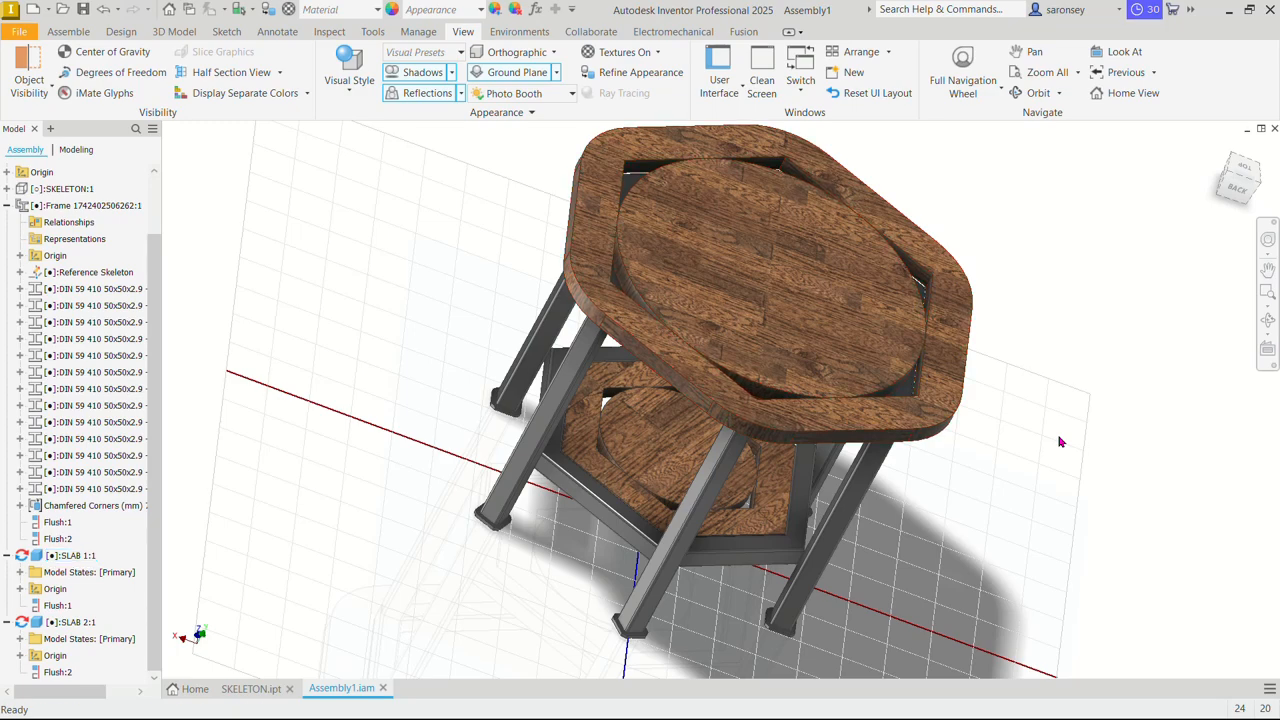
{"action": "mouse_move", "coordinate": [1061, 441]}
{"action": "middle_mouse_down", "text": "shift"}
{"action": "mouse_move", "coordinate": [1031, 414]}
{"action": "mouse_move", "coordinate": [1030, 425]}
{"action": "middle_mouse_up", "text": "shift"}
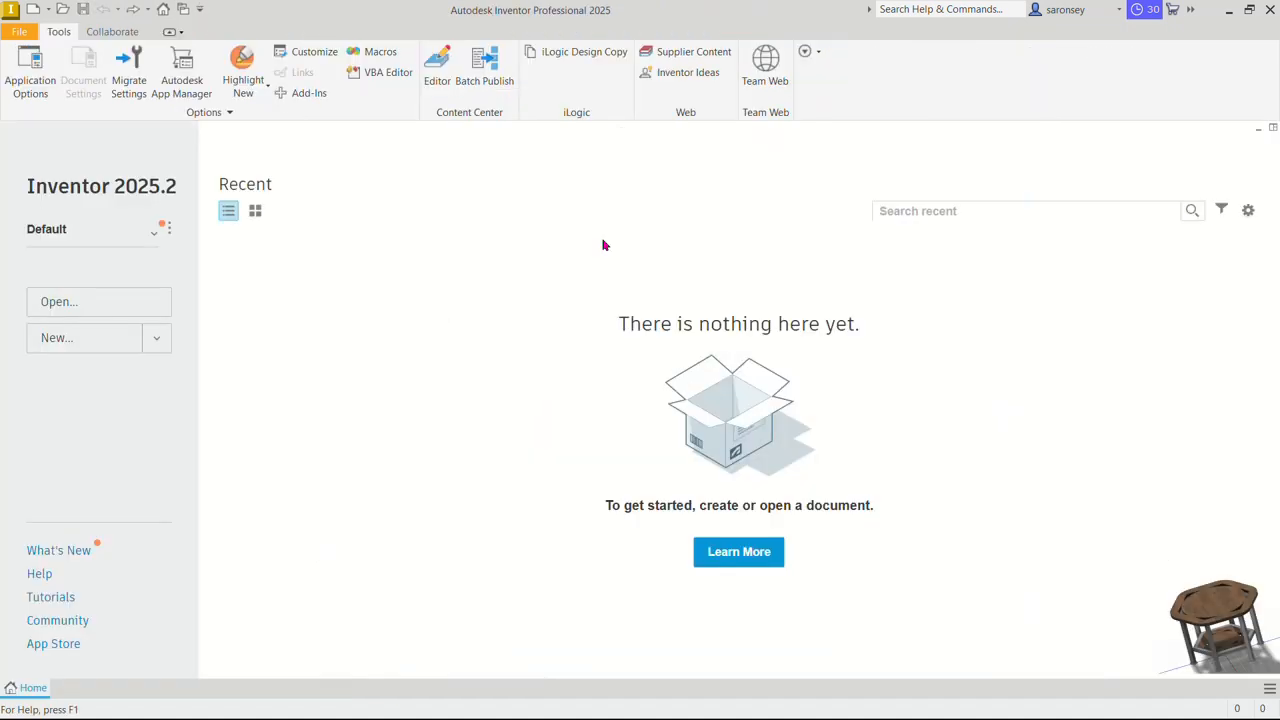
Create a new part from the metric Standard (mm).ipt template
{"action": "left_click", "coordinate": [31, 9]}
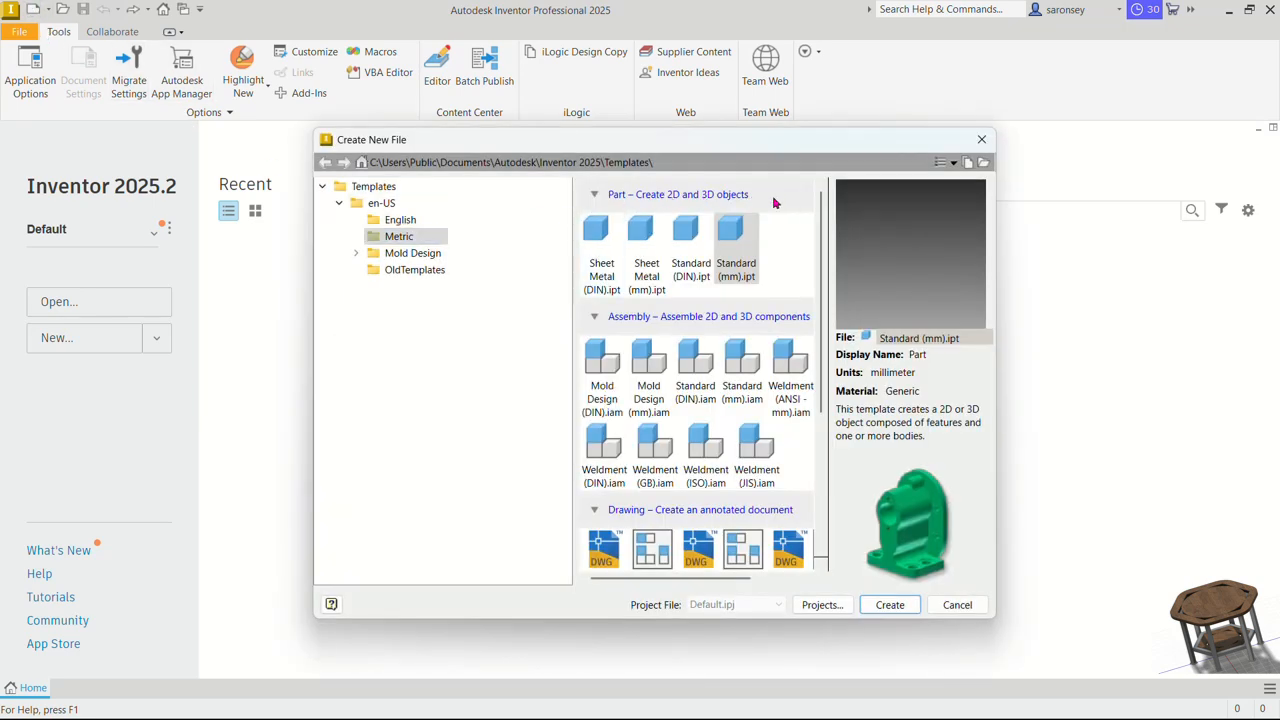
{"action": "left_click", "coordinate": [736, 252]}
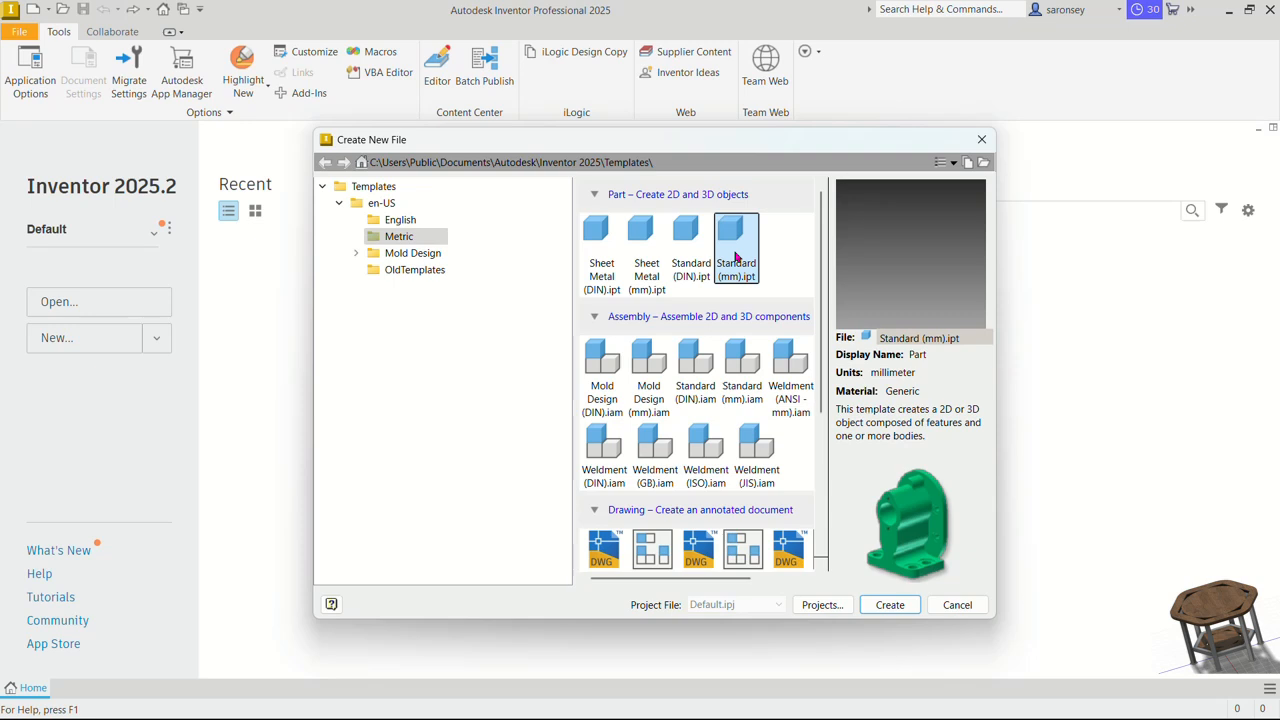
{"action": "left_click", "coordinate": [405, 237]}
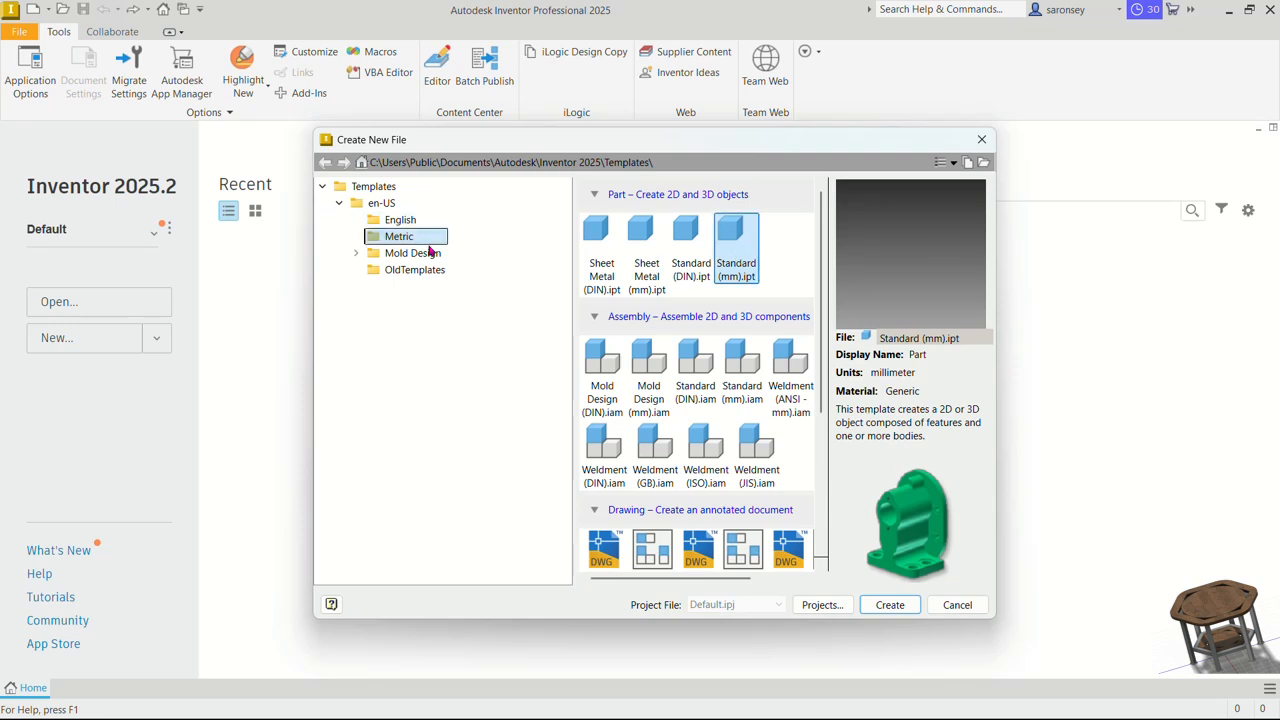
{"action": "left_click", "coordinate": [890, 605]}
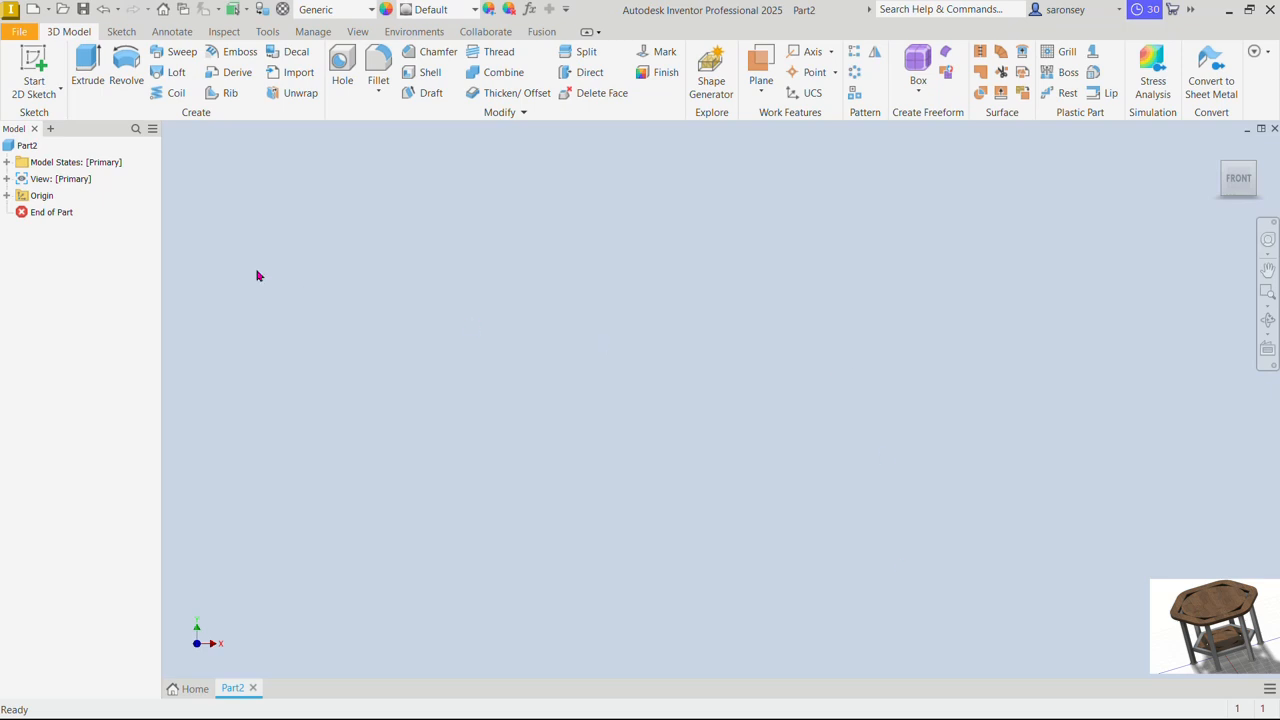
Start a sketch on the XZ plane and draw a six-sided polygon centred on the origin, about 37 mm across its corners
{"action": "left_click", "coordinate": [30, 60]}
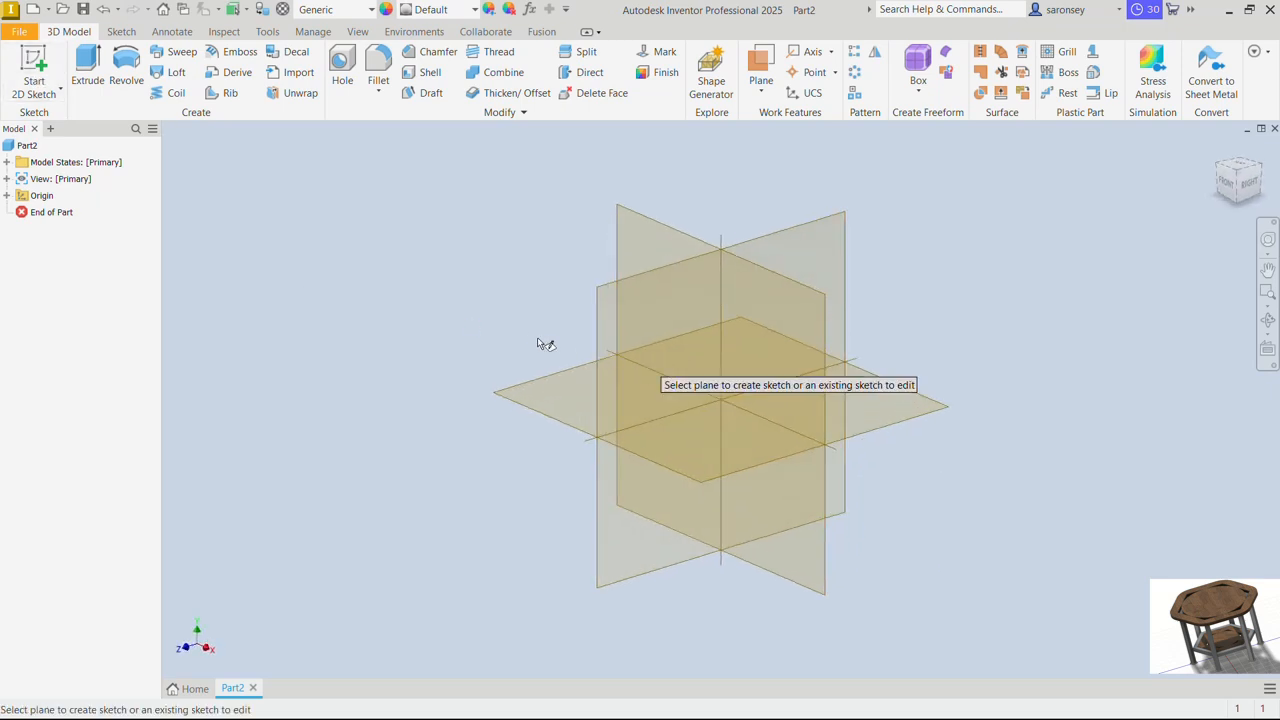
{"action": "left_click", "coordinate": [544, 396]}
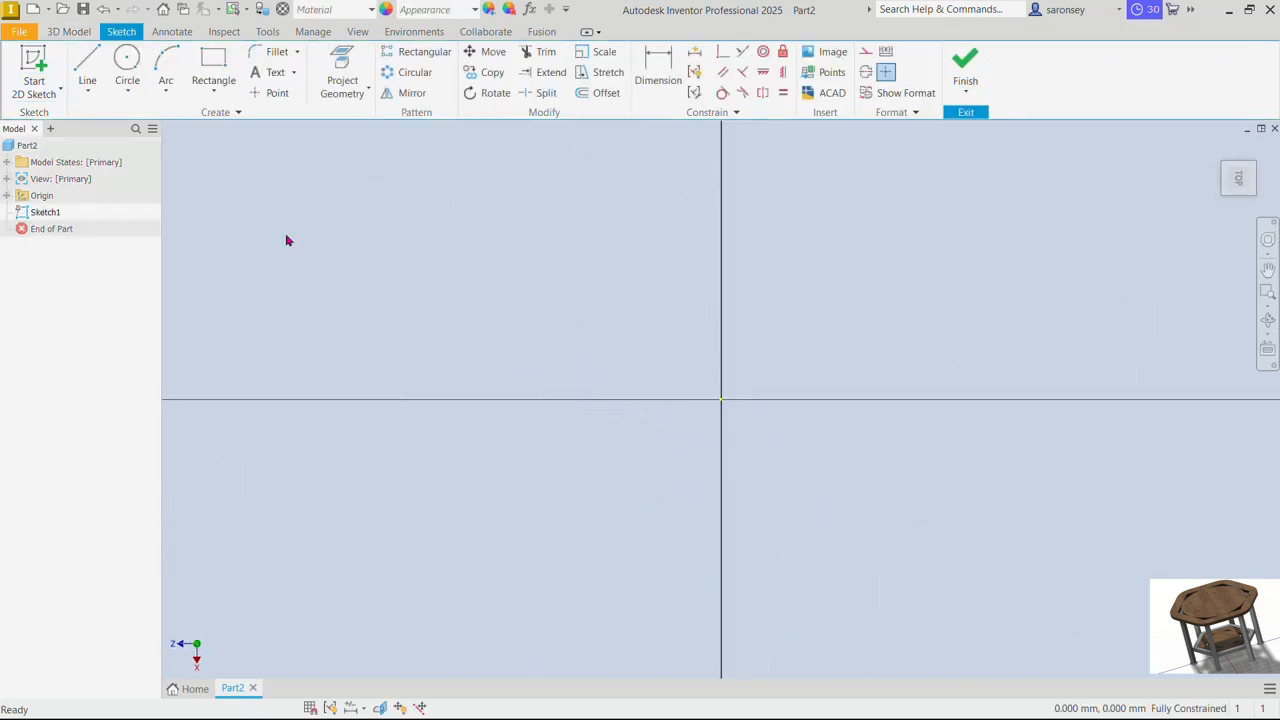
{"action": "left_click", "coordinate": [214, 91]}
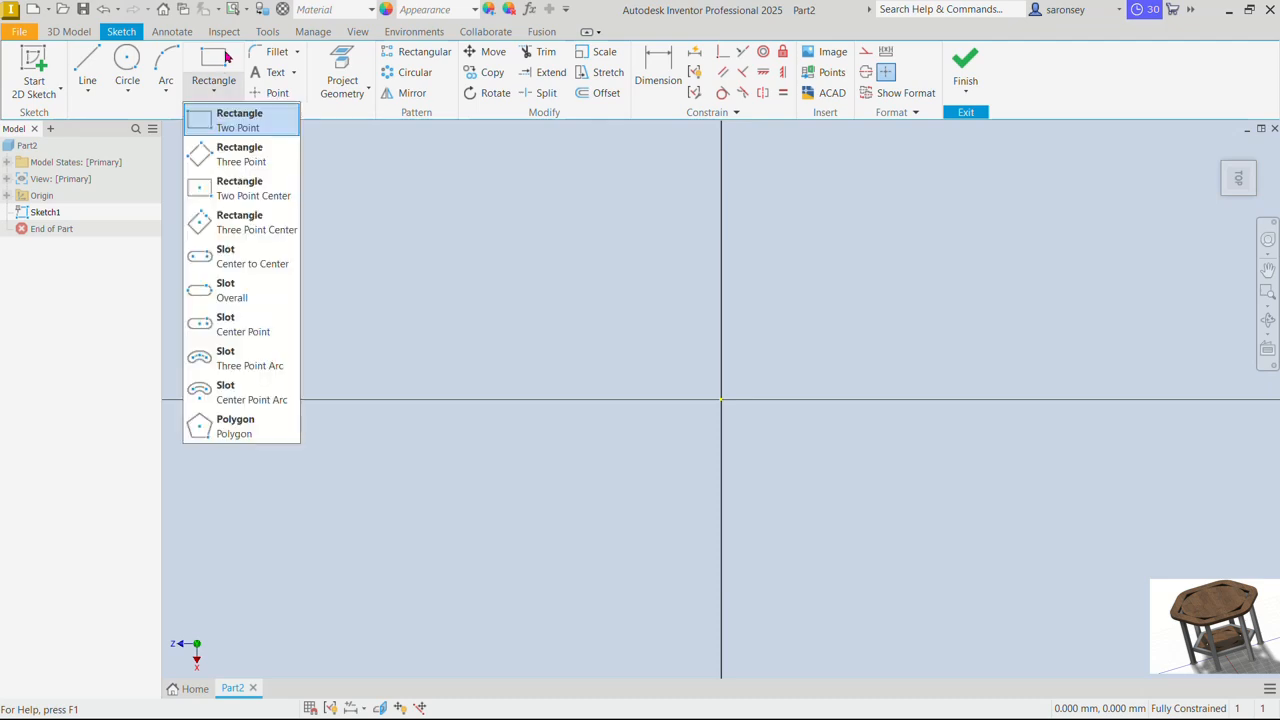
{"action": "left_click", "coordinate": [236, 424]}
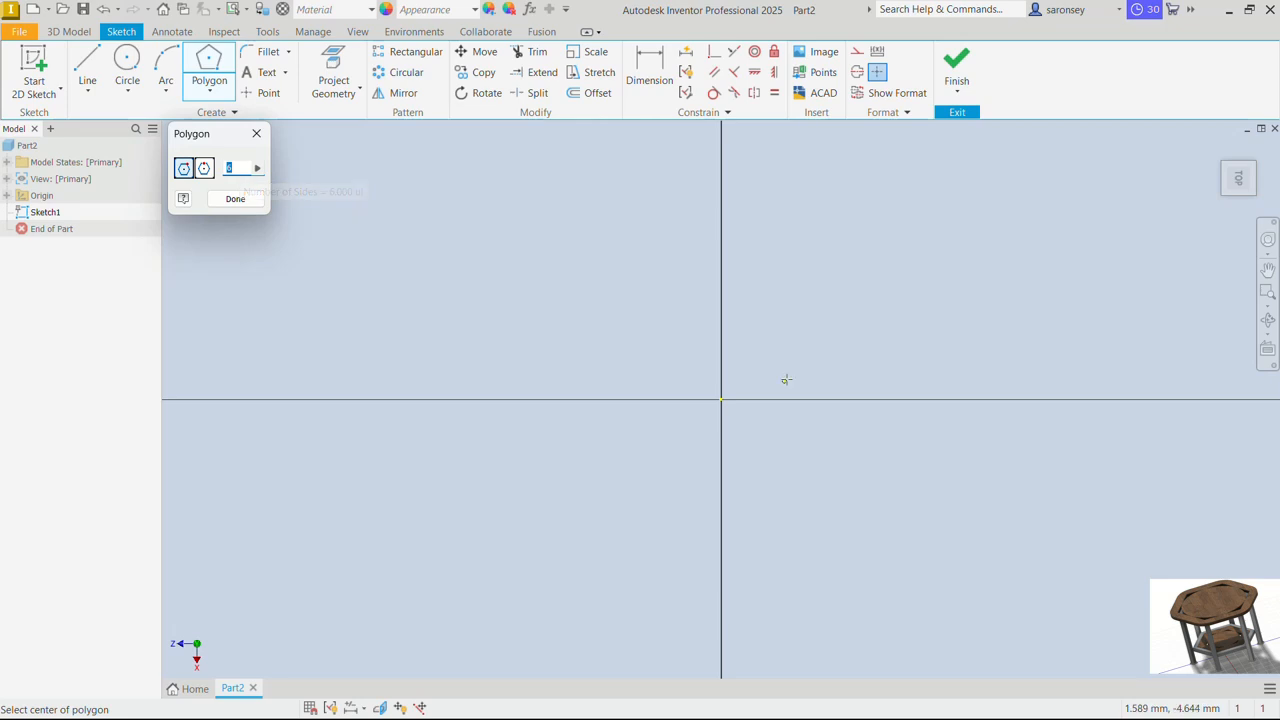
{"action": "left_click", "coordinate": [721, 400]}
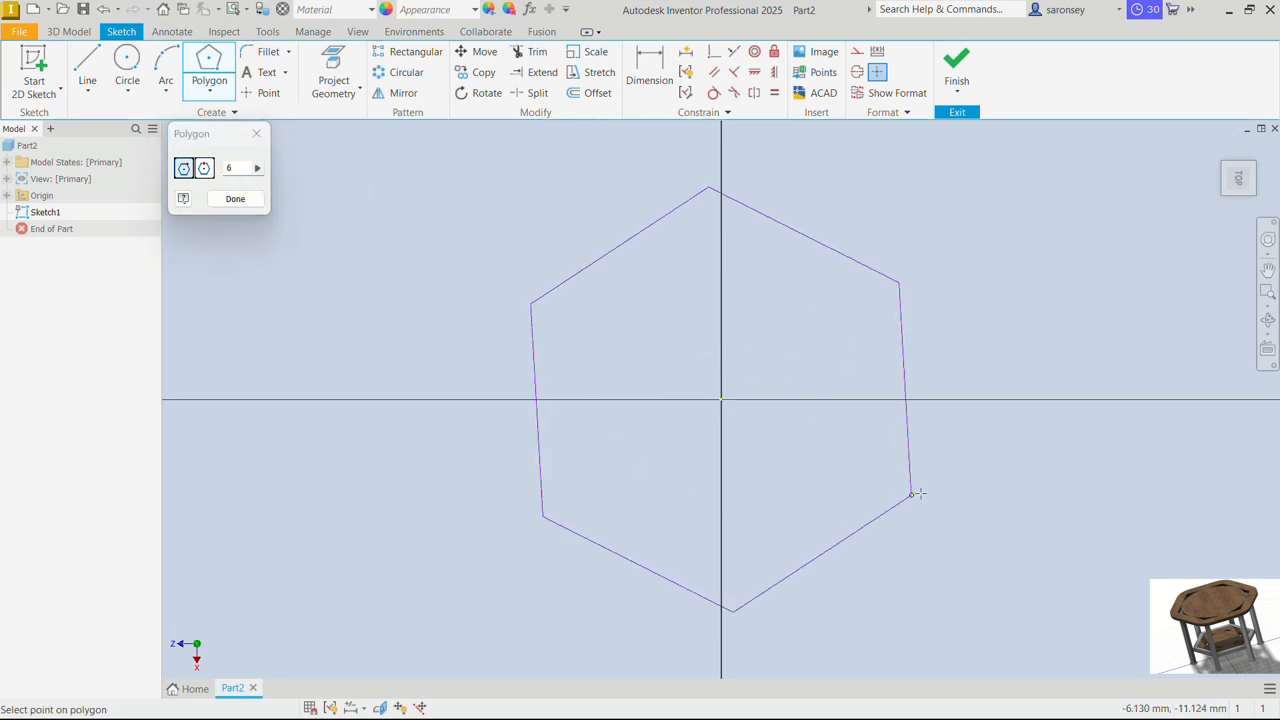
{"action": "left_click", "coordinate": [1021, 405]}
{"action": "right_click", "coordinate": [1075, 224]}
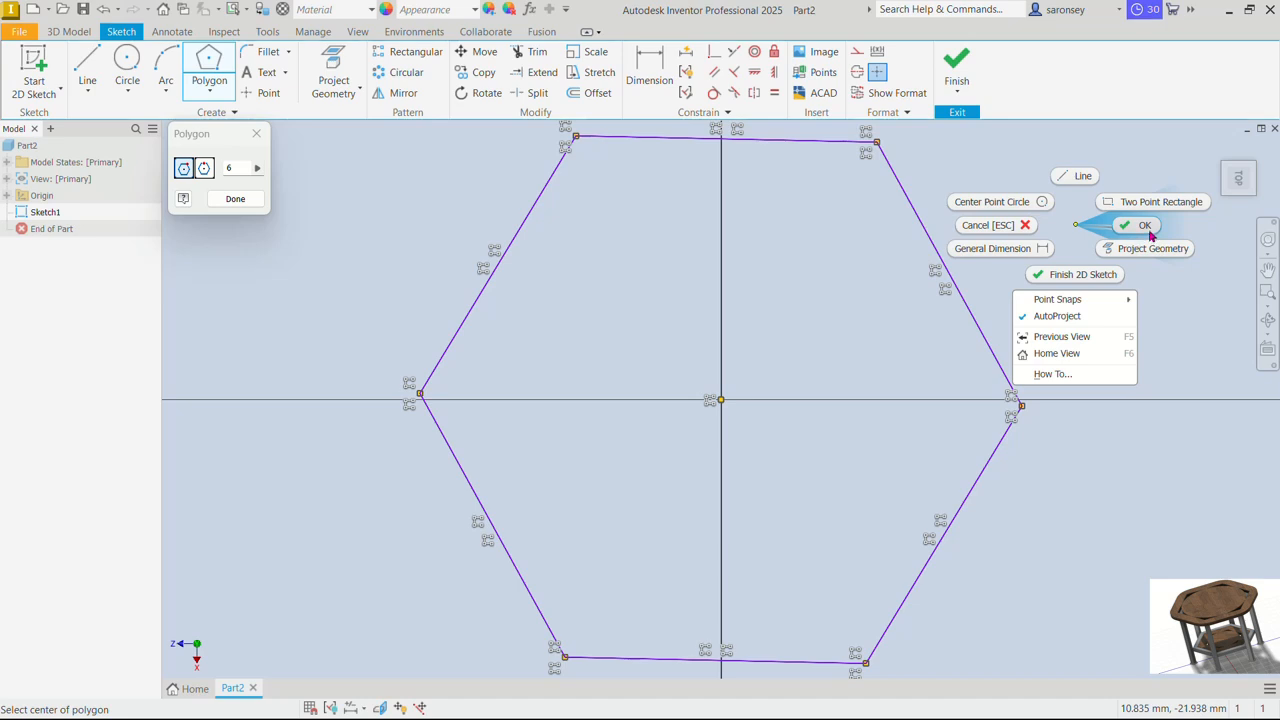
{"action": "left_click", "coordinate": [1145, 225]}
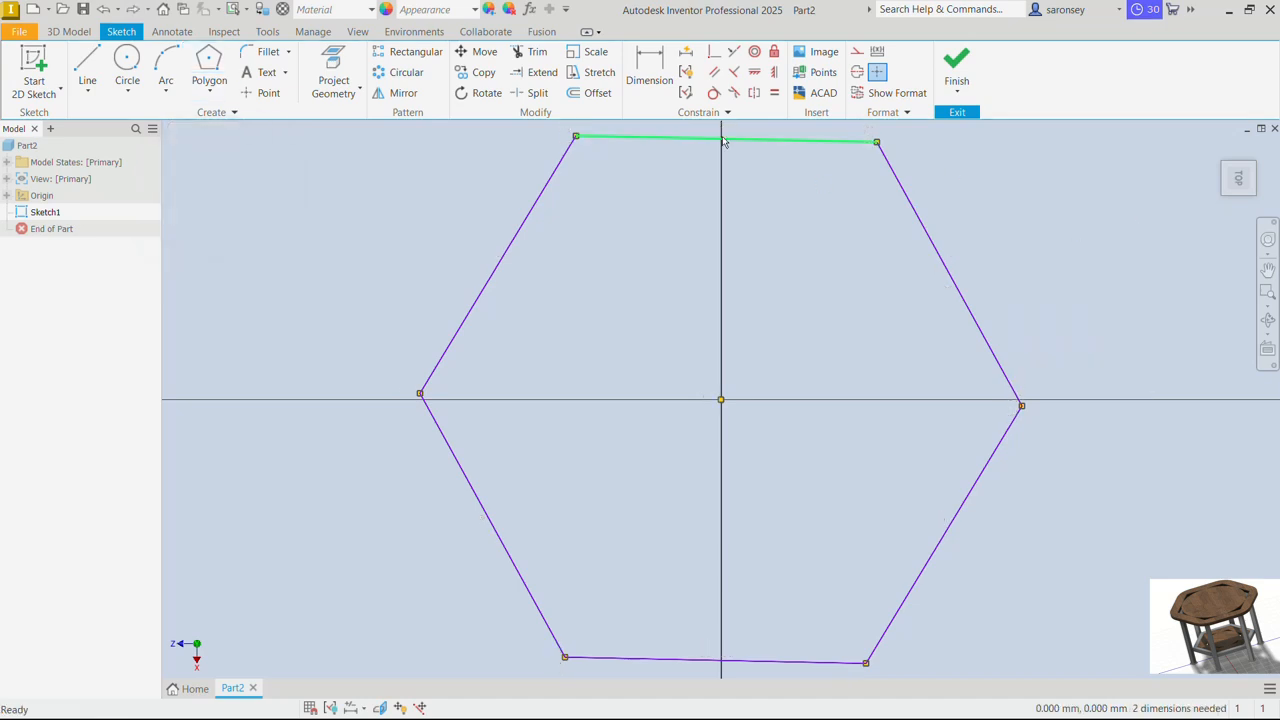
Apply a Vertical constraint to the hexagon's upper edge, dimension its corner-to-corner width to 800 mm and finish the sketch
{"action": "left_click", "coordinate": [775, 72]}
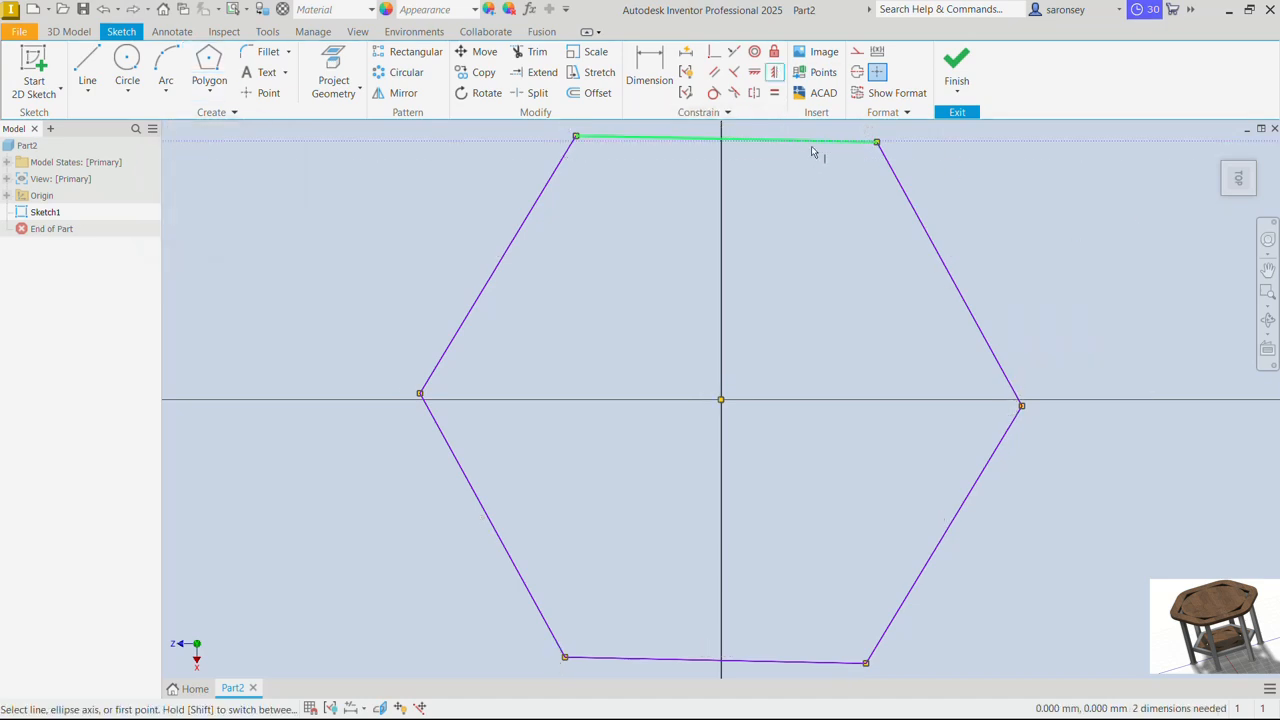
{"action": "left_click", "coordinate": [812, 149]}
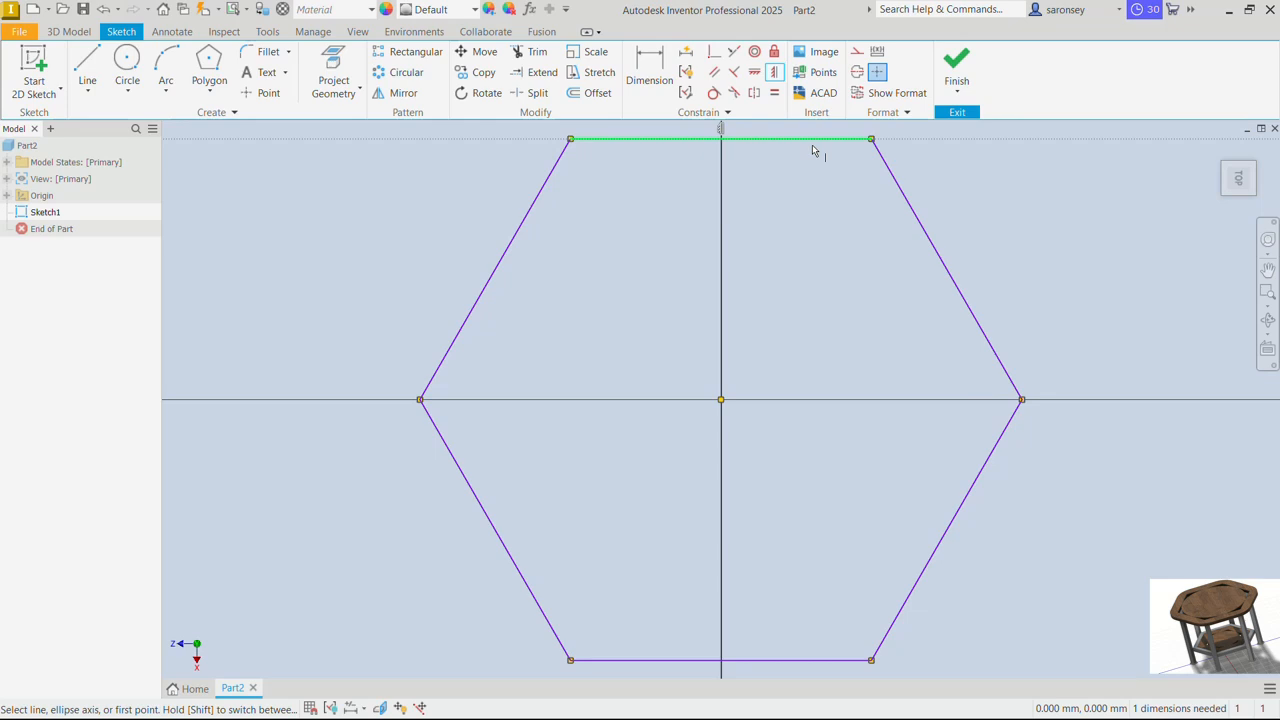
{"action": "left_click", "coordinate": [652, 72]}
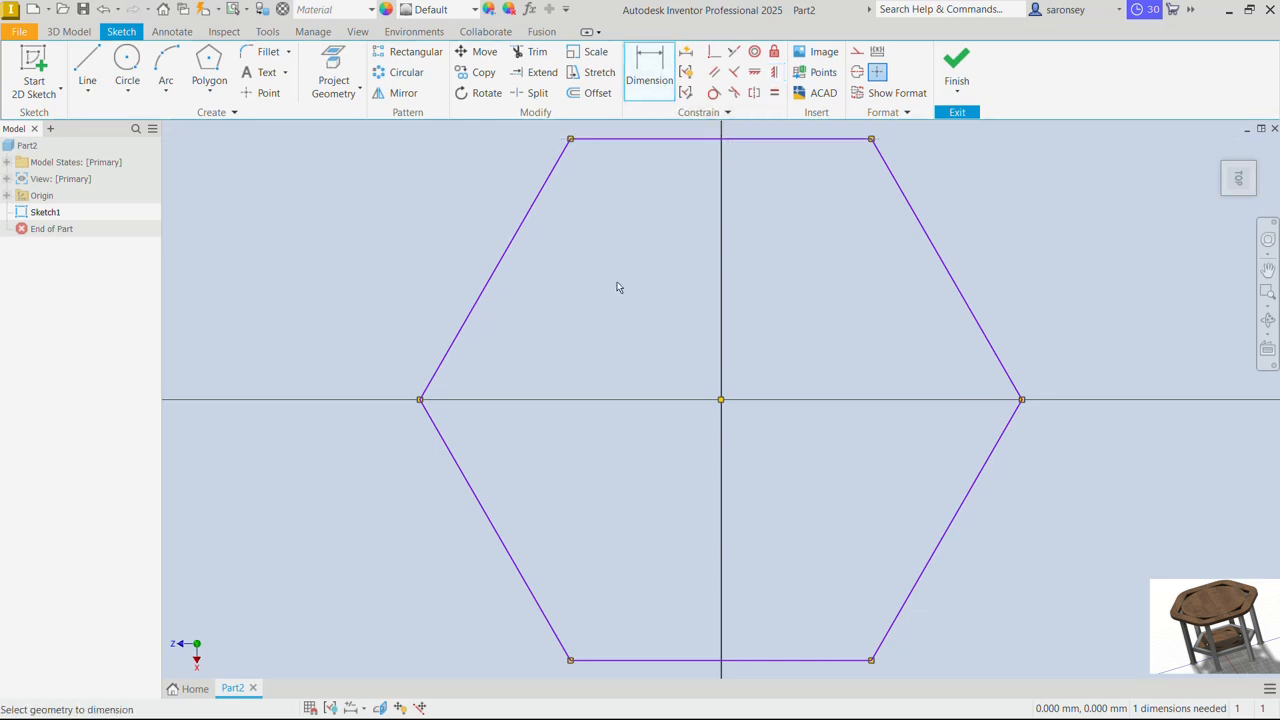
{"action": "left_click", "coordinate": [420, 401]}
{"action": "left_click", "coordinate": [1021, 400]}
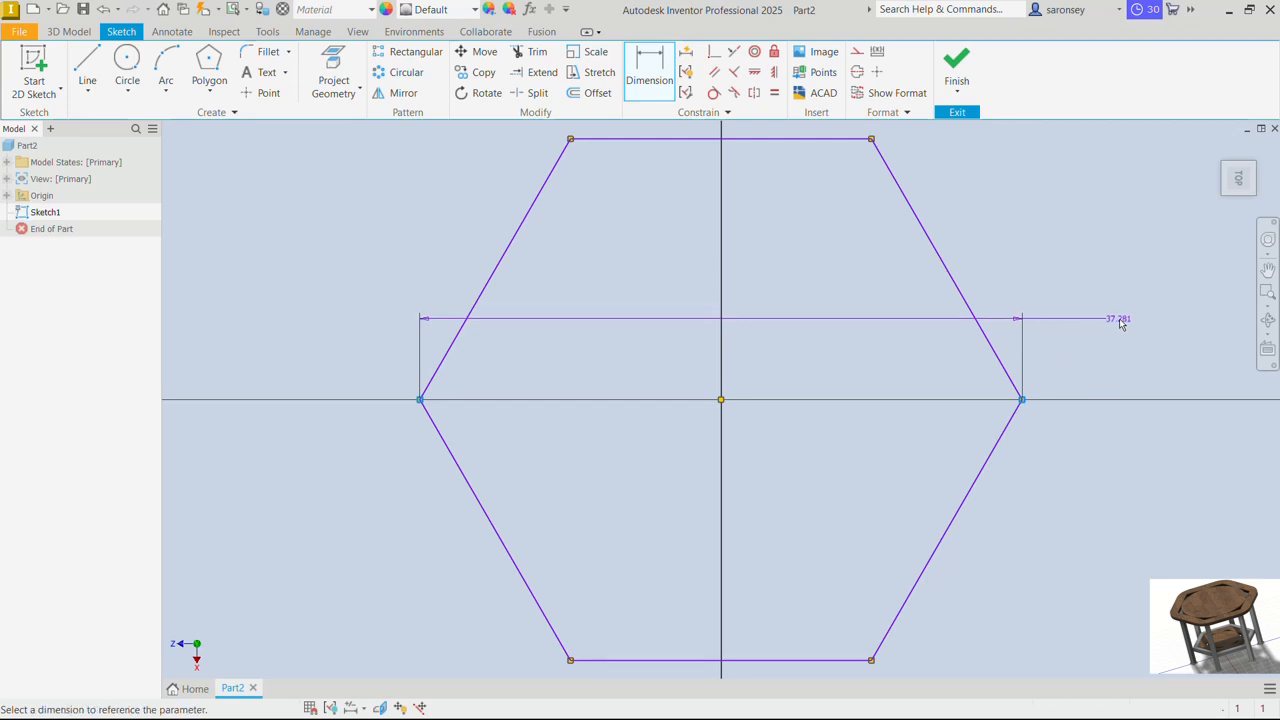
{"action": "left_click", "coordinate": [1120, 323]}
{"action": "type", "text": "800"}
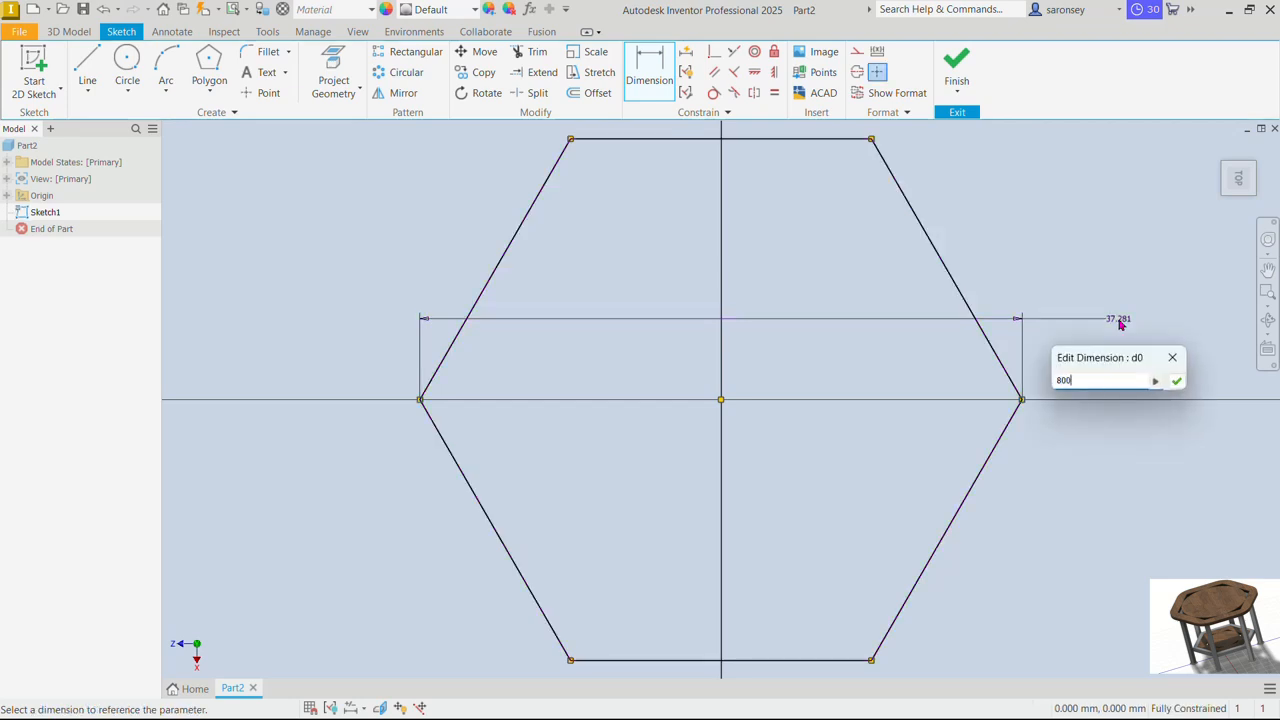
{"action": "key", "text": "Return"}
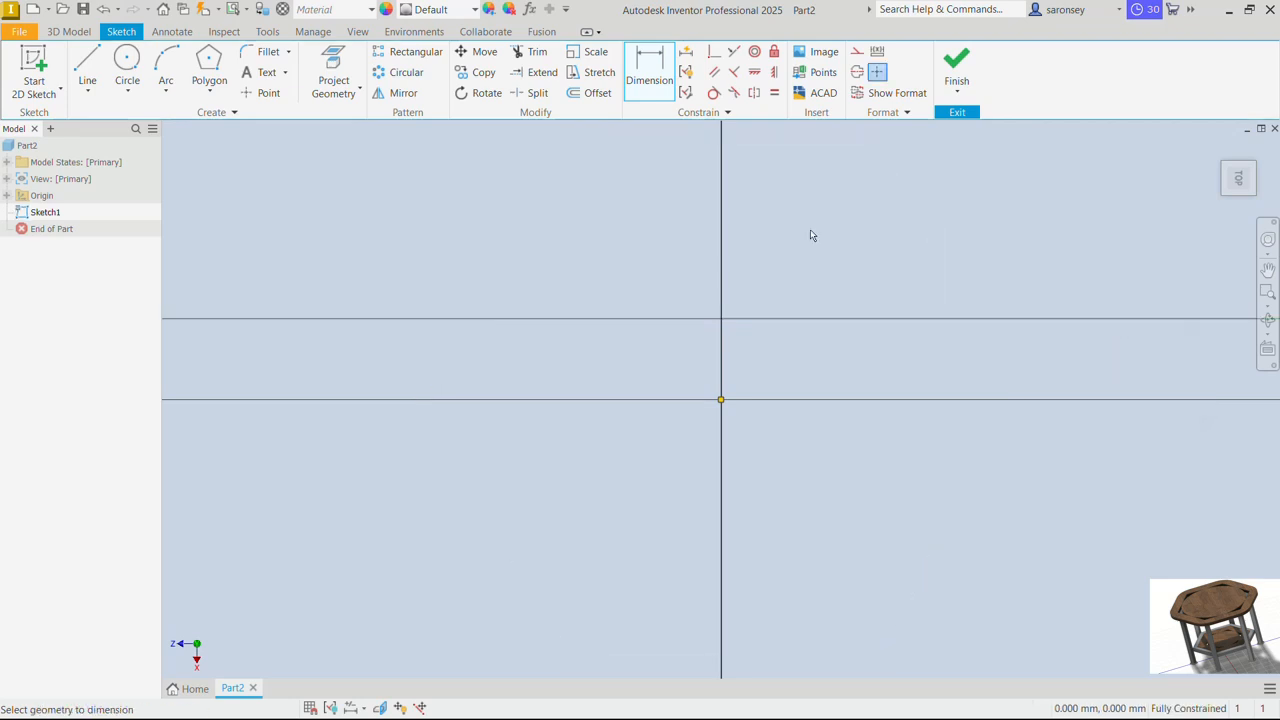
{"action": "key", "text": "Home"}
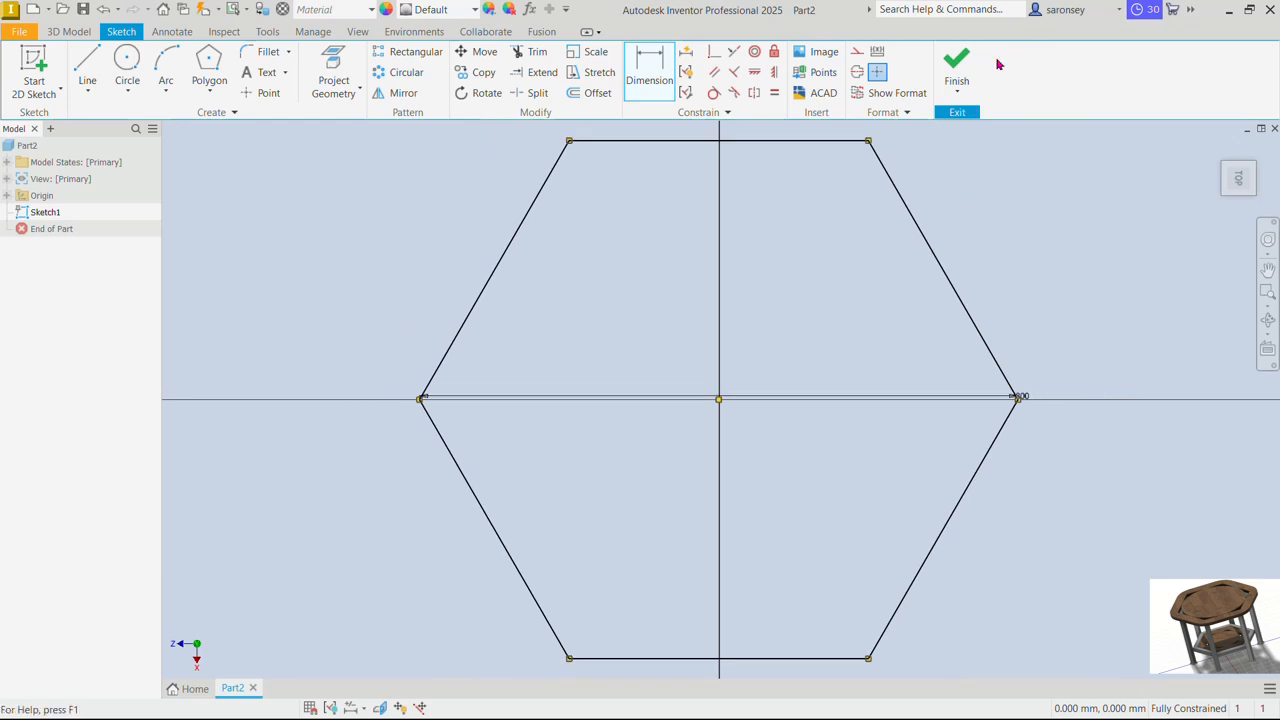
{"action": "left_click", "coordinate": [957, 65]}
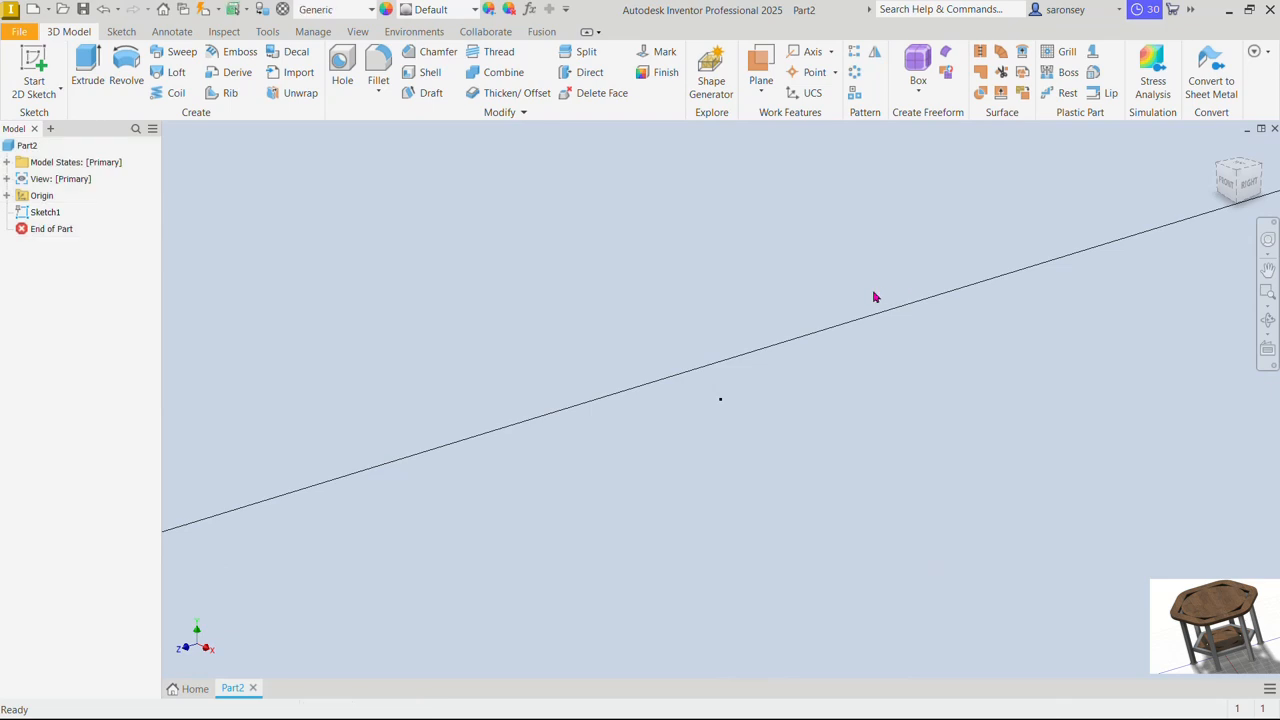
Create a work plane offset 500 mm from the XZ plane, above the hexagon
{"action": "scroll", "coordinate": [874, 297], "scroll_direction": "down", "scroll_amount": 3}
{"action": "middle_click_drag", "start_coordinate": [866, 312], "coordinate": [760, 510]}
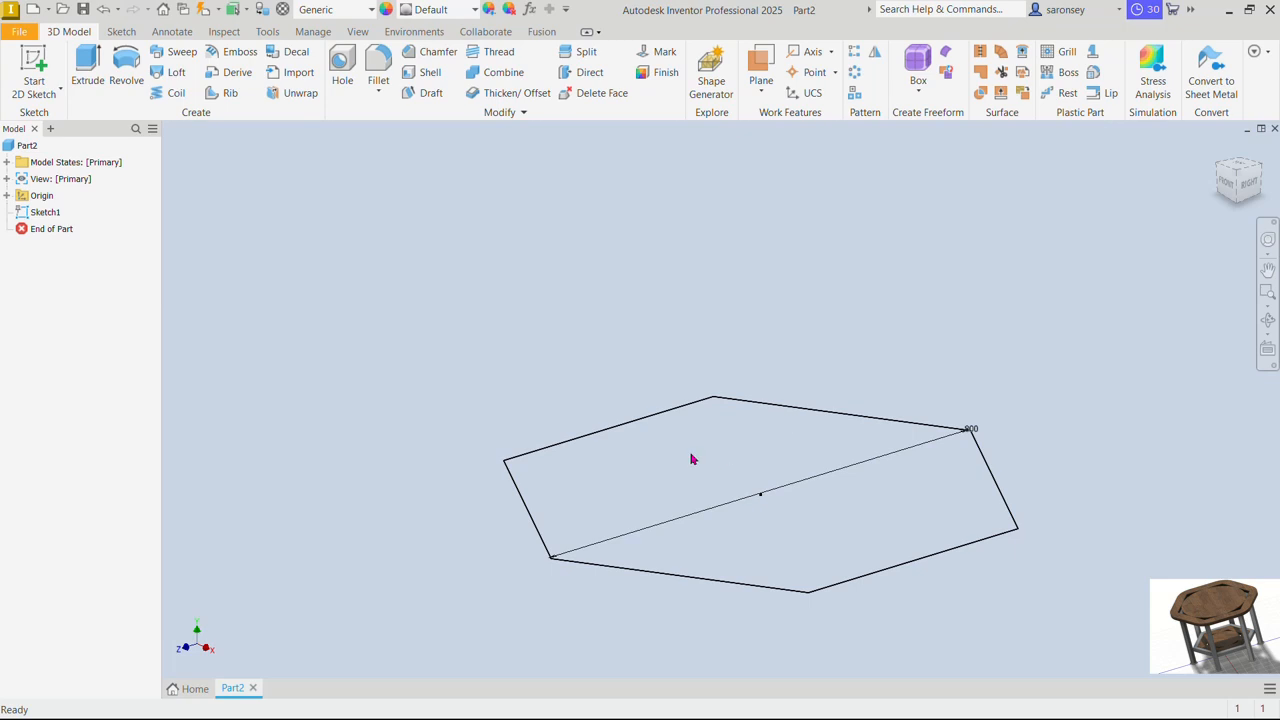
{"action": "left_click", "coordinate": [761, 93]}
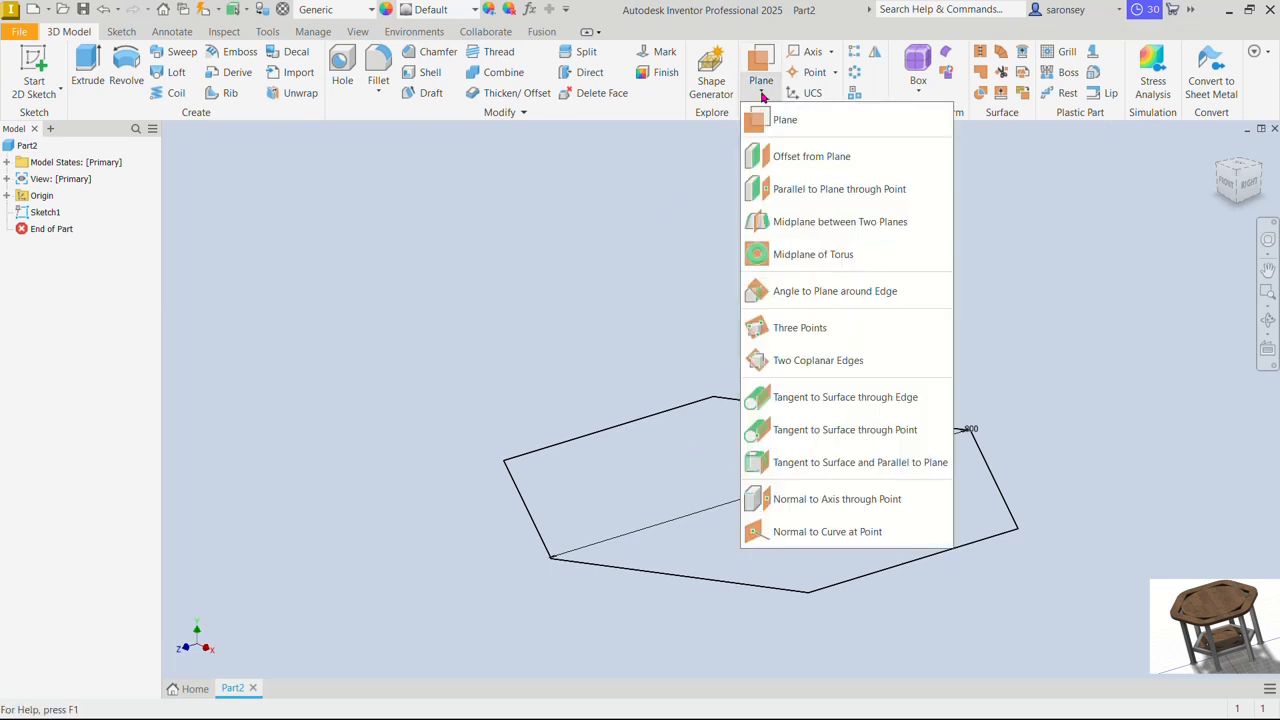
{"action": "left_click", "coordinate": [820, 162]}
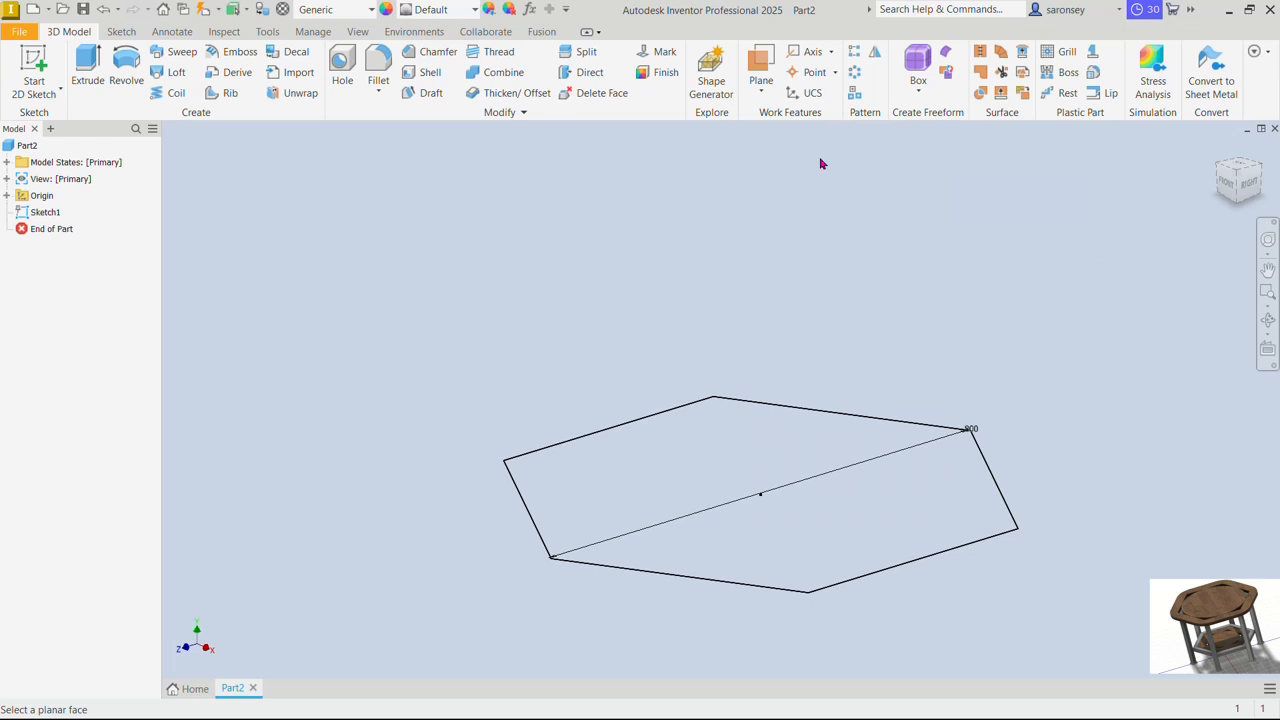
{"action": "left_click", "coordinate": [7, 196]}
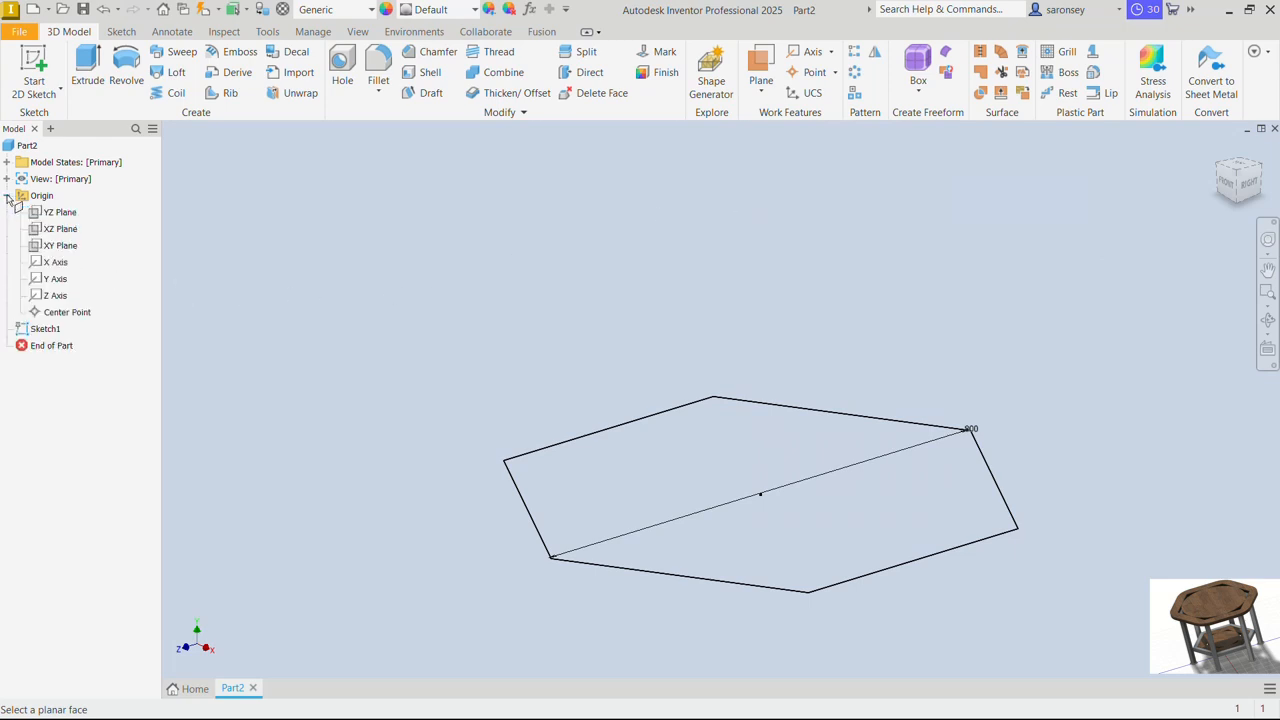
{"action": "left_click", "coordinate": [60, 230]}
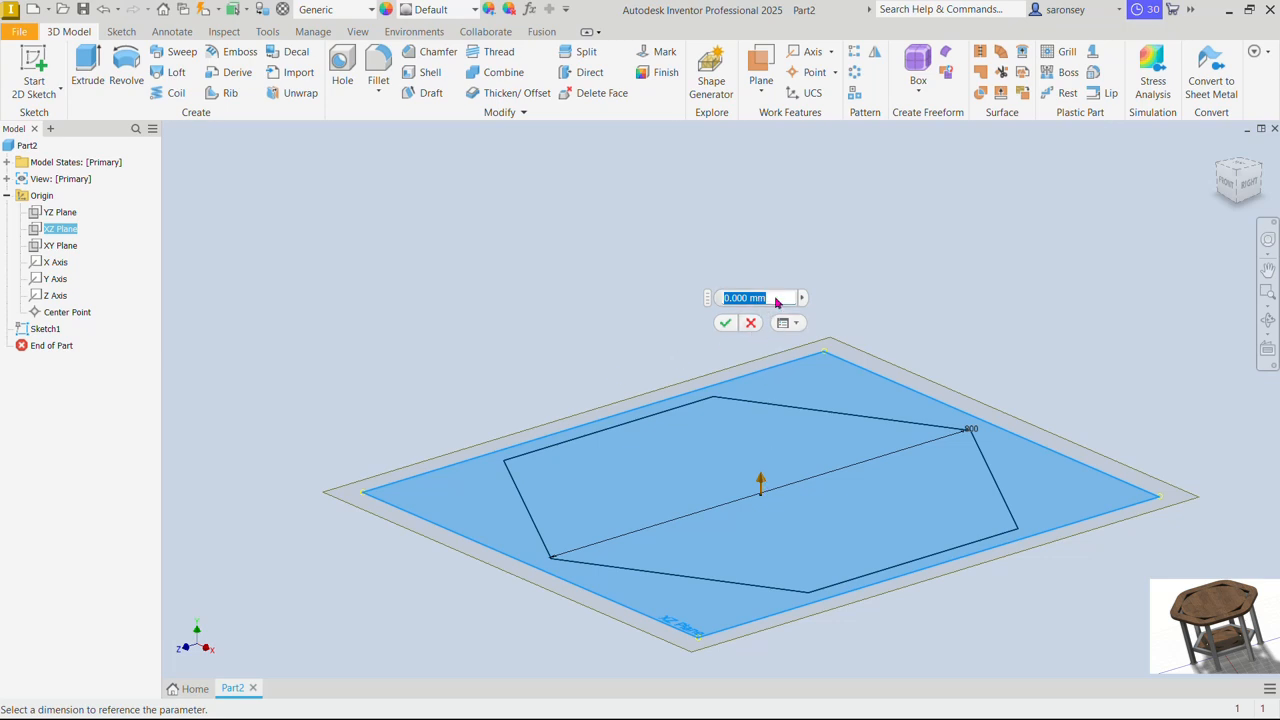
{"action": "type", "text": "500"}
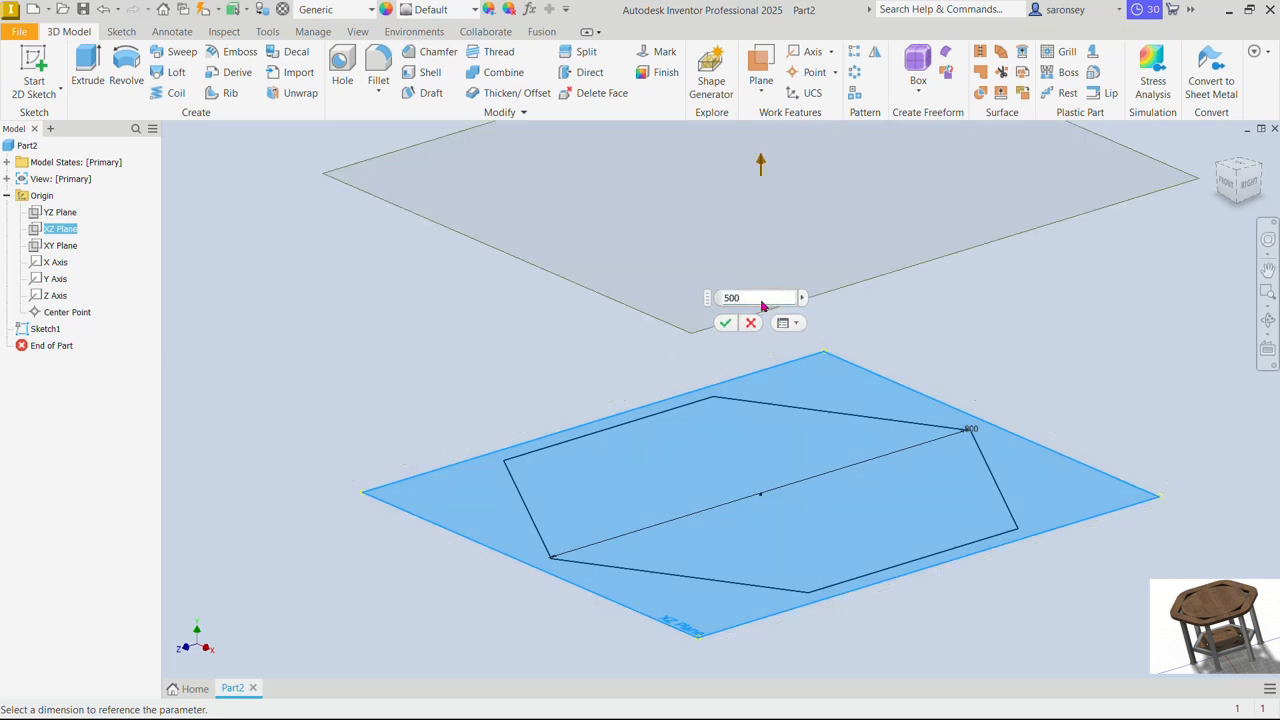
{"action": "left_click", "coordinate": [723, 324]}
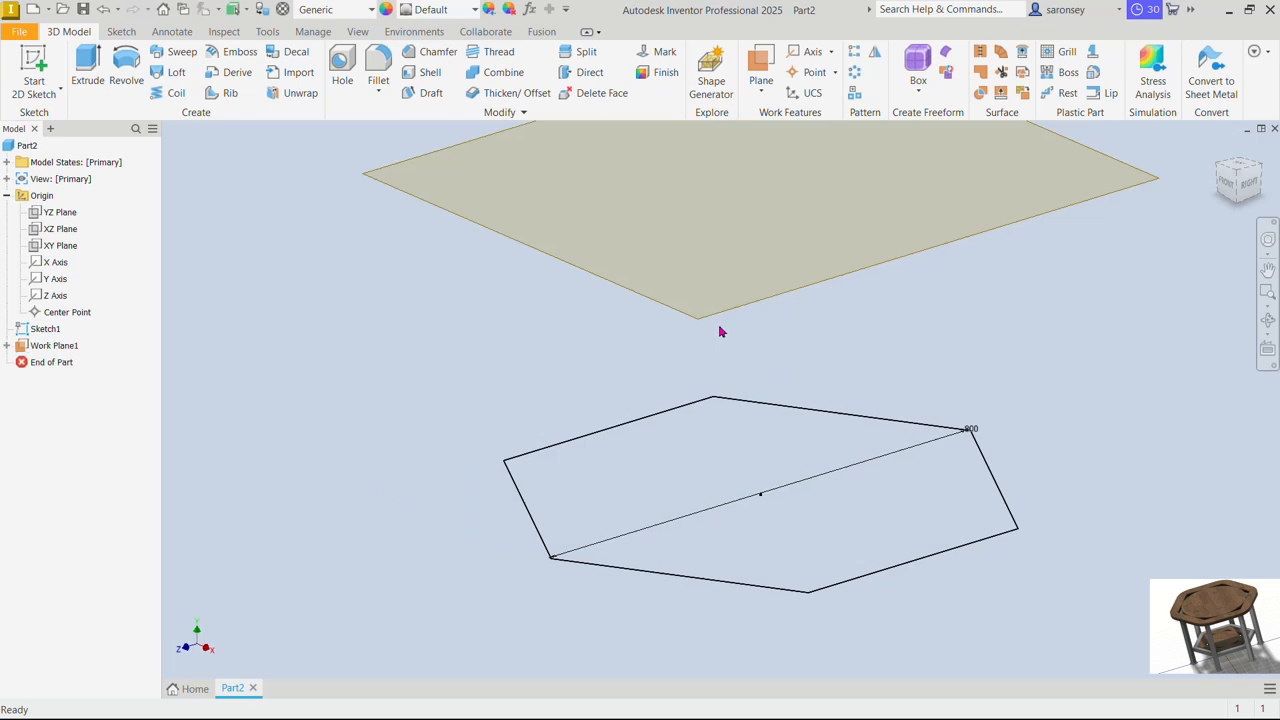
Sketch on the offset work plane by projecting the lower hexagon's edges onto it, and finish the sketch
{"action": "left_click", "coordinate": [750, 306]}
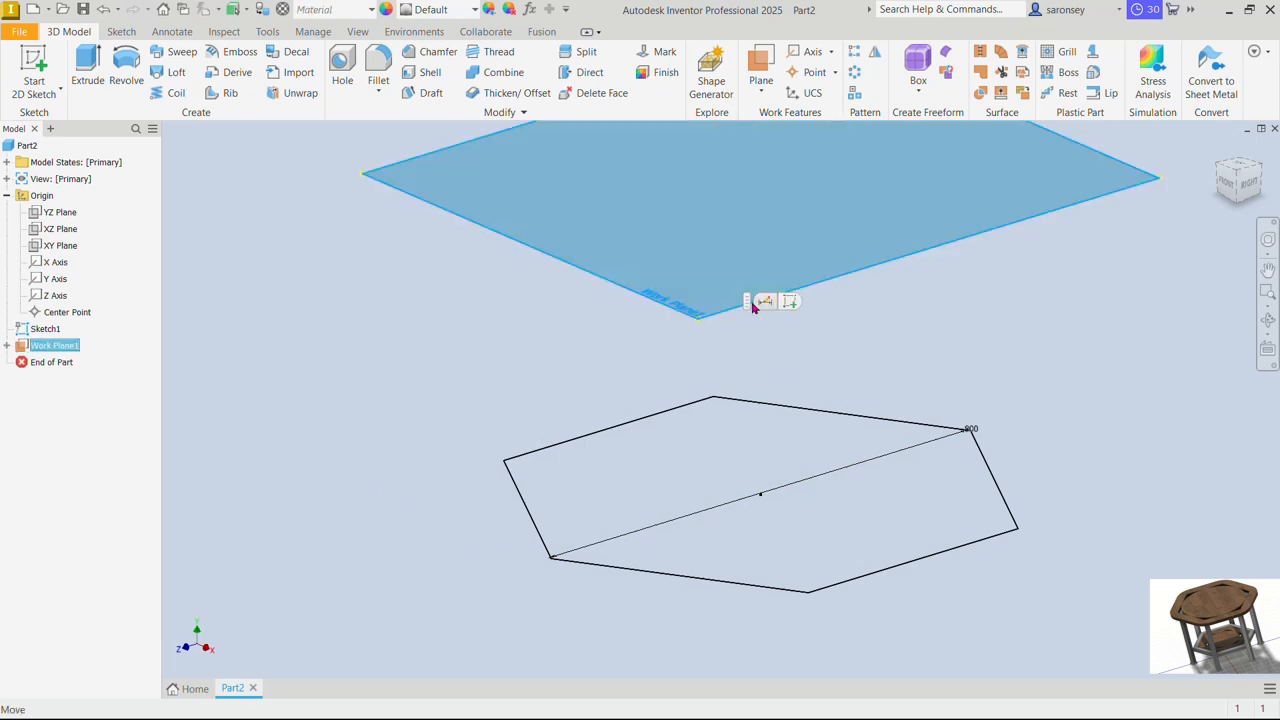
{"action": "left_click", "coordinate": [793, 304]}
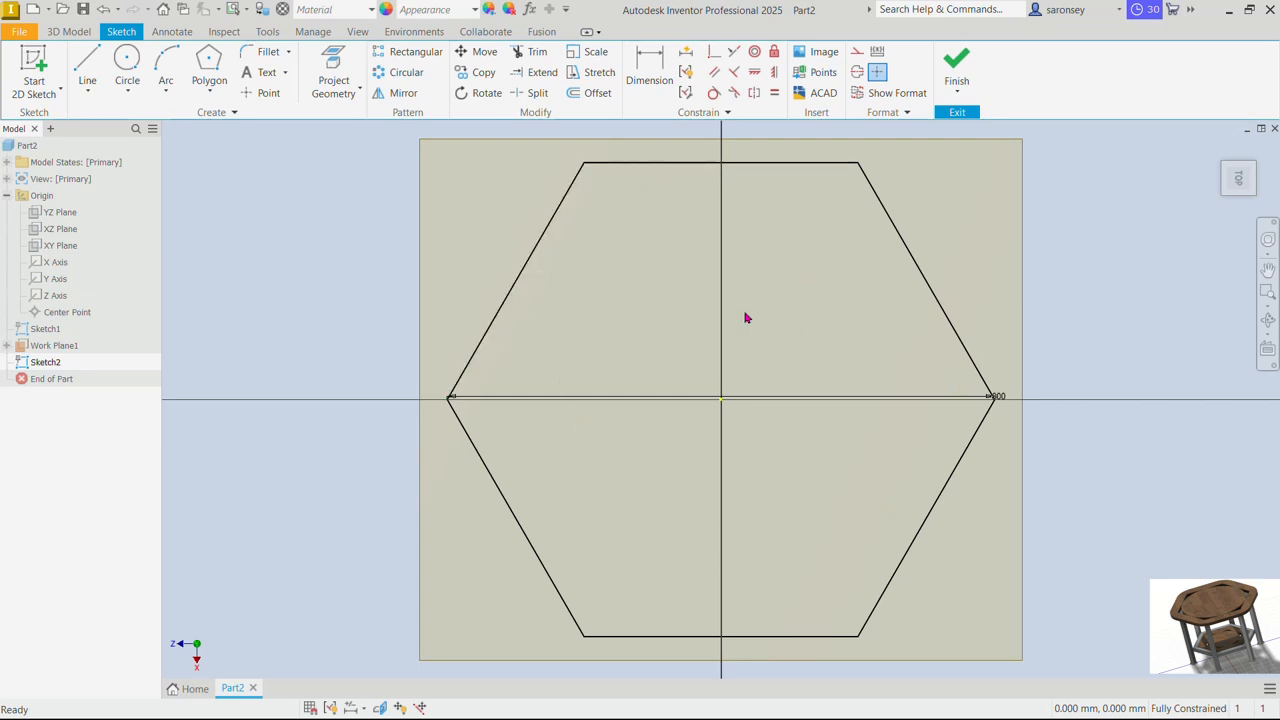
{"action": "left_click", "coordinate": [334, 76]}
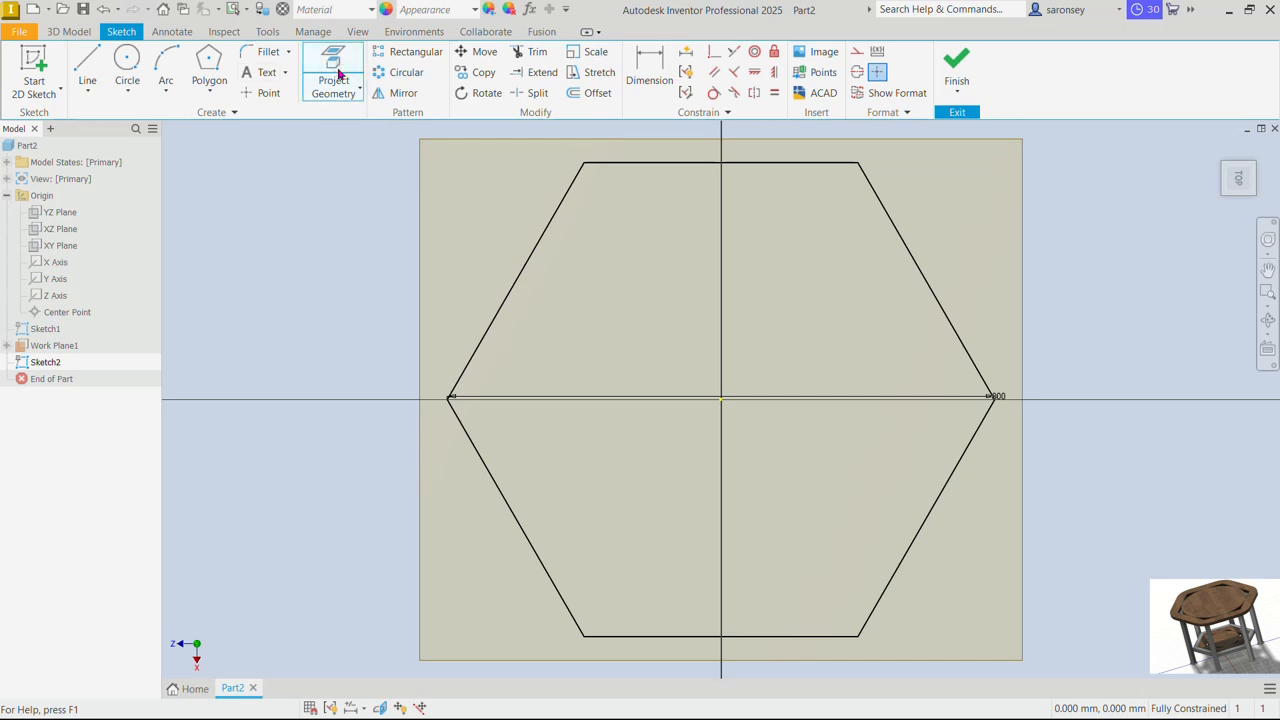
{"action": "left_click", "coordinate": [542, 234]}
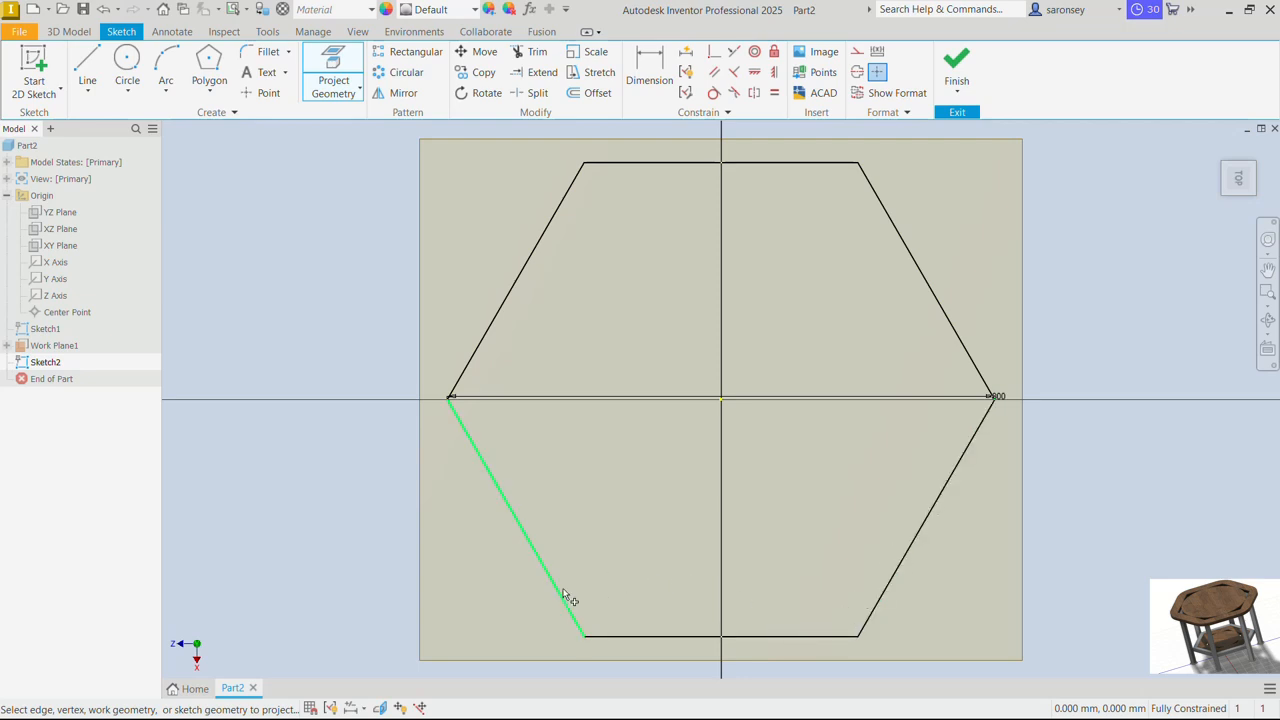
{"action": "left_click", "coordinate": [956, 66]}
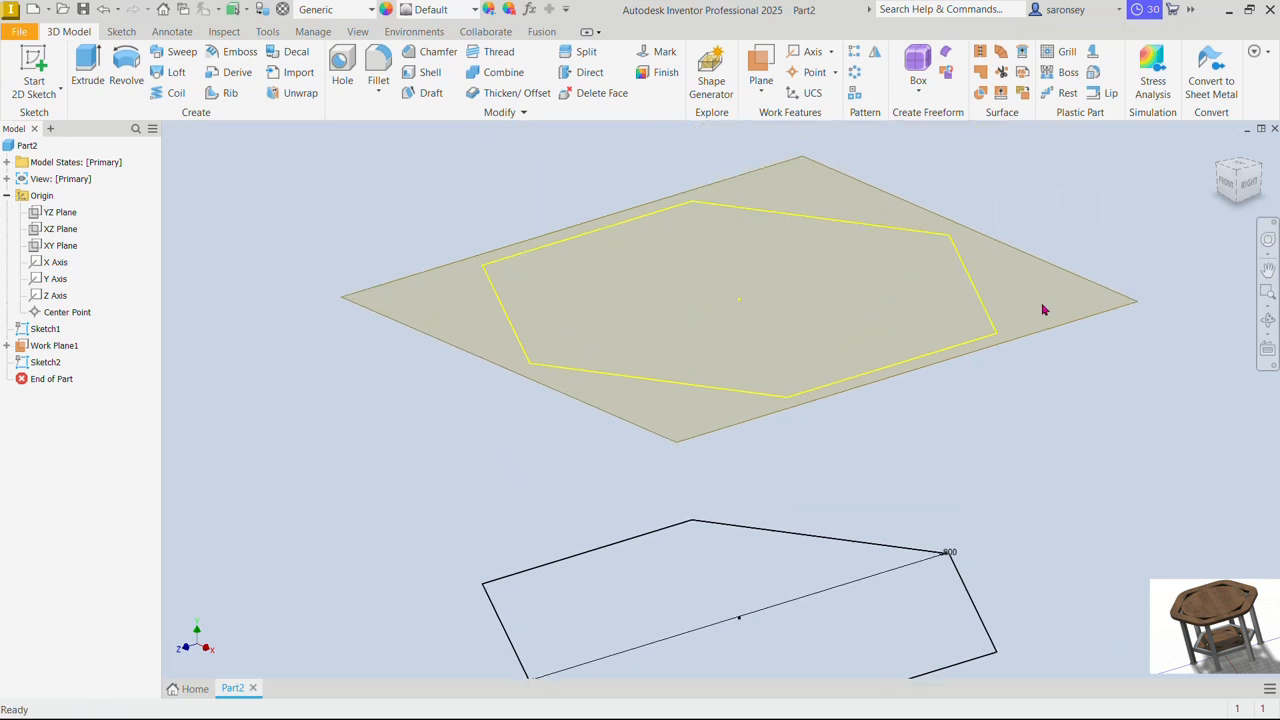
Hide the offset work plane so only the two hexagon sketches are shown
{"action": "left_click", "coordinate": [1090, 317]}
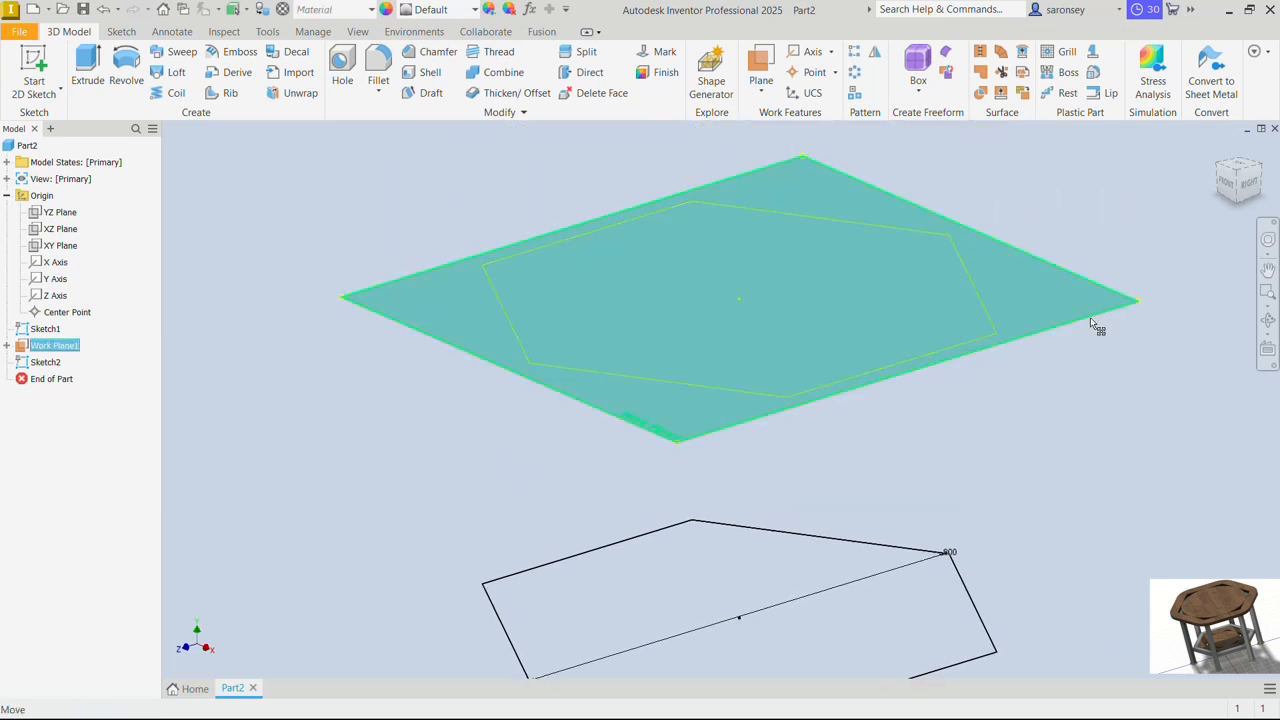
{"action": "right_click", "coordinate": [1090, 317]}
{"action": "left_click", "coordinate": [1134, 315]}
{"action": "middle_click_drag", "start_coordinate": [1040, 363], "coordinate": [1056, 235], "text": "shift"}
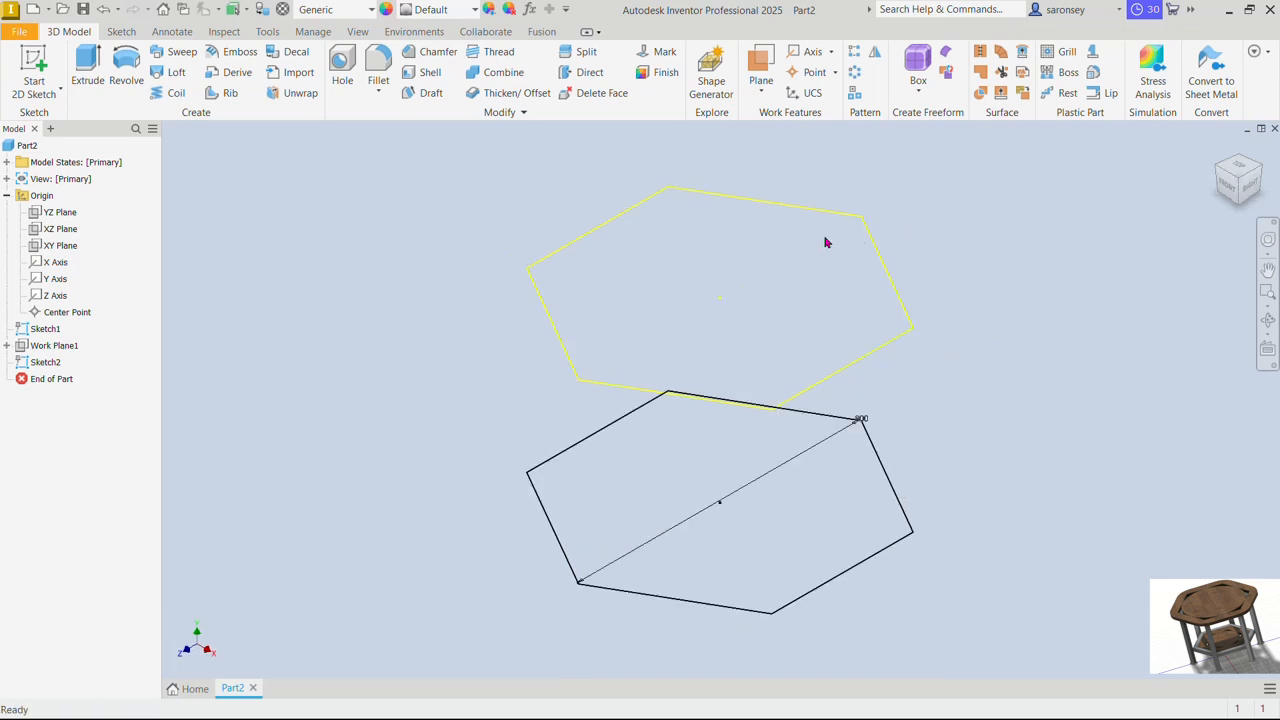
Start a 3D sketch and draw a 650 mm line vertically down from the upper hexagon's leftmost corner
{"action": "left_click", "coordinate": [61, 88]}
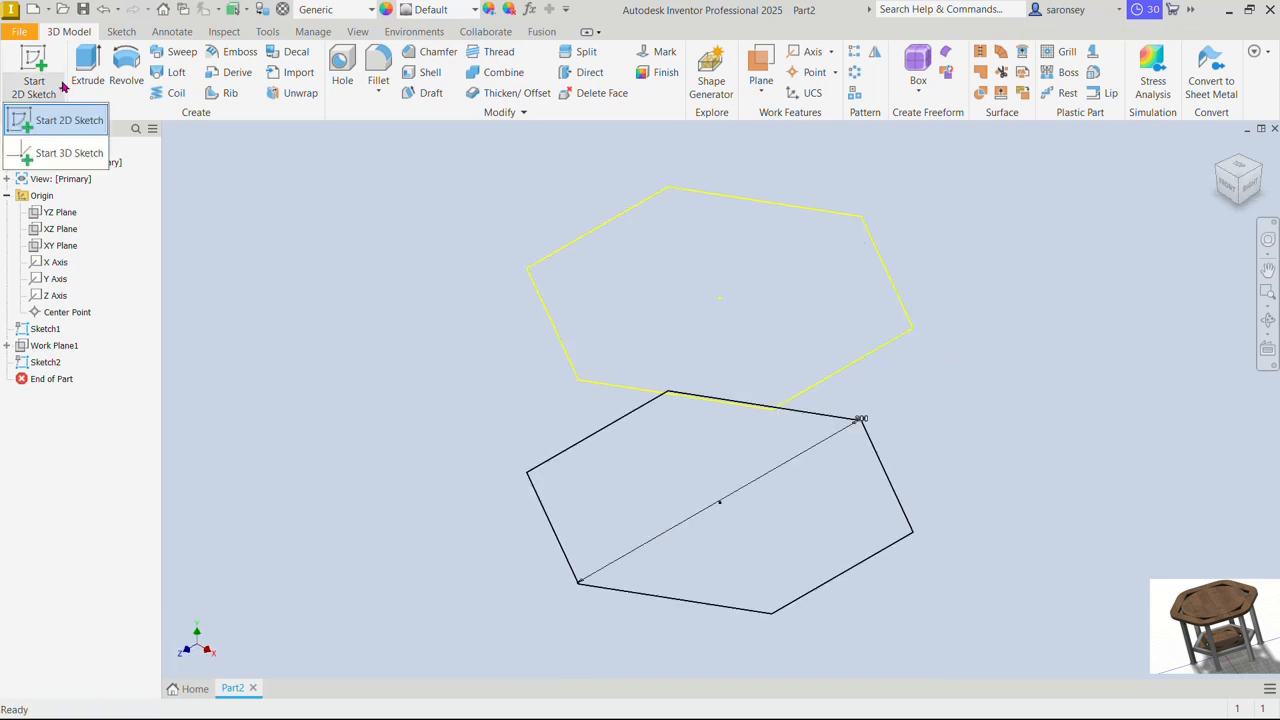
{"action": "left_click", "coordinate": [64, 155]}
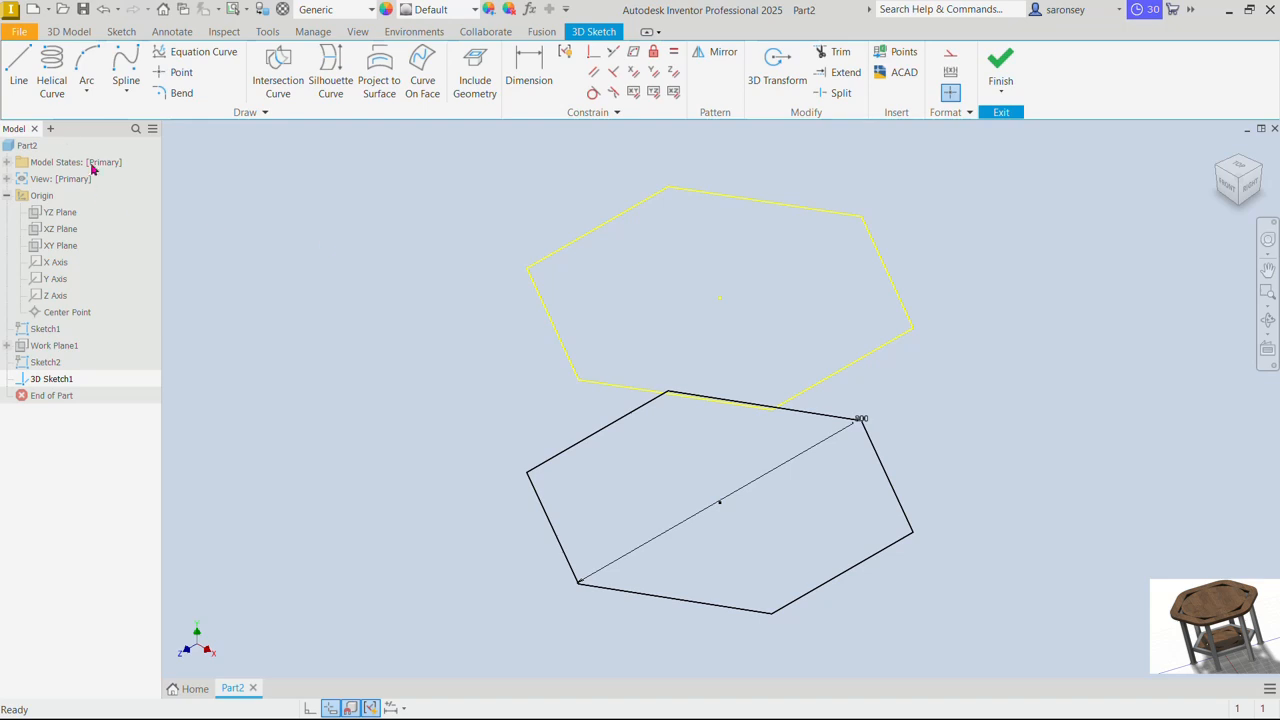
{"action": "left_click", "coordinate": [18, 68]}
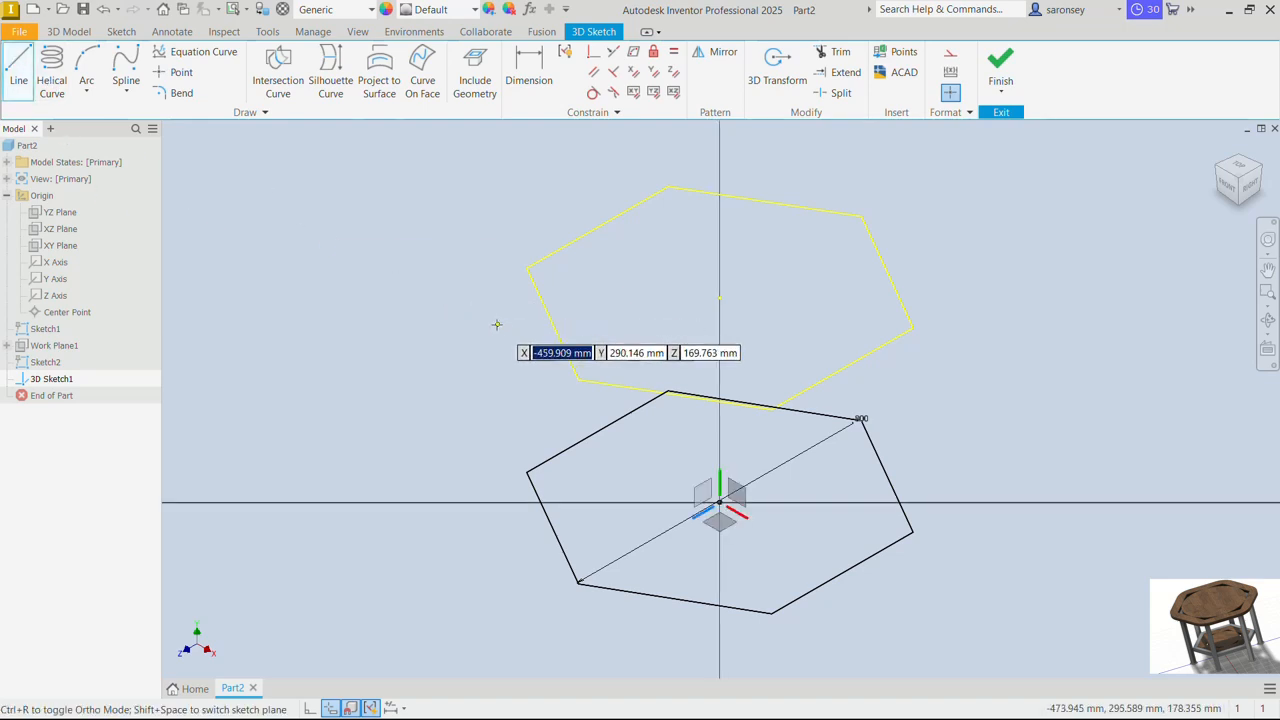
{"action": "left_click", "coordinate": [527, 268]}
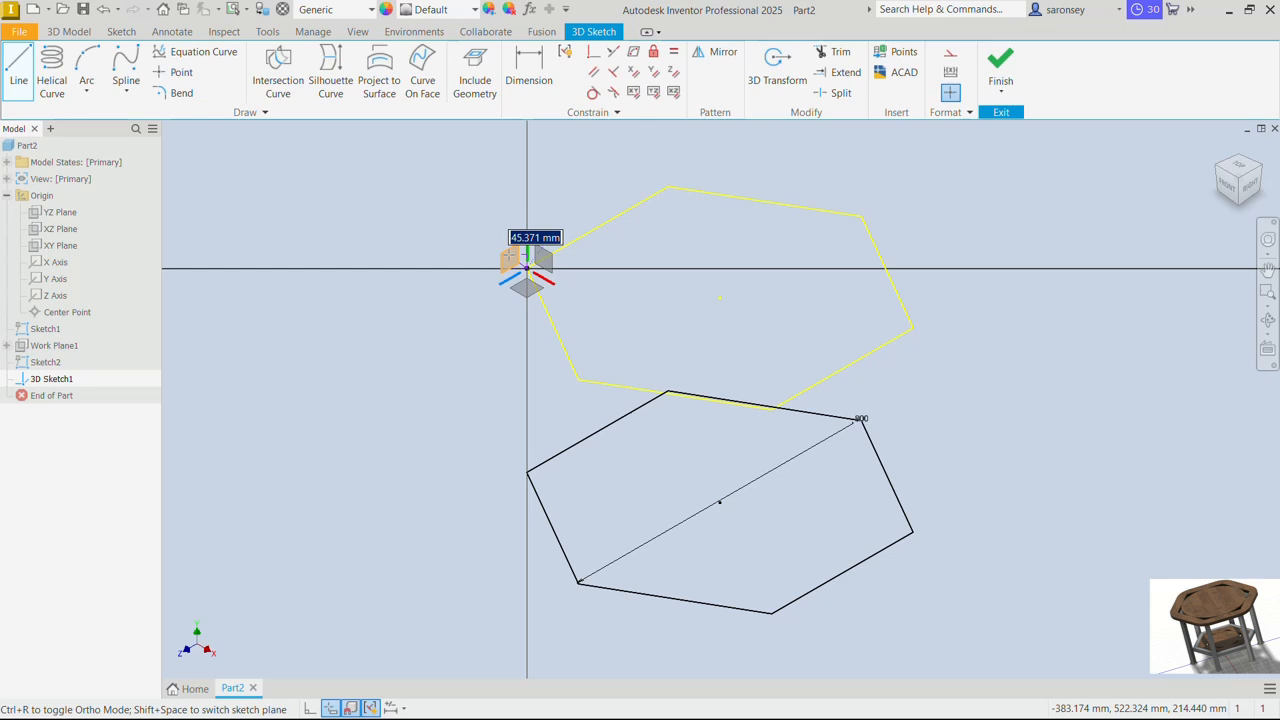
{"action": "left_click", "coordinate": [509, 255]}
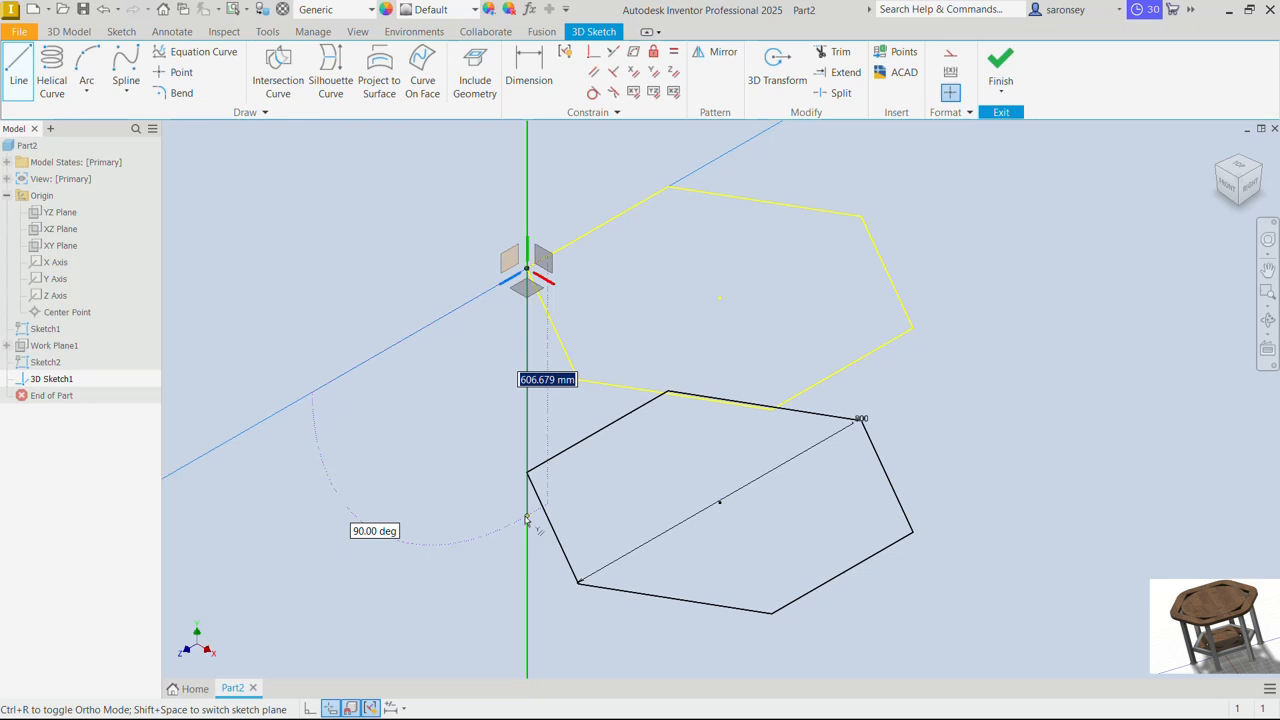
{"action": "type", "text": "650"}
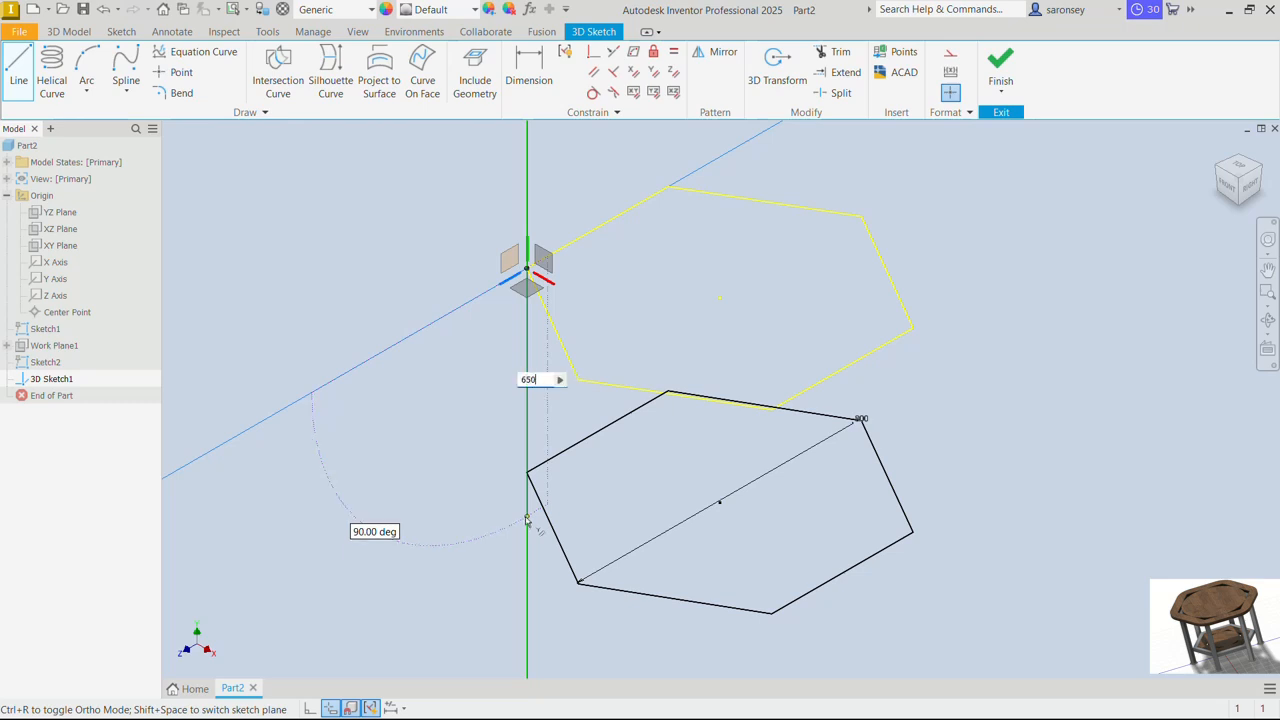
{"action": "key", "text": "Return"}
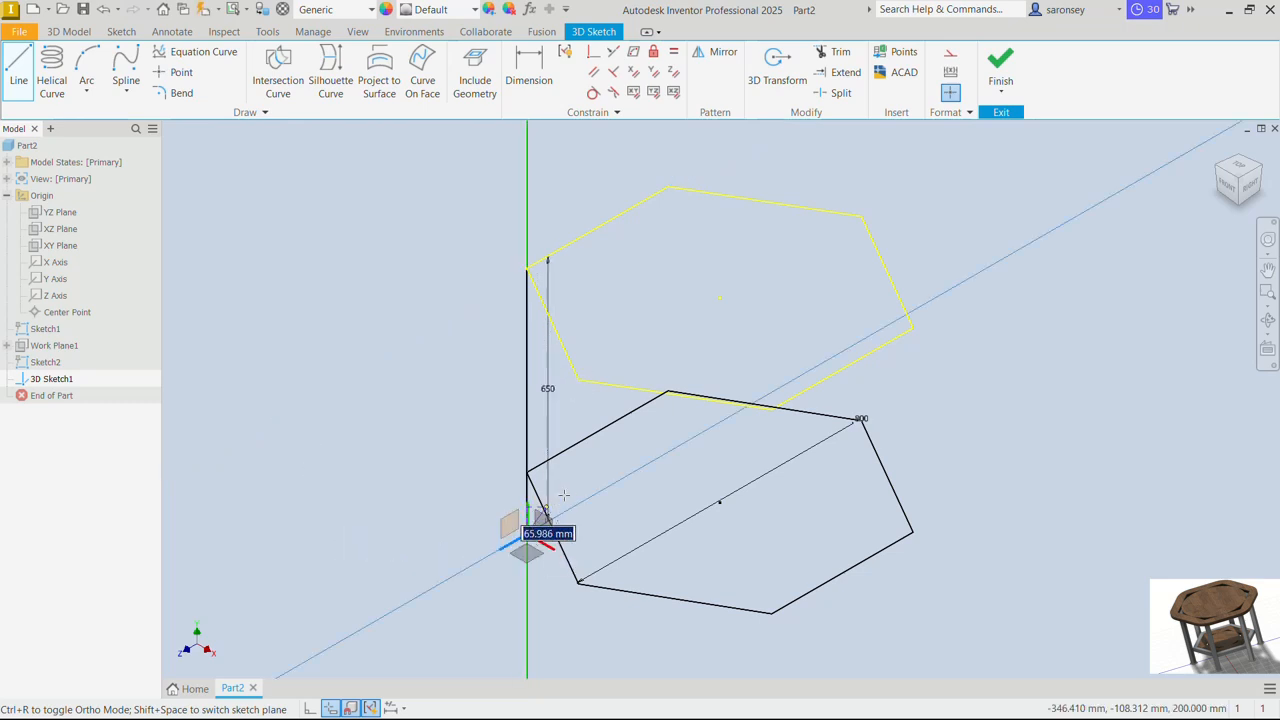
Draw a separate 650 mm vertical leg line down from the upper hexagon's rear-left corner
{"action": "right_click", "coordinate": [672, 310]}
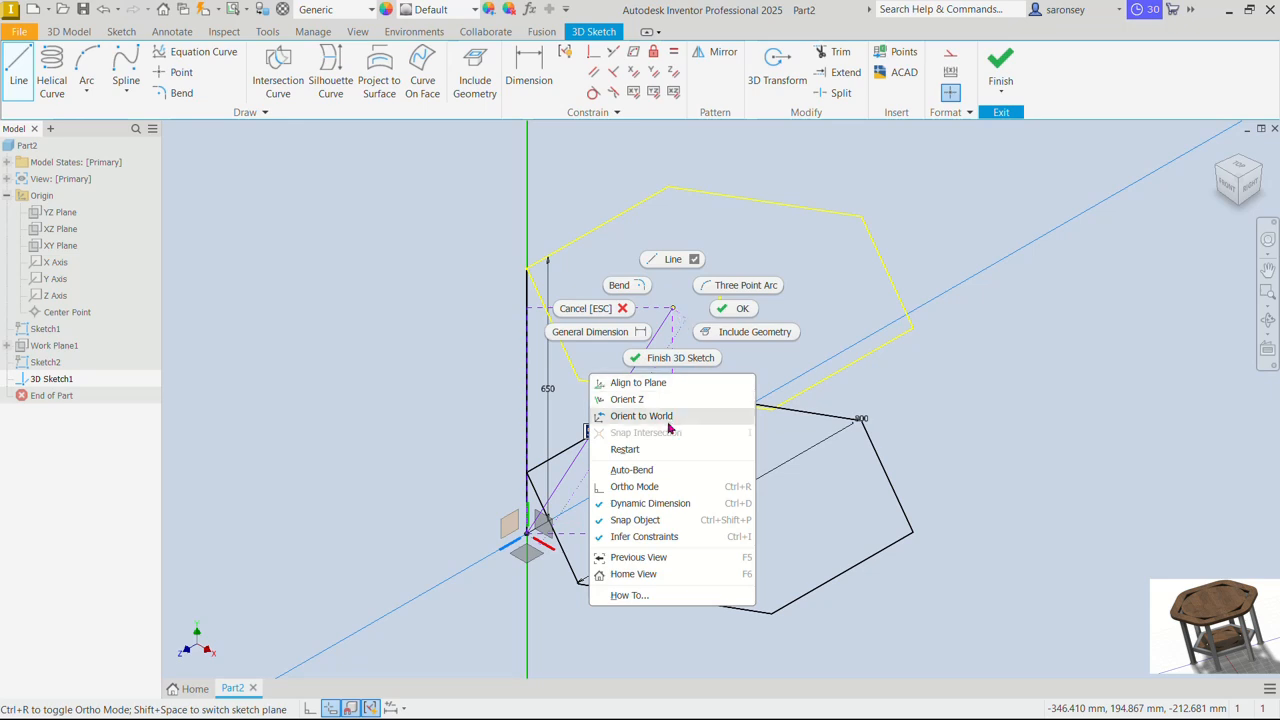
{"action": "left_click", "coordinate": [660, 452]}
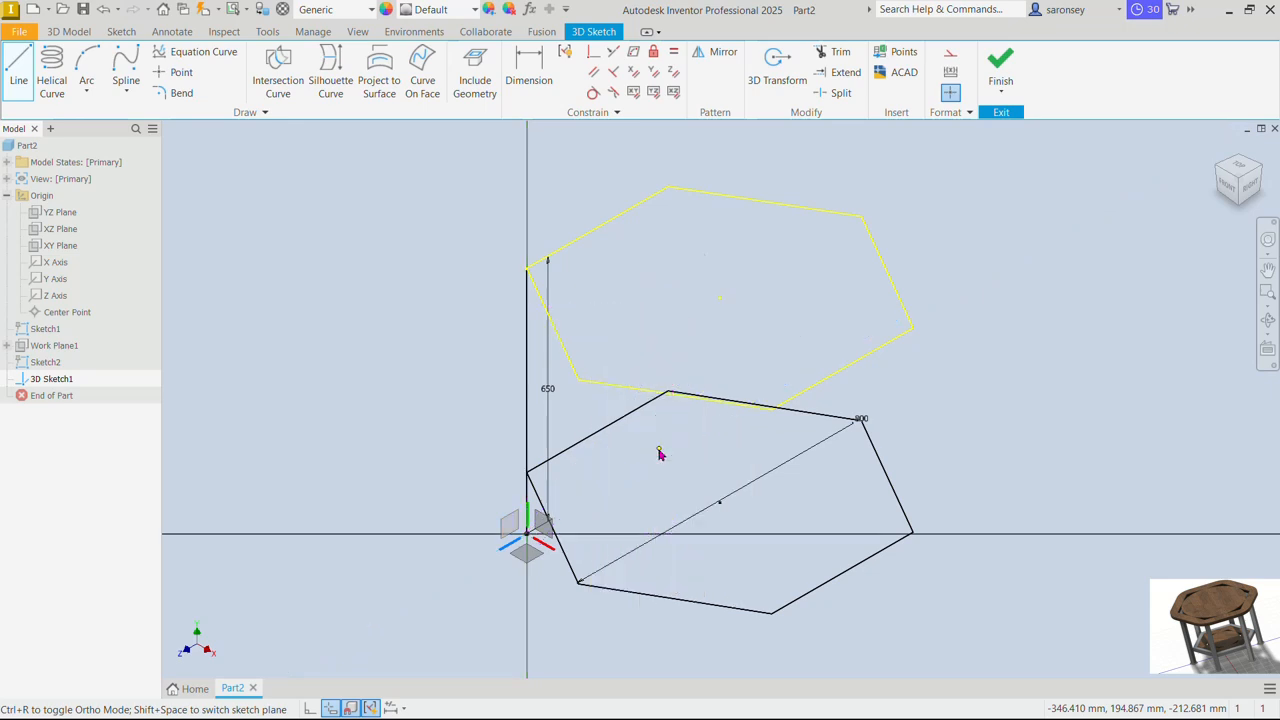
{"action": "left_click", "coordinate": [669, 188]}
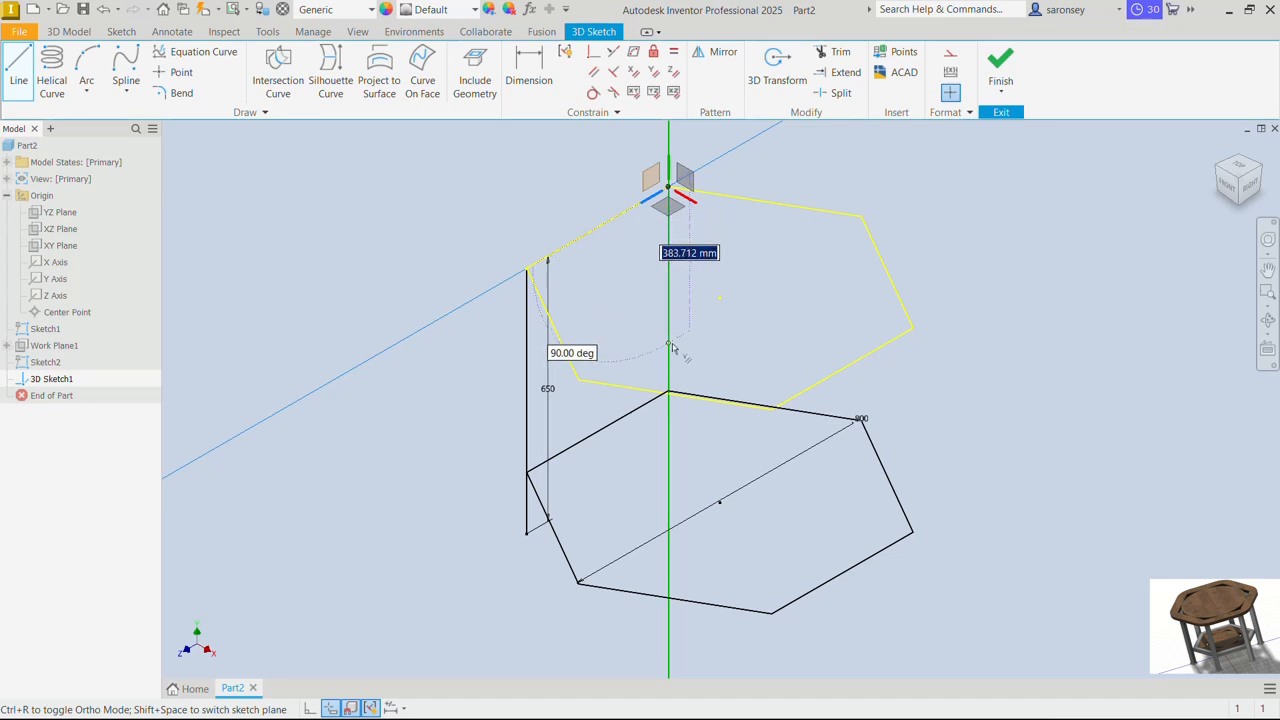
{"action": "type", "text": "65"}
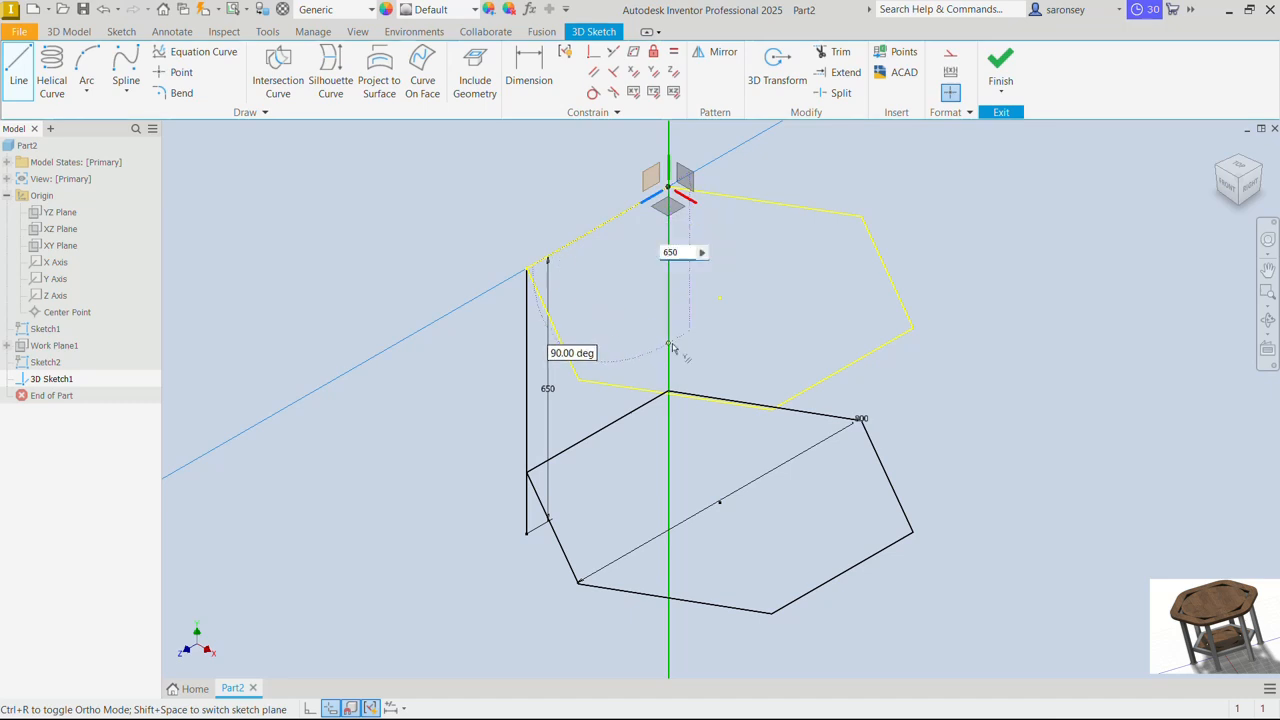
{"action": "type", "text": "0"}
{"action": "key", "text": "Return"}
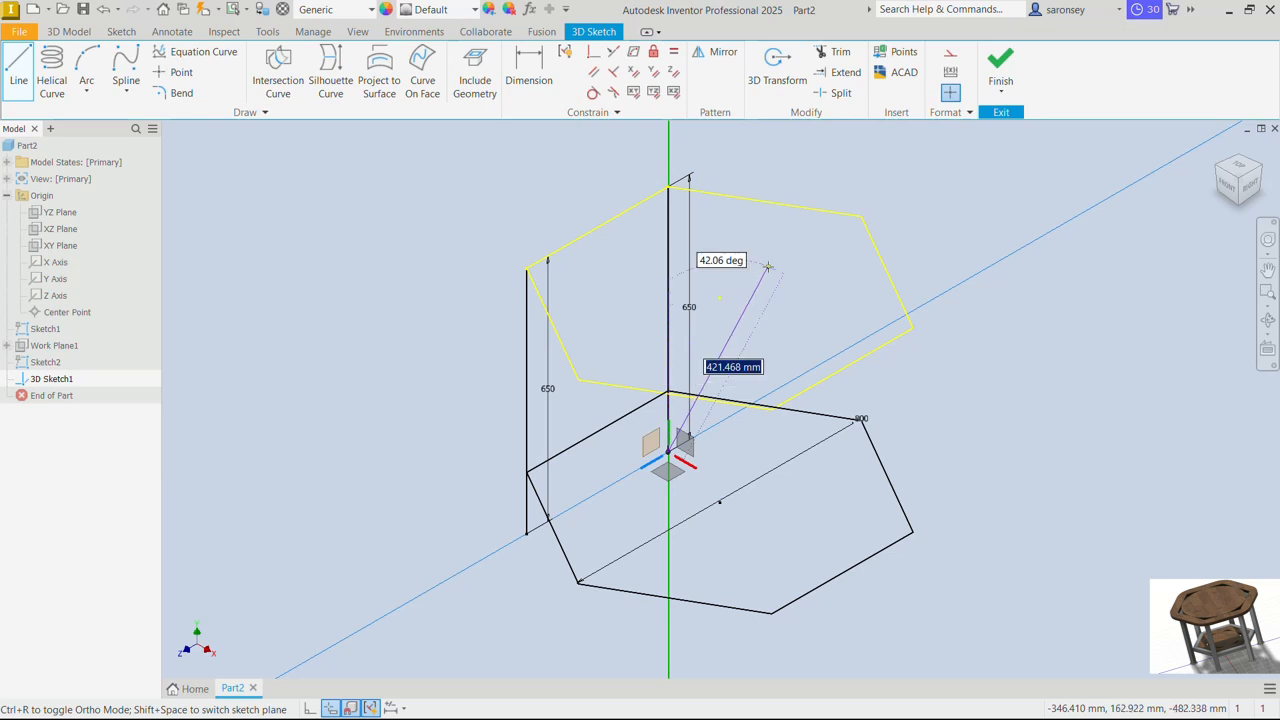
Draw a third separate 650 mm leg line straight down from the rear-right corner of the upper hexagon
{"action": "right_click", "coordinate": [768, 268]}
{"action": "left_click", "coordinate": [724, 407]}
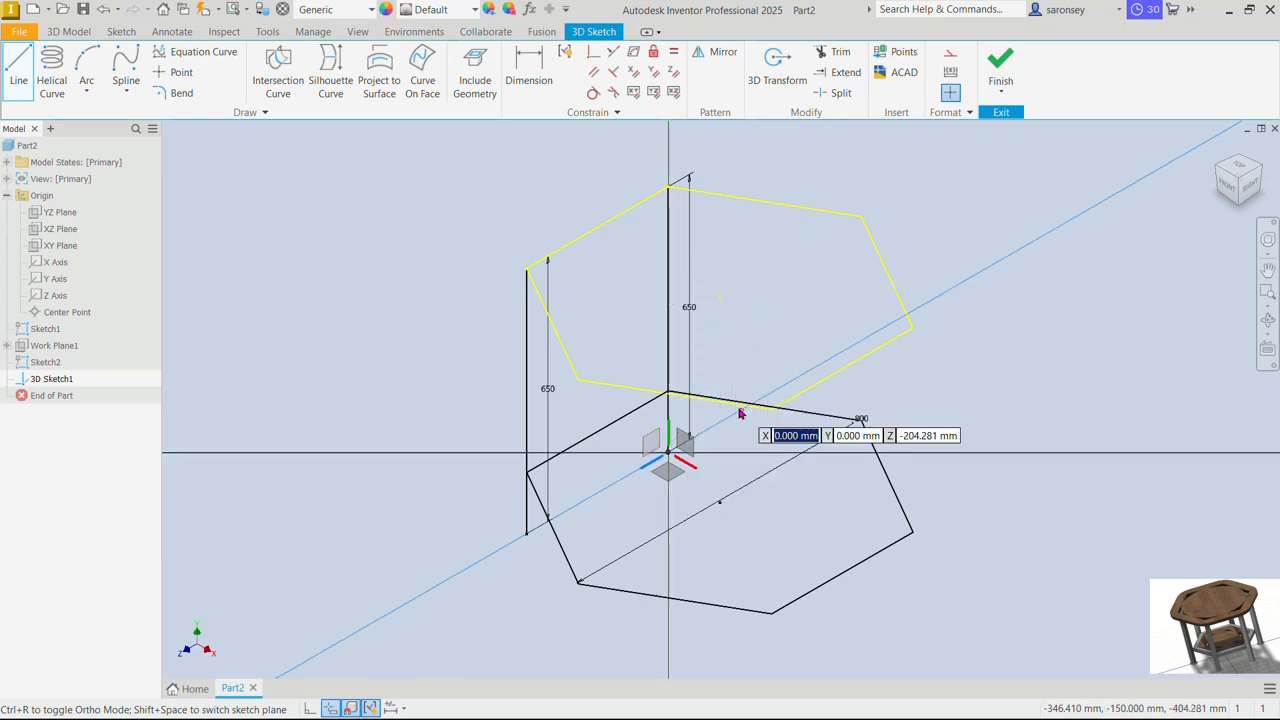
{"action": "left_click", "coordinate": [861, 216]}
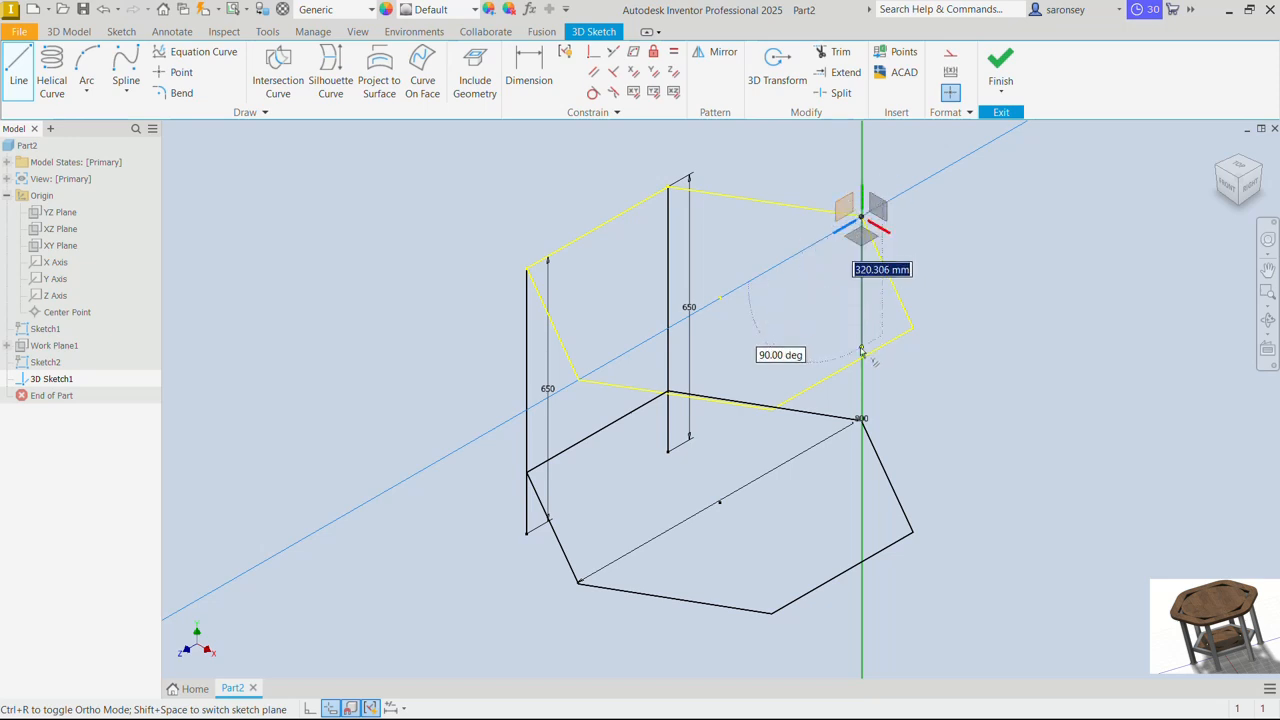
{"action": "type", "text": "6"}
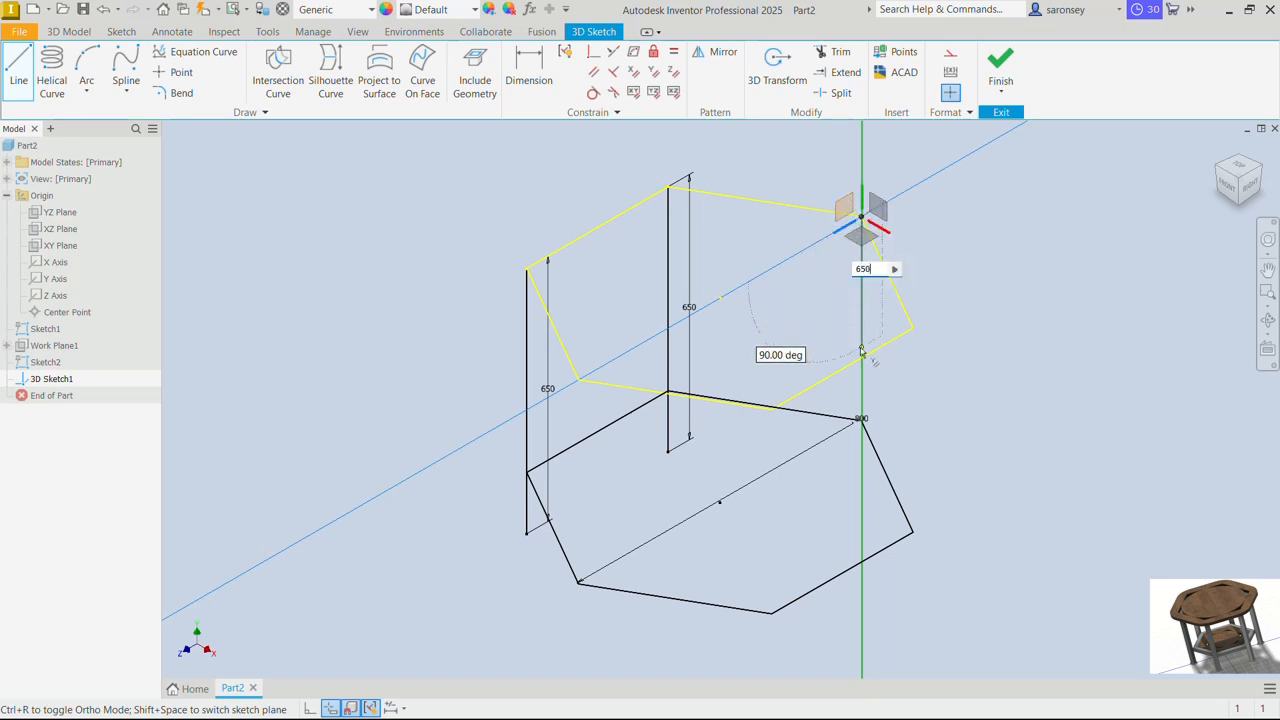
{"action": "type", "text": "50"}
{"action": "key", "text": "Return"}
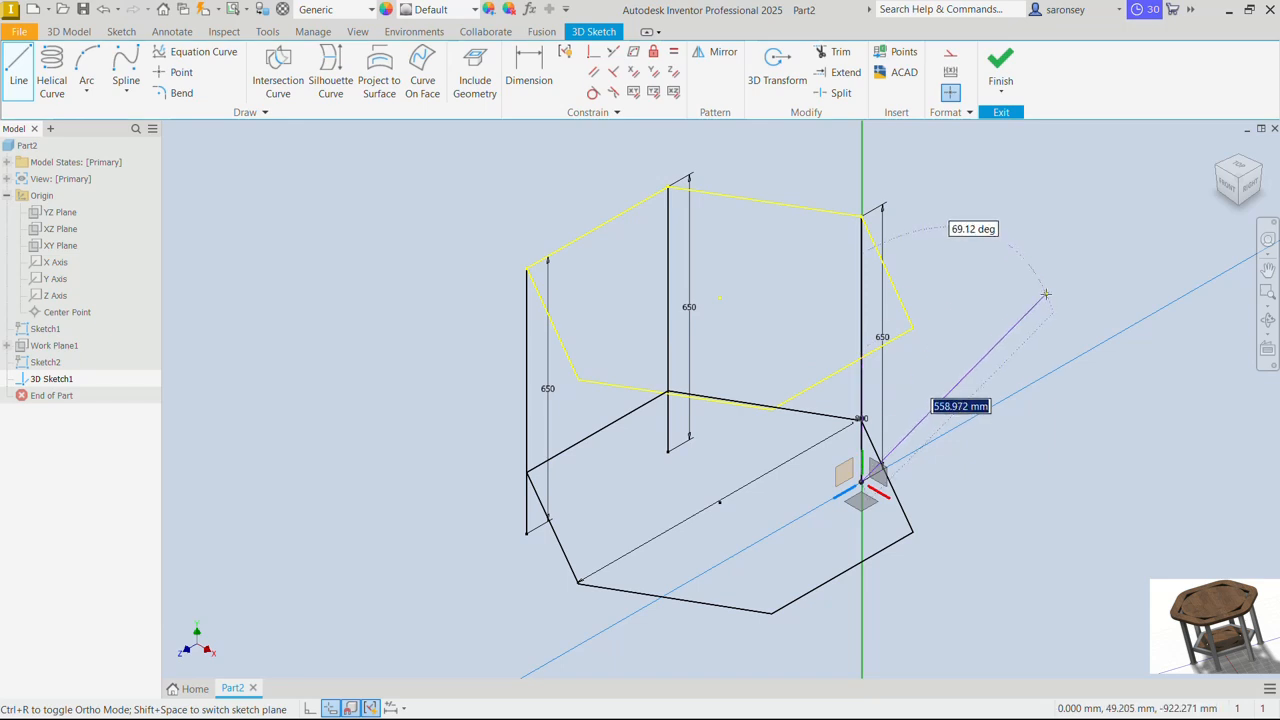
Add a separate 650 mm vertical line down from the upper hexagon's rightmost corner
{"action": "right_click", "coordinate": [1012, 254]}
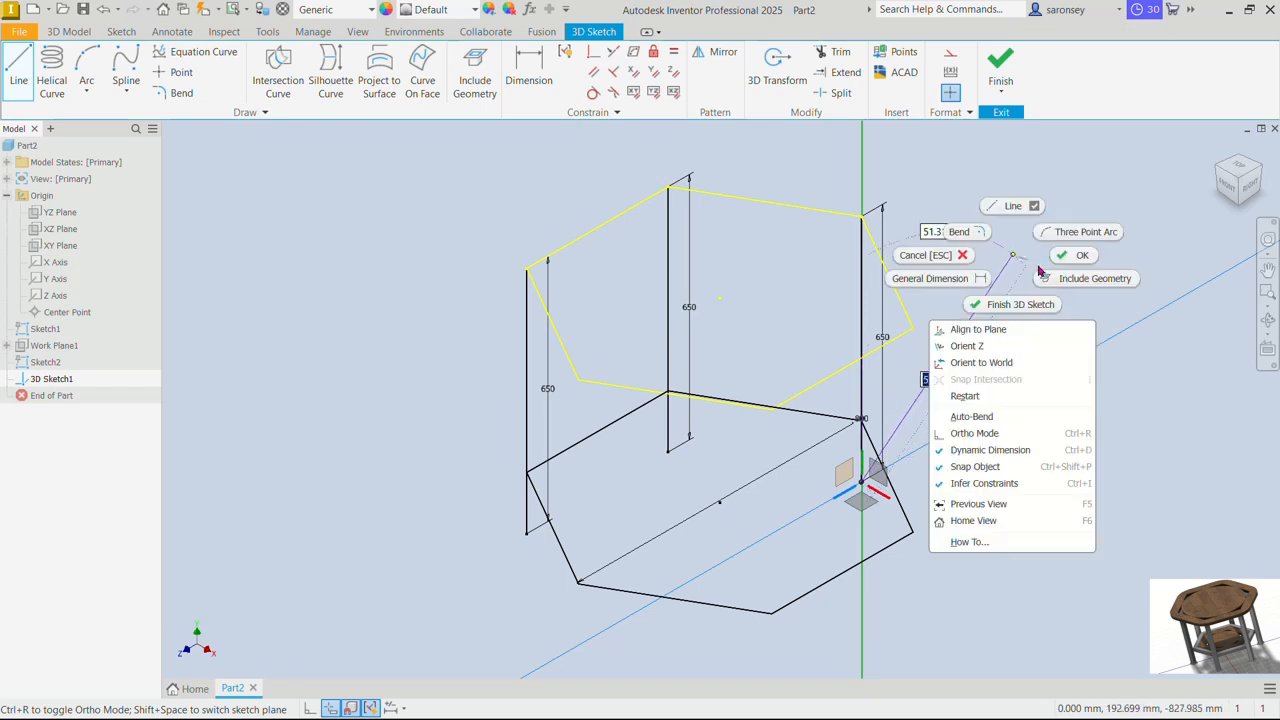
{"action": "left_click", "coordinate": [1000, 410]}
{"action": "middle_click_drag", "start_coordinate": [1000, 410], "coordinate": [984, 352]}
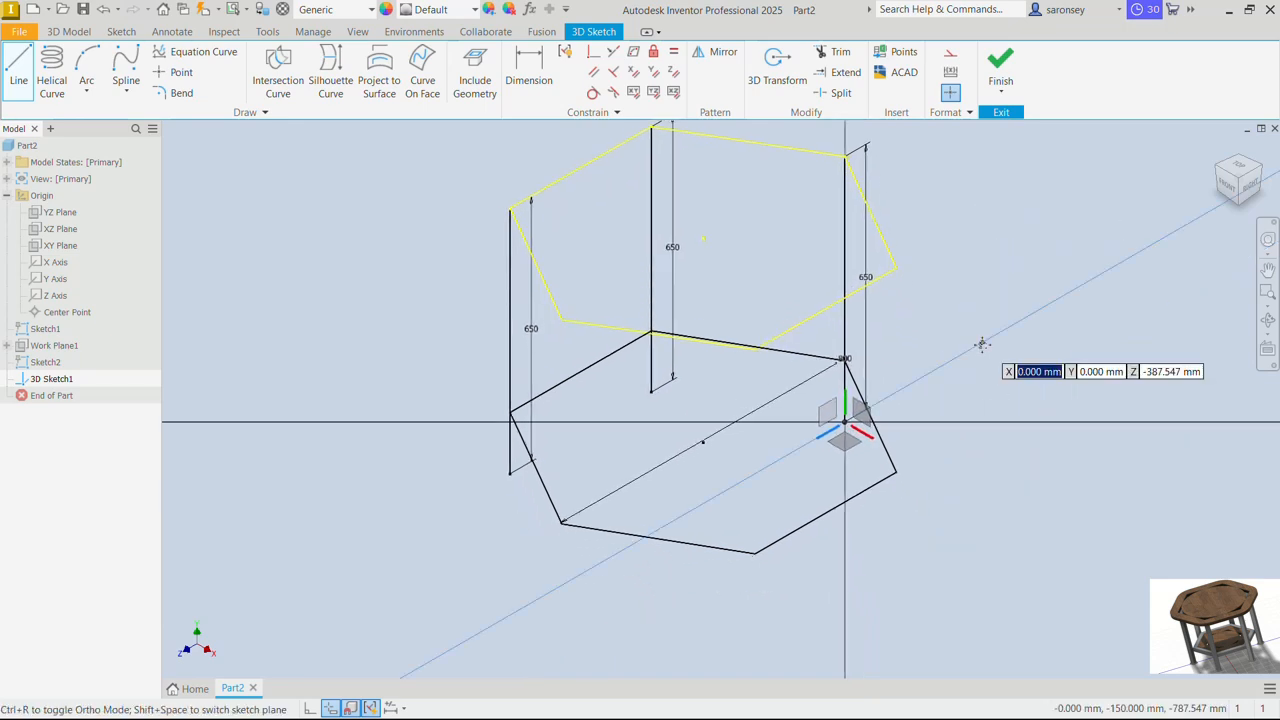
{"action": "left_click", "coordinate": [896, 268]}
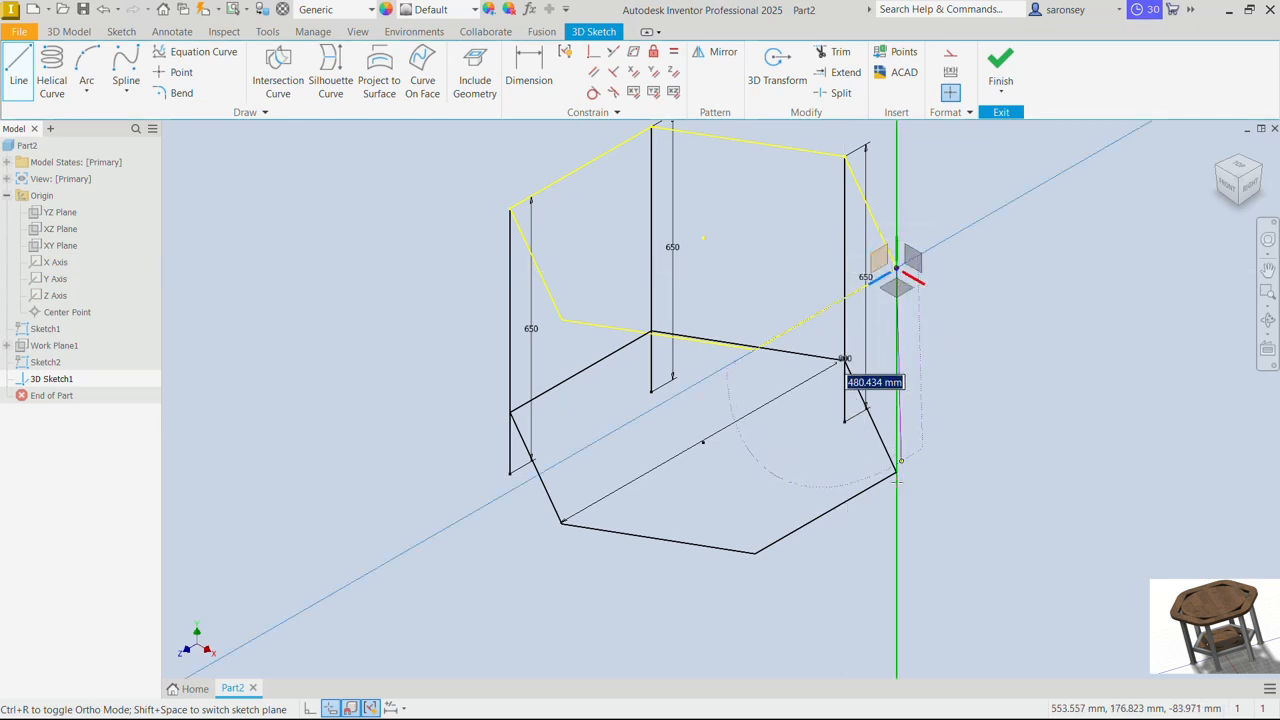
{"action": "type", "text": "65"}
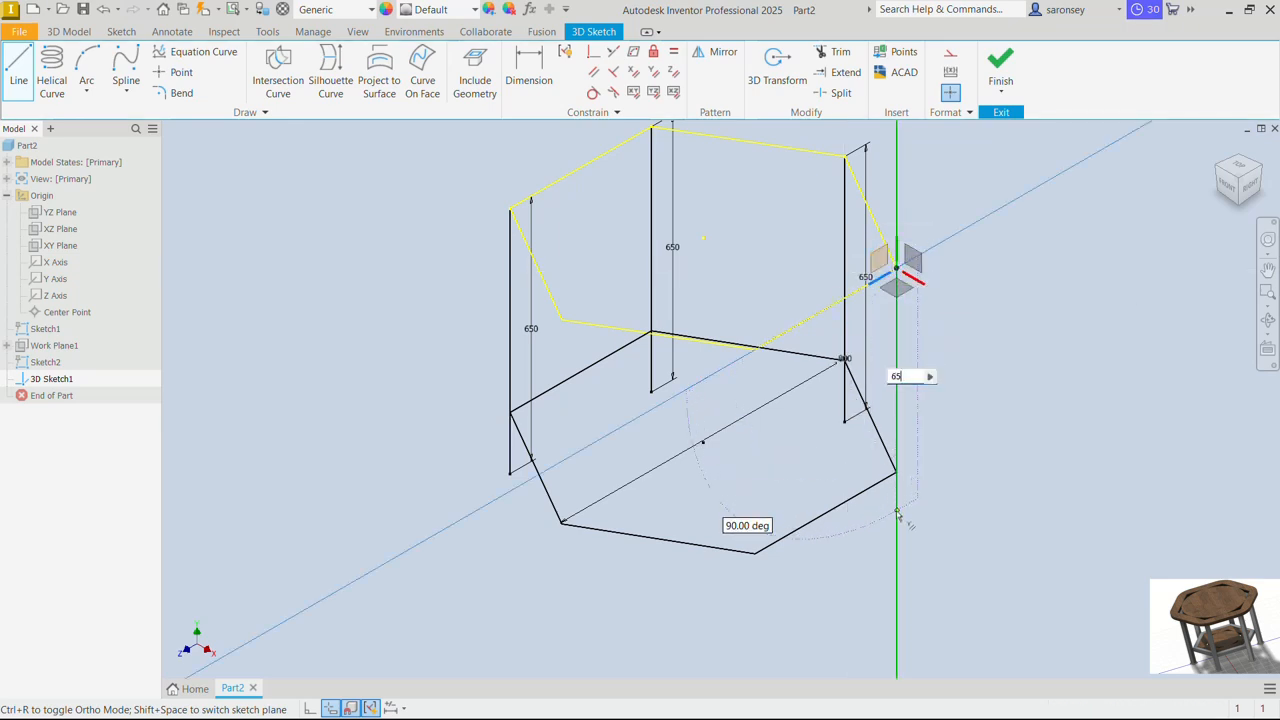
{"action": "type", "text": "0"}
{"action": "key", "text": "Return"}
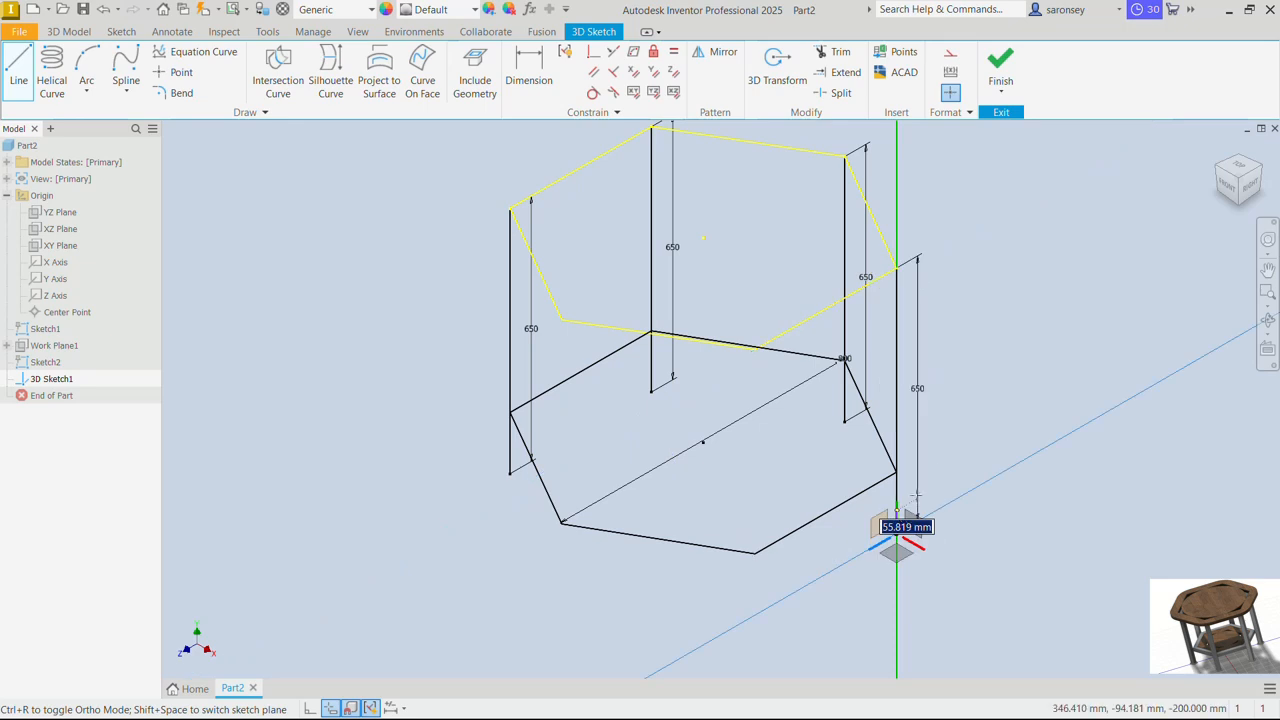
Add a separate 650 mm vertical leg line down from the upper hexagon's front corner
{"action": "right_click", "coordinate": [976, 376]}
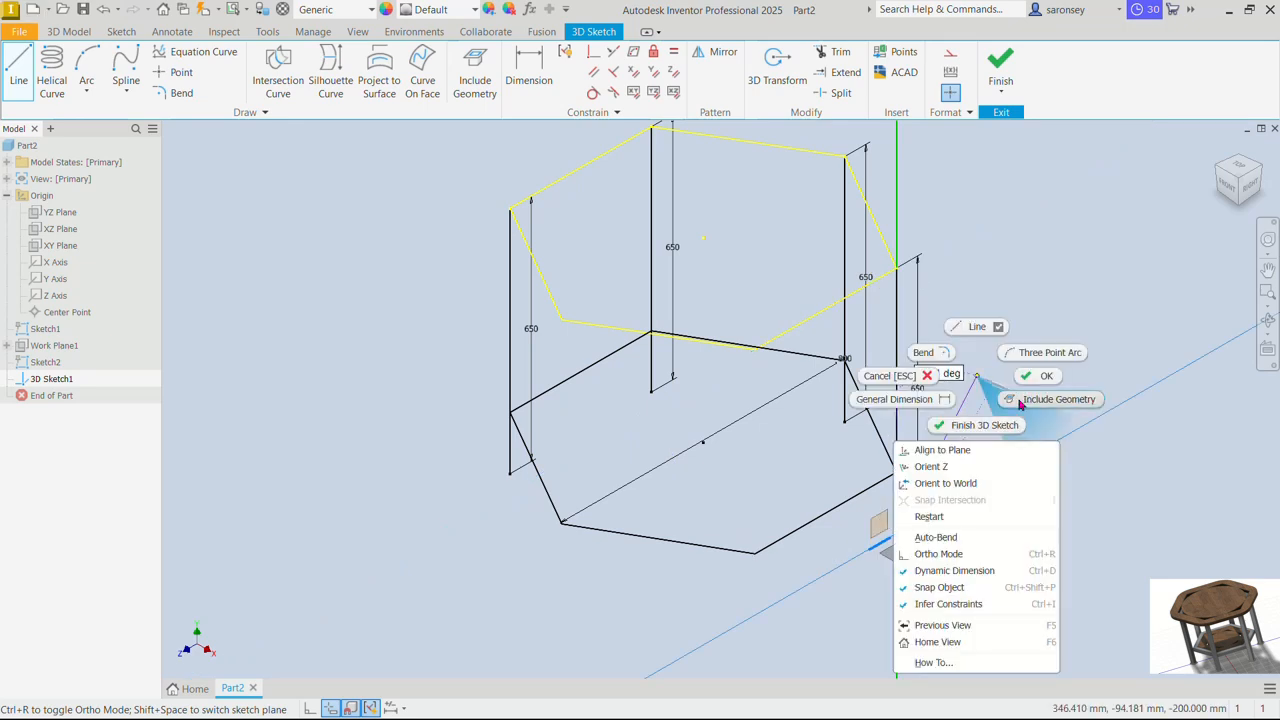
{"action": "left_click", "coordinate": [935, 516]}
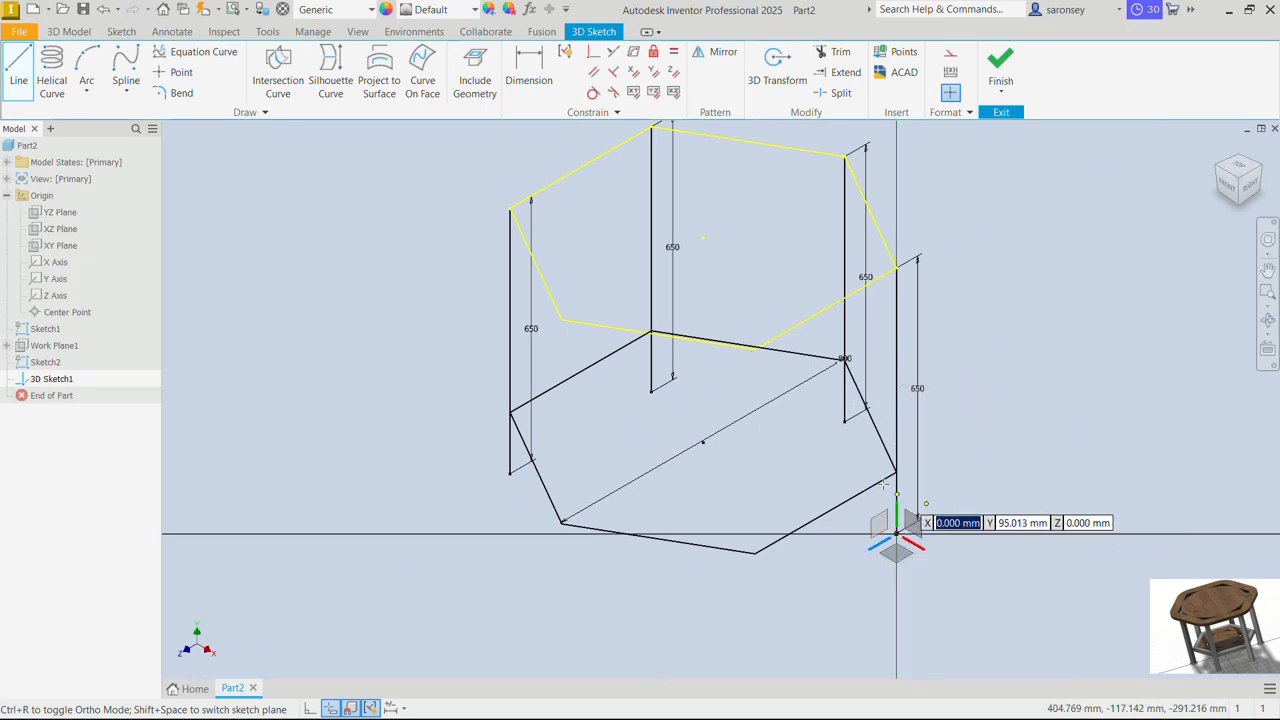
{"action": "left_click", "coordinate": [756, 350]}
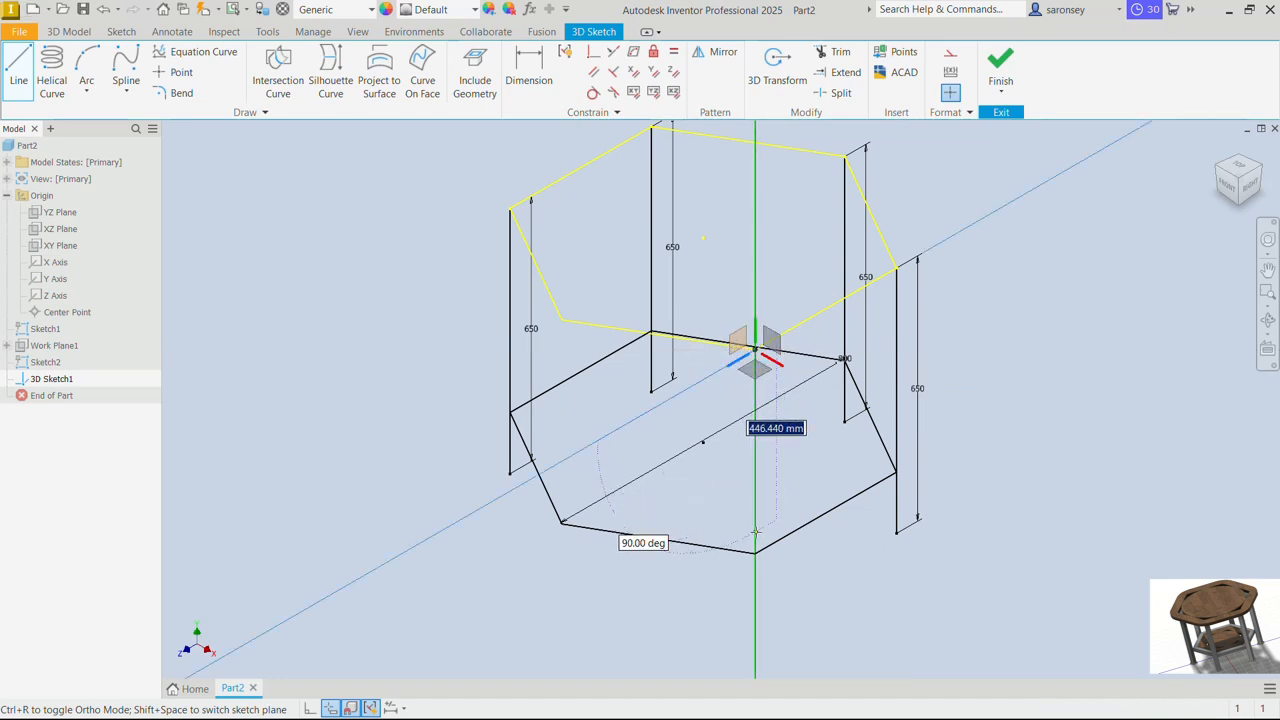
{"action": "type", "text": "6"}
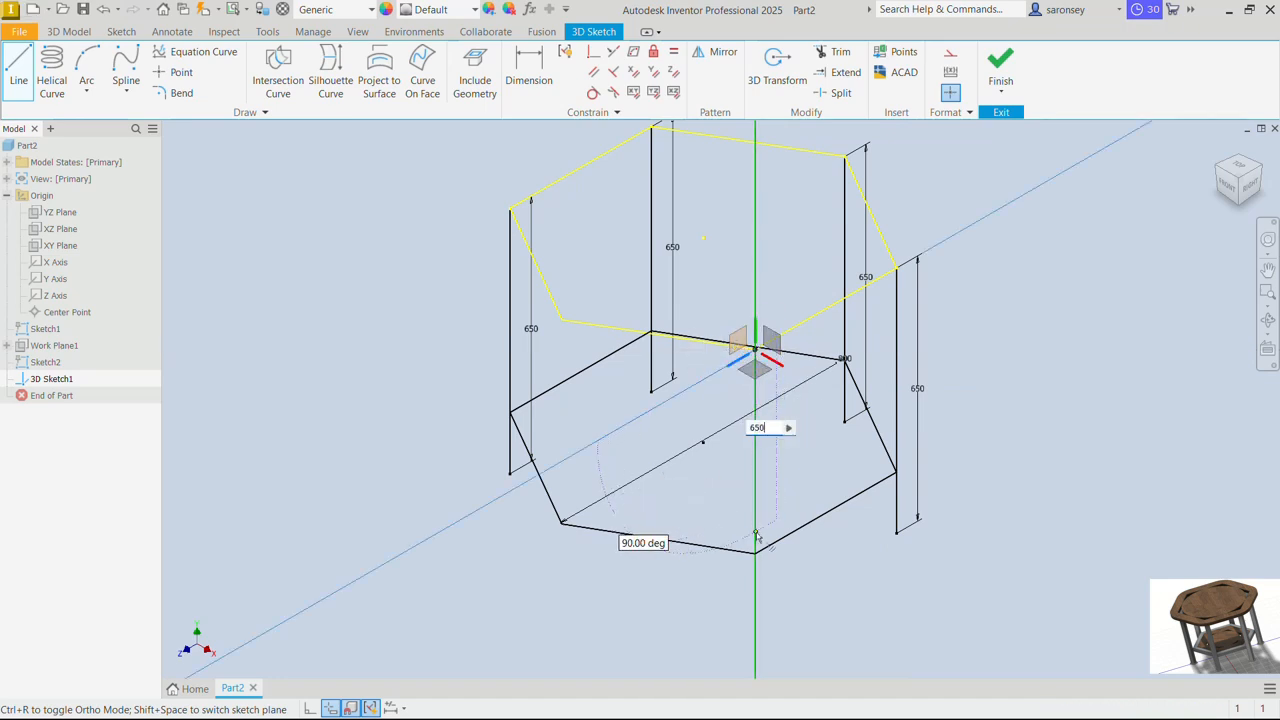
{"action": "type", "text": "50"}
{"action": "key", "text": "Return"}
Draw the last 650 mm vertical leg line down from the upper hexagon's front-left corner and finish the 3D sketch
{"action": "right_click", "coordinate": [822, 460]}
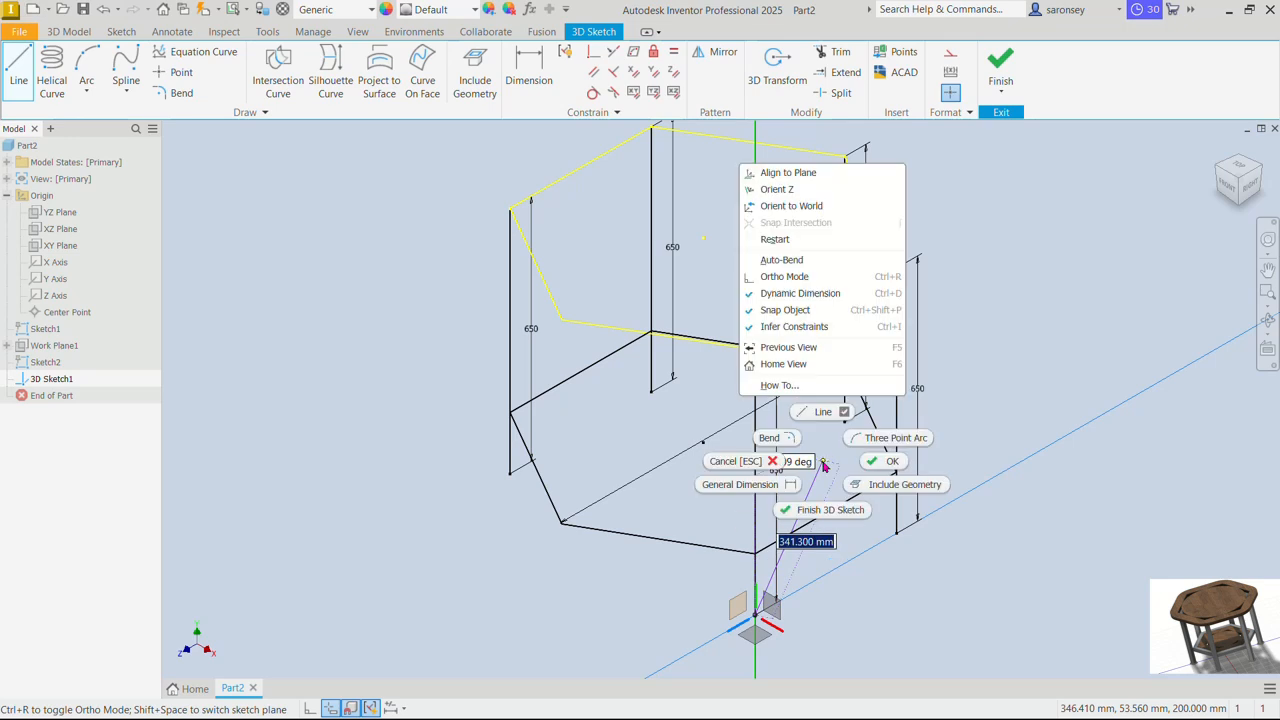
{"action": "left_click", "coordinate": [808, 247]}
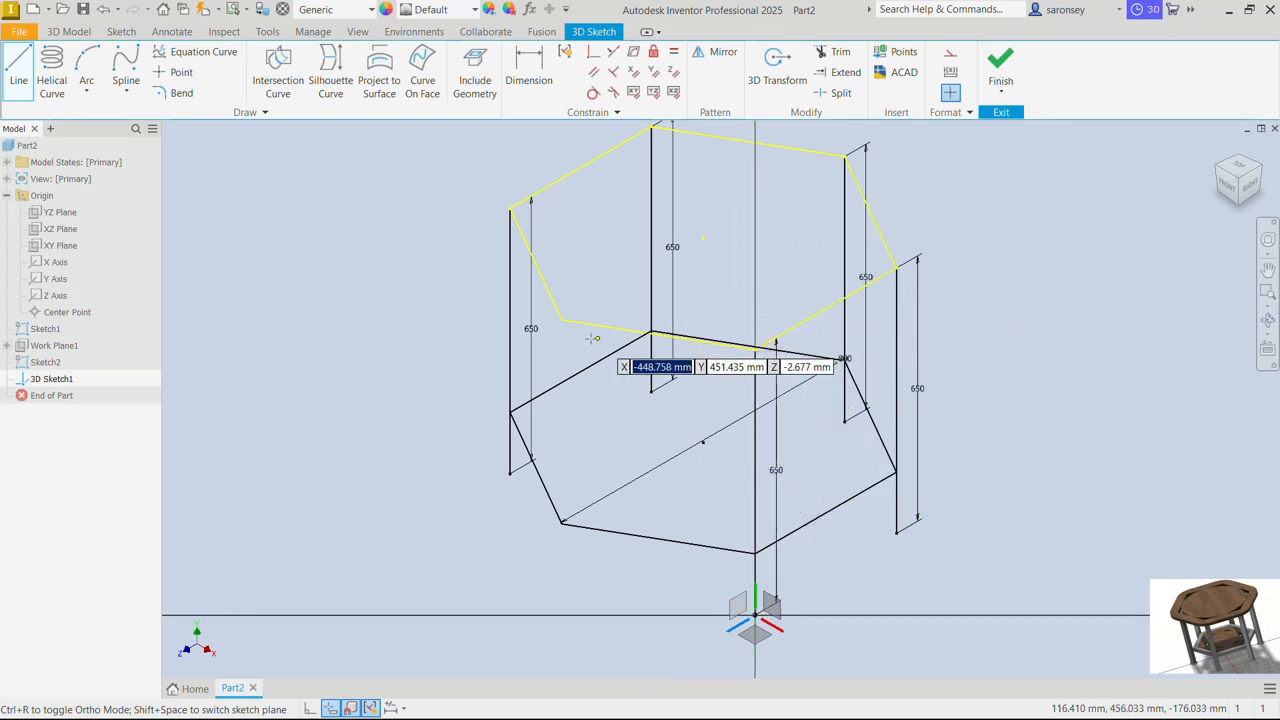
{"action": "left_click", "coordinate": [562, 322]}
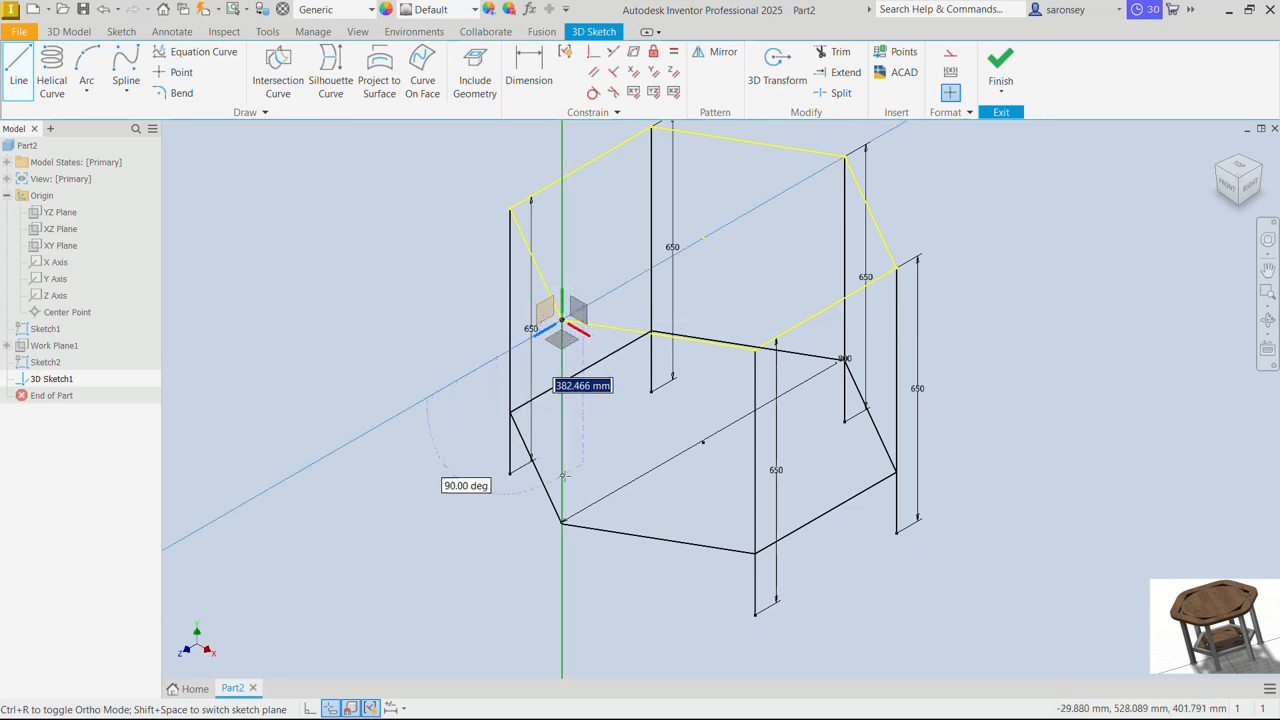
{"action": "type", "text": "6"}
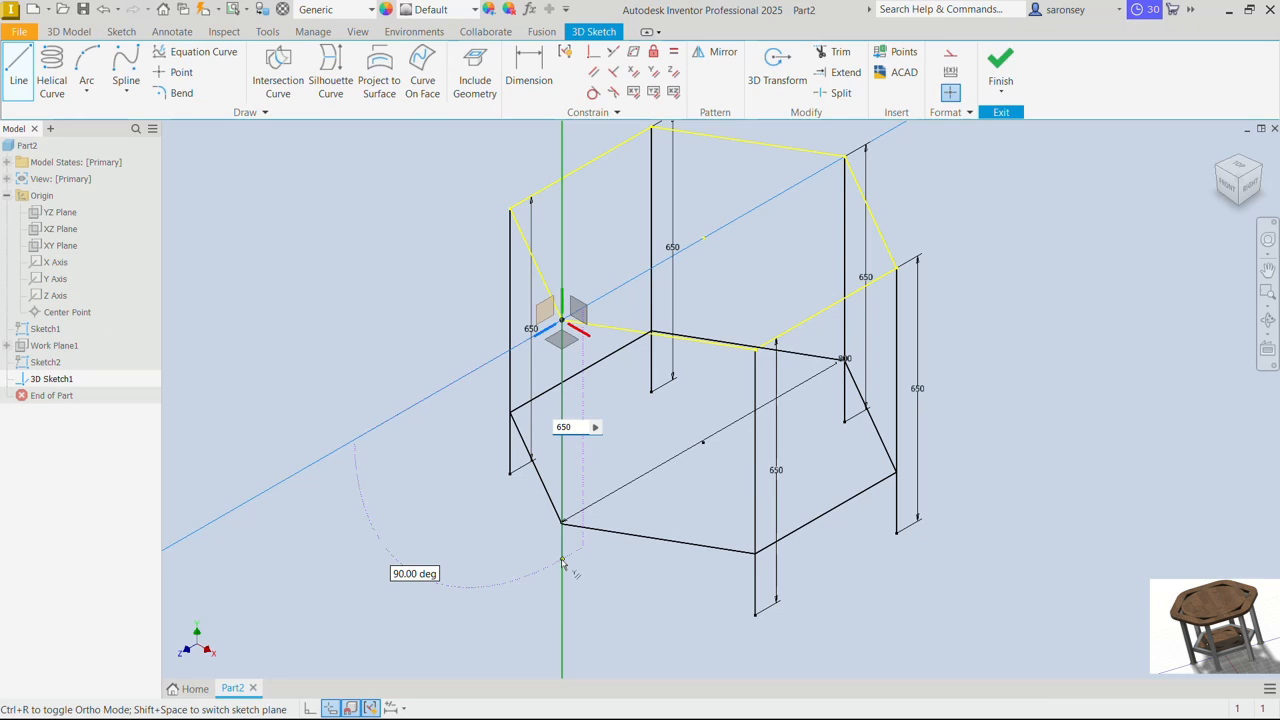
{"action": "type", "text": "50"}
{"action": "key", "text": "Return"}
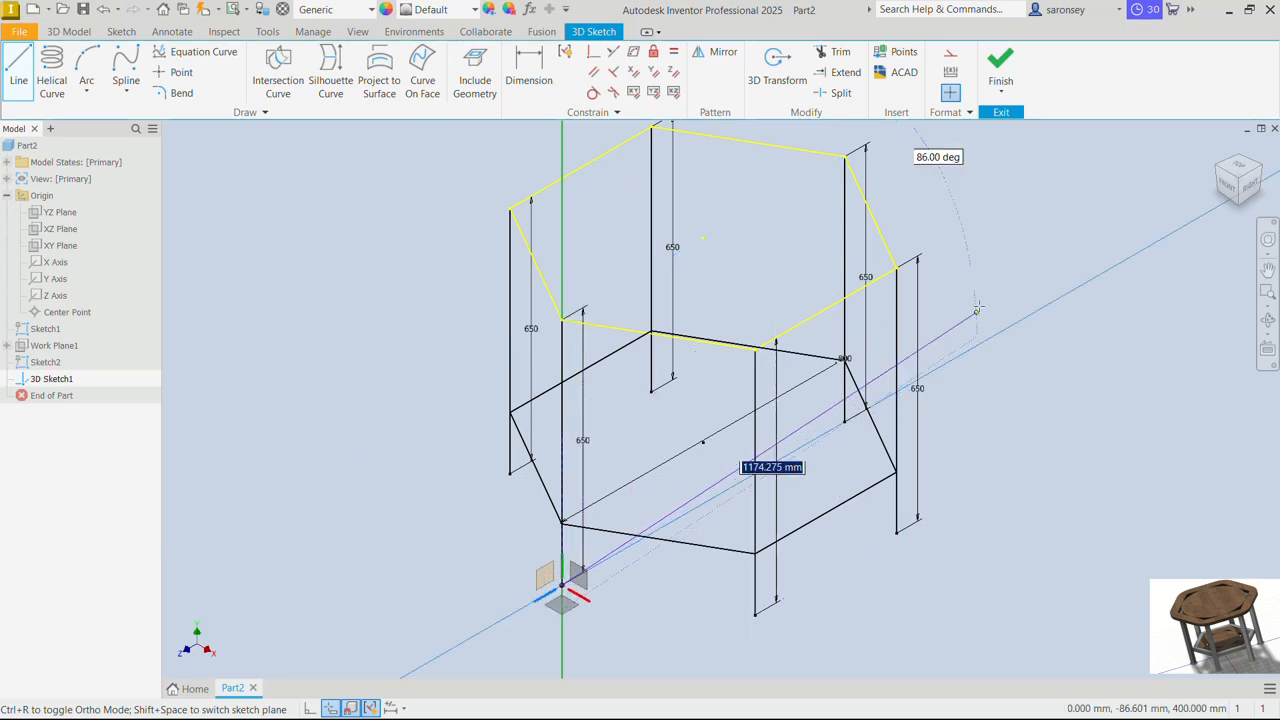
{"action": "right_click", "coordinate": [977, 310]}
{"action": "left_click", "coordinate": [1024, 298]}
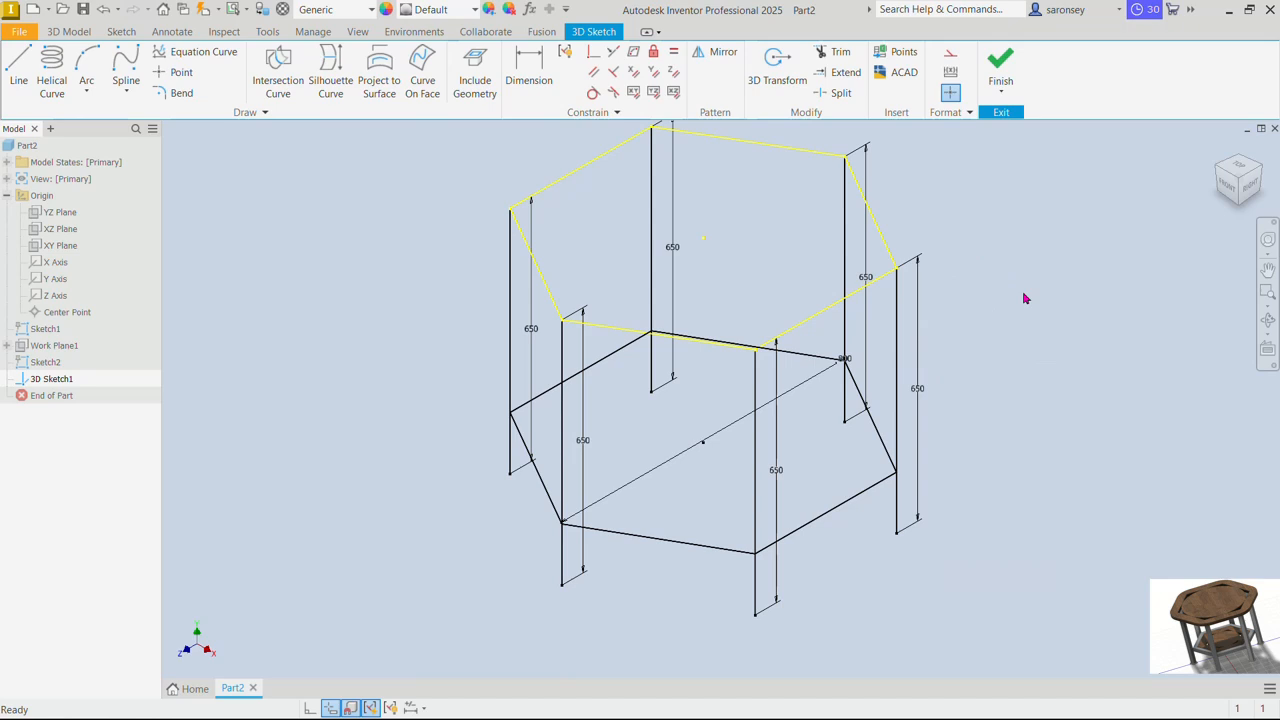
{"action": "left_click", "coordinate": [1000, 62]}
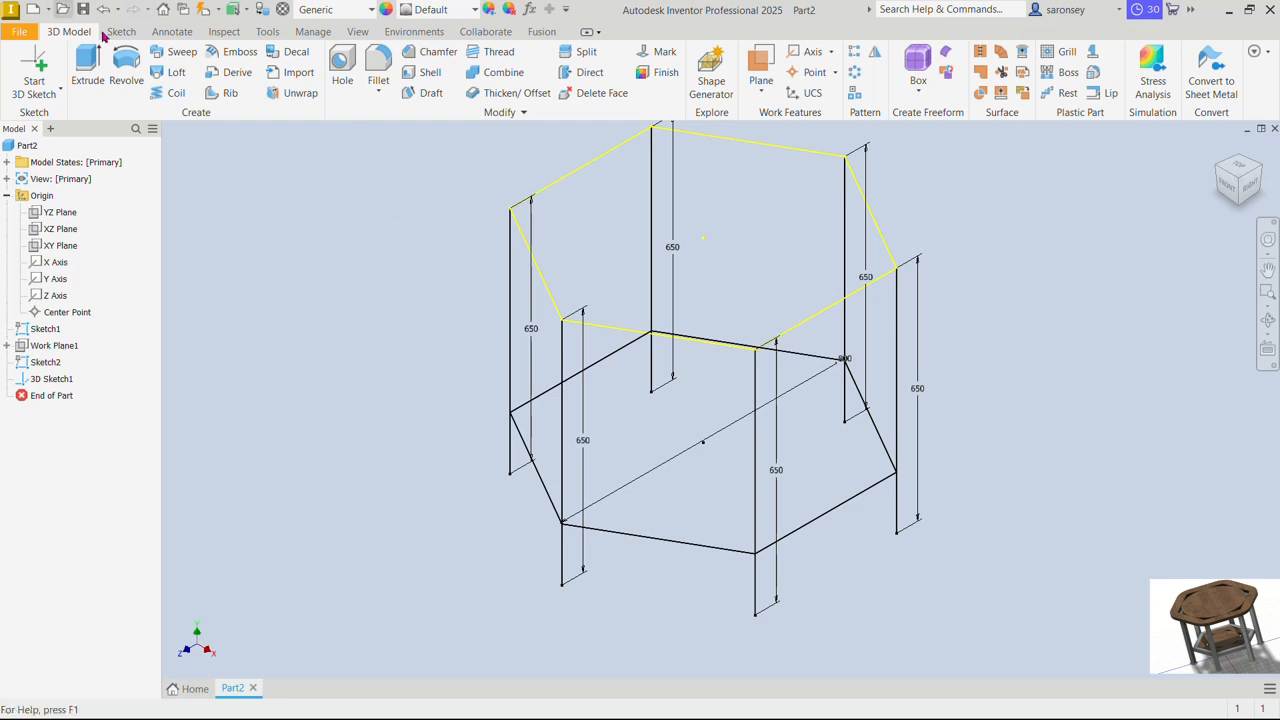
Save the part as SKELETON in the TABLE TUTORIAL folder
{"action": "left_click", "coordinate": [82, 10]}
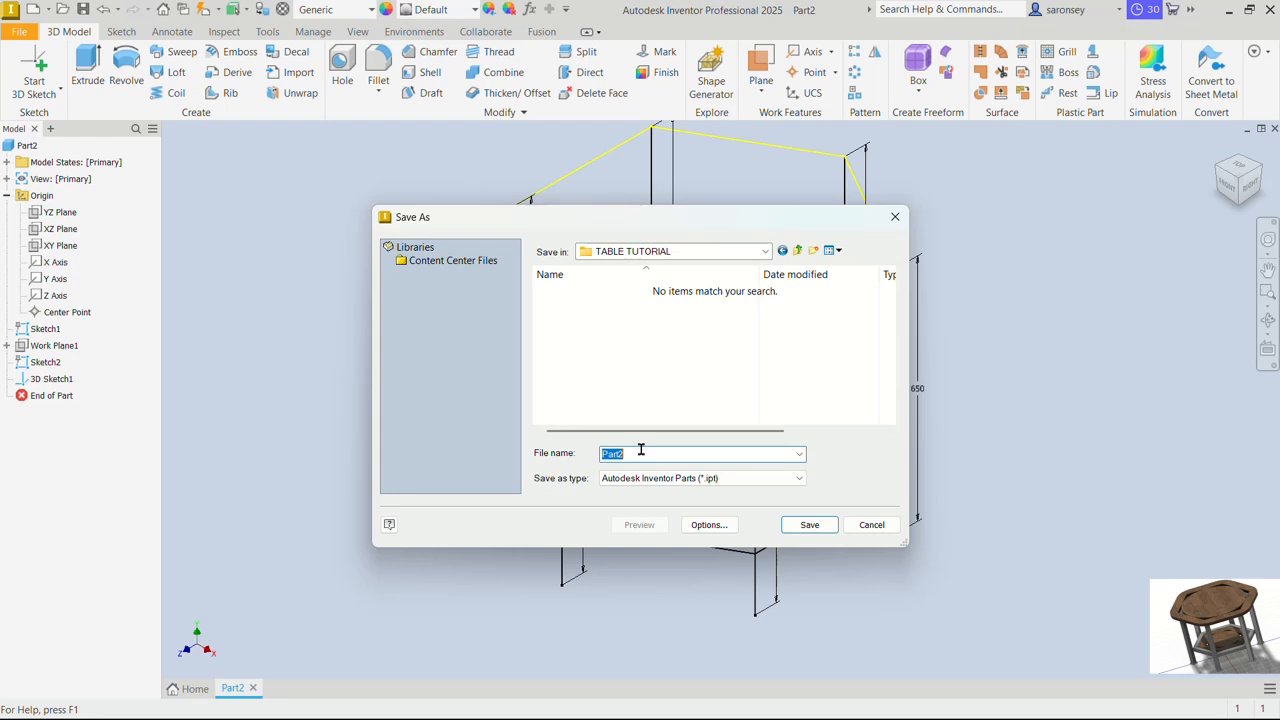
{"action": "type", "text": "SKET"}
{"action": "type", "text": "LETON"}
{"action": "left_click", "coordinate": [809, 524]}
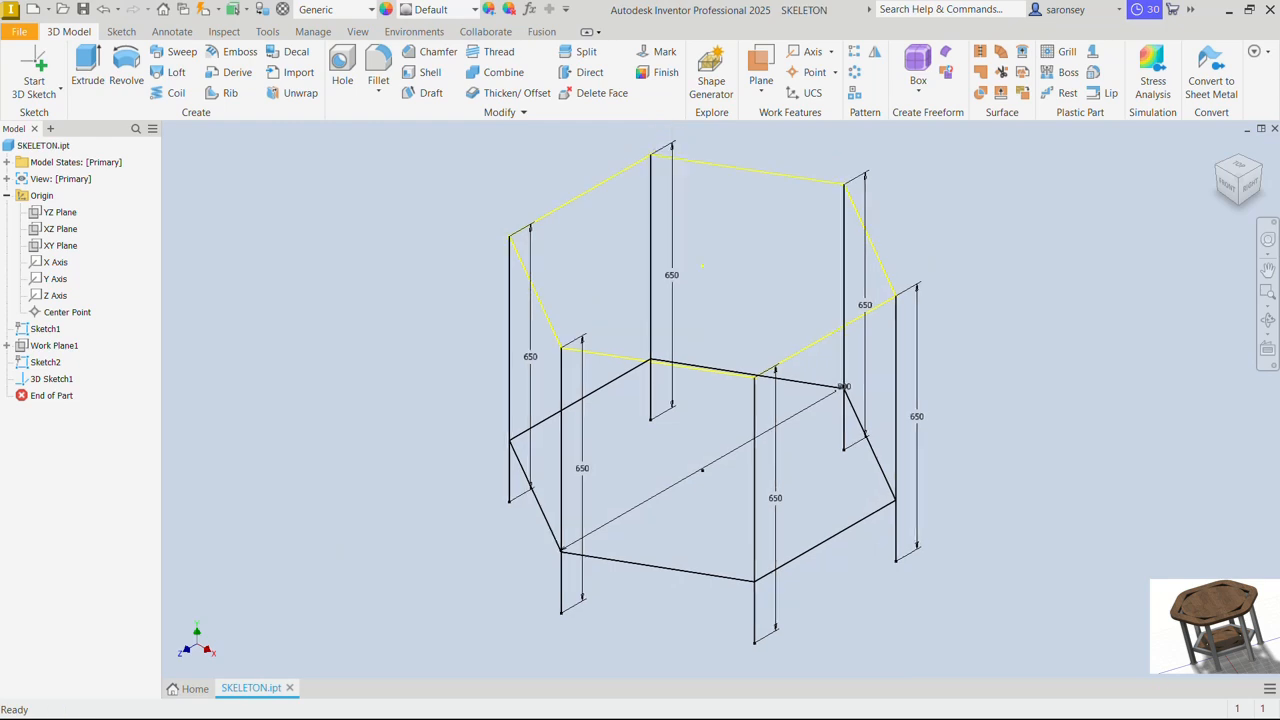
Create a new assembly from the metric Standard (mm).iam template
{"action": "left_click", "coordinate": [40, 11]}
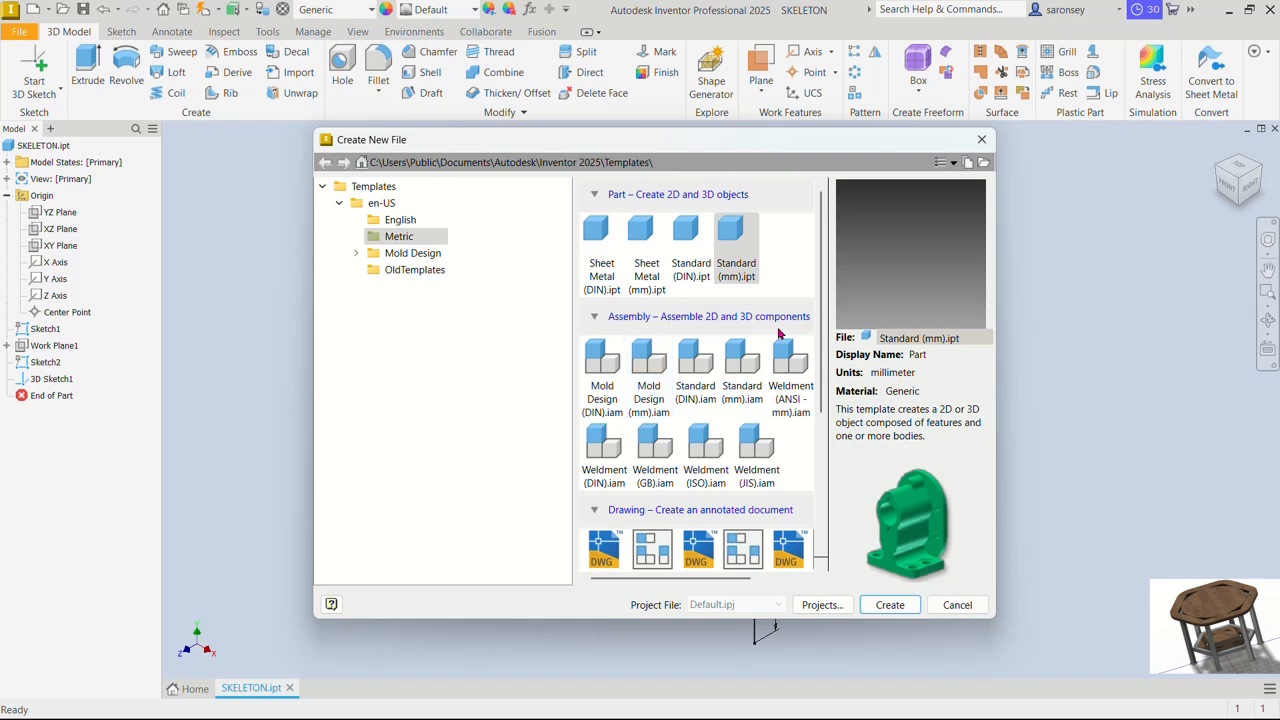
{"action": "left_click", "coordinate": [761, 376]}
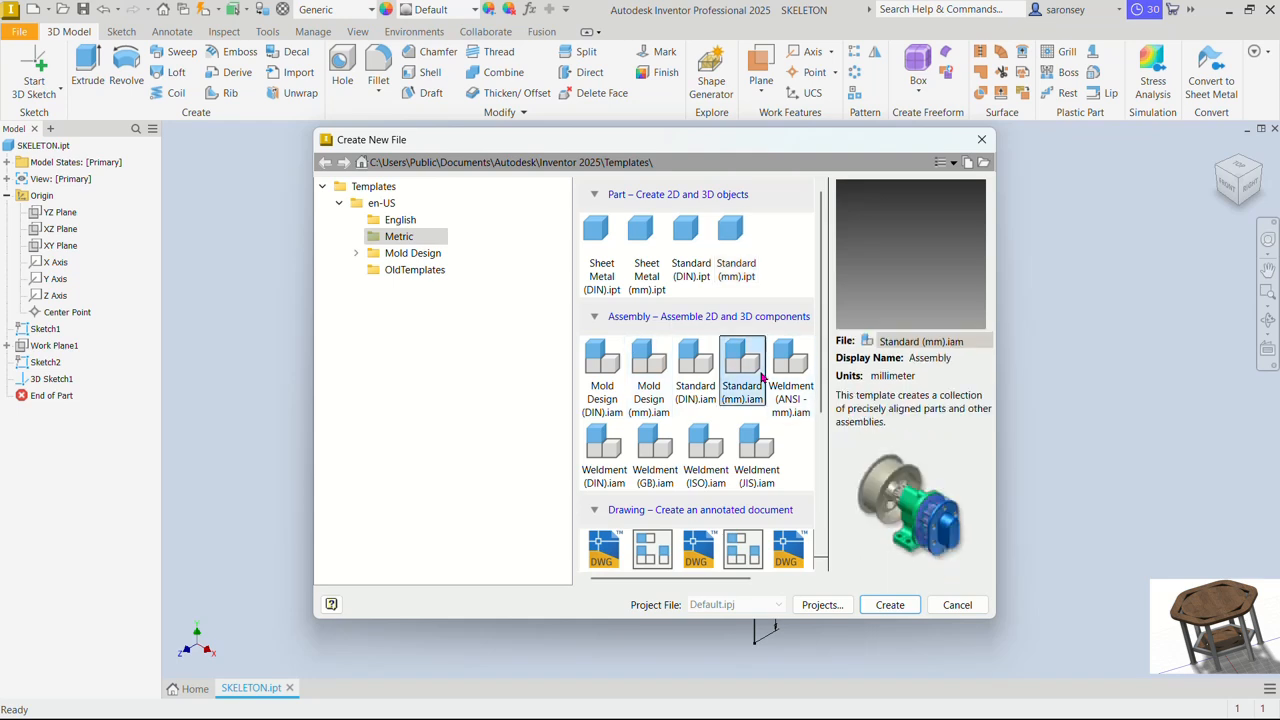
{"action": "left_click", "coordinate": [889, 606]}
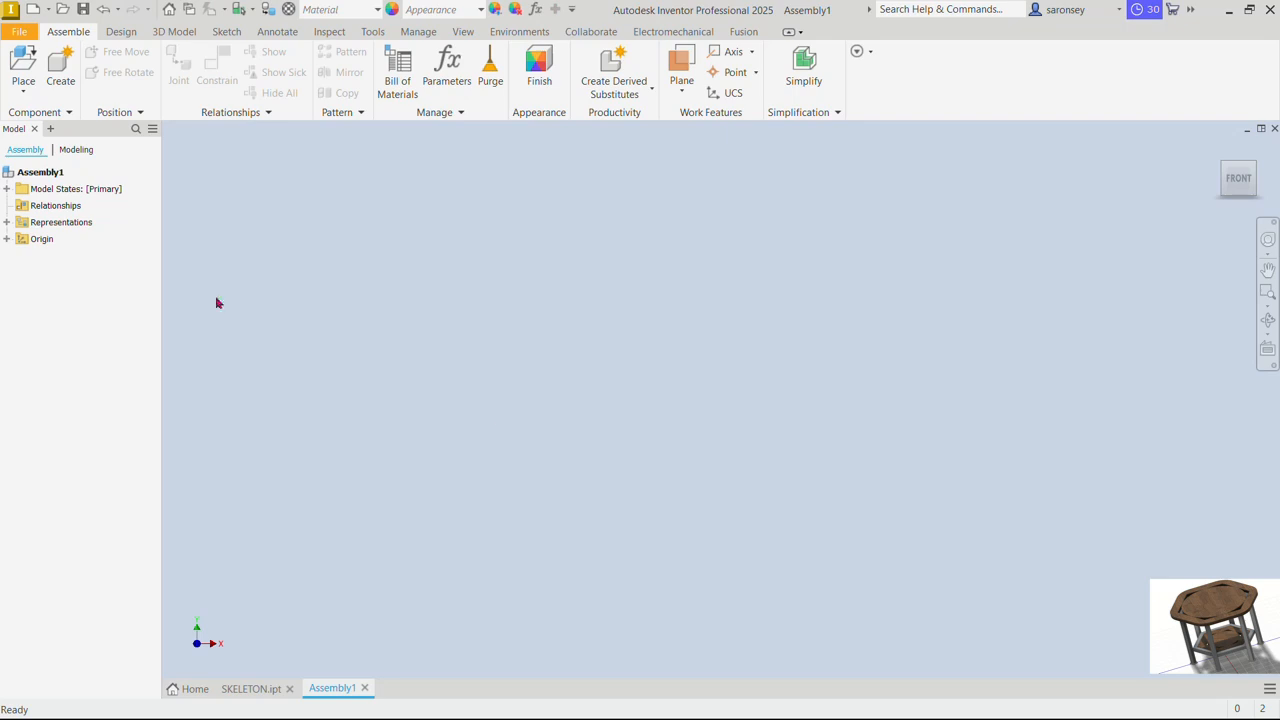
Place one instance of the SKELETON part from the TABLE TUTORIAL folder into the assembly
{"action": "left_click", "coordinate": [29, 73]}
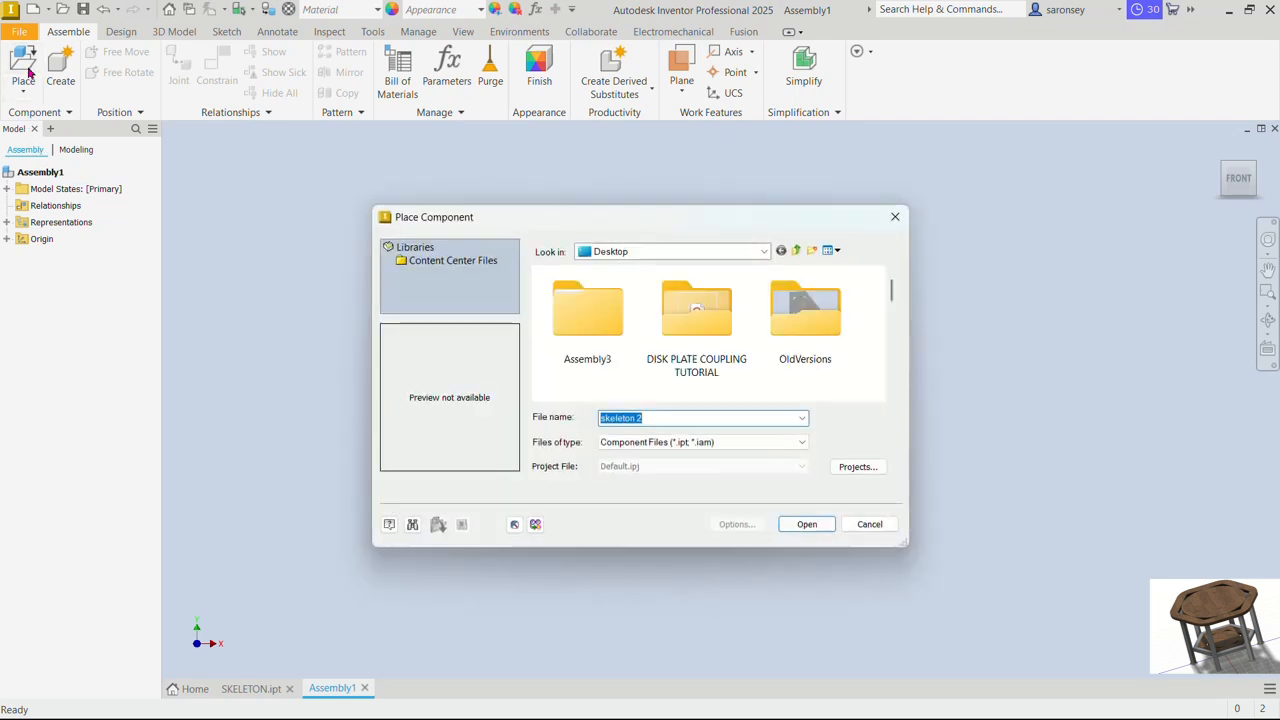
{"action": "scroll", "coordinate": [805, 310], "scroll_direction": "down", "scroll_amount": 3}
{"action": "double_click", "coordinate": [805, 305]}
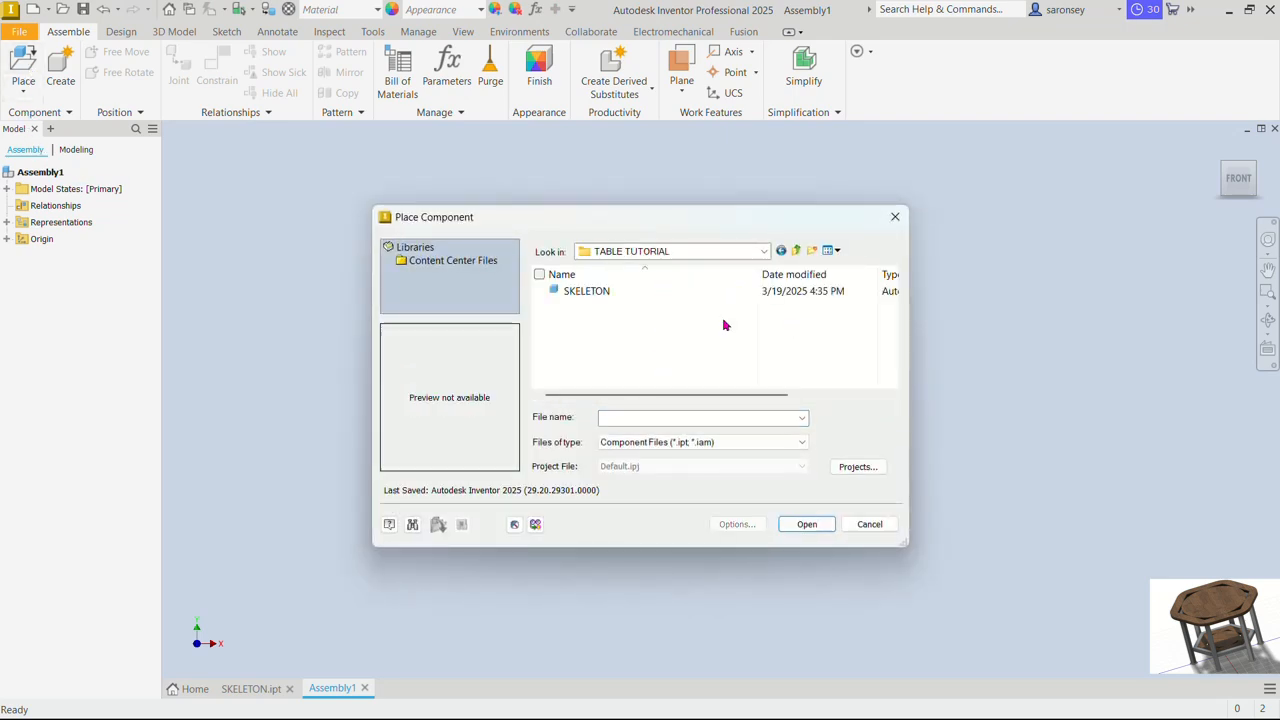
{"action": "left_click", "coordinate": [680, 290]}
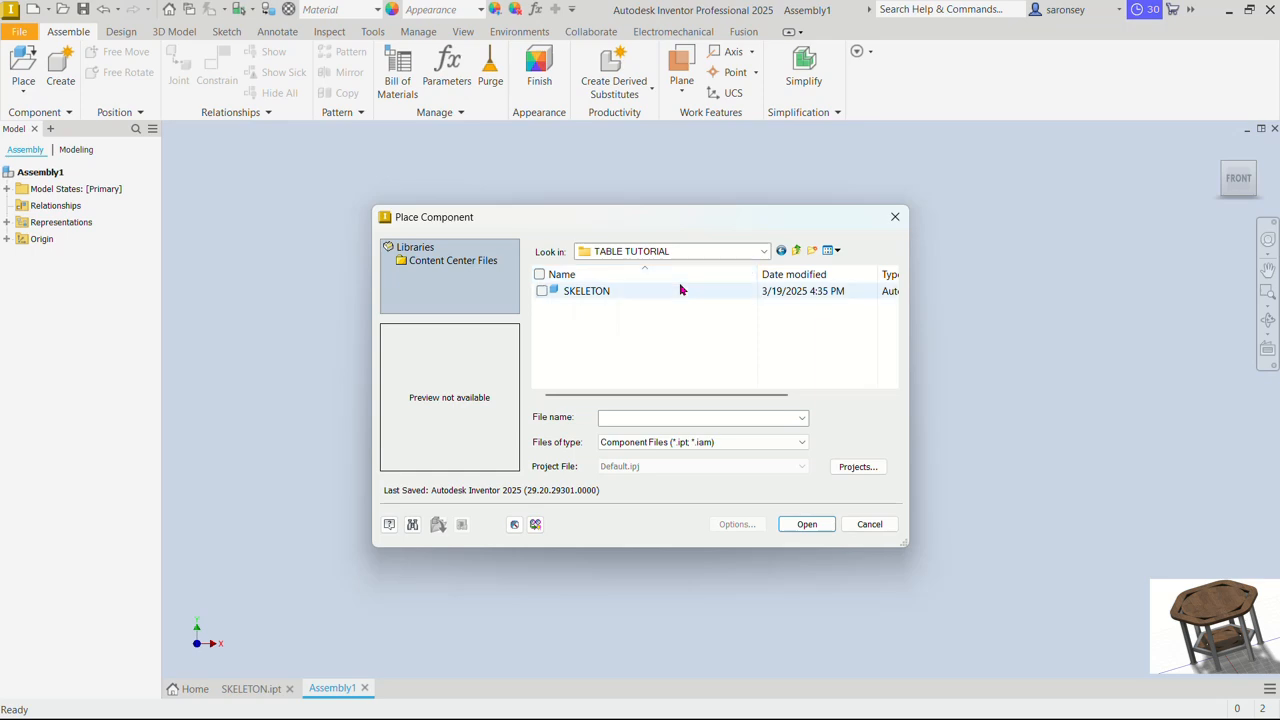
{"action": "left_click", "coordinate": [806, 524]}
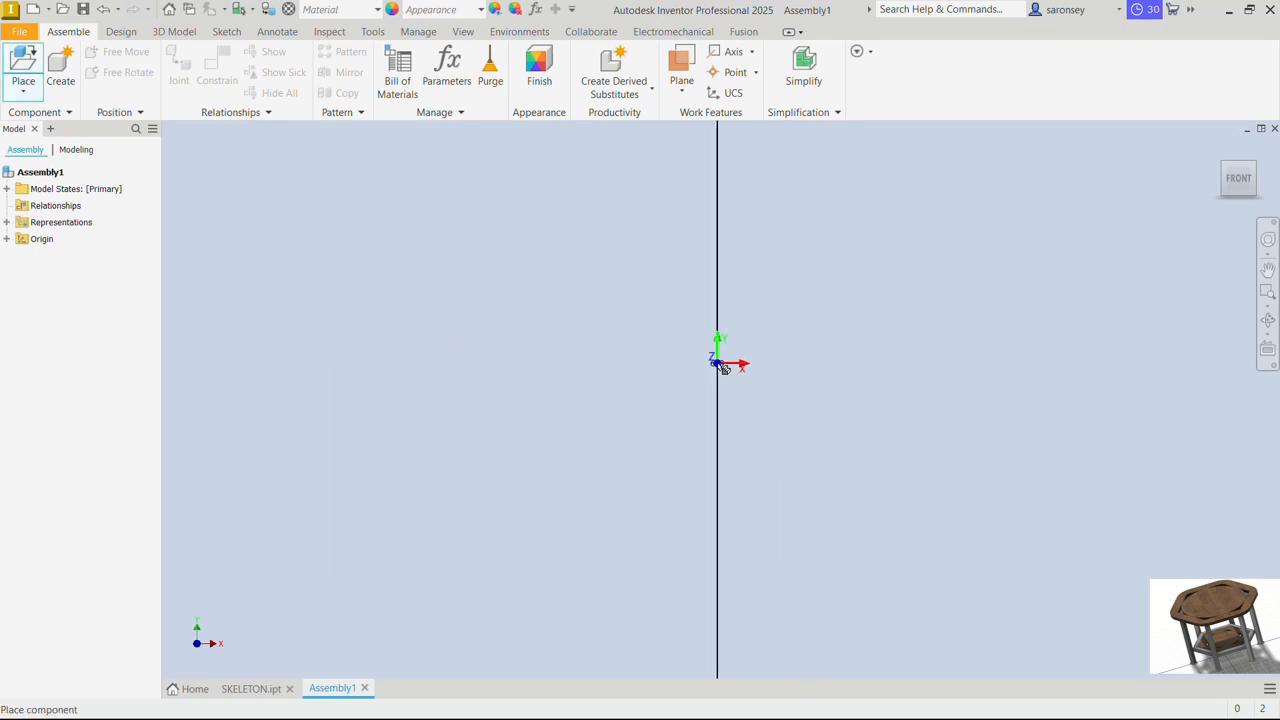
{"action": "left_click", "coordinate": [717, 364]}
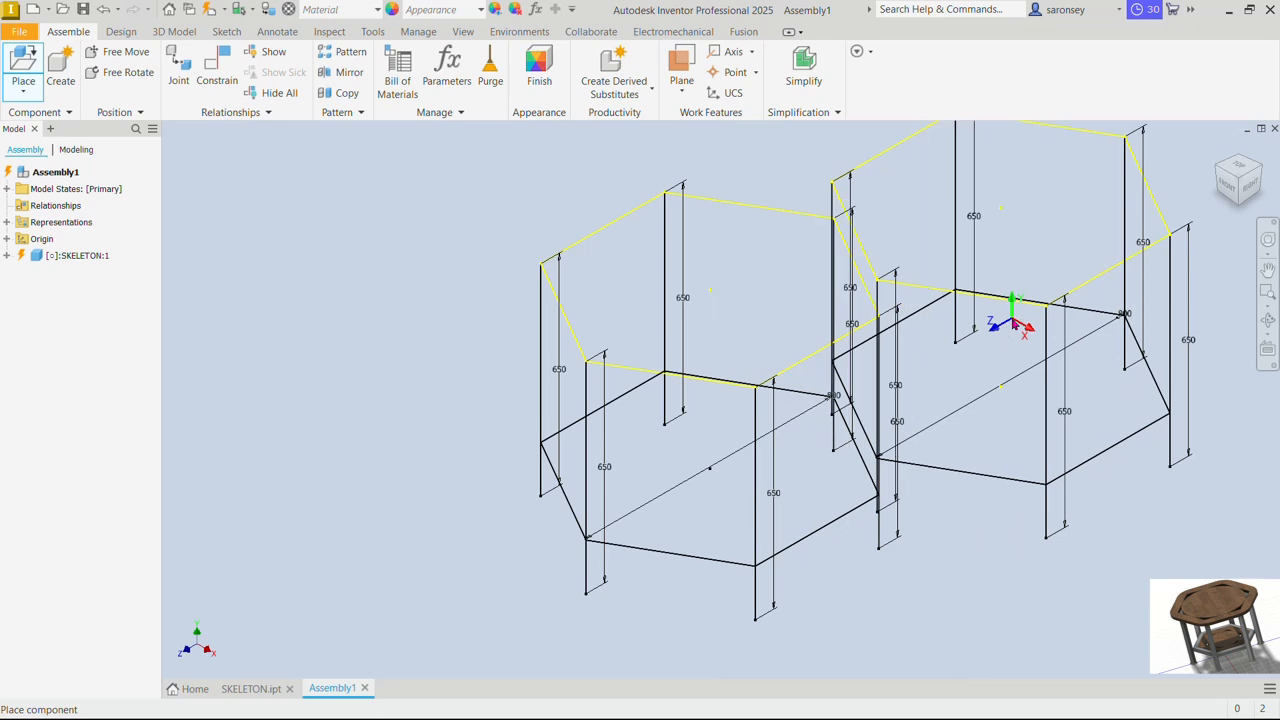
{"action": "right_click", "coordinate": [1012, 318]}
{"action": "left_click", "coordinate": [1082, 319]}
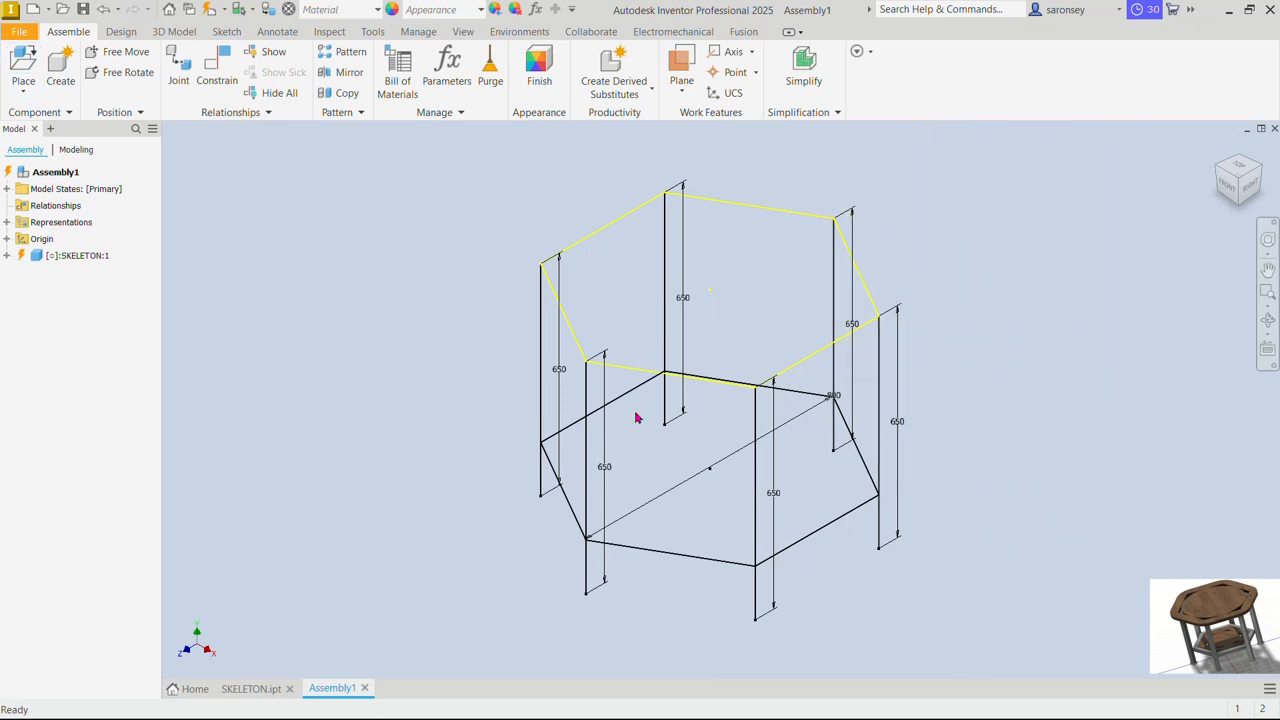
Start Insert Frame and save the assembly as Assembly1 in the TABLE TUTORIAL folder
{"action": "left_click", "coordinate": [115, 35]}
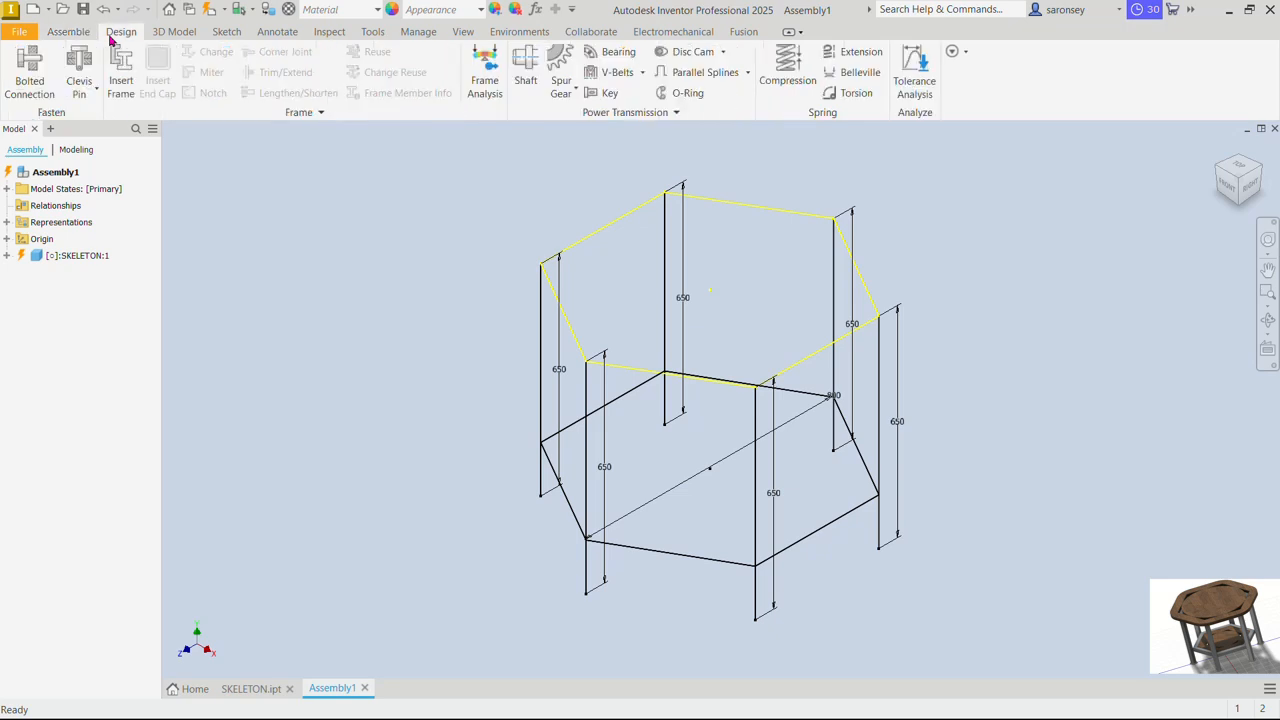
{"action": "left_click", "coordinate": [119, 88]}
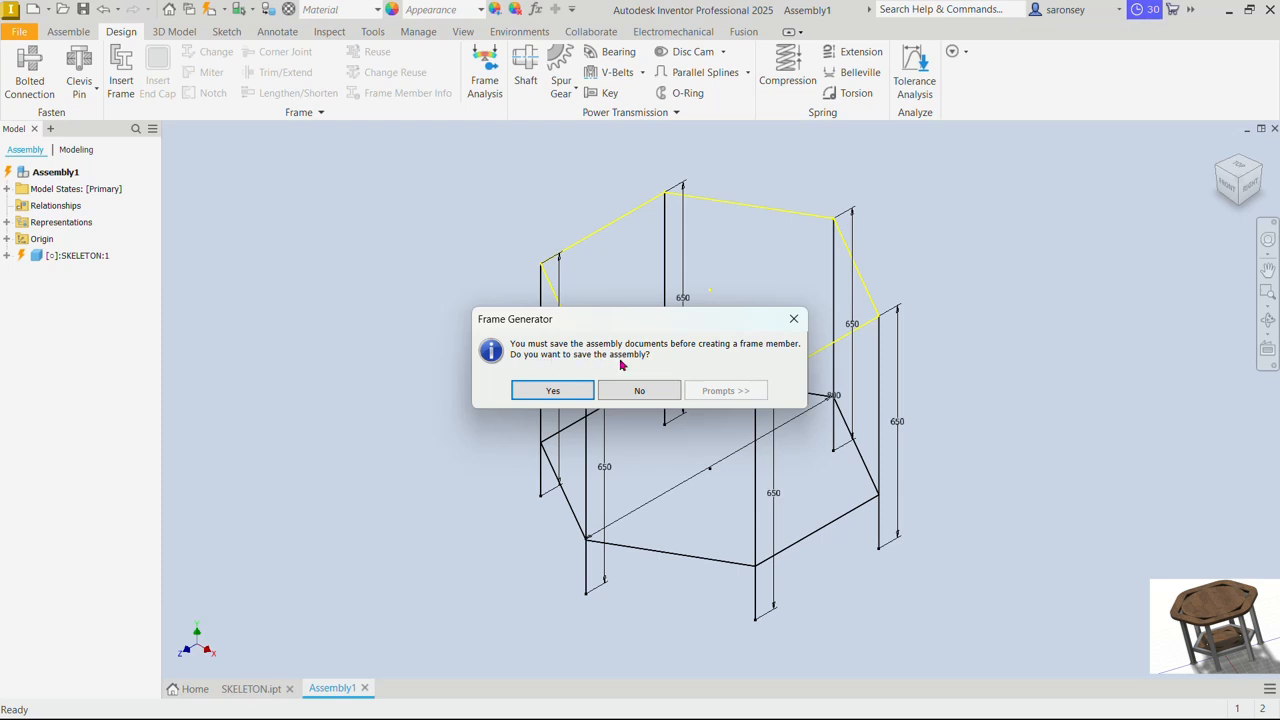
{"action": "left_click", "coordinate": [552, 391]}
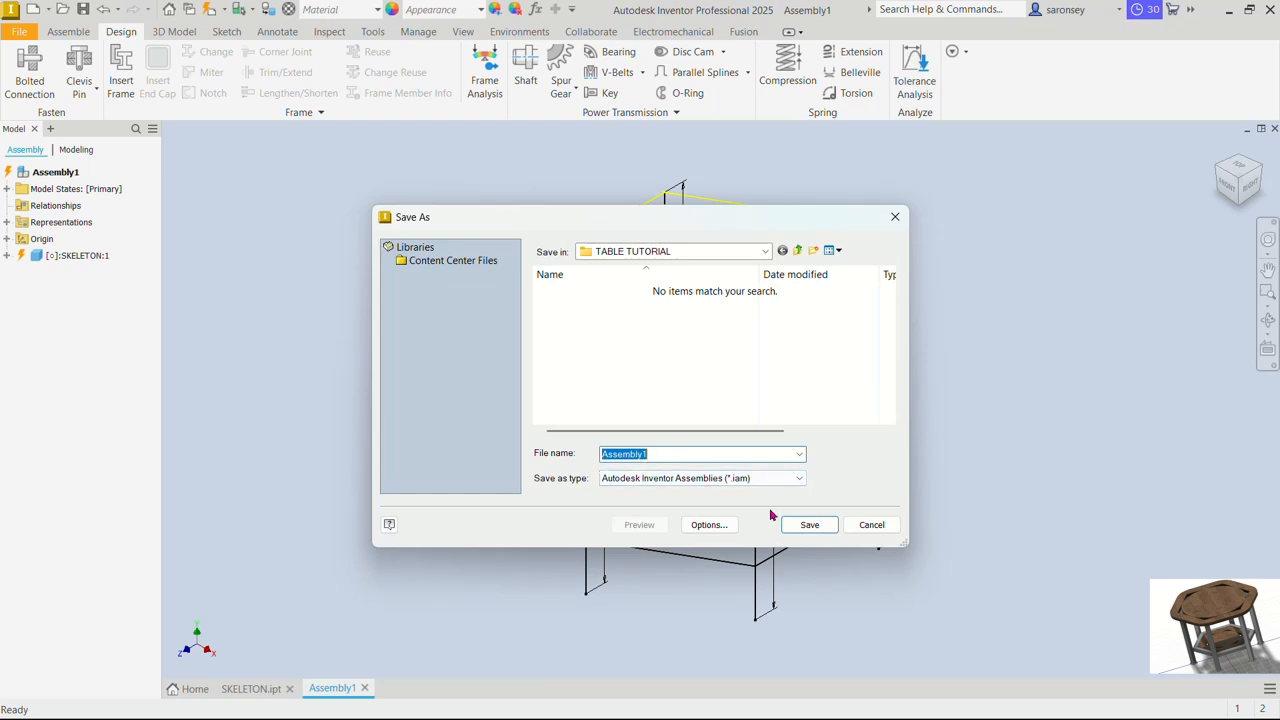
{"action": "left_click", "coordinate": [815, 526]}
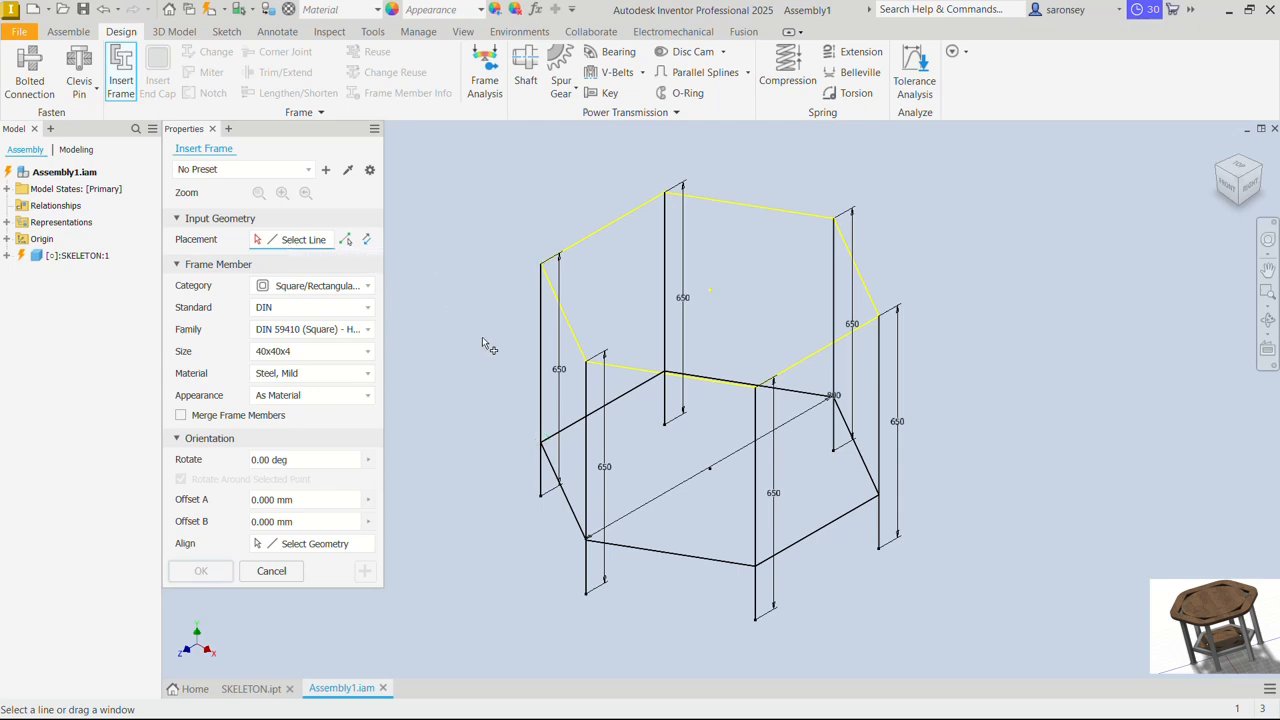
Select all six 650 mm vertical leg lines of the skeleton as placement lines for the frame members
{"action": "left_click", "coordinate": [543, 383]}
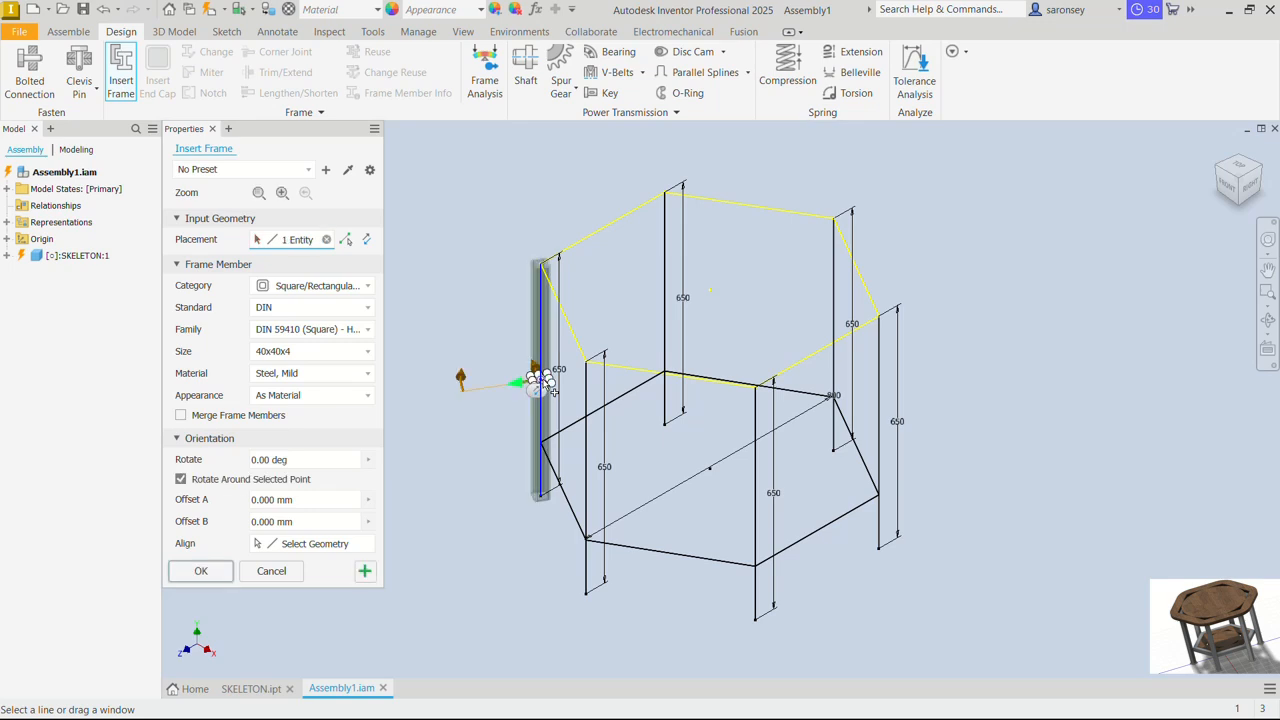
{"action": "left_click", "coordinate": [676, 355]}
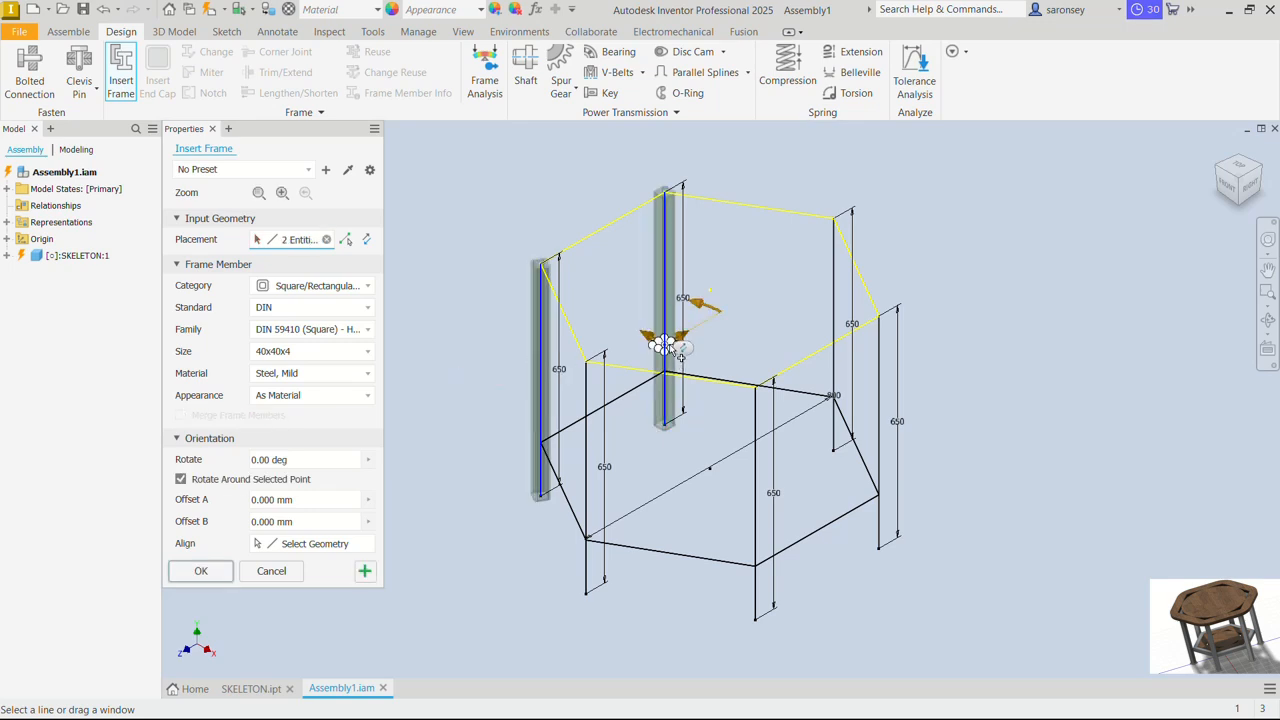
{"action": "left_click", "coordinate": [833, 316]}
{"action": "left_click", "coordinate": [877, 362]}
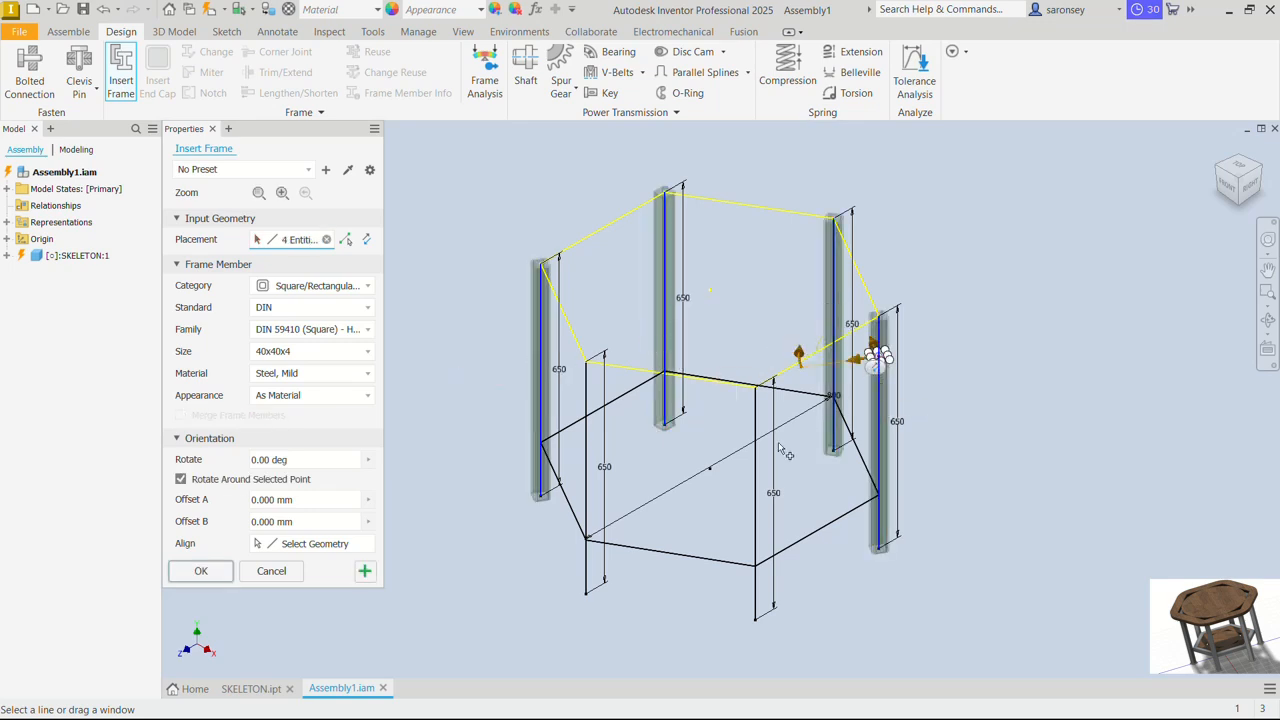
{"action": "left_click", "coordinate": [760, 455]}
{"action": "left_click", "coordinate": [587, 456]}
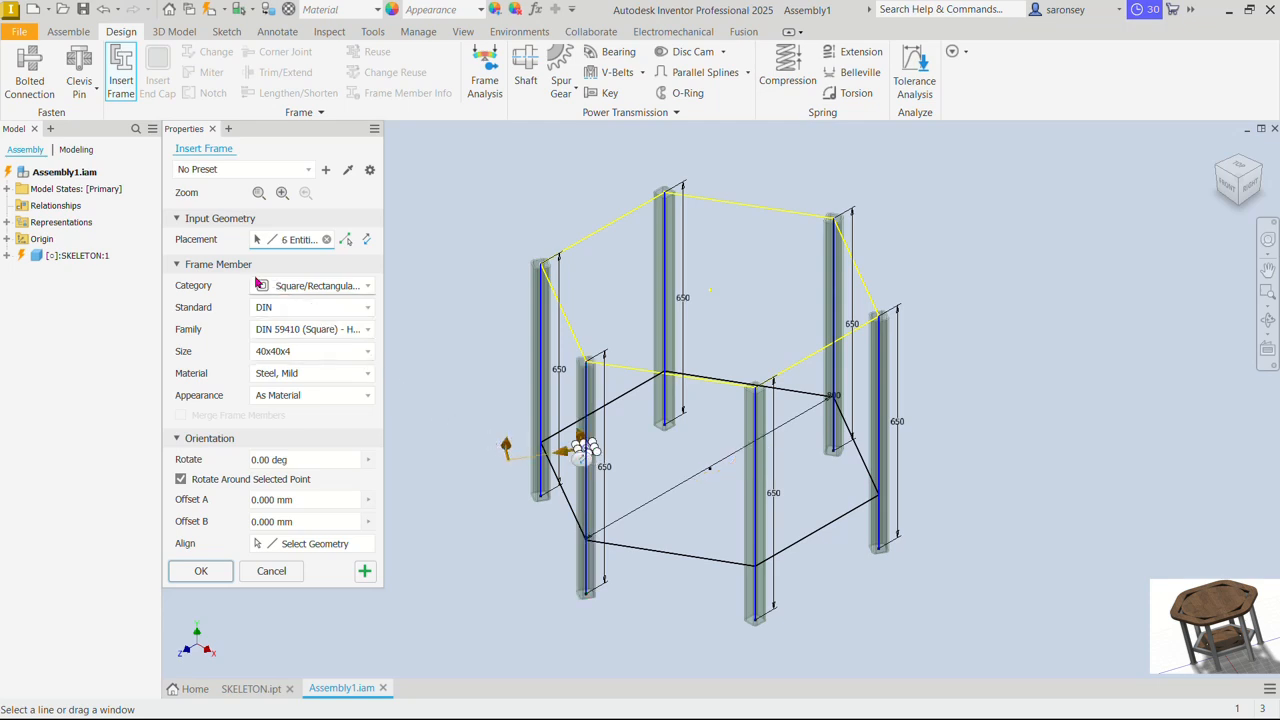
Specify the leg members as Square/Rectangular Tubes, standard DIN, family DIN 59410 (Square), size 50x50x2.9
{"action": "left_click", "coordinate": [367, 287]}
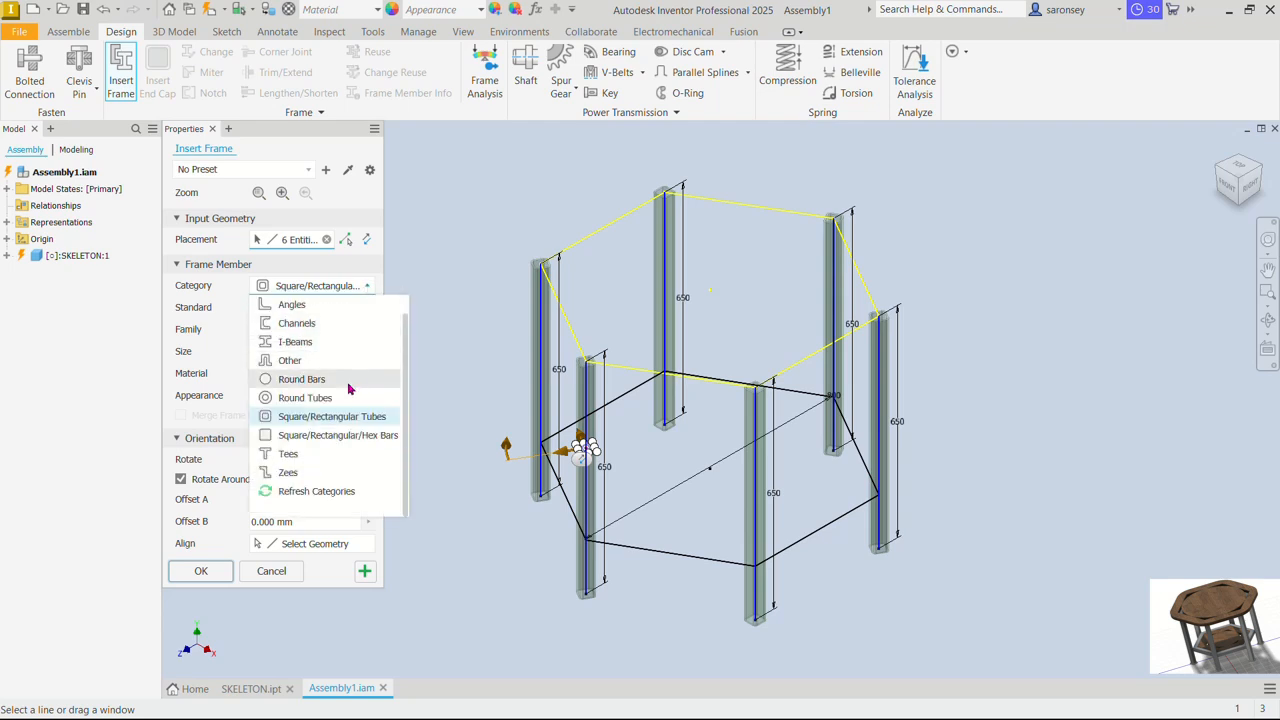
{"action": "left_click", "coordinate": [290, 421]}
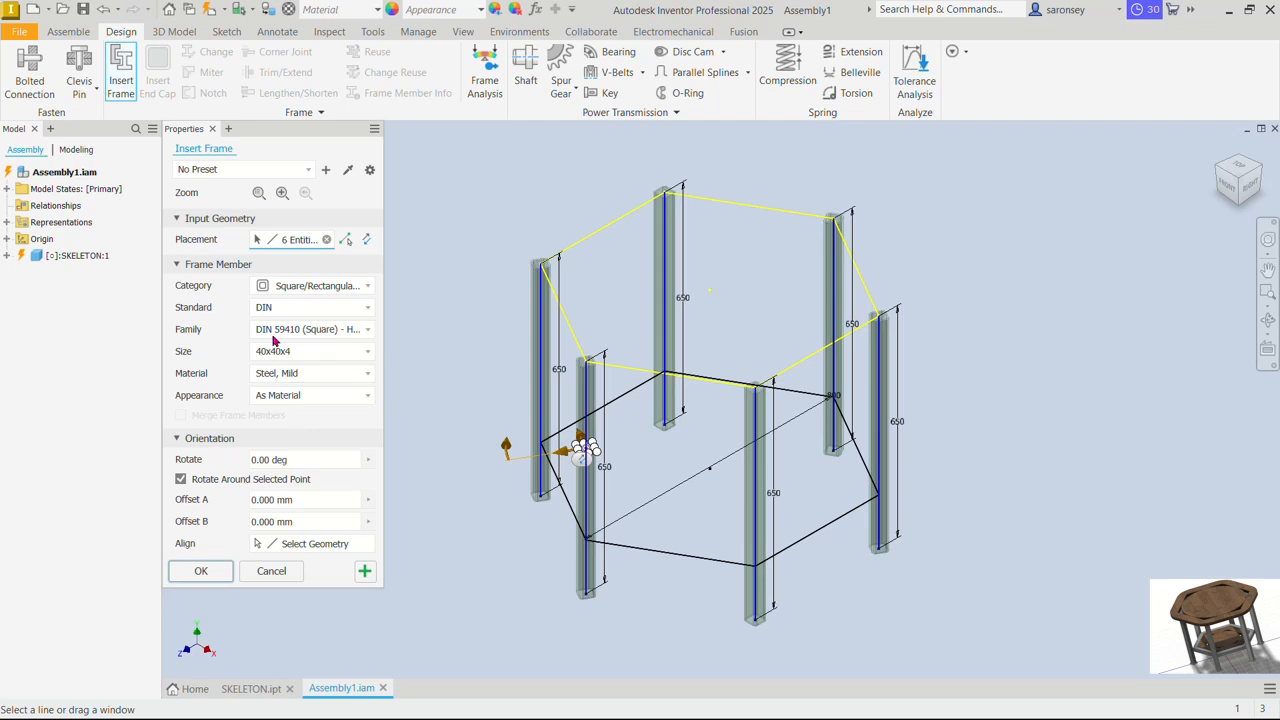
{"action": "left_click", "coordinate": [369, 309]}
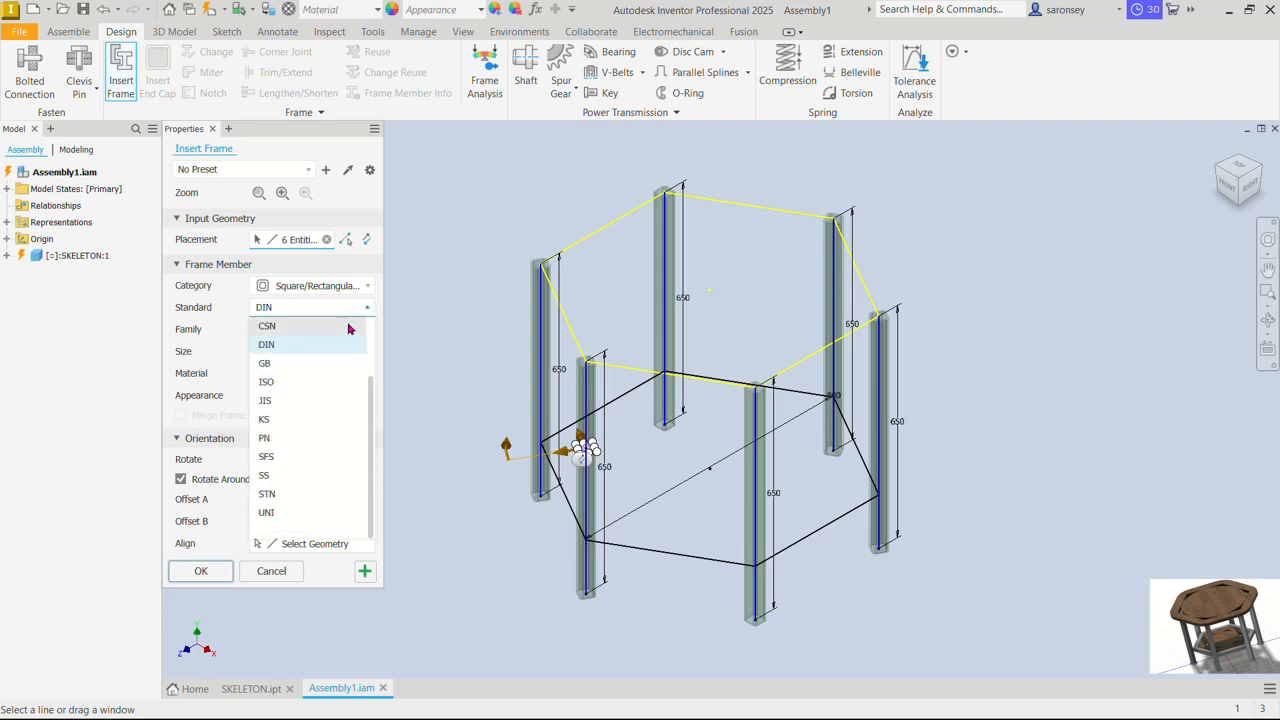
{"action": "left_click", "coordinate": [322, 350]}
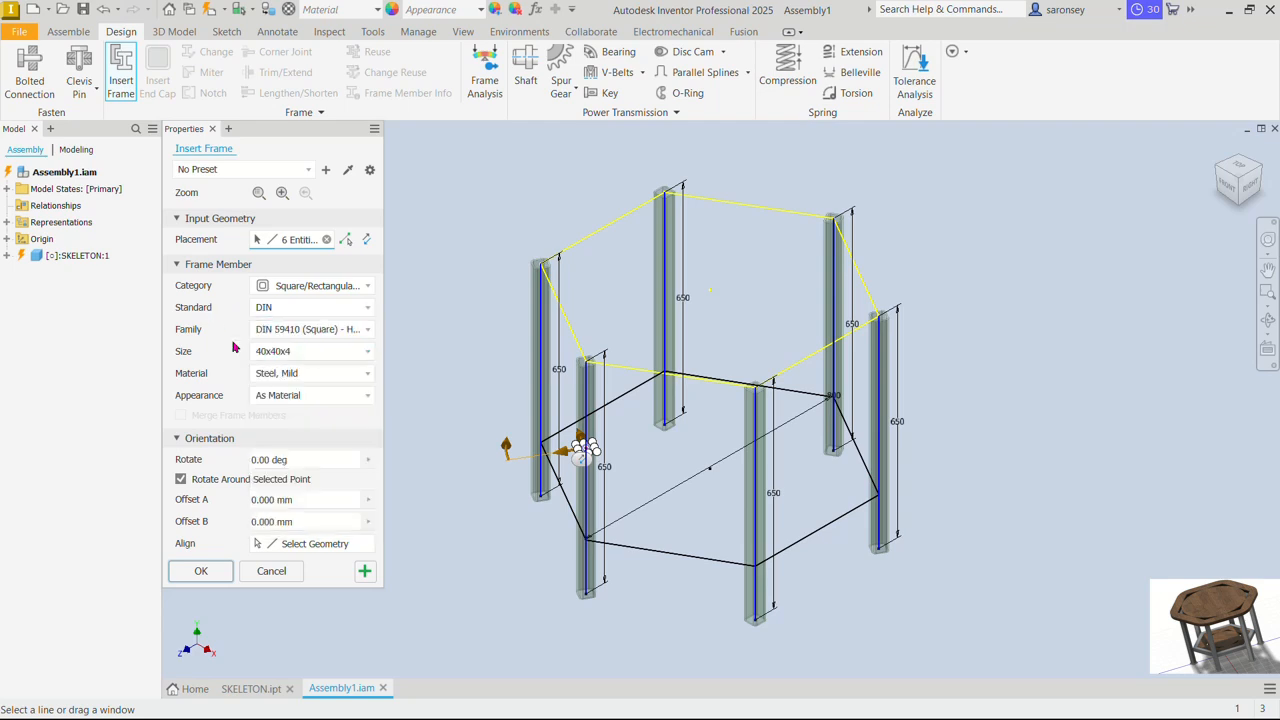
{"action": "left_click", "coordinate": [367, 330]}
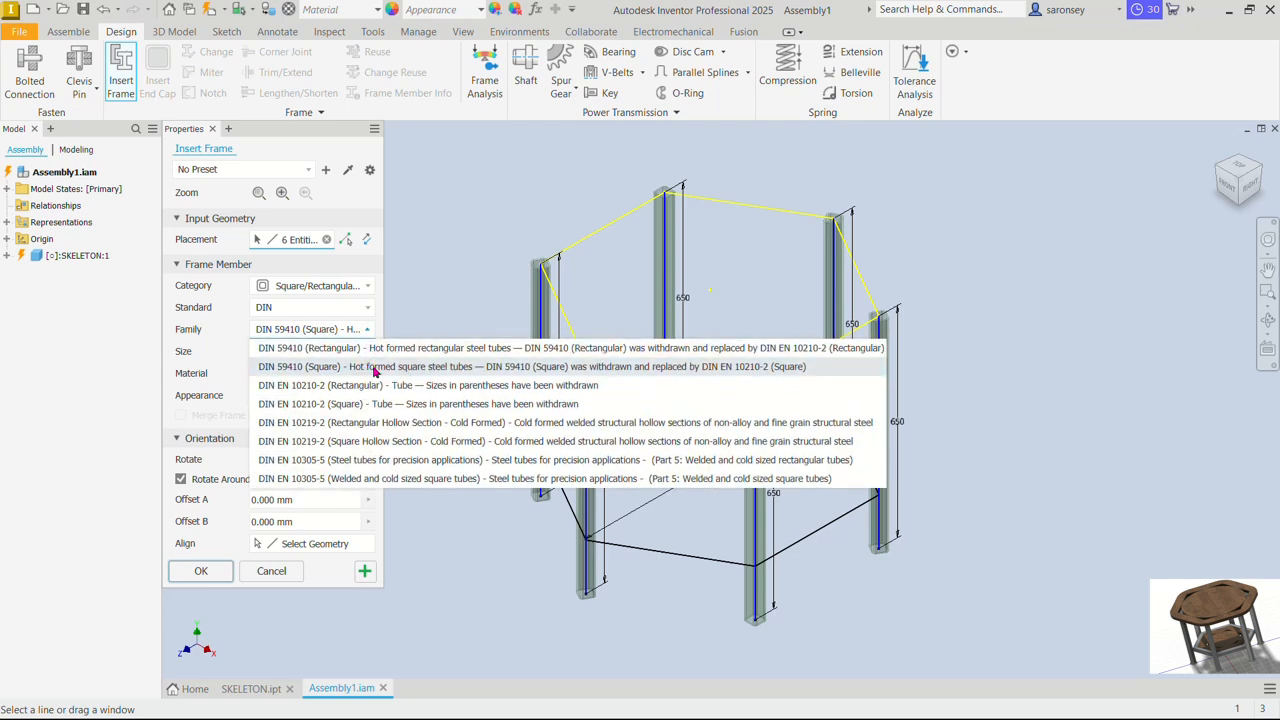
{"action": "left_click", "coordinate": [369, 330]}
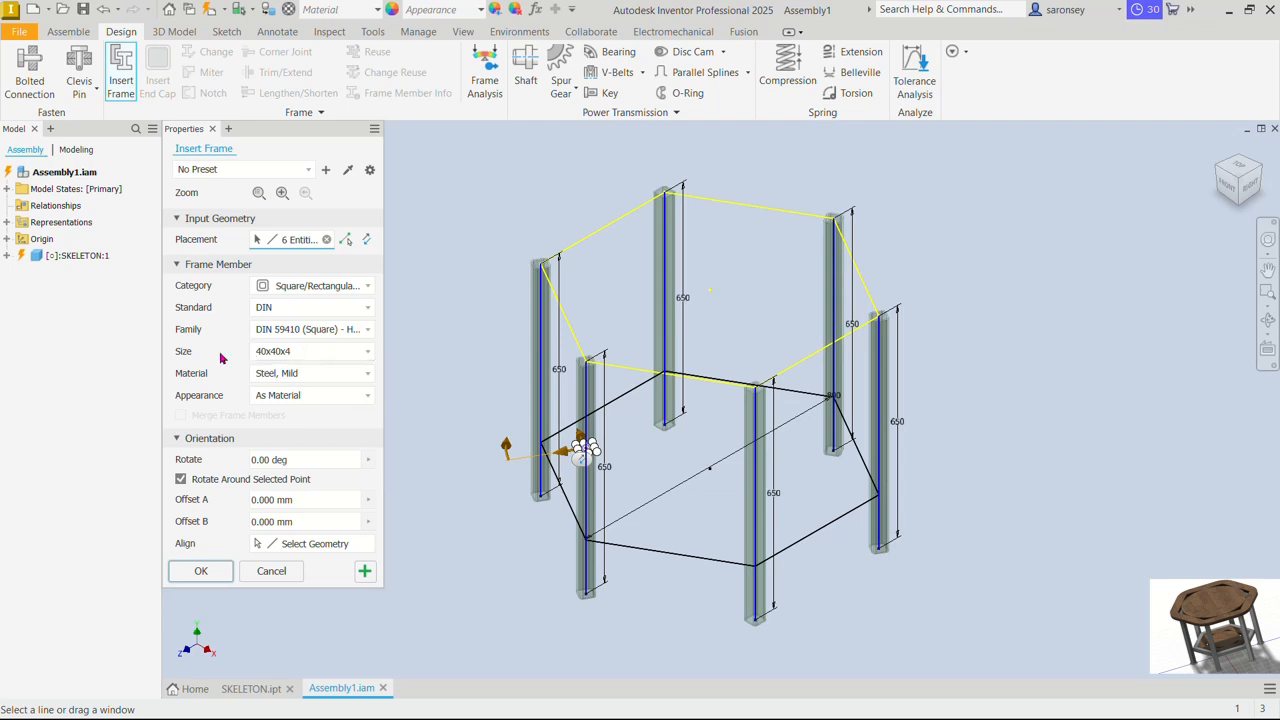
{"action": "left_click", "coordinate": [368, 354]}
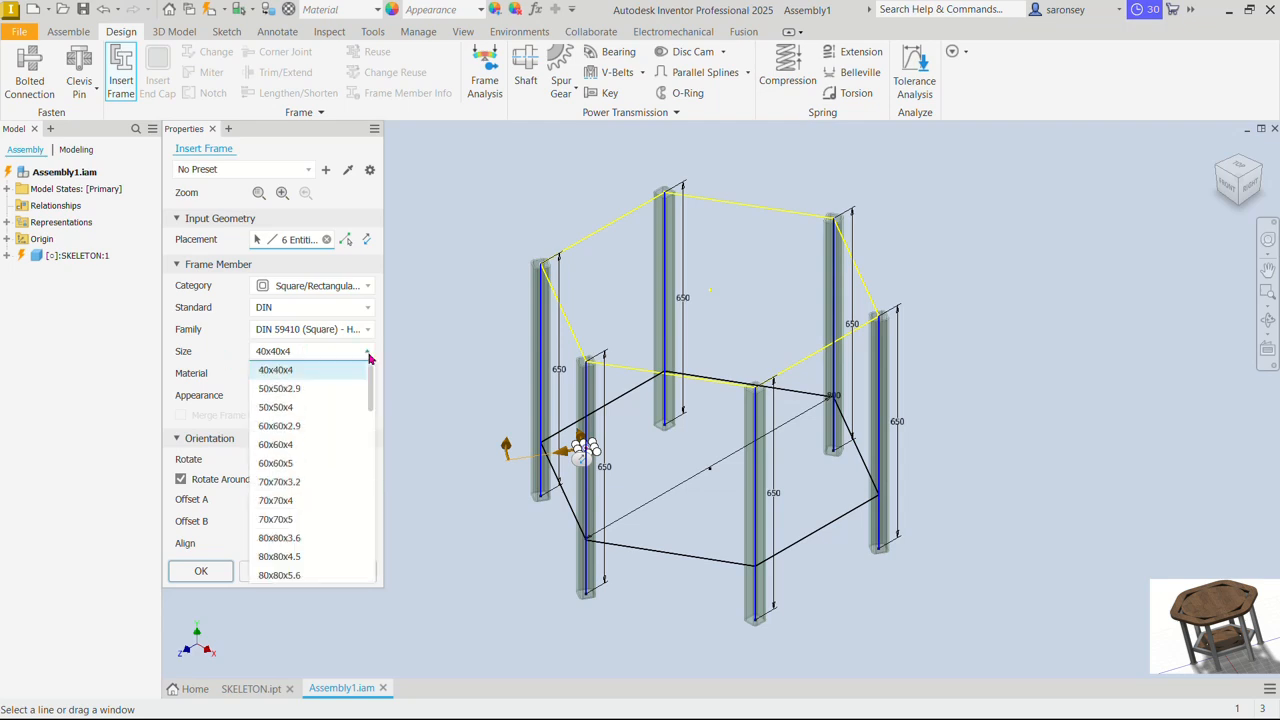
{"action": "left_click", "coordinate": [308, 390]}
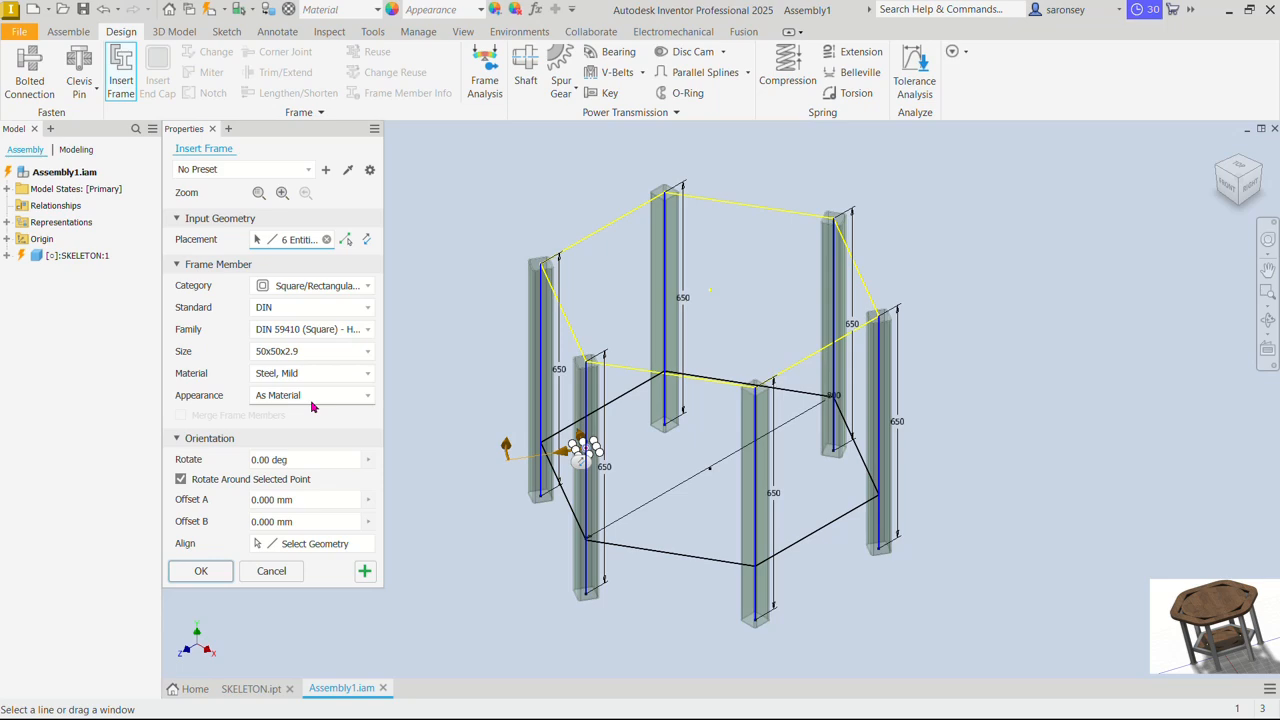
Check the leg tubes from above and create the six frame members with the default frame, skeleton and member file names
{"action": "left_click", "coordinate": [1244, 166]}
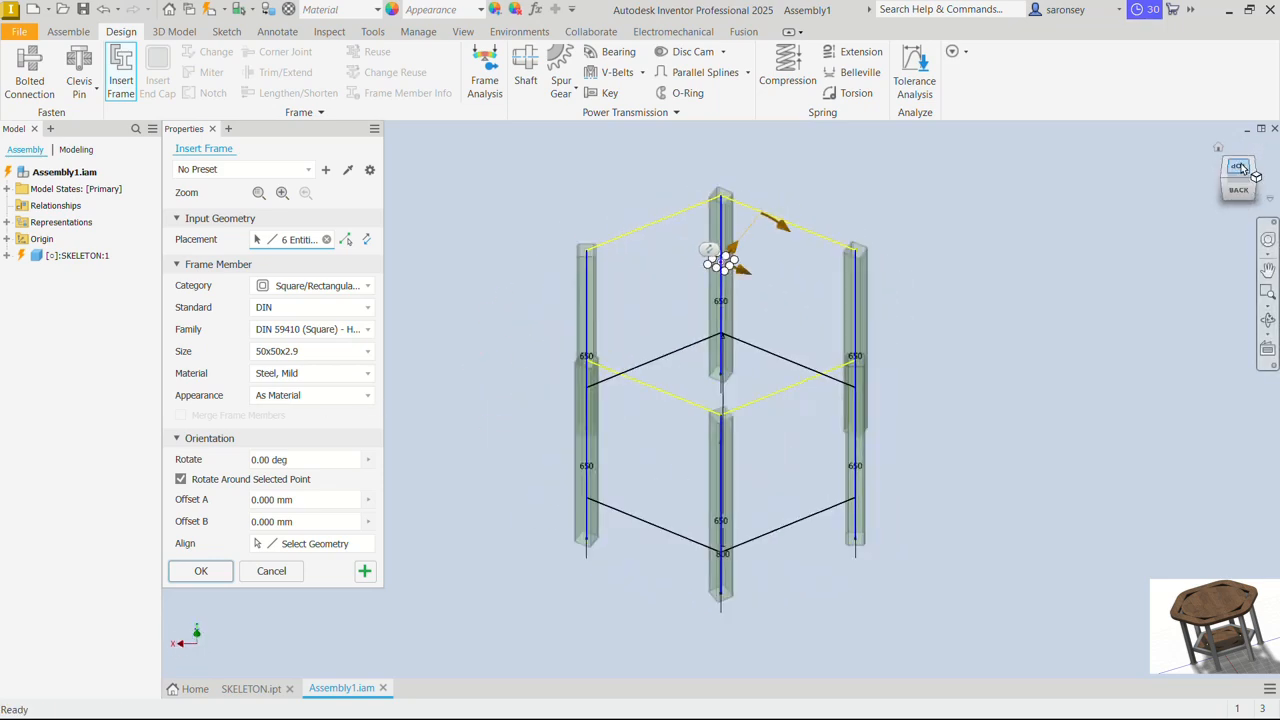
{"action": "left_click", "coordinate": [1243, 167]}
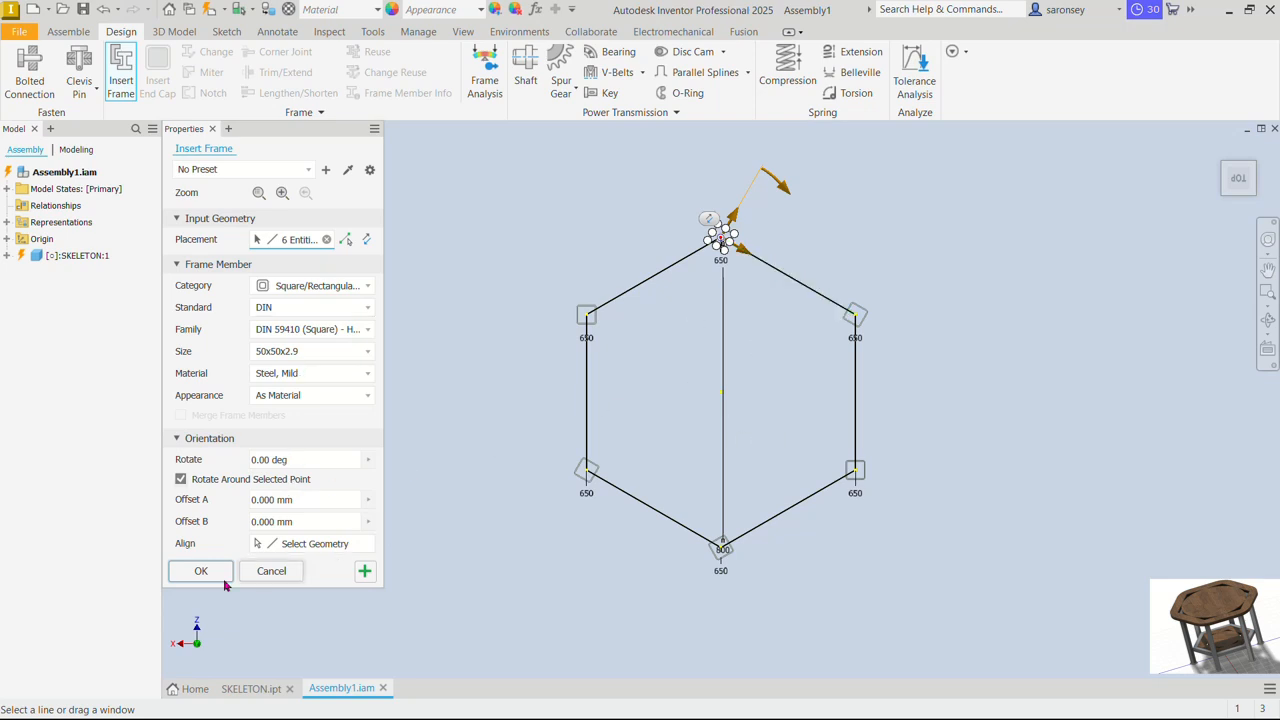
{"action": "left_click", "coordinate": [193, 579]}
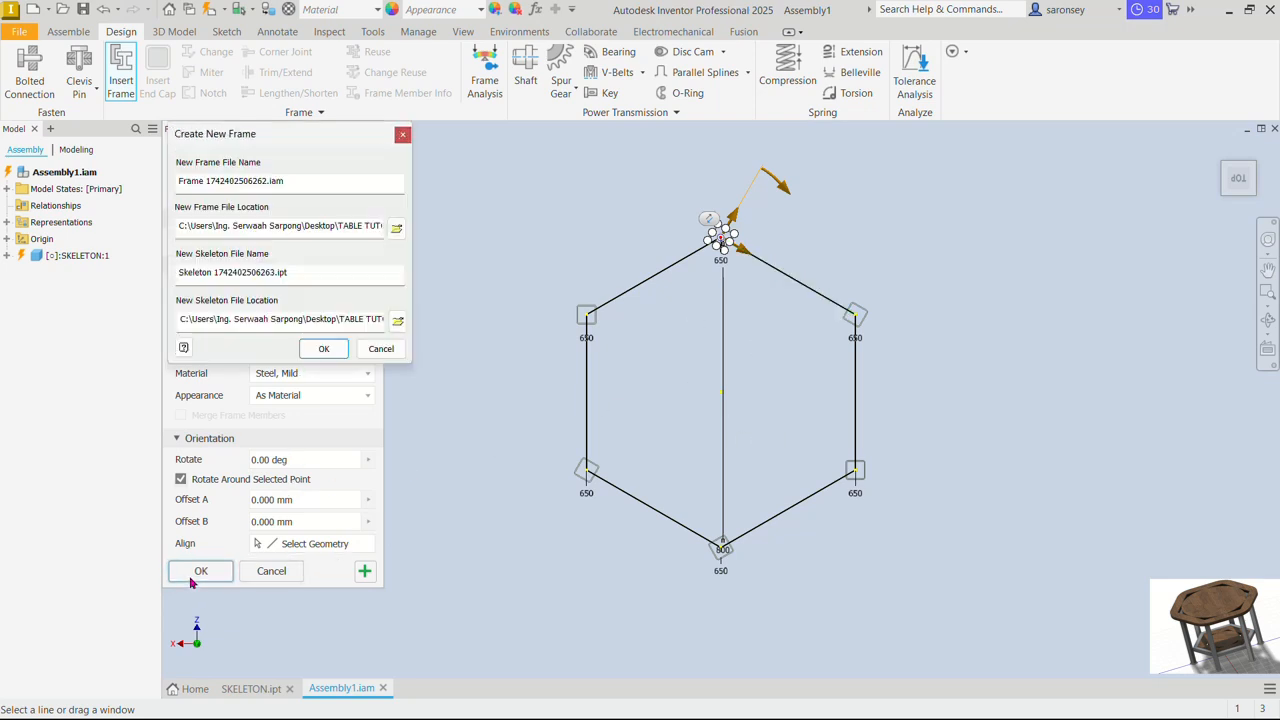
{"action": "left_click", "coordinate": [326, 351]}
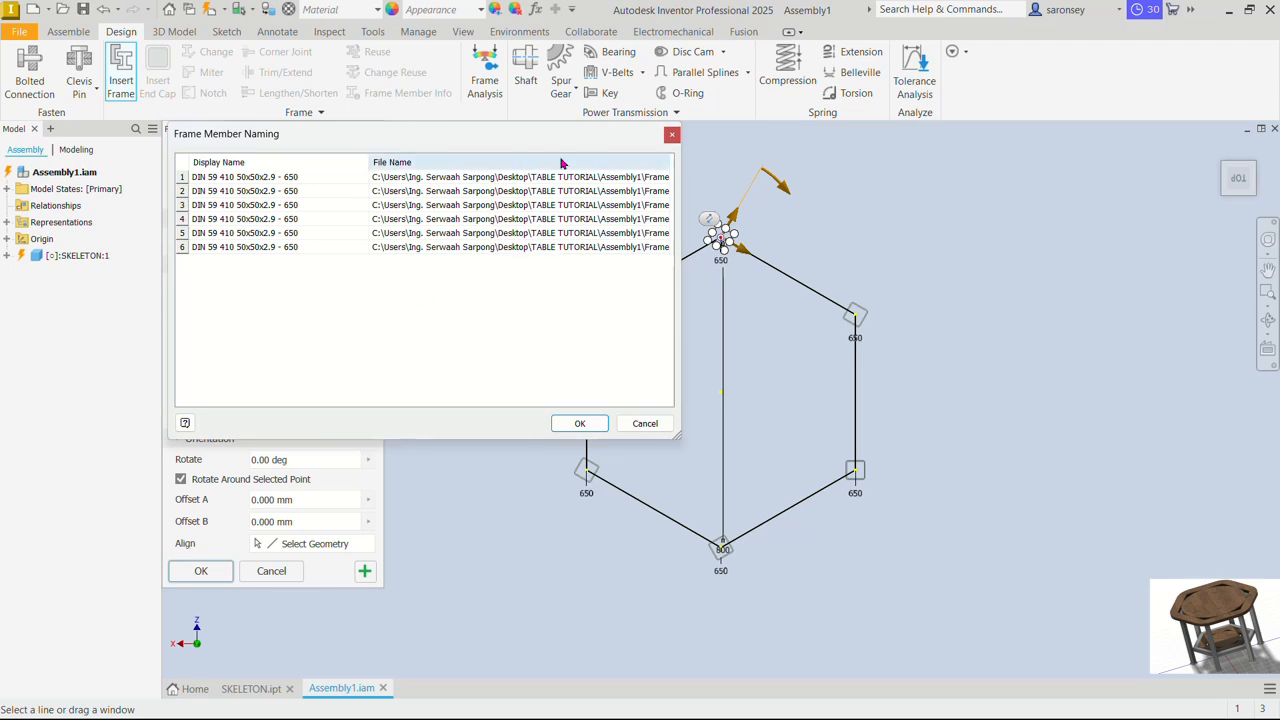
{"action": "left_click", "coordinate": [580, 424]}
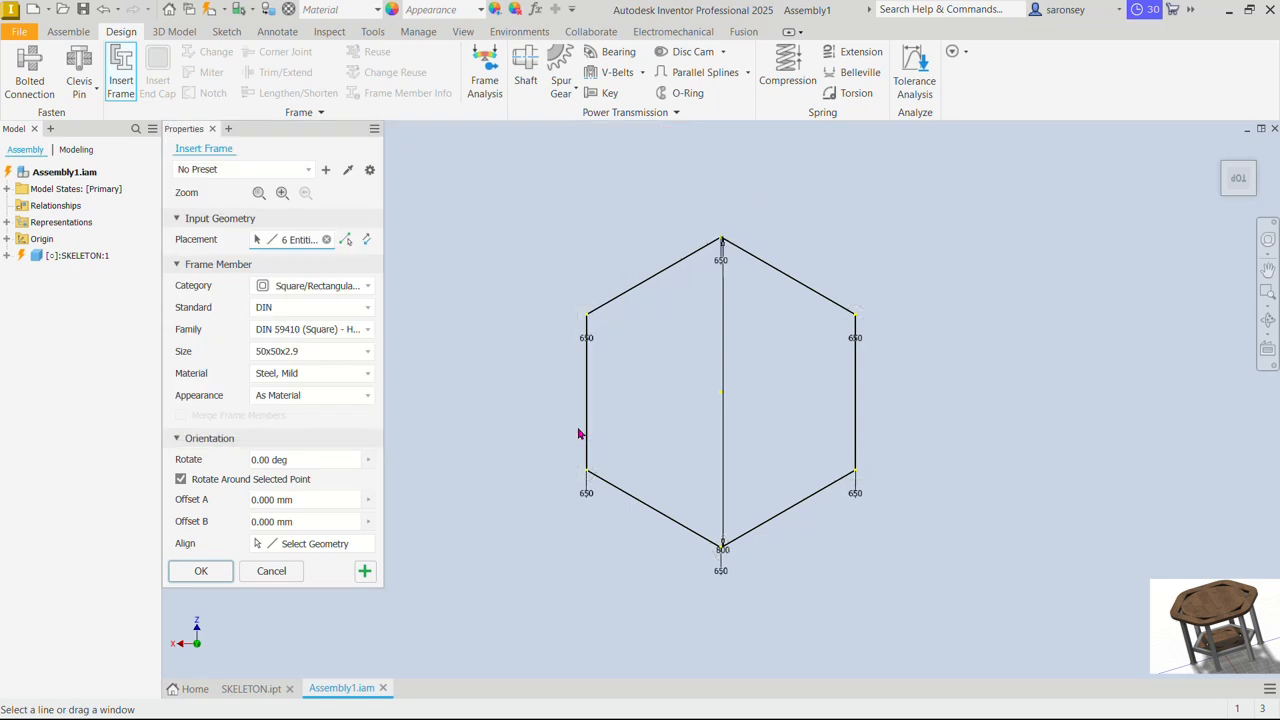
{"action": "left_click", "coordinate": [1222, 150]}
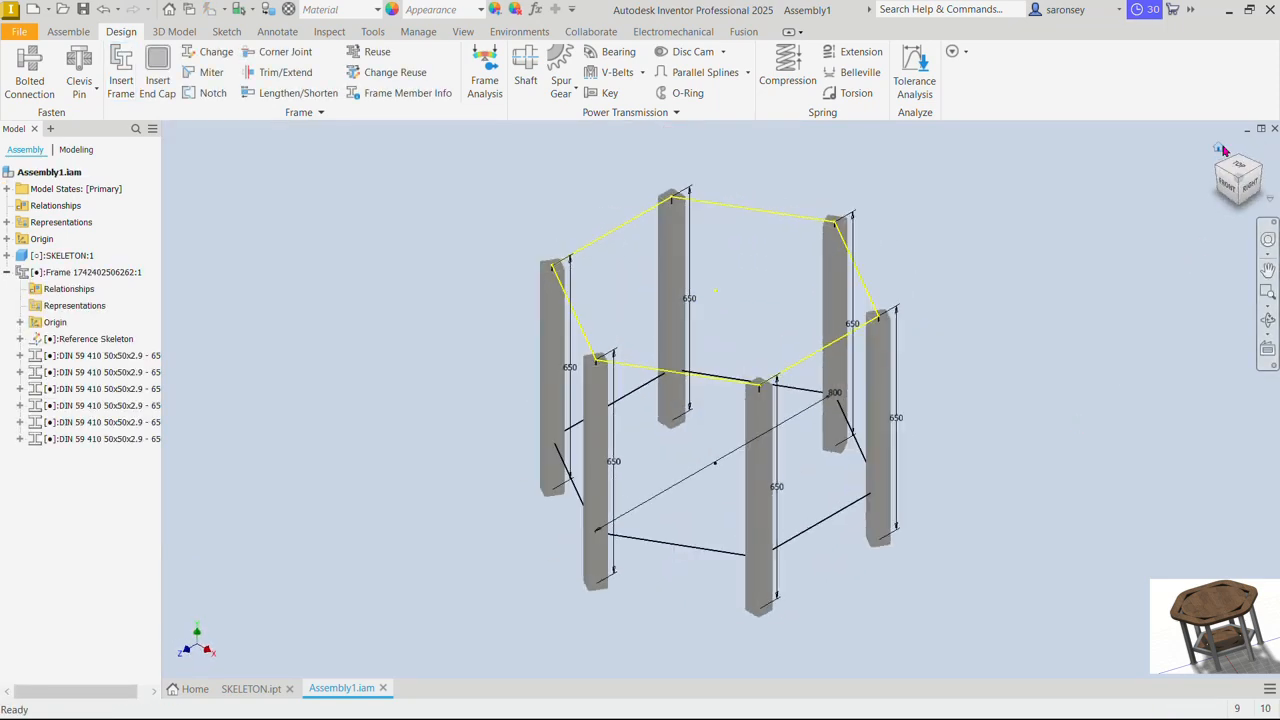
Set the assembly's visual style to Shaded with Edges and return to the frame design tools
{"action": "left_click", "coordinate": [463, 31]}
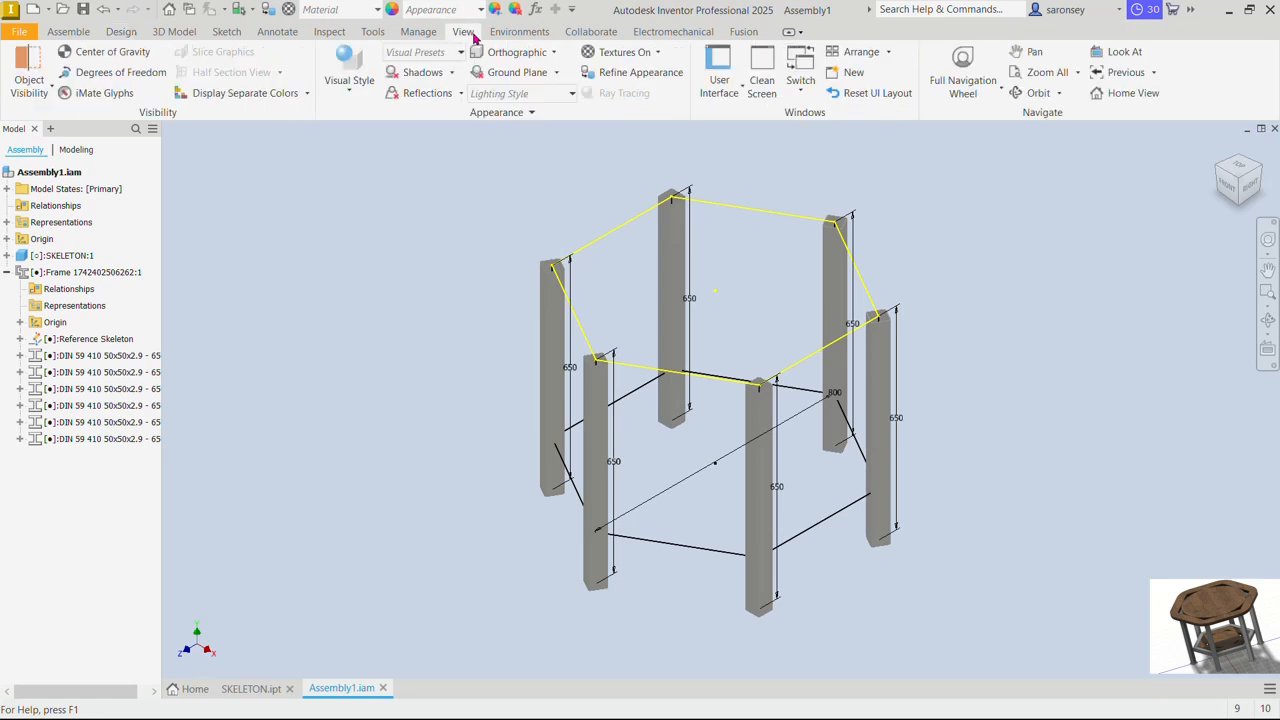
{"action": "left_click", "coordinate": [350, 90]}
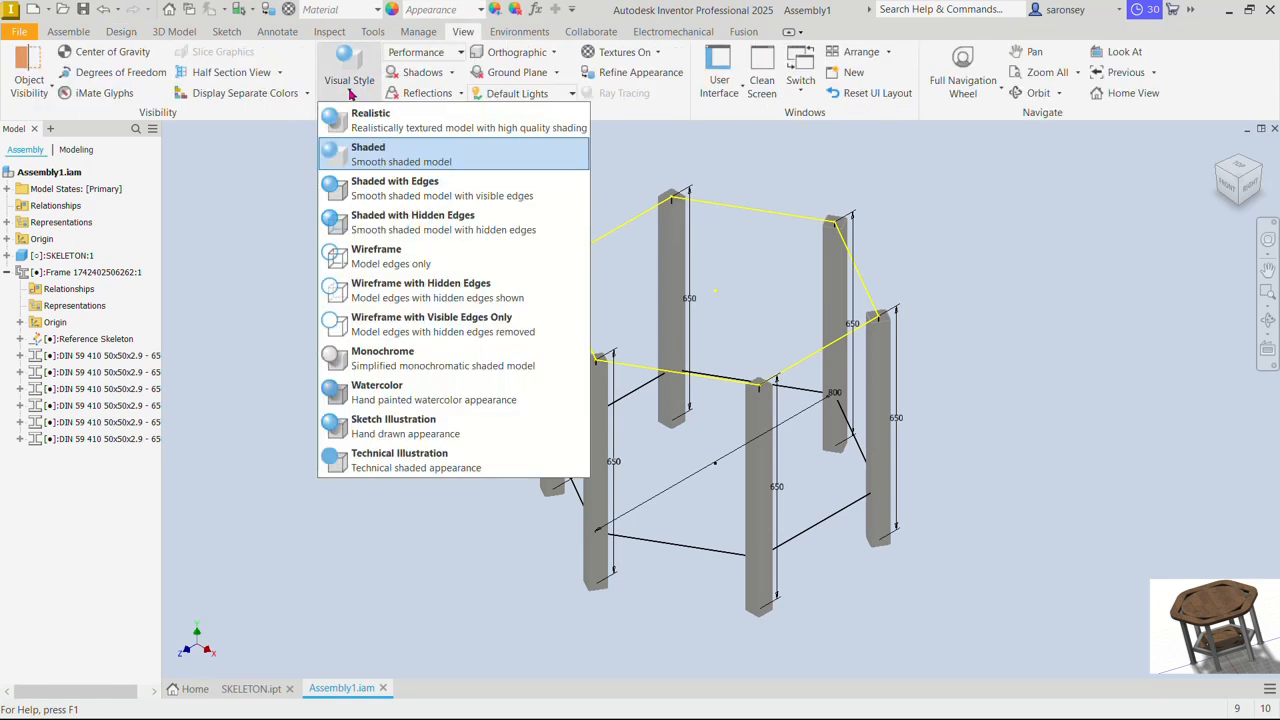
{"action": "left_click", "coordinate": [372, 182]}
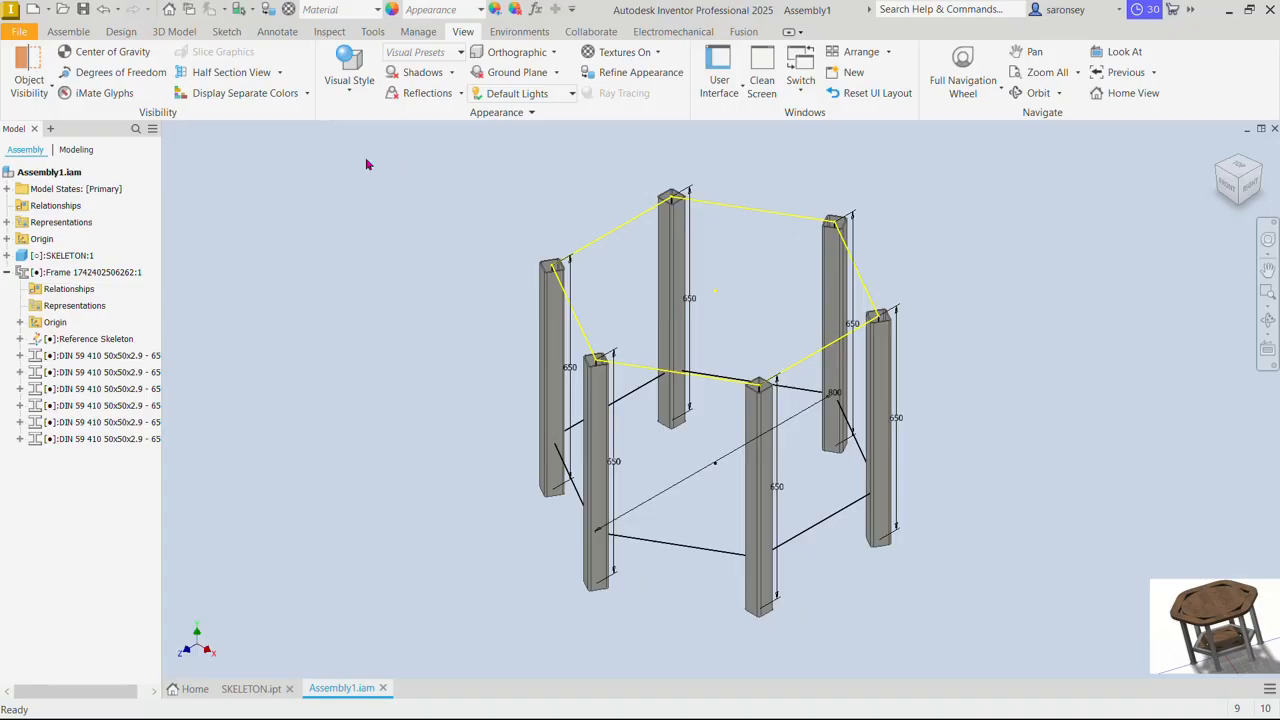
{"action": "left_click", "coordinate": [119, 32]}
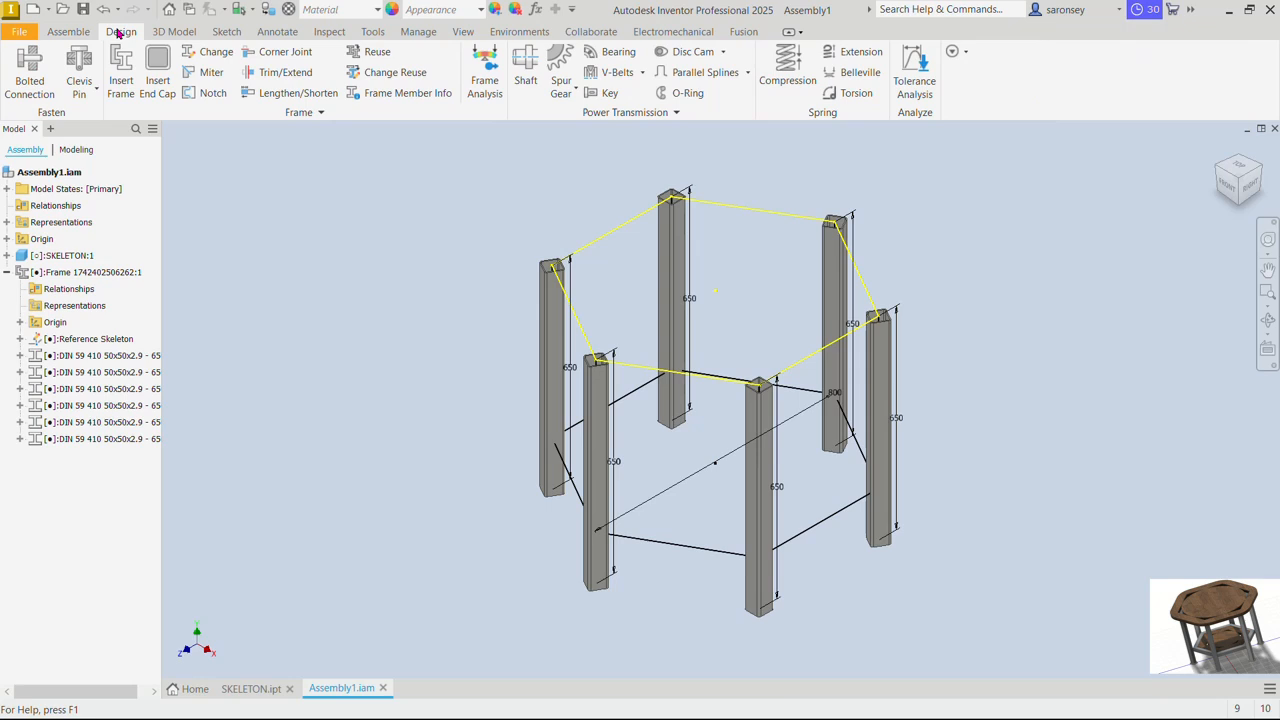
Start a 50x50x2.9 square tube frame member on one upper hexagon line, anchored at its bottom centre so it sits above the line
{"action": "left_click", "coordinate": [124, 80]}
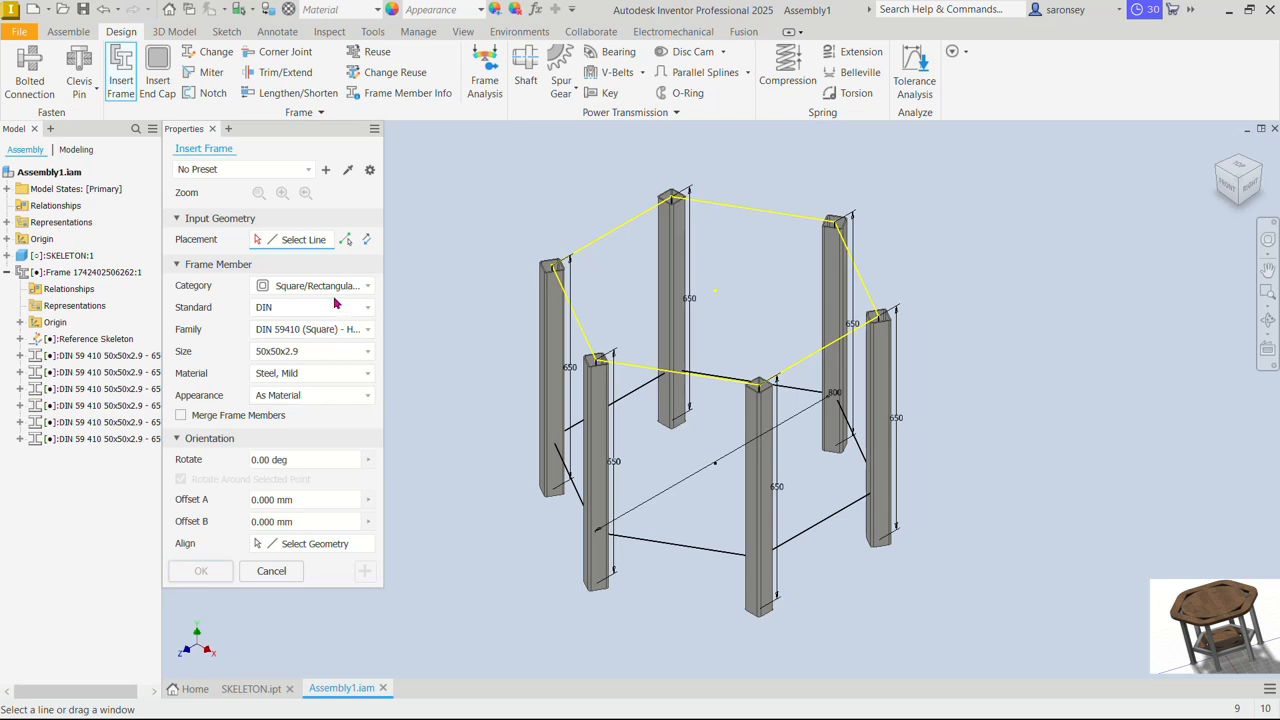
{"action": "left_click", "coordinate": [622, 230]}
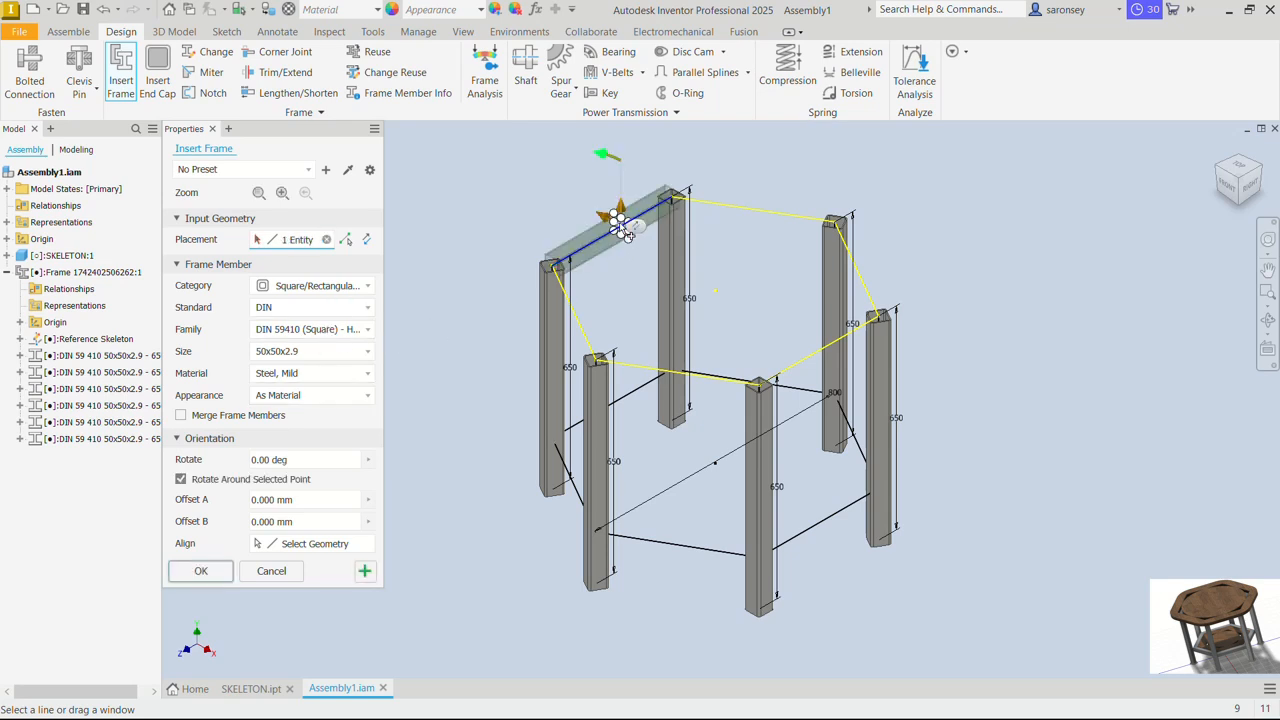
{"action": "scroll", "coordinate": [636, 253], "scroll_direction": "up", "scroll_amount": 3}
{"action": "middle_click_drag", "start_coordinate": [632, 244], "coordinate": [638, 268]}
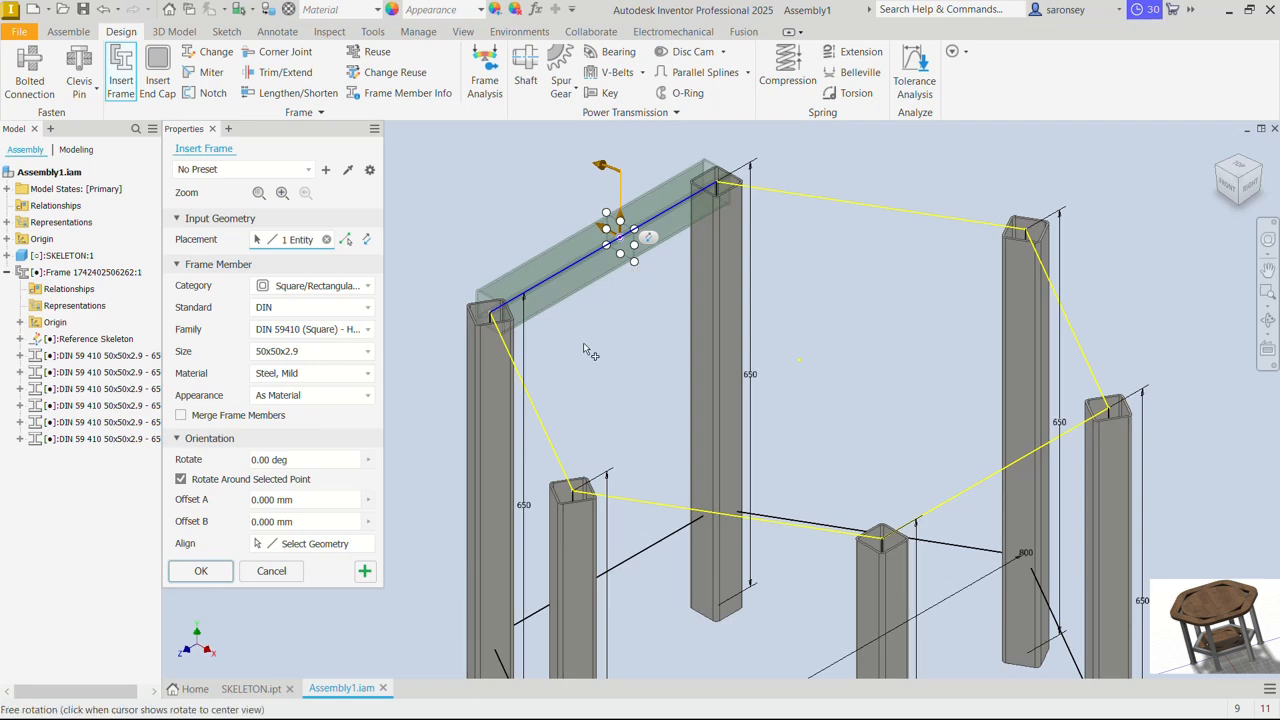
{"action": "middle_click_drag", "start_coordinate": [583, 342], "coordinate": [570, 302], "text": "shift"}
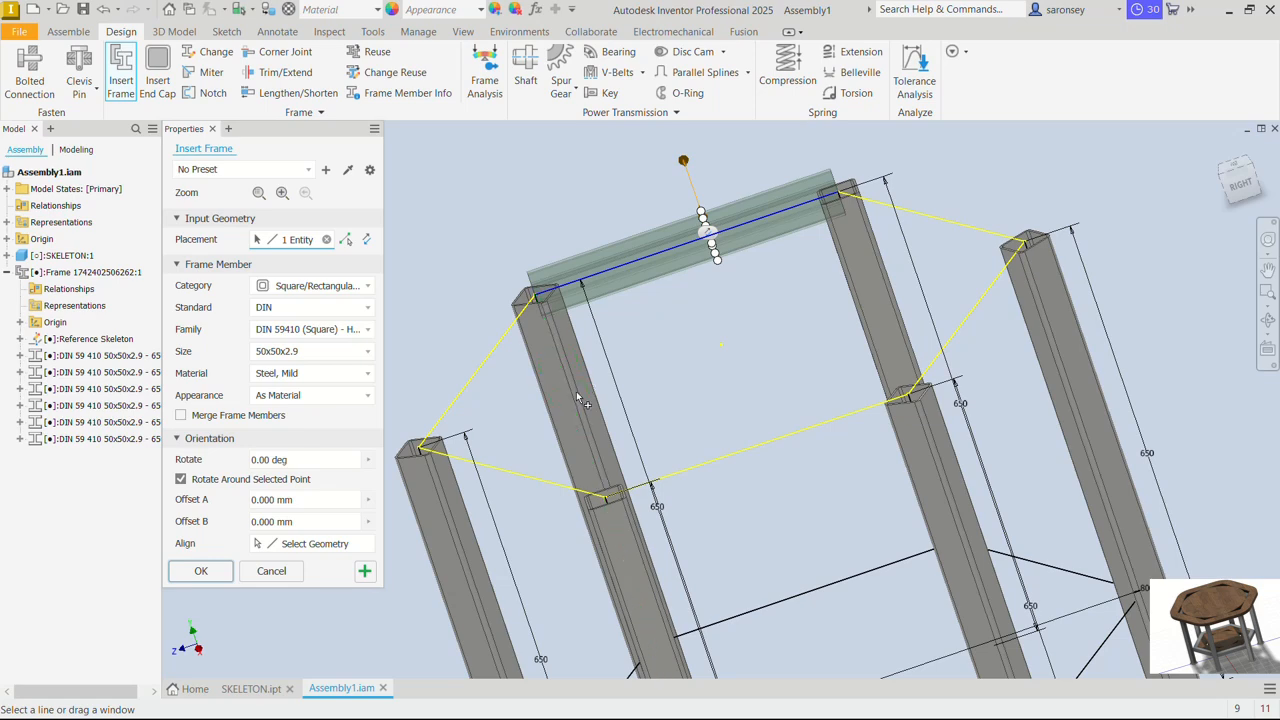
{"action": "middle_click_drag", "start_coordinate": [683, 327], "coordinate": [747, 310], "text": "shift"}
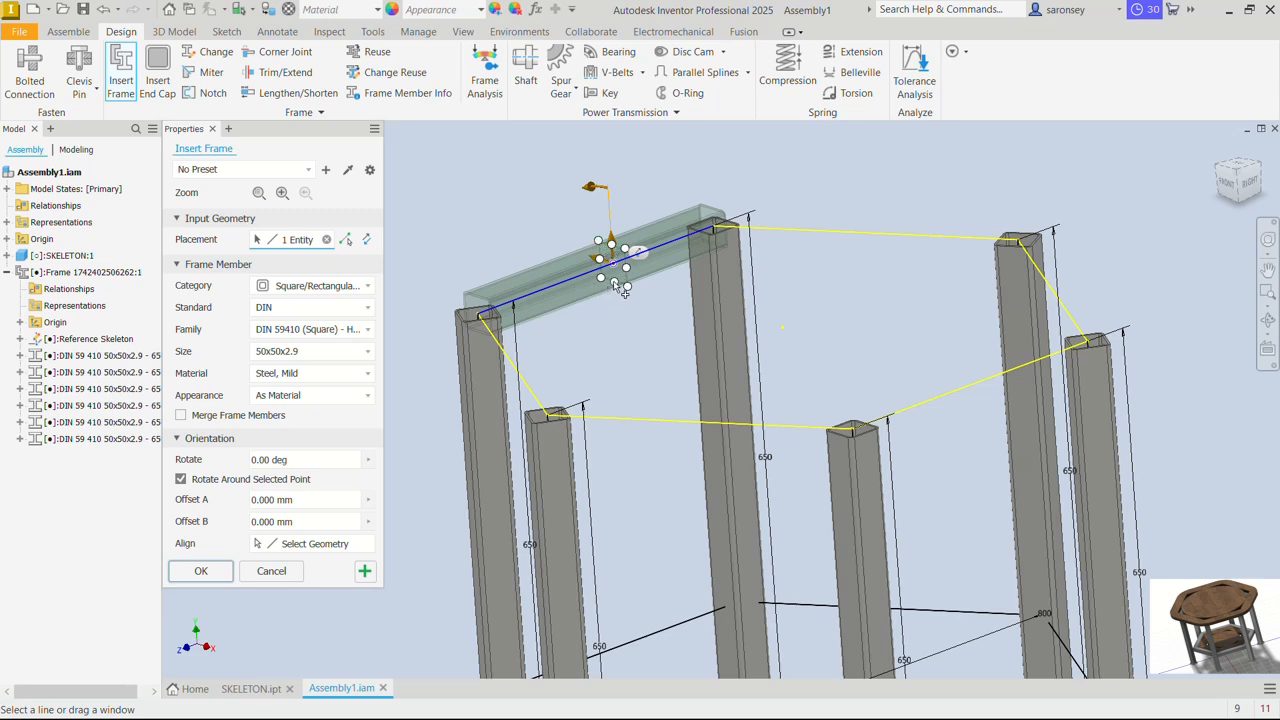
{"action": "left_click", "coordinate": [626, 287]}
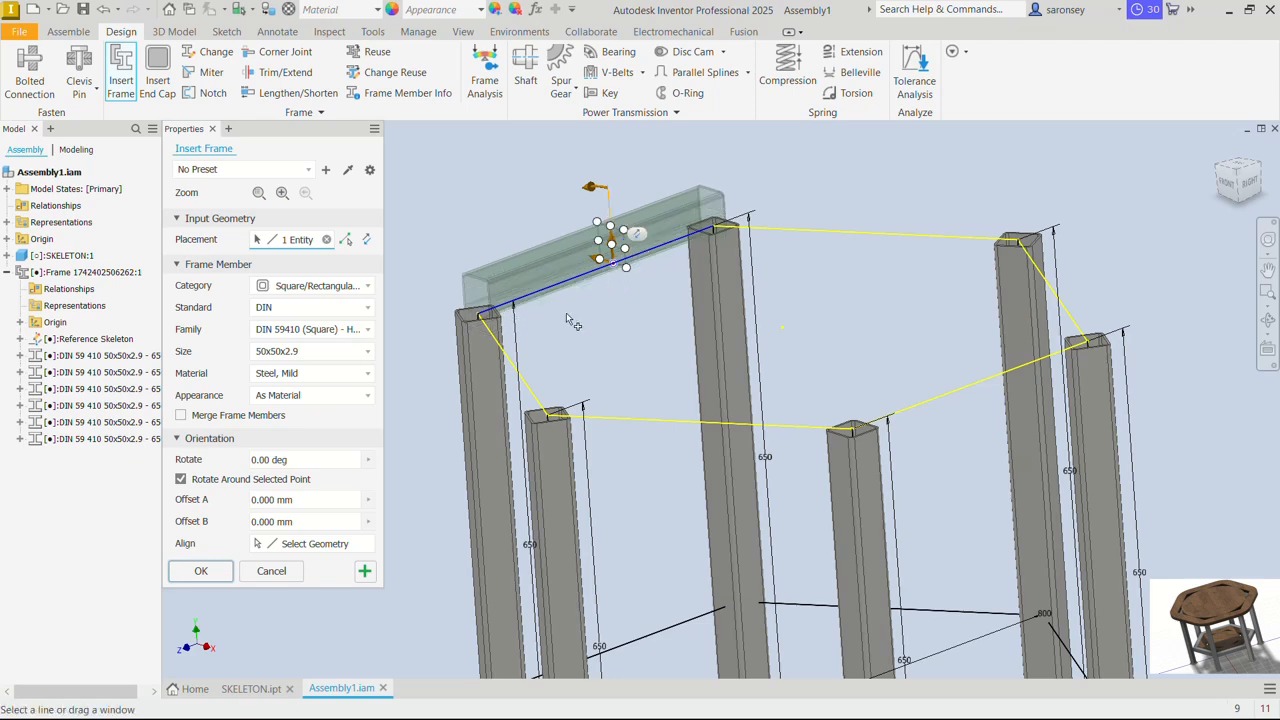
{"action": "middle_click_drag", "start_coordinate": [568, 316], "coordinate": [543, 301], "text": "shift"}
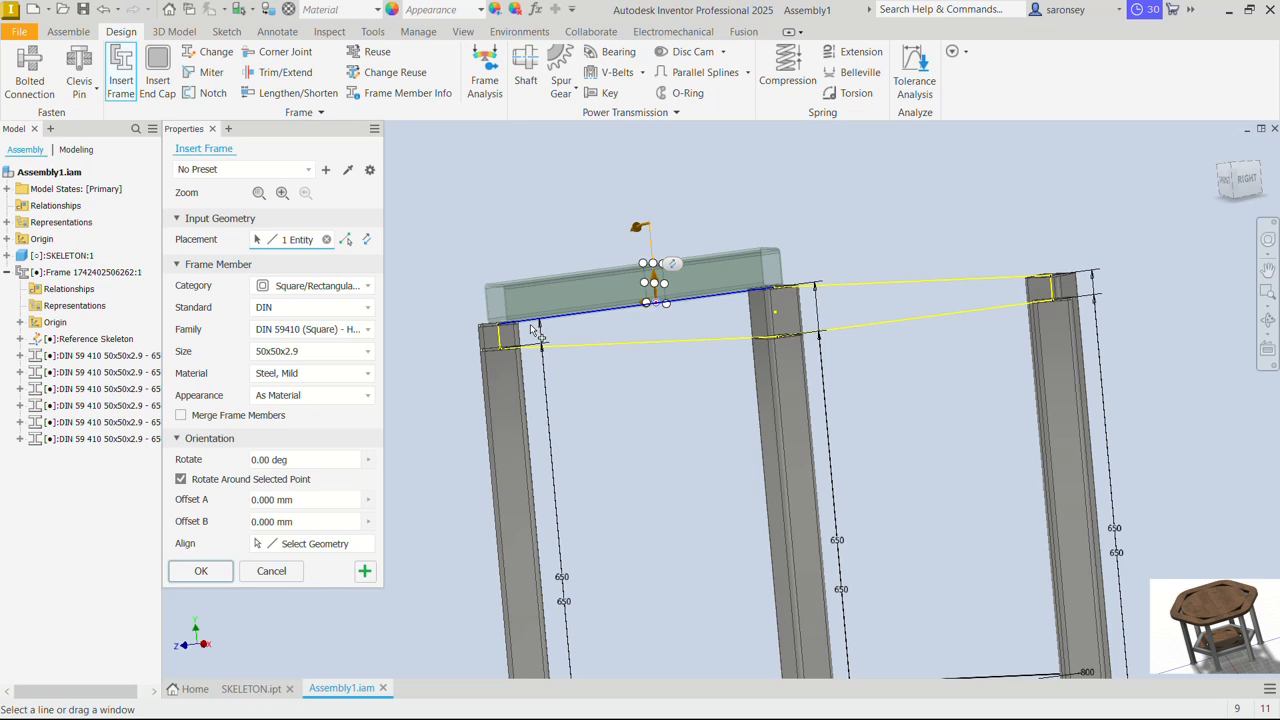
{"action": "middle_click_drag", "start_coordinate": [608, 343], "coordinate": [619, 350], "text": "shift"}
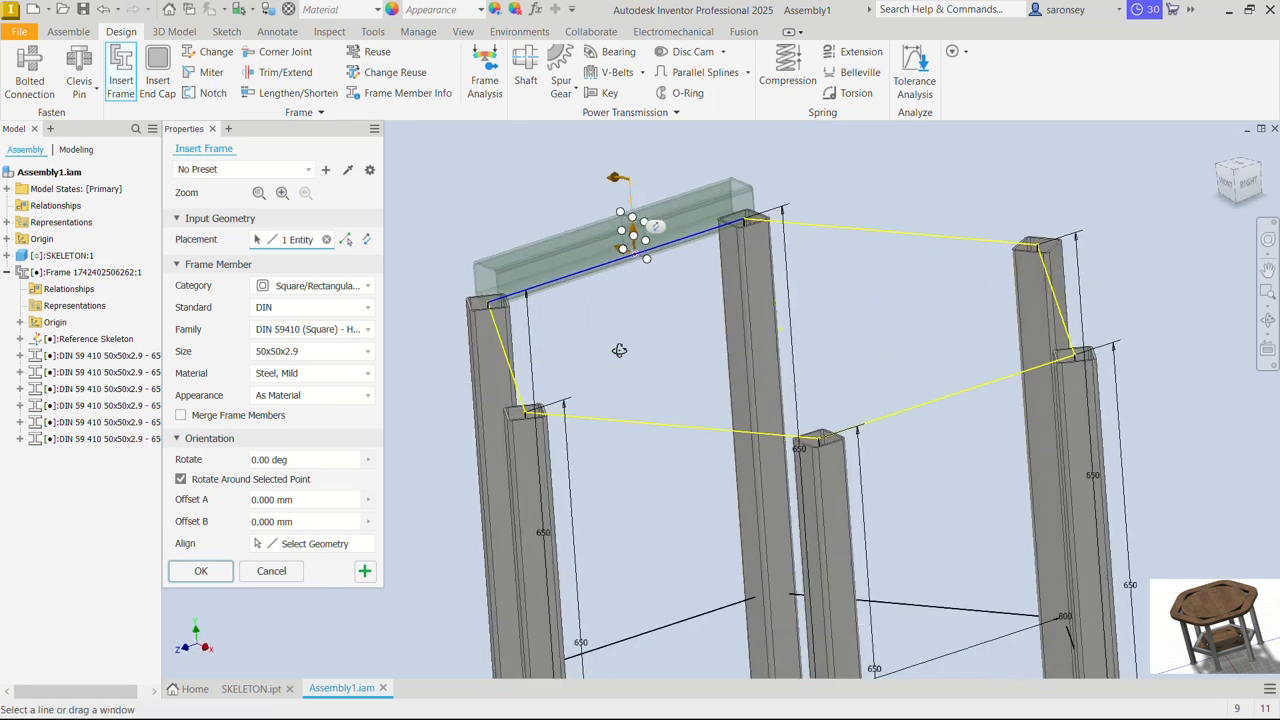
Add the other five upper hexagon lines of the skeleton as placement lines for the frame members
{"action": "left_click", "coordinate": [895, 234]}
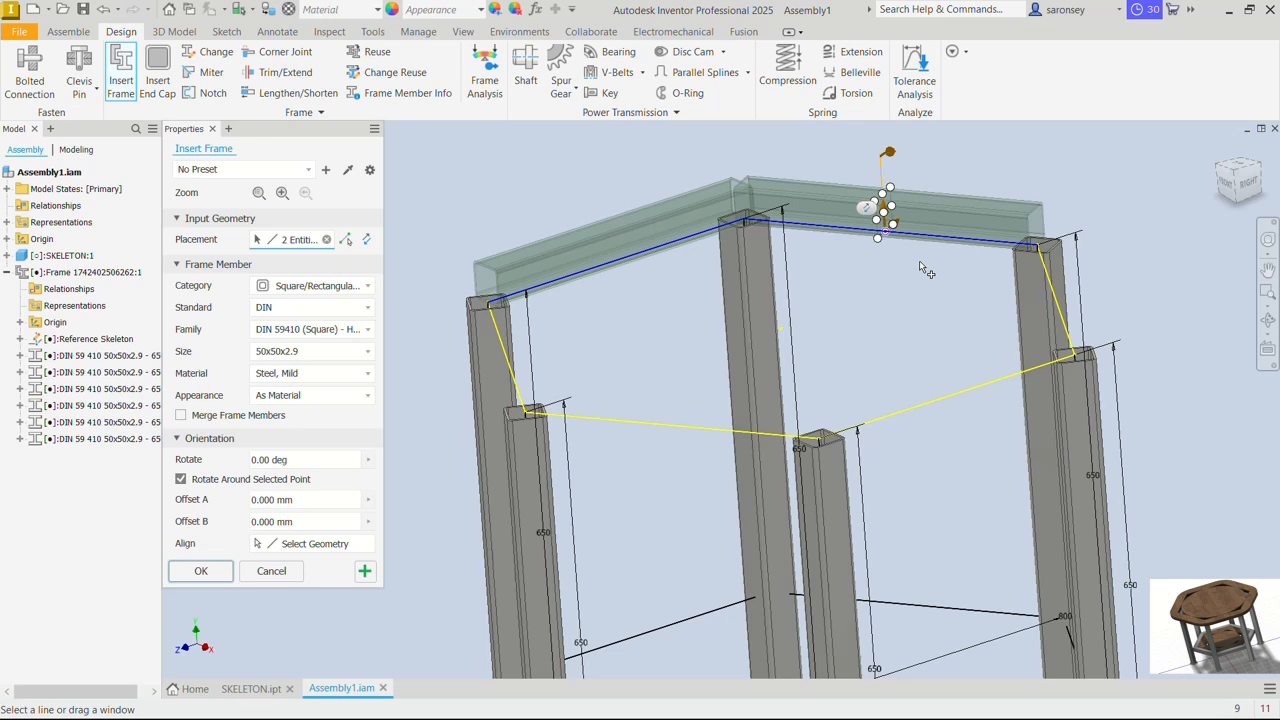
{"action": "left_click", "coordinate": [965, 392]}
{"action": "left_click", "coordinate": [709, 430]}
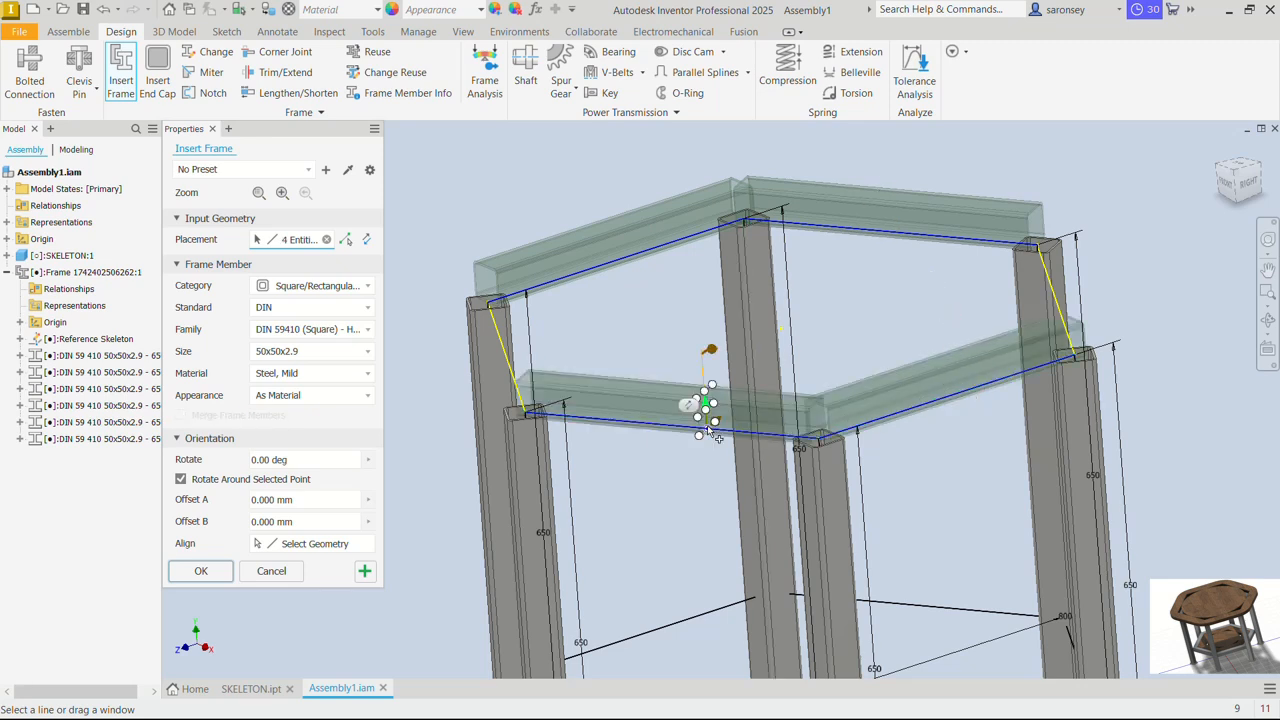
{"action": "left_click", "coordinate": [505, 355]}
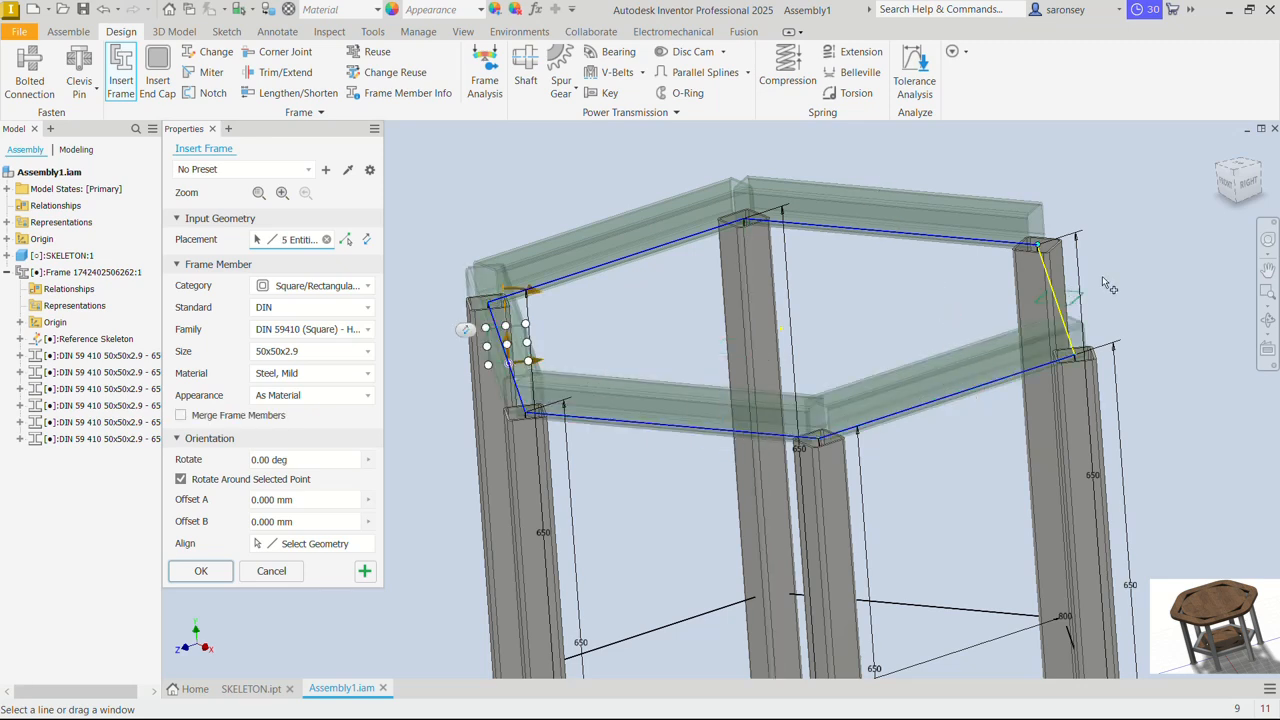
{"action": "left_click", "coordinate": [1062, 305]}
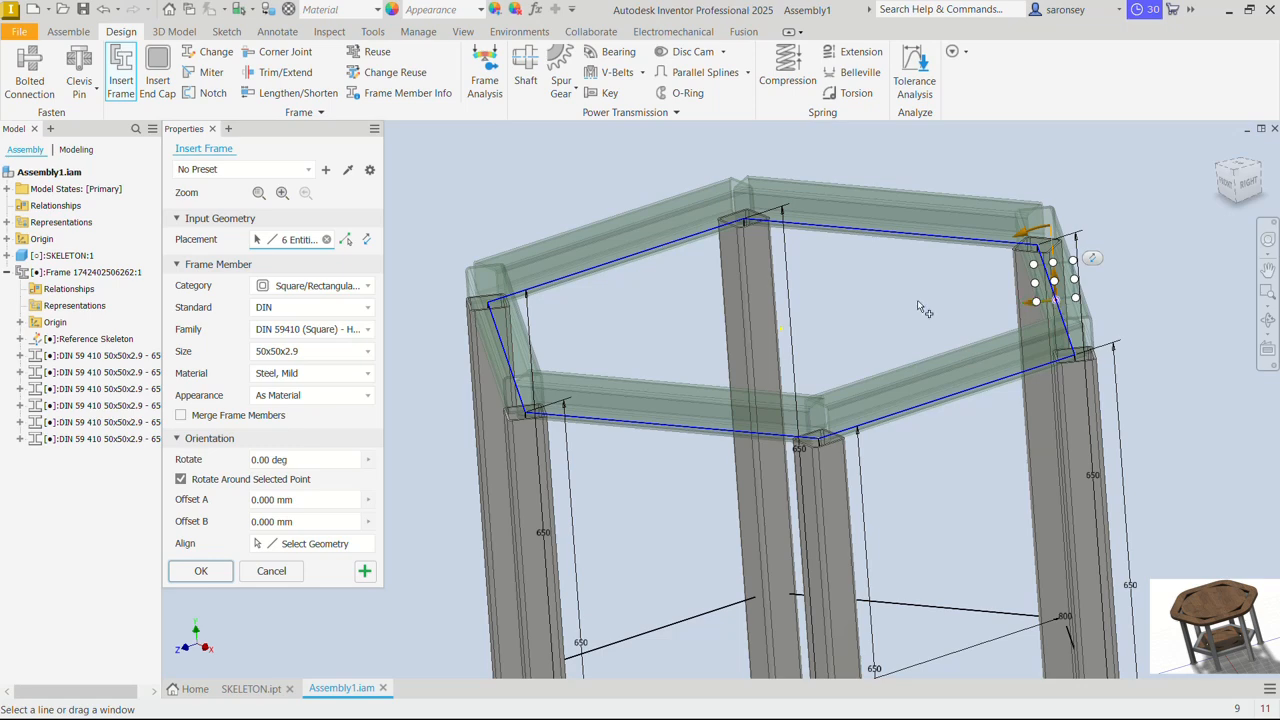
Turn off merging of frame members and create the six top ring tubes with the default member names
{"action": "middle_click_drag", "start_coordinate": [667, 296], "coordinate": [669, 334], "text": "shift"}
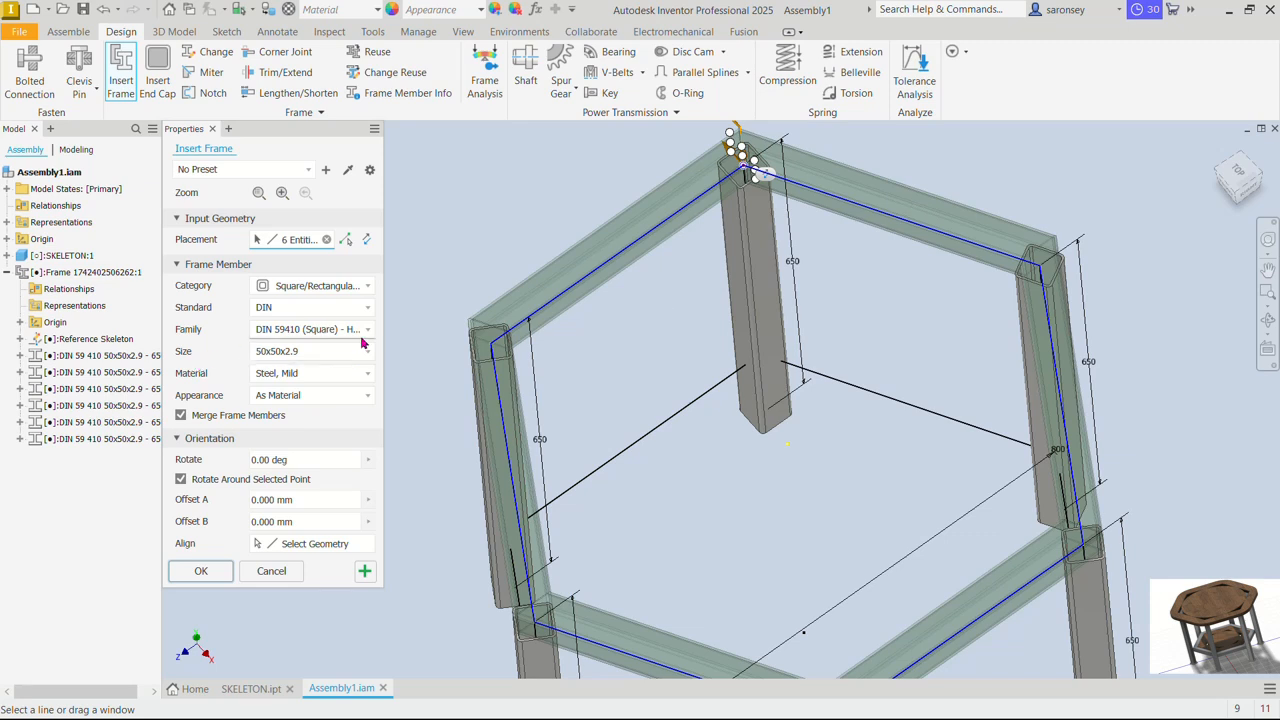
{"action": "left_click", "coordinate": [181, 419]}
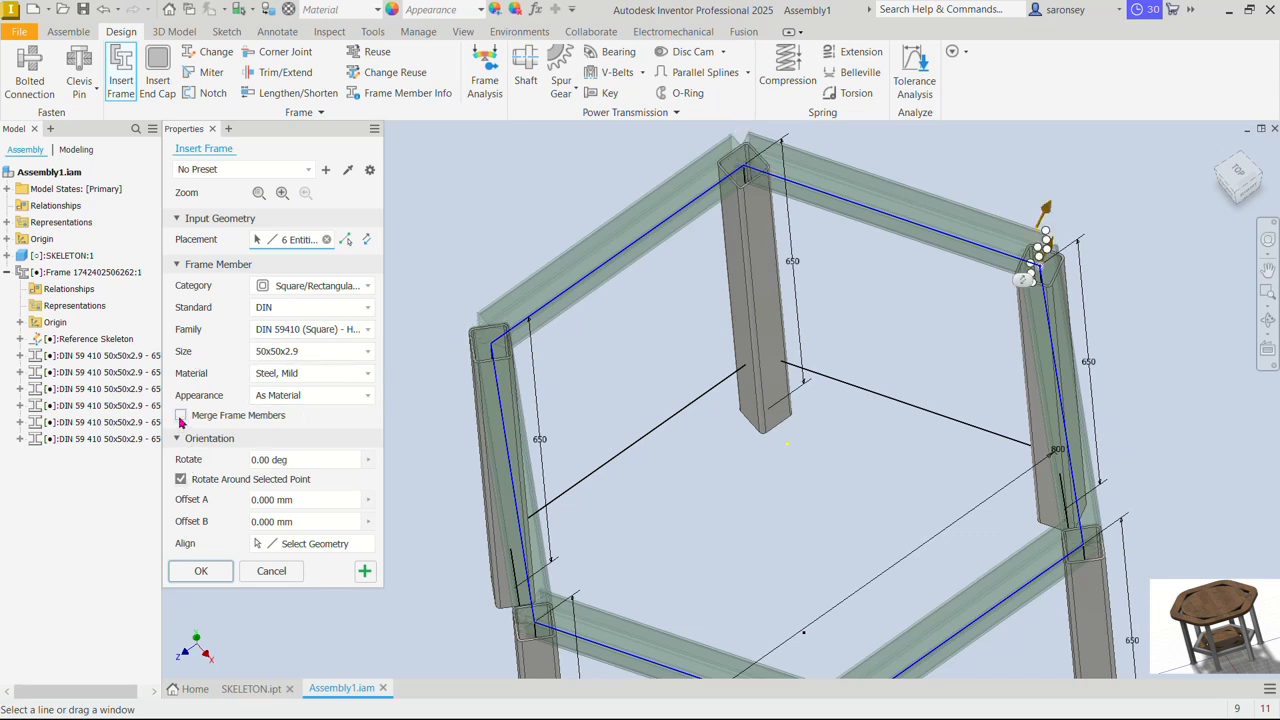
{"action": "left_click", "coordinate": [201, 571]}
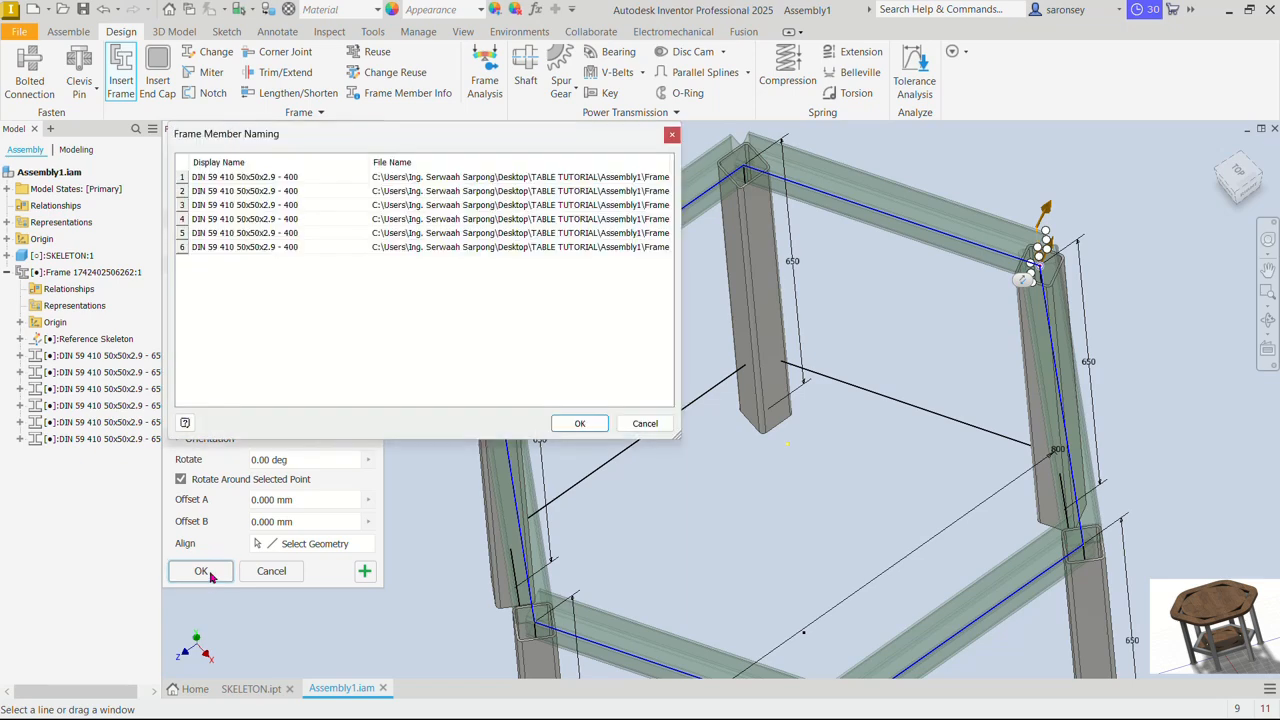
{"action": "left_click", "coordinate": [579, 423]}
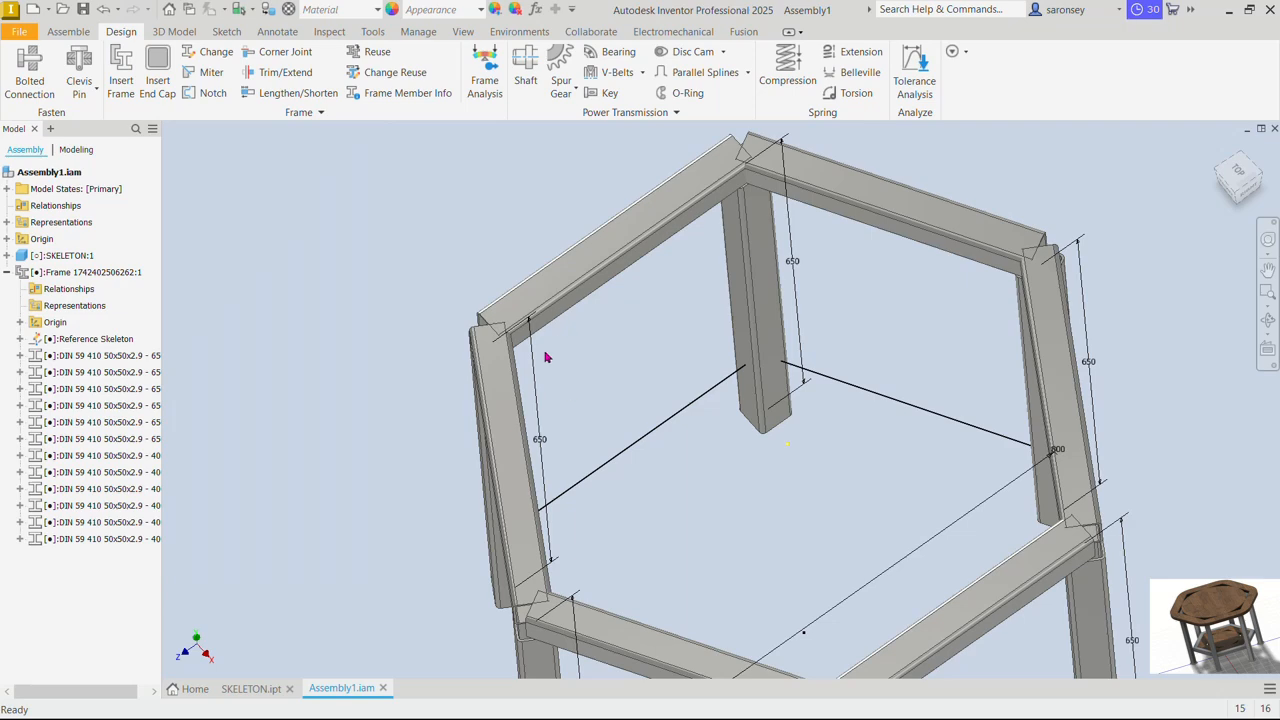
Miter all six top ring tubes together at their corners with a 0.000 mm gap
{"action": "left_click", "coordinate": [748, 160]}
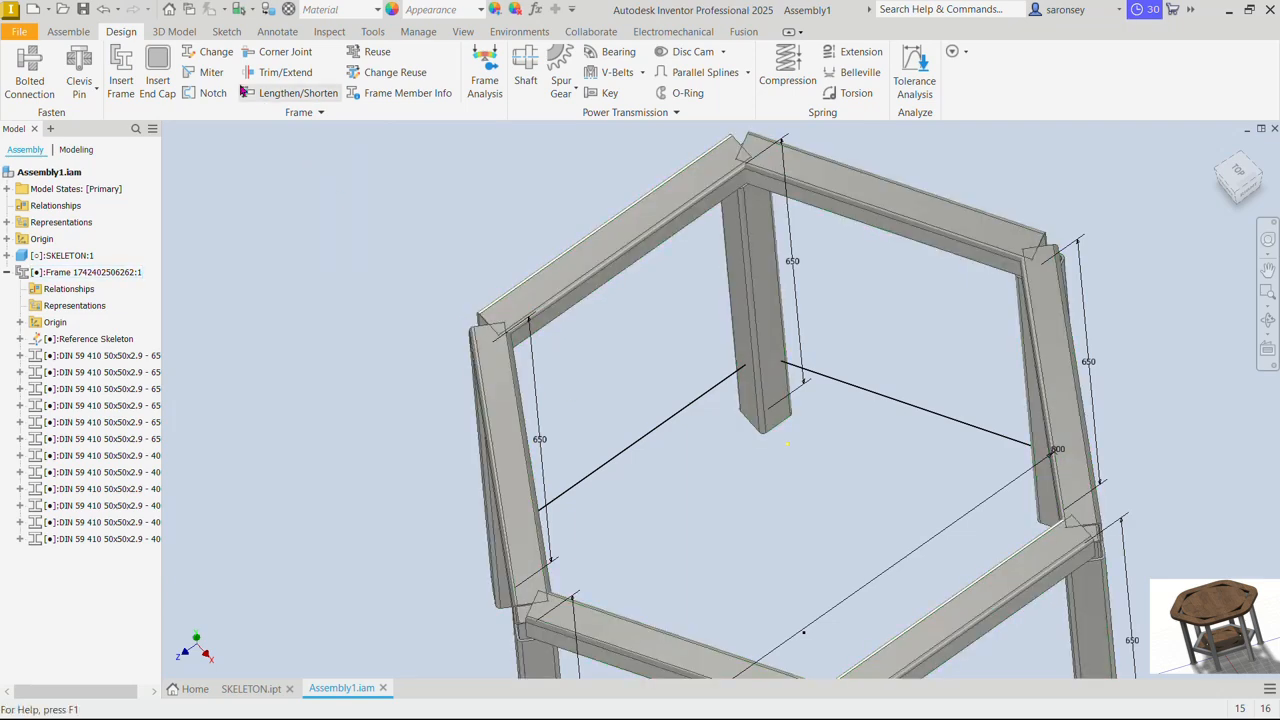
{"action": "left_click", "coordinate": [211, 73]}
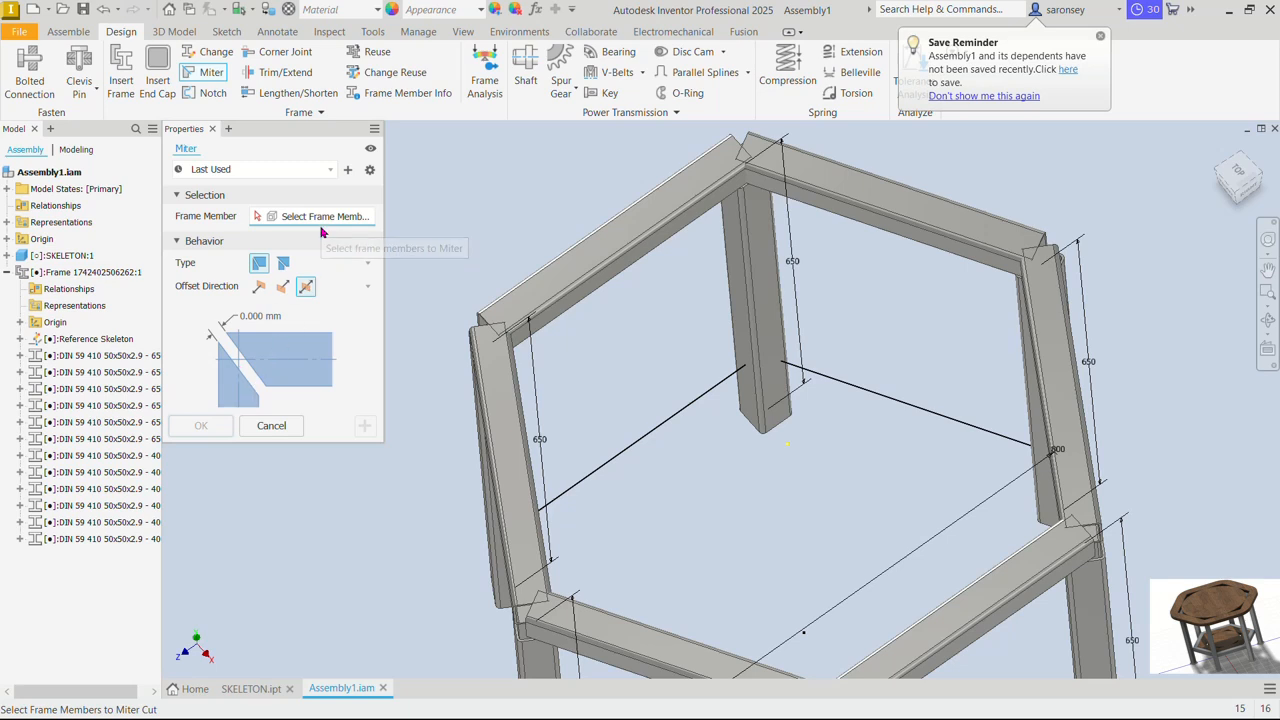
{"action": "left_click", "coordinate": [617, 243]}
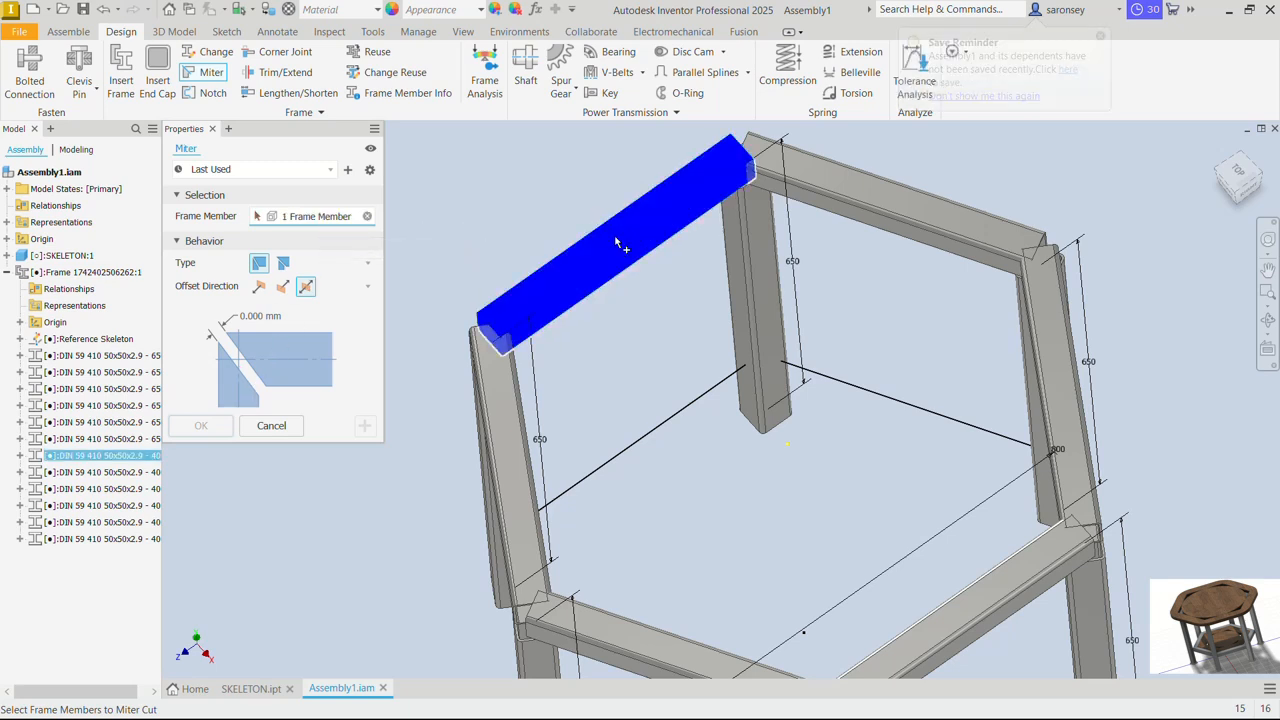
{"action": "left_click", "coordinate": [508, 378]}
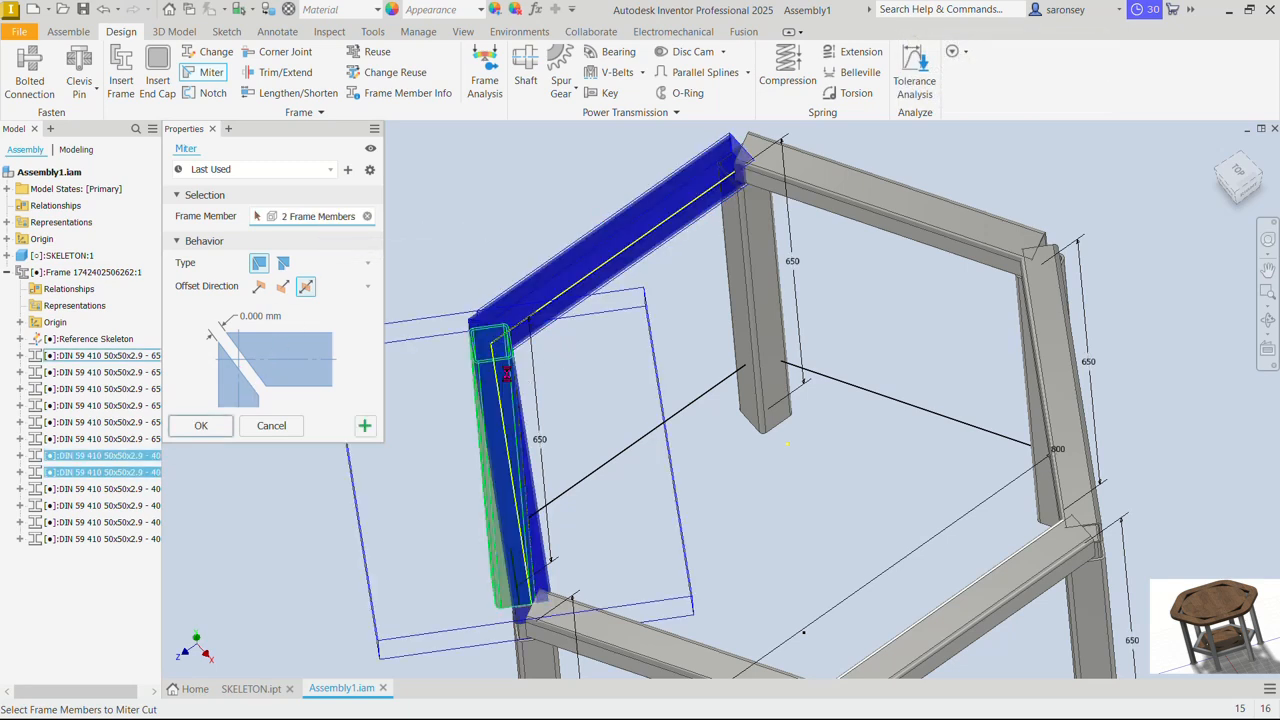
{"action": "left_click", "coordinate": [852, 188]}
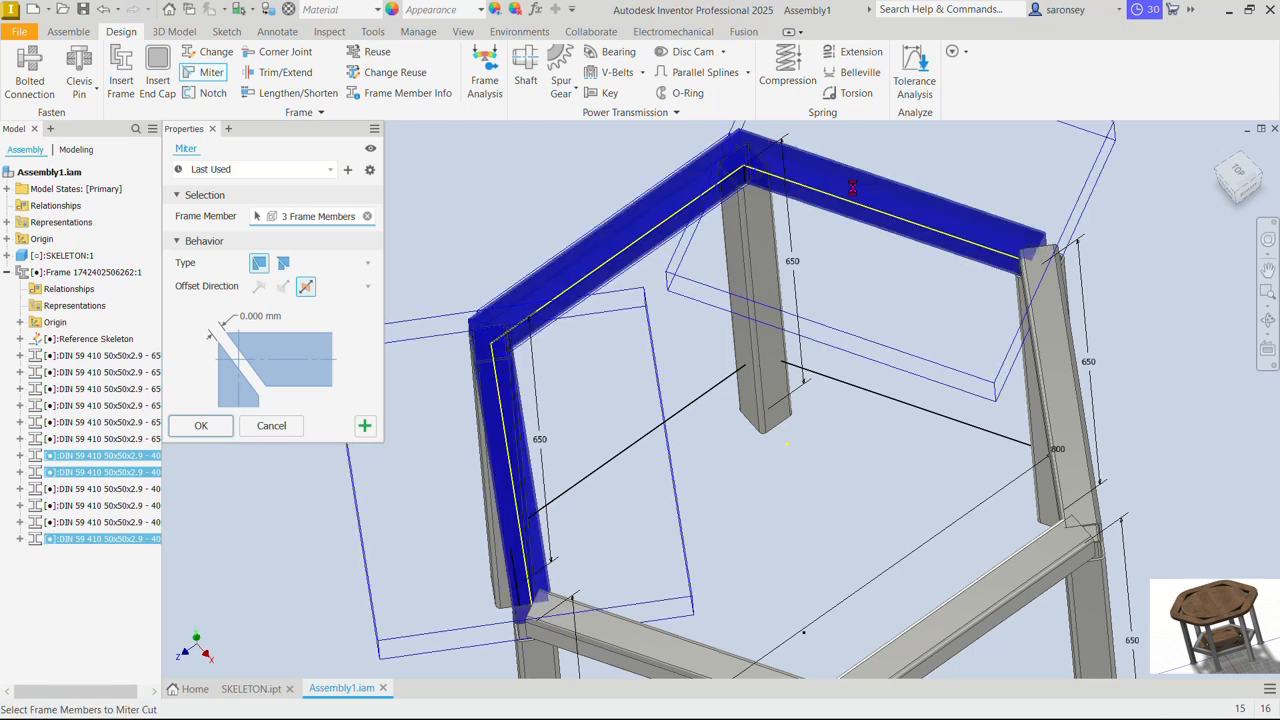
{"action": "left_click", "coordinate": [1050, 322]}
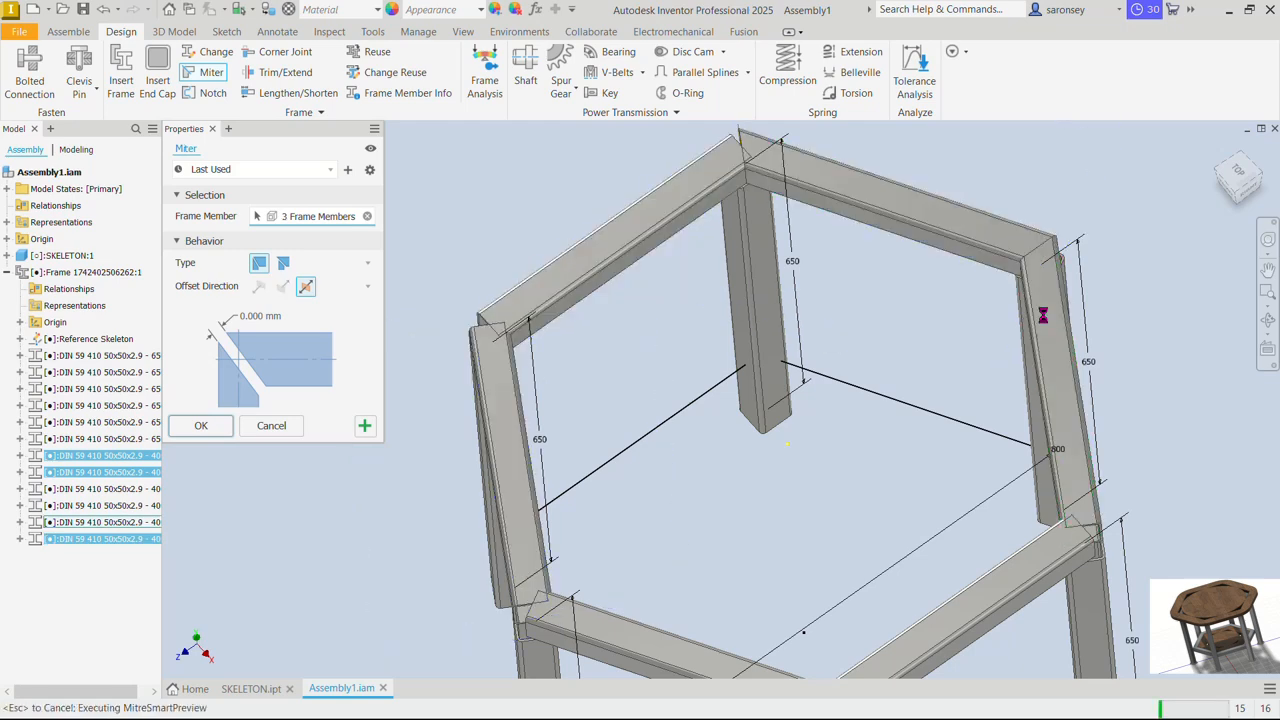
{"action": "left_click", "coordinate": [682, 644]}
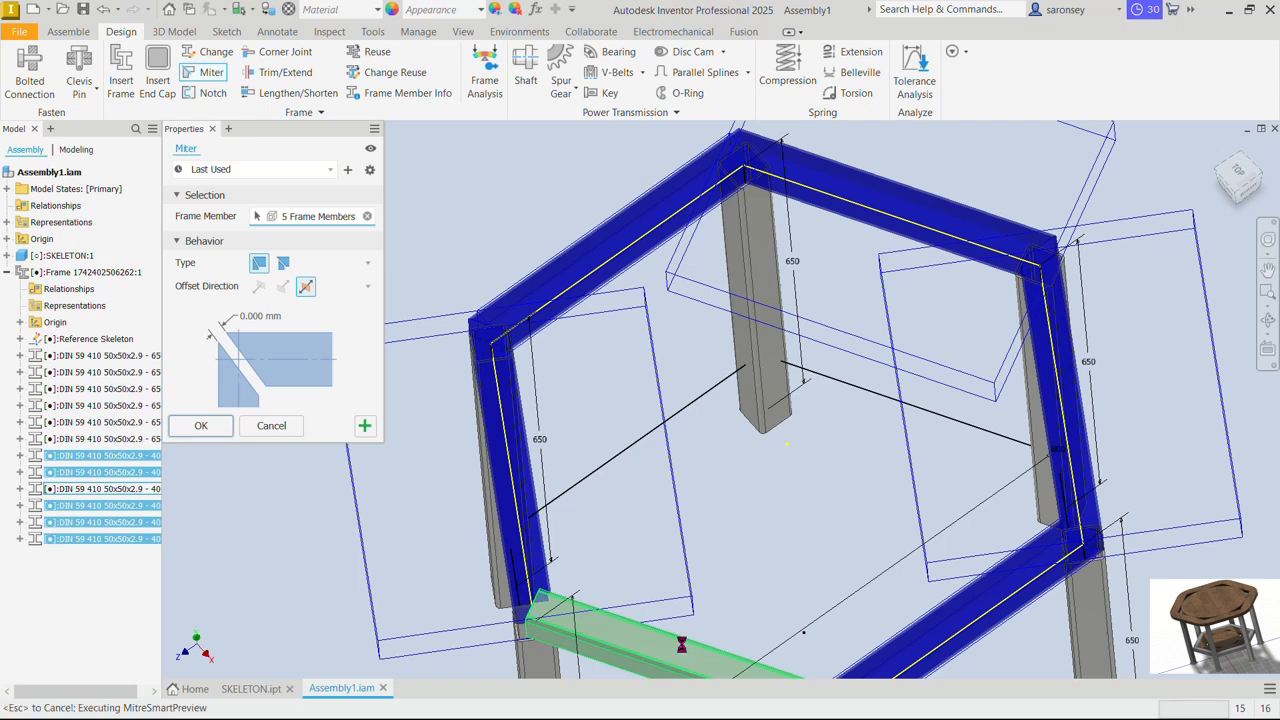
{"action": "middle_click_drag", "start_coordinate": [741, 530], "coordinate": [708, 426]}
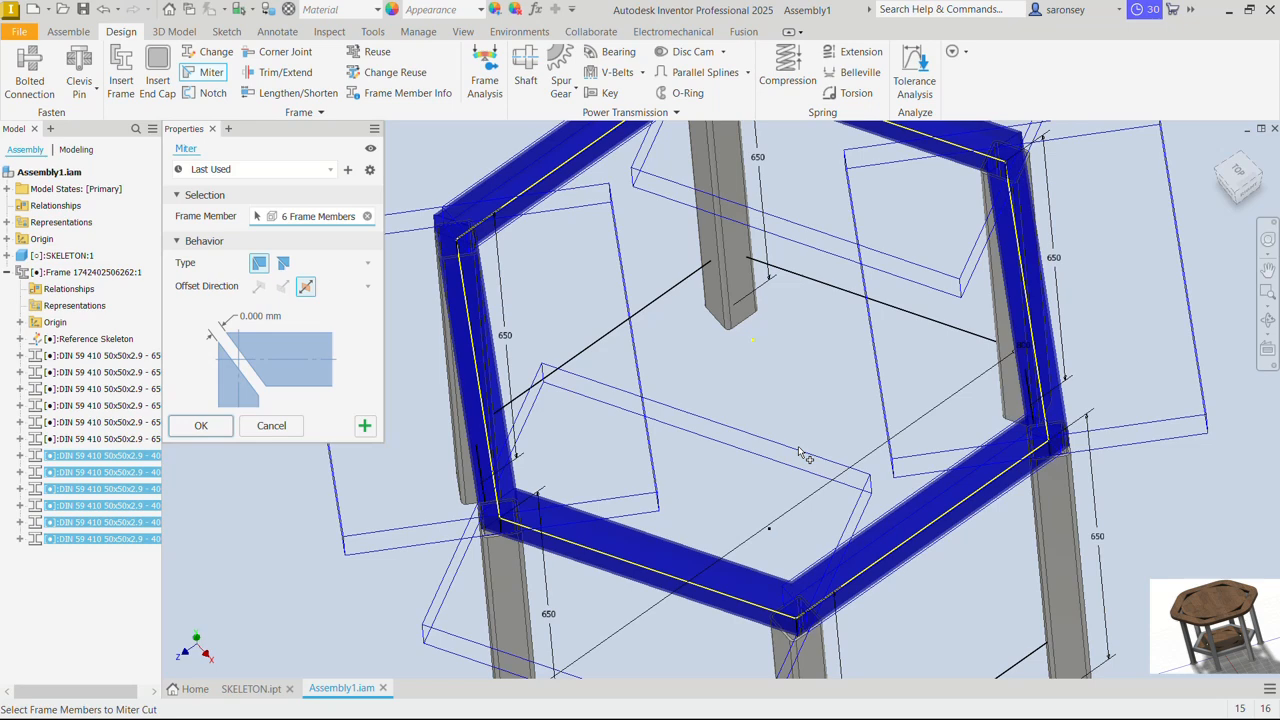
{"action": "left_click", "coordinate": [186, 430]}
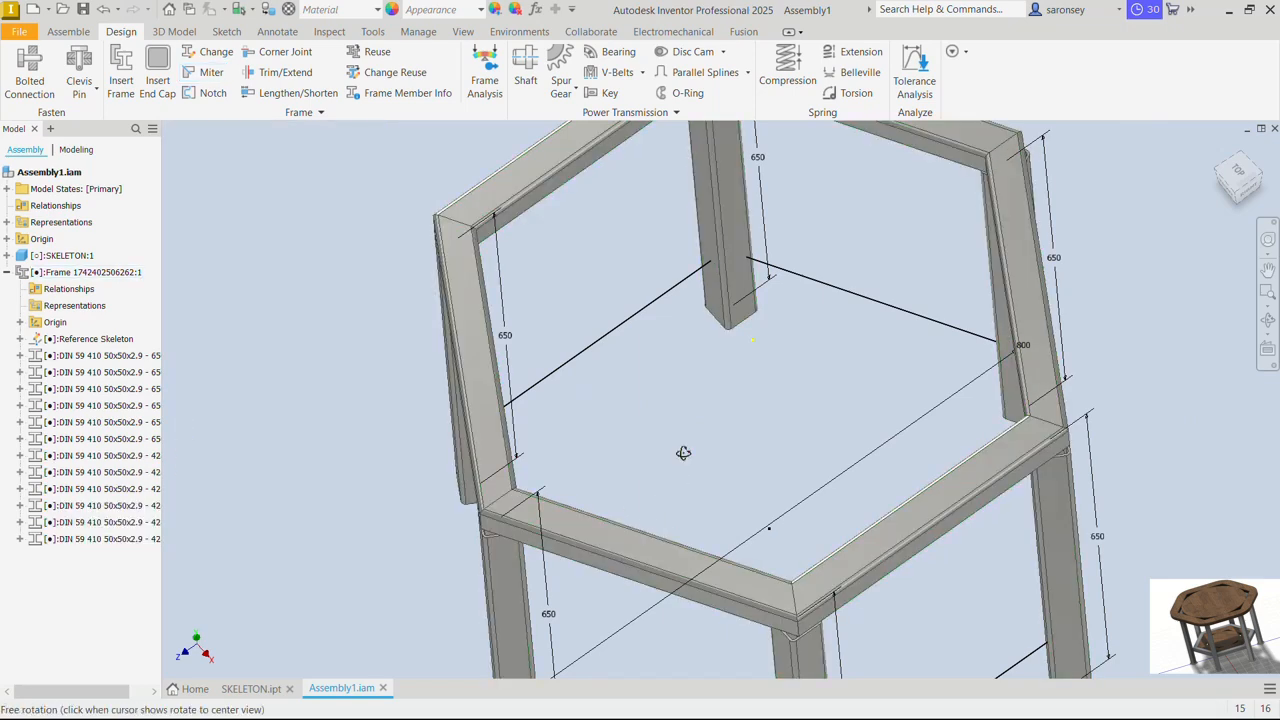
Start a 50x50x2.9 square tube frame member on one lower hexagon line of the skeleton
{"action": "middle_click_drag", "start_coordinate": [683, 451], "coordinate": [683, 486], "text": "shift"}
{"action": "left_click", "coordinate": [1251, 186]}
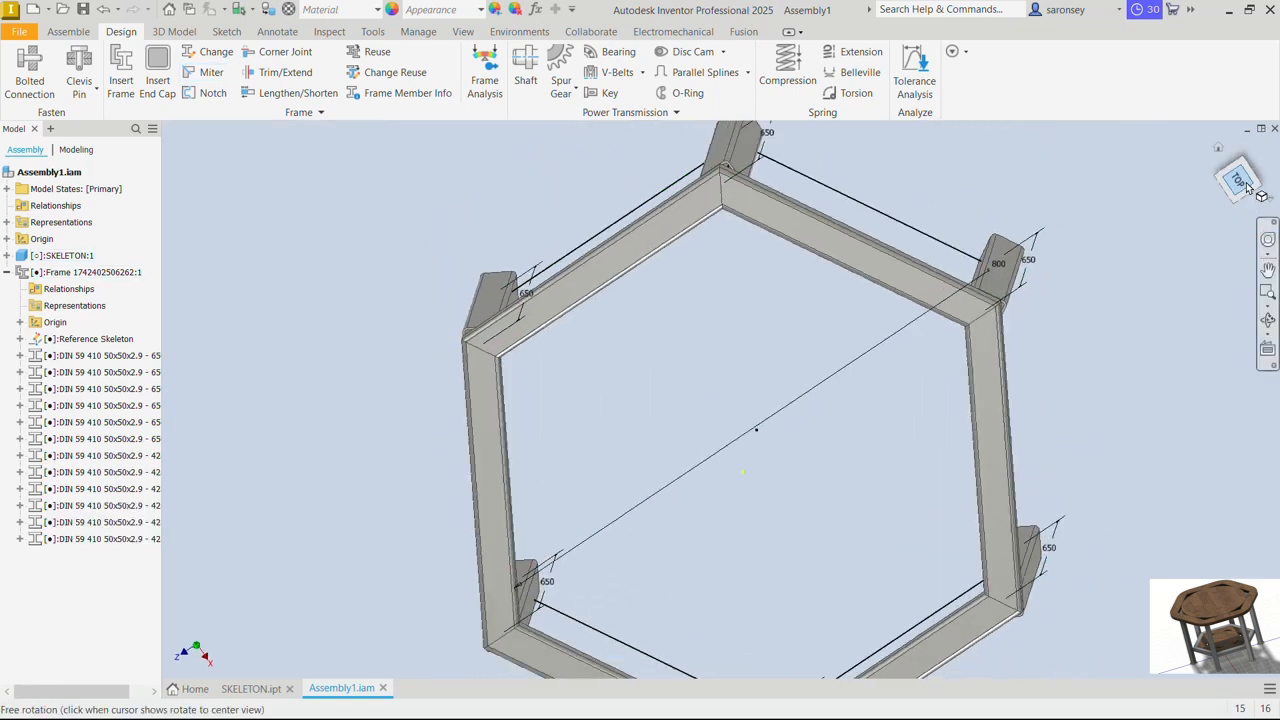
{"action": "scroll", "coordinate": [728, 257], "scroll_direction": "down", "scroll_amount": 6}
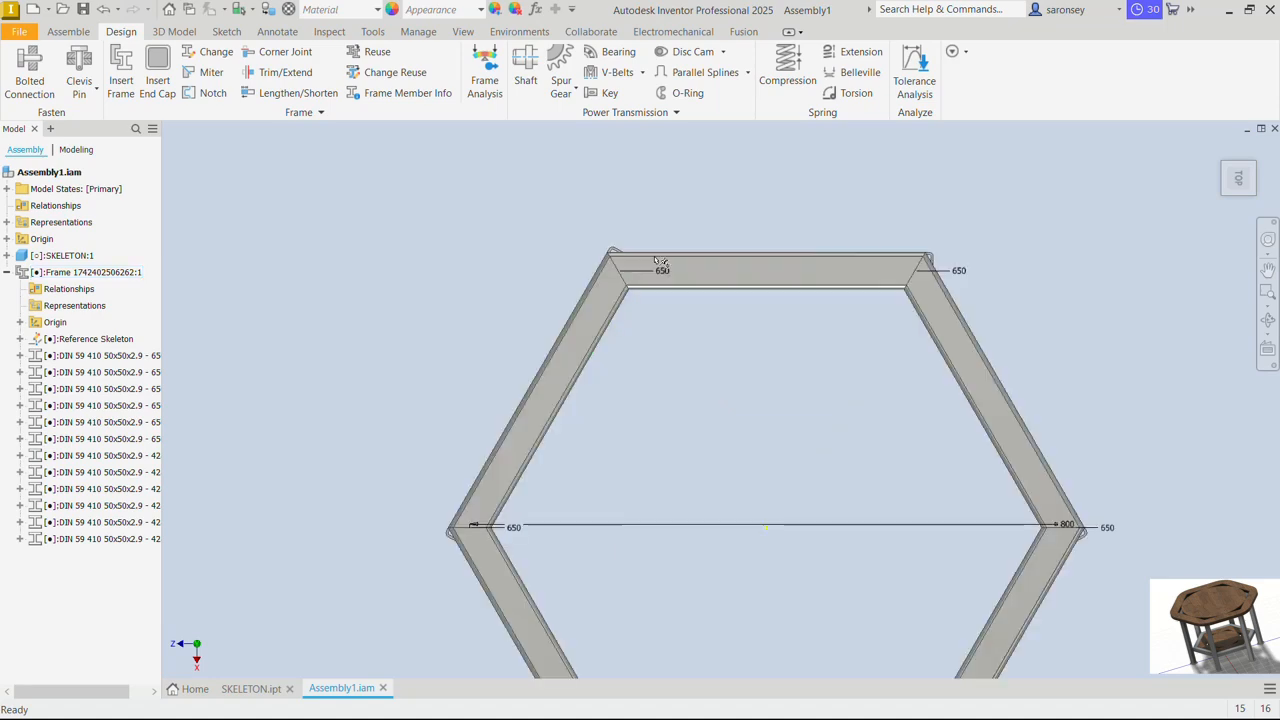
{"action": "scroll", "coordinate": [645, 262], "scroll_direction": "up", "scroll_amount": 6}
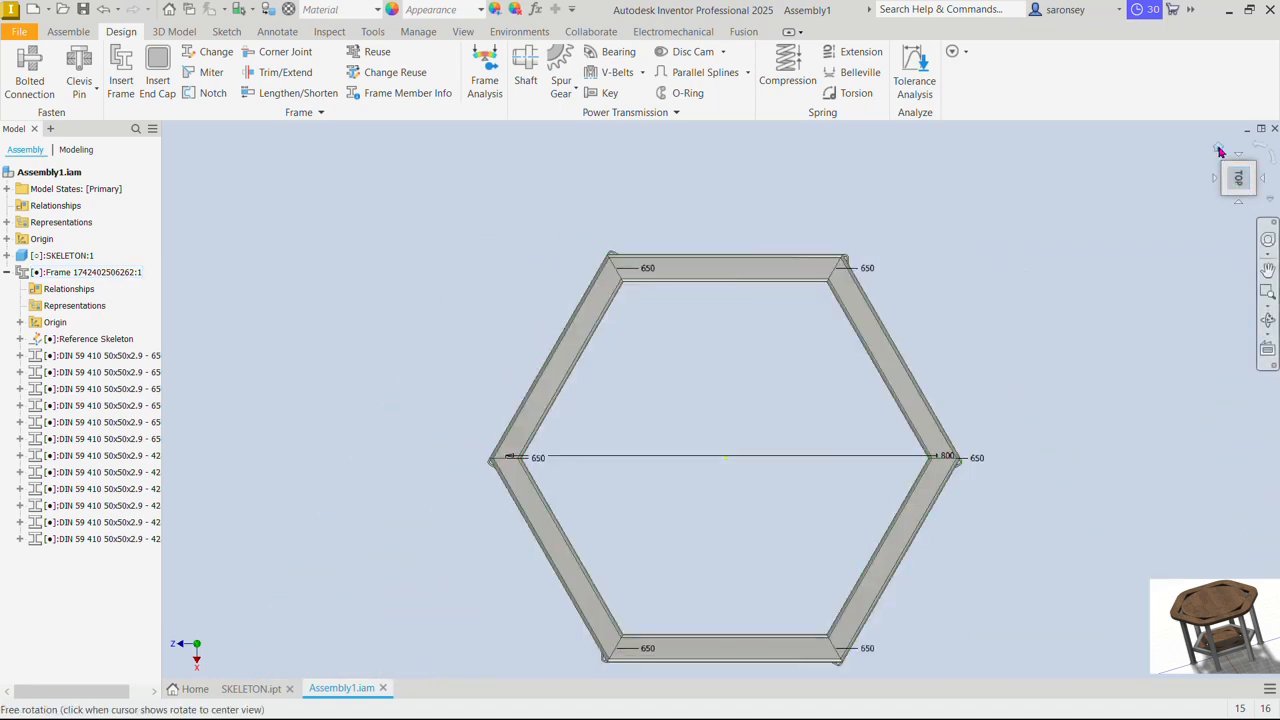
{"action": "left_click", "coordinate": [1218, 148]}
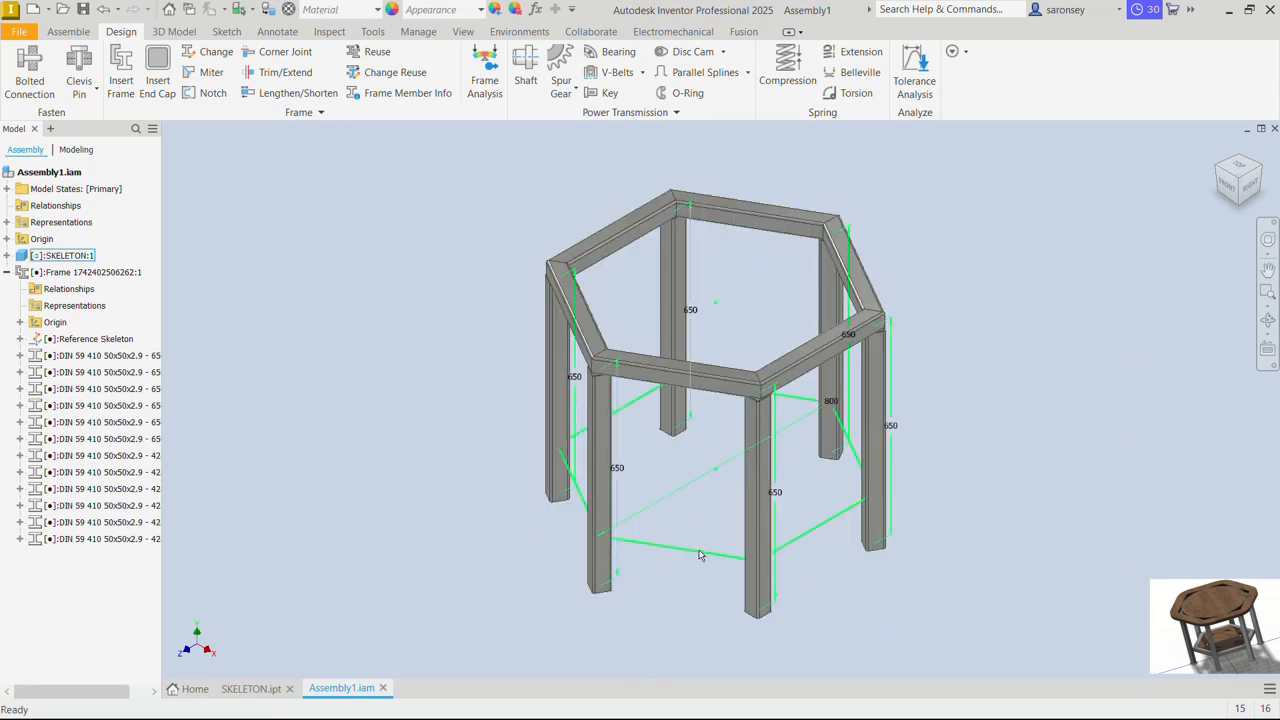
{"action": "left_click", "coordinate": [124, 72]}
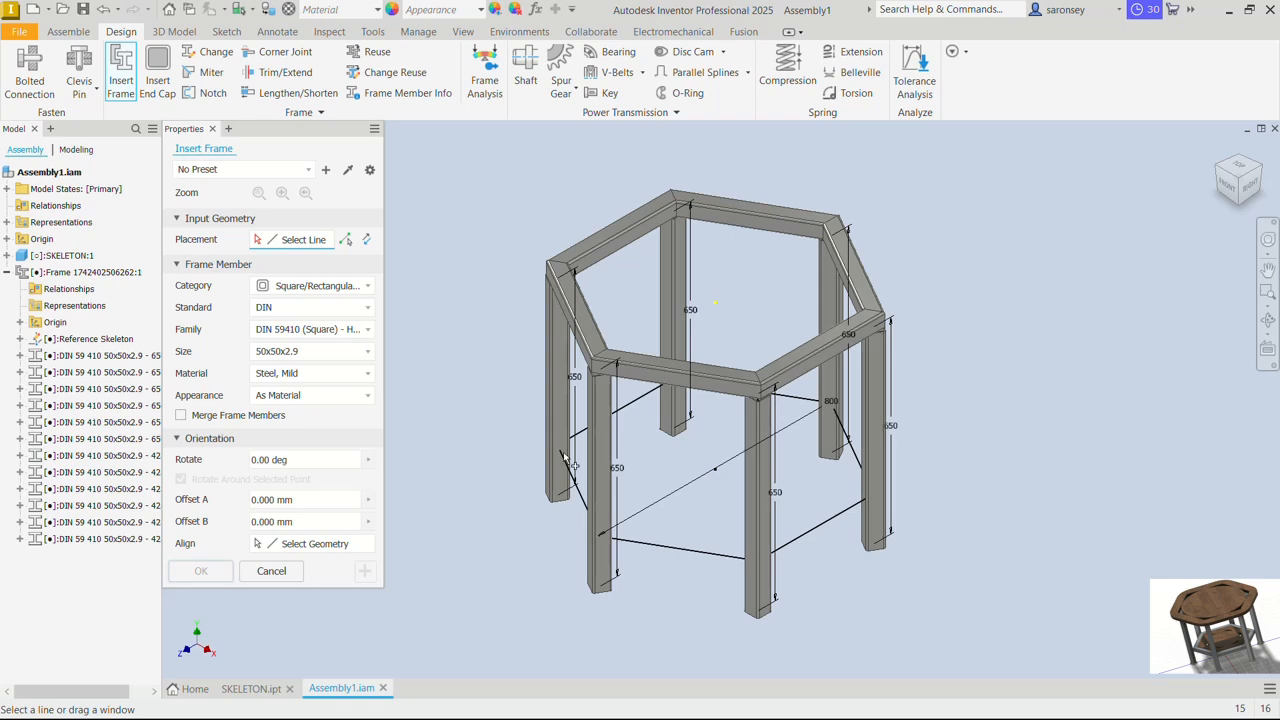
{"action": "left_click", "coordinate": [588, 497]}
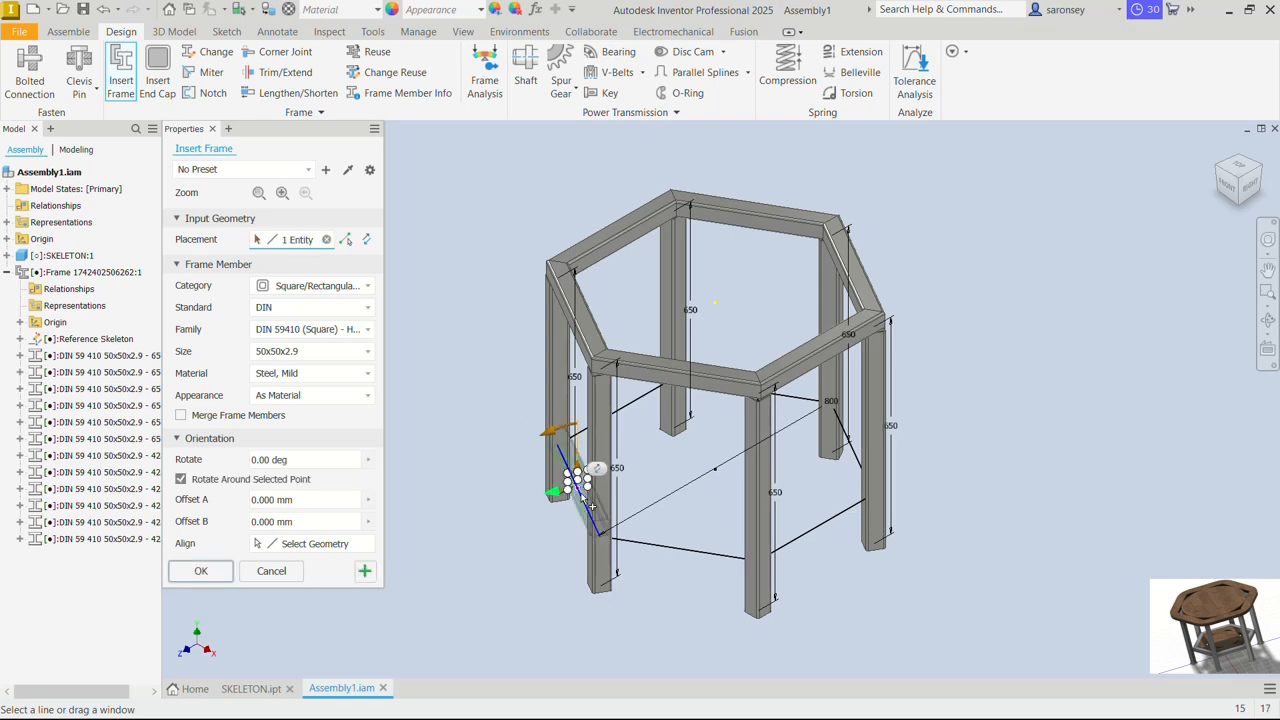
Anchor the lower tube at its bottom outer corner so it sits above and inside the line
{"action": "mouse_move", "coordinate": [640, 555]}
{"action": "middle_mouse_down", "text": "shift"}
{"action": "mouse_move", "coordinate": [606, 552]}
{"action": "mouse_move", "coordinate": [645, 553]}
{"action": "middle_mouse_up", "text": "shift"}
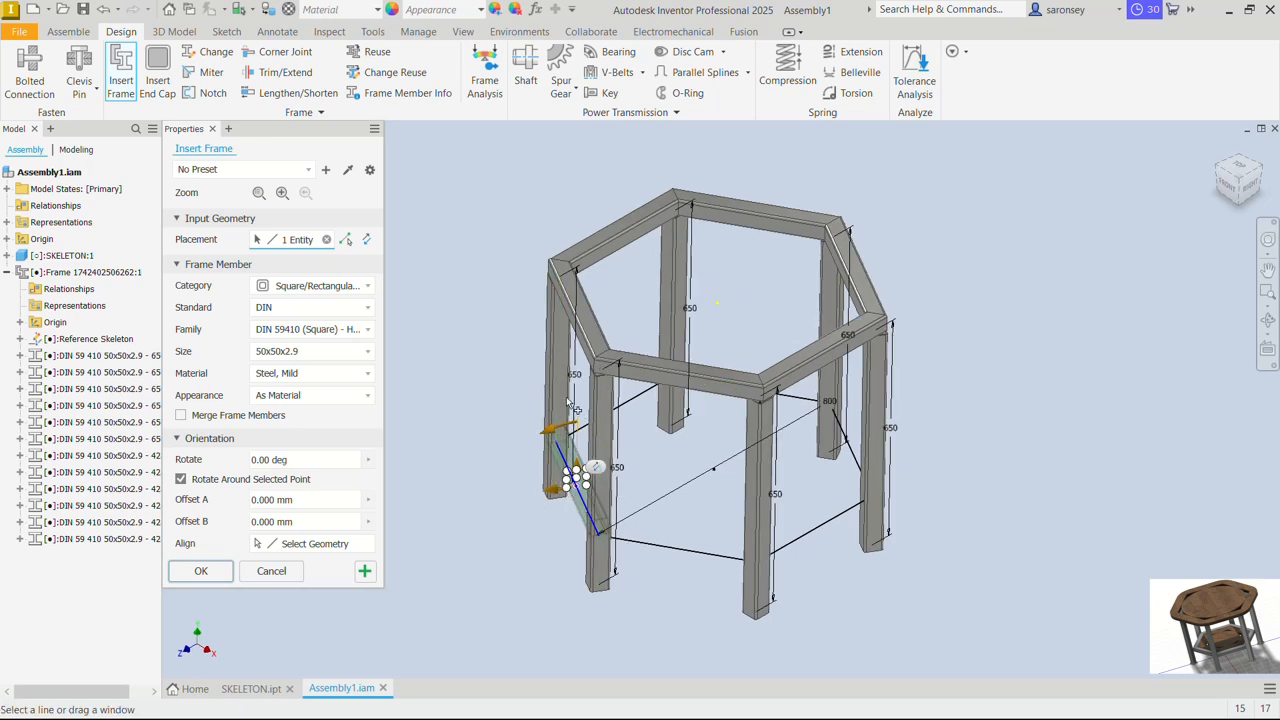
{"action": "middle_click_drag", "start_coordinate": [640, 490], "coordinate": [622, 552], "text": "shift"}
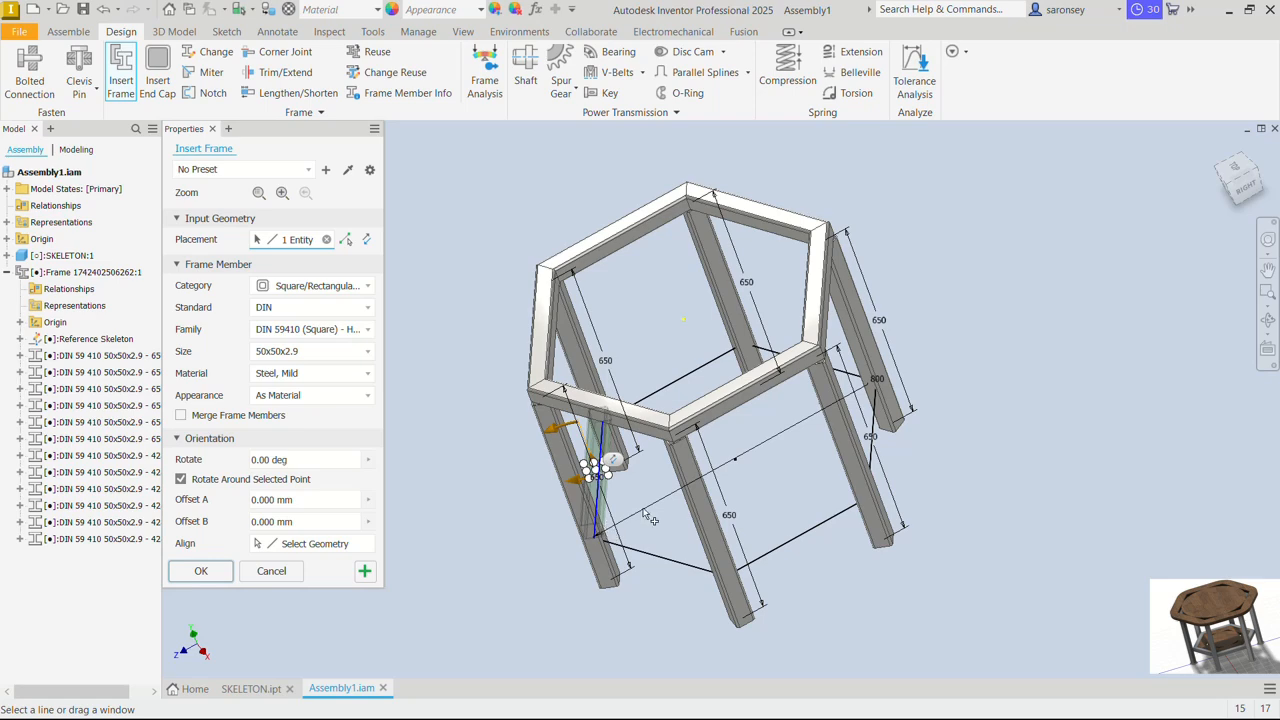
{"action": "mouse_move", "coordinate": [645, 524]}
{"action": "middle_mouse_down", "text": "shift"}
{"action": "mouse_move", "coordinate": [657, 513]}
{"action": "mouse_move", "coordinate": [635, 513]}
{"action": "middle_mouse_up", "text": "shift"}
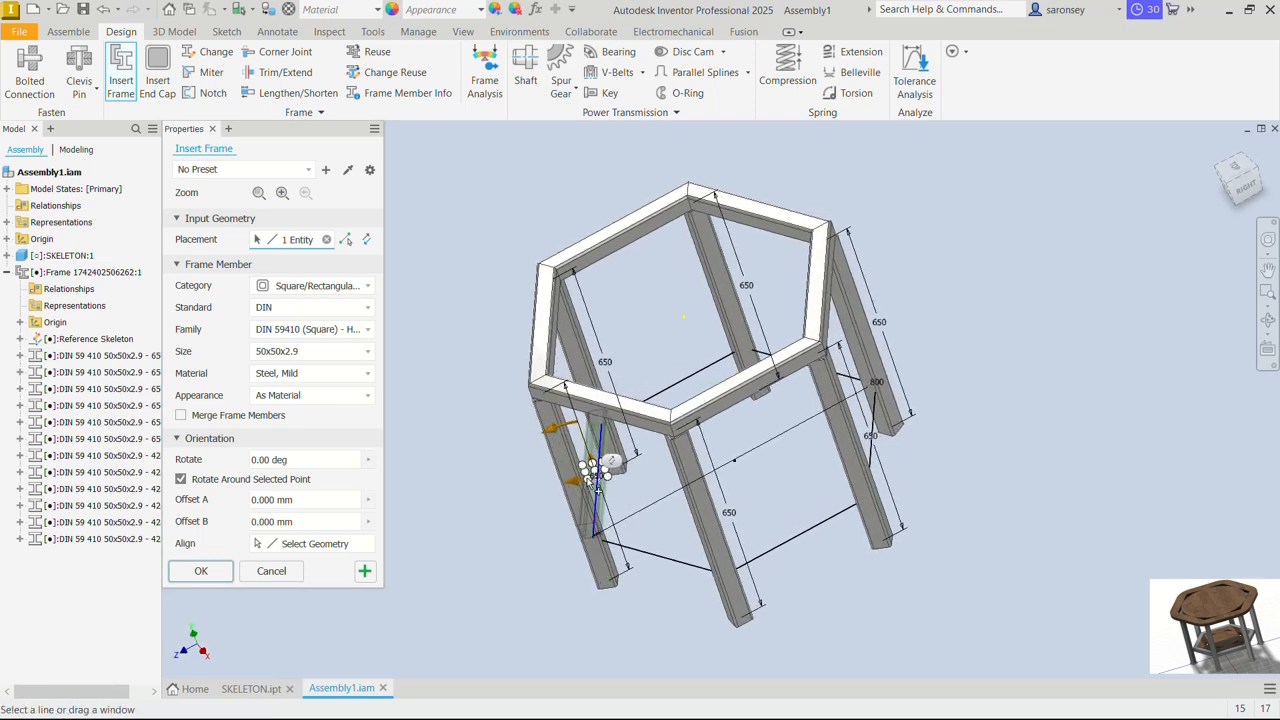
{"action": "scroll", "coordinate": [598, 481], "scroll_direction": "down", "scroll_amount": 3}
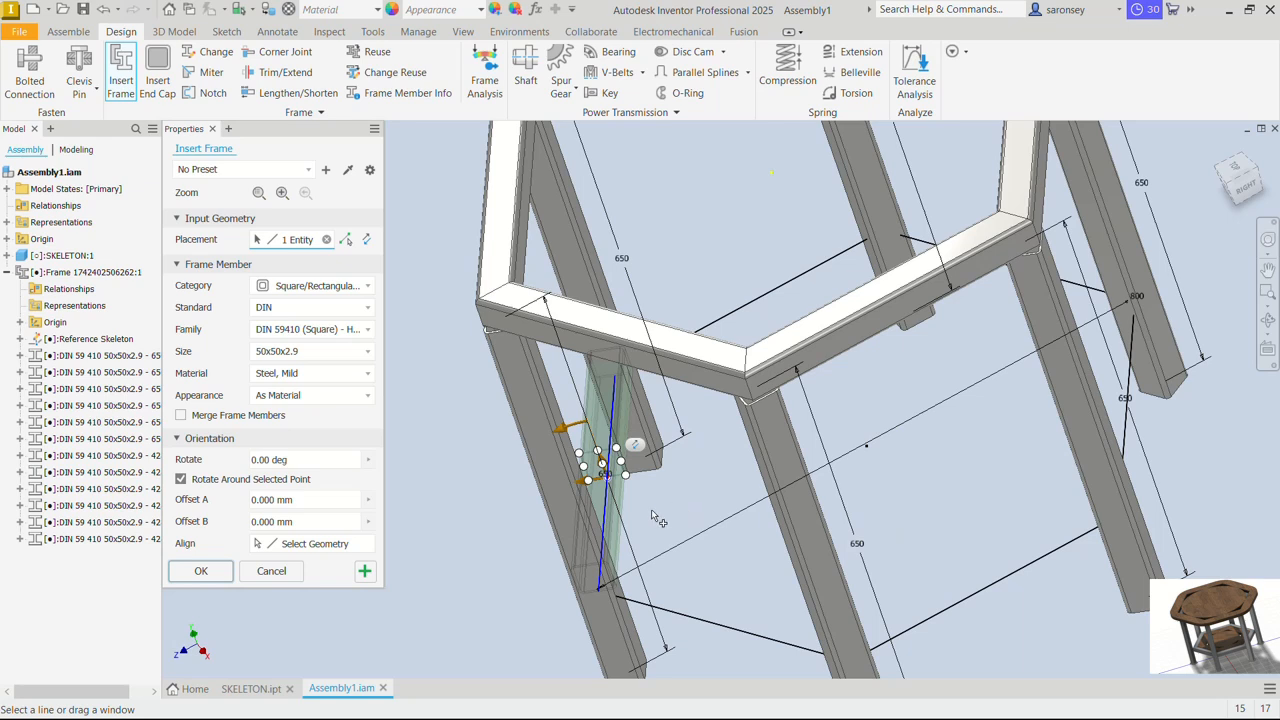
{"action": "left_click", "coordinate": [589, 483]}
{"action": "mouse_move", "coordinate": [596, 488]}
{"action": "middle_mouse_down", "text": "shift"}
{"action": "mouse_move", "coordinate": [648, 524]}
{"action": "mouse_move", "coordinate": [603, 530]}
{"action": "middle_mouse_up", "text": "shift"}
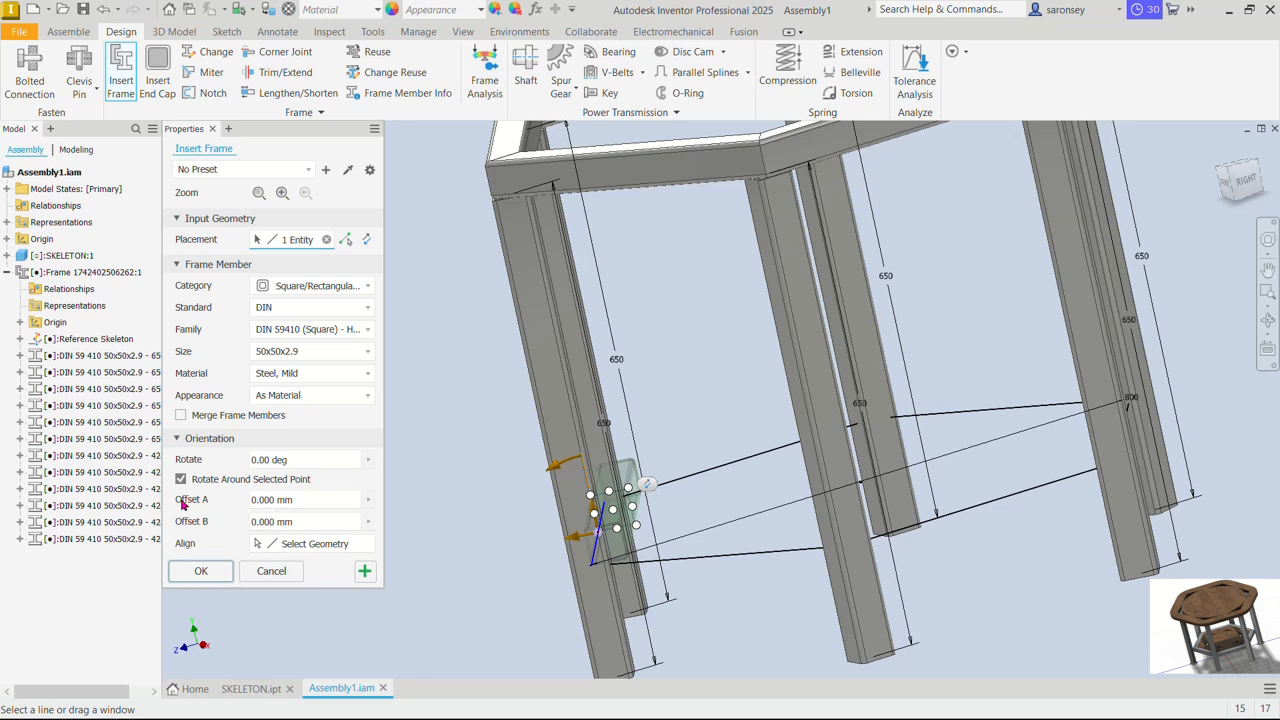
Try Offset A values of -30 mm and -21 mm to move the lower tube inward against the legs
{"action": "left_click", "coordinate": [244, 499]}
{"action": "type", "text": "-30"}
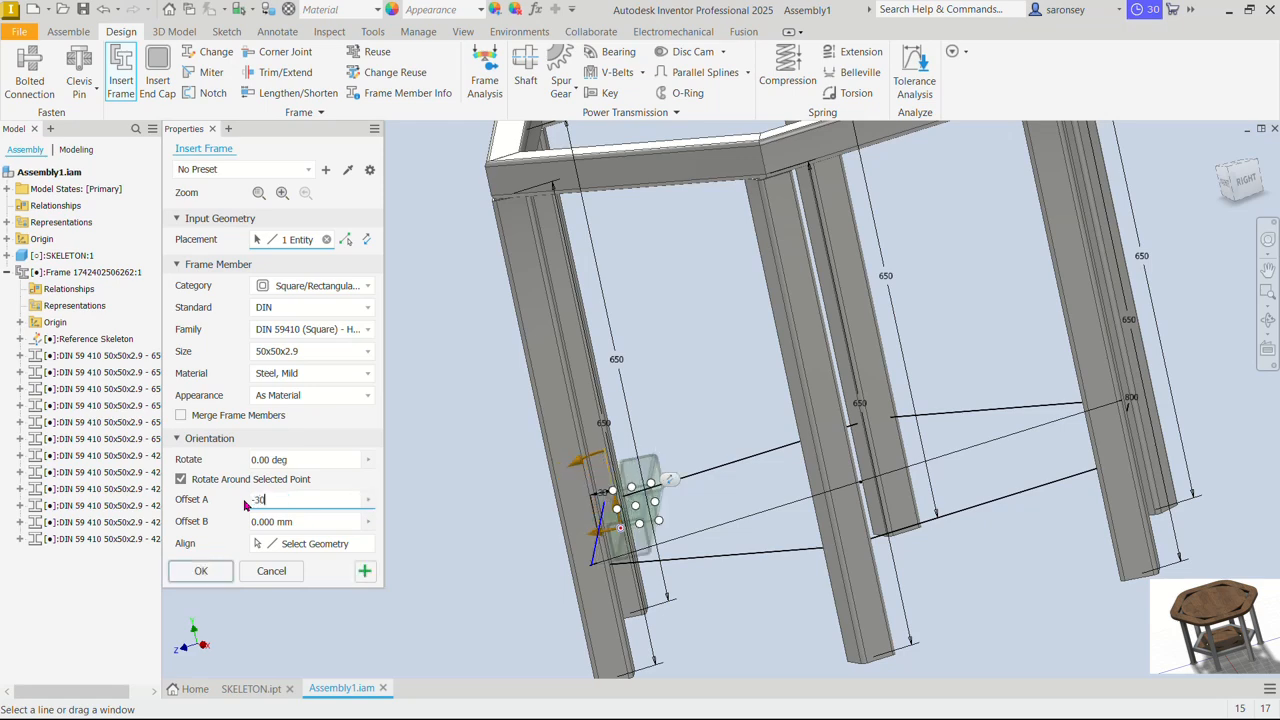
{"action": "middle_click_drag", "start_coordinate": [675, 607], "coordinate": [679, 603], "text": "shift"}
{"action": "scroll", "coordinate": [630, 553], "scroll_direction": "up", "scroll_amount": 5}
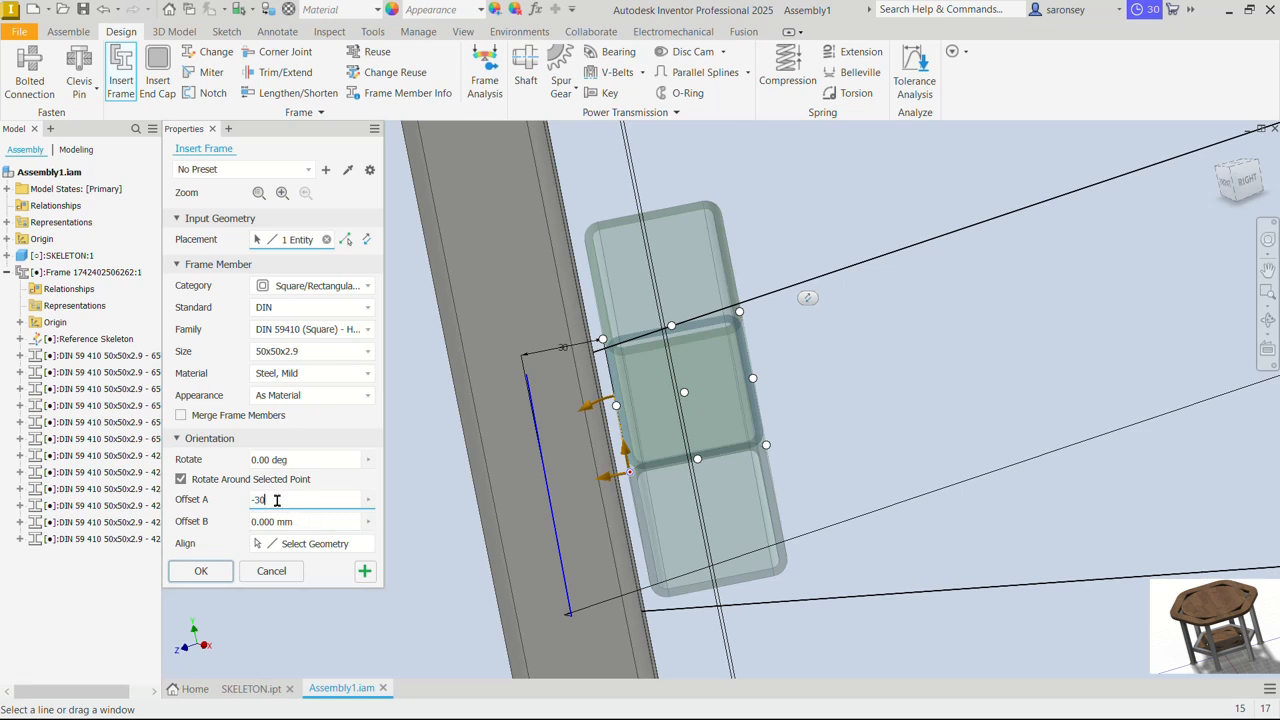
{"action": "key", "text": "BackSpace"}
{"action": "key", "text": "BackSpace"}
{"action": "type", "text": "21"}
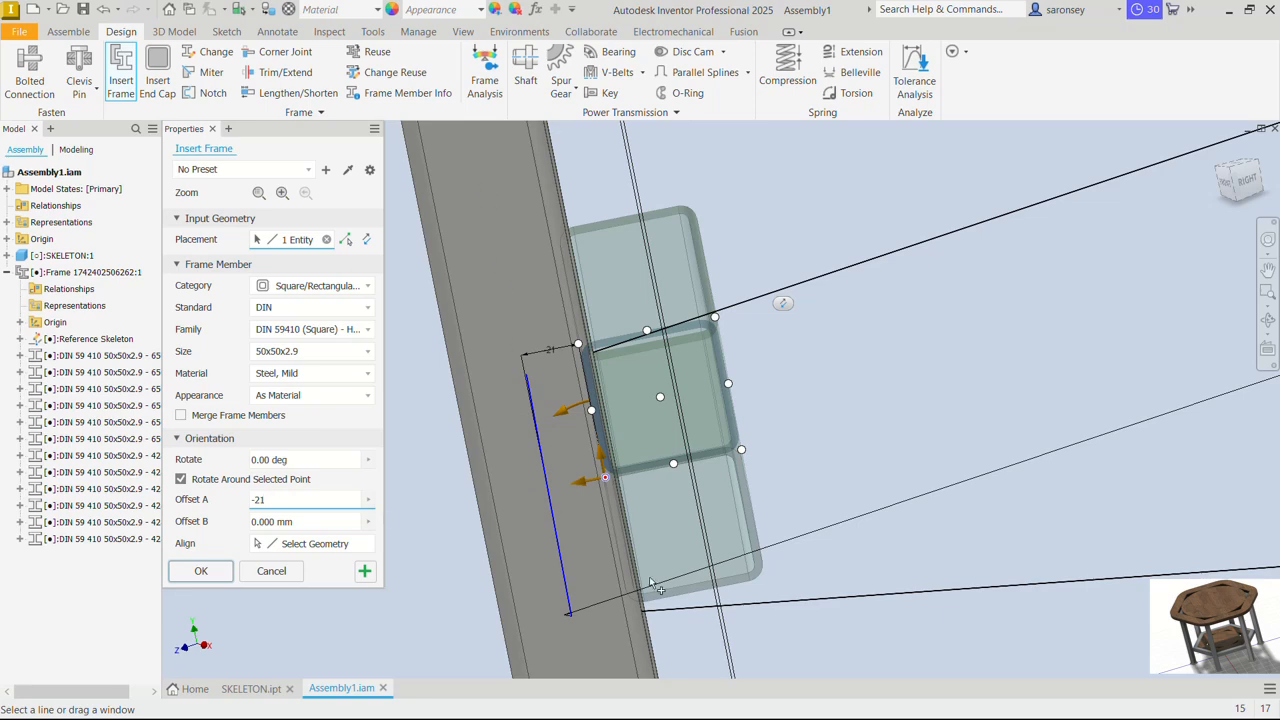
Try Offset A values of -23, -28 and -25 mm for the lower tube and compare its fit against the leg
{"action": "middle_click_drag", "start_coordinate": [697, 608], "coordinate": [680, 607], "text": "shift"}
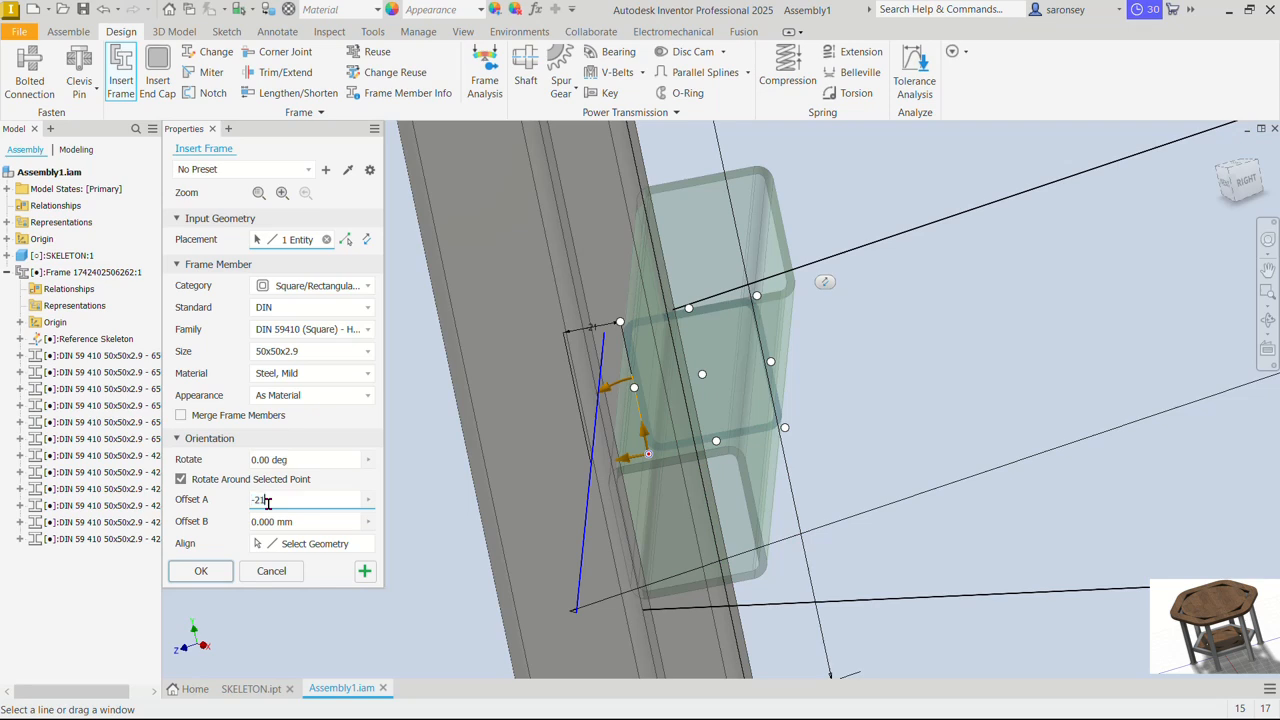
{"action": "key", "text": "BackSpace"}
{"action": "type", "text": "3"}
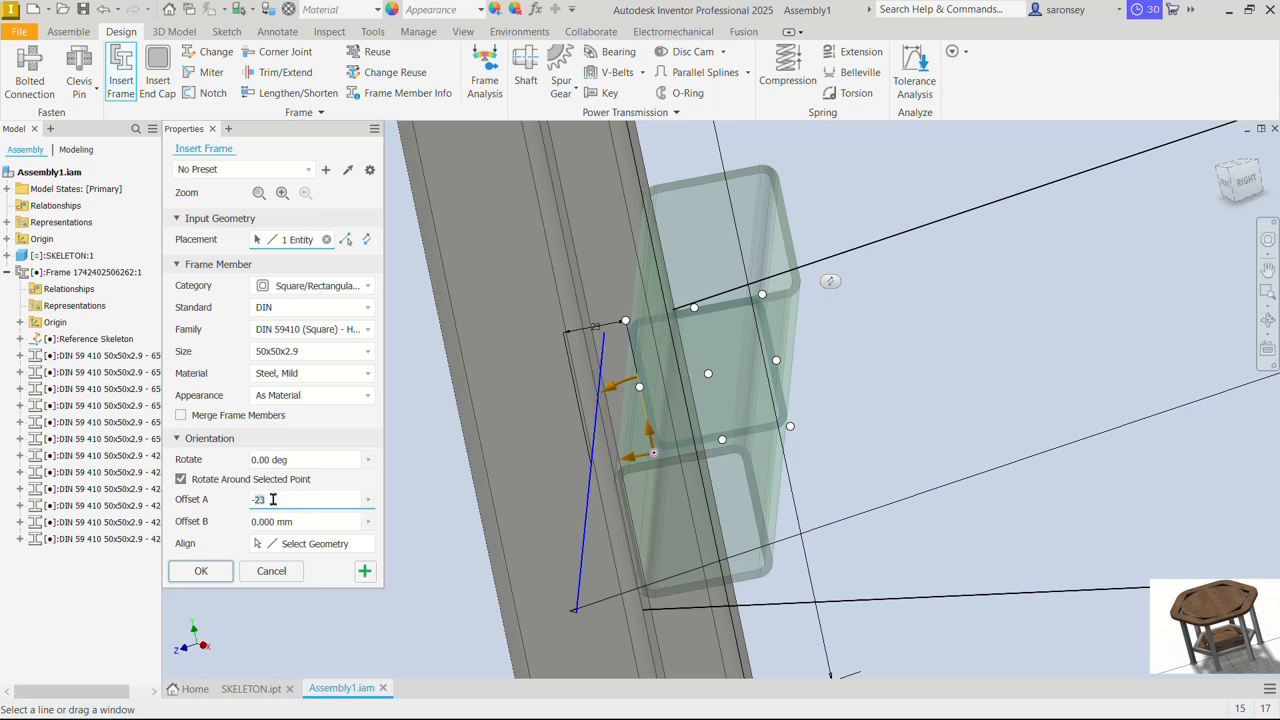
{"action": "key", "text": "BackSpace"}
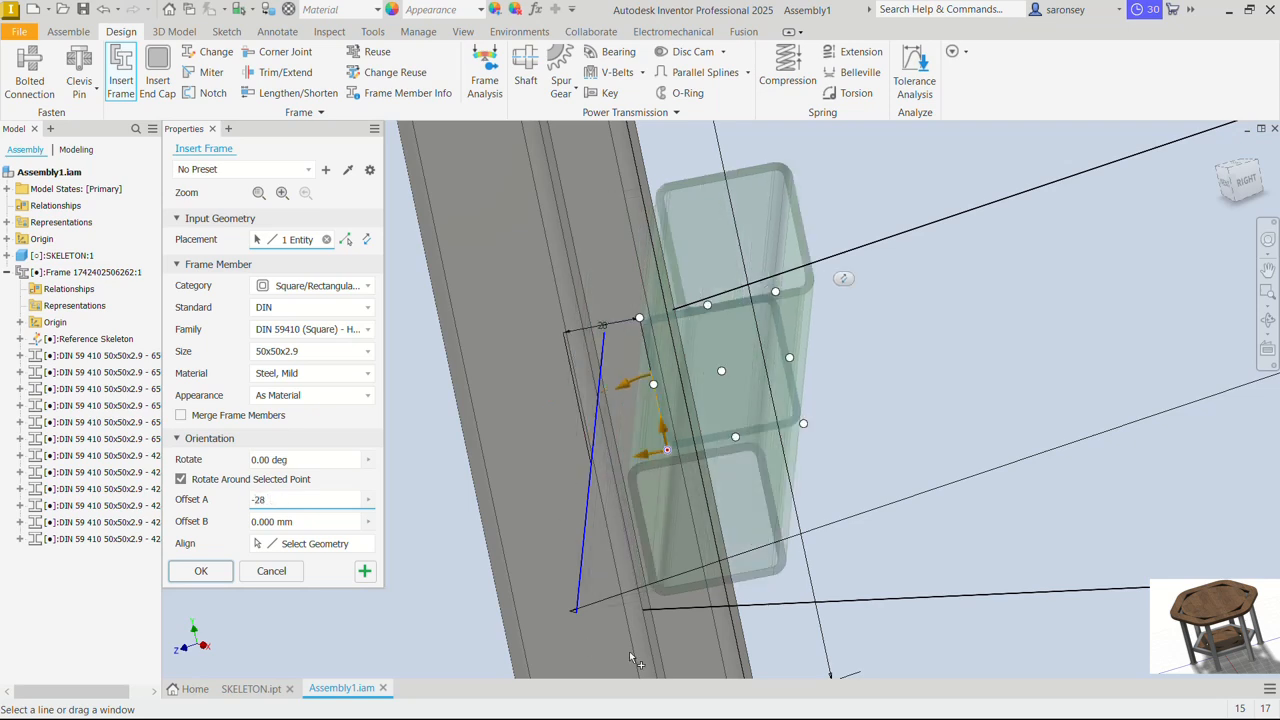
{"action": "middle_click_drag", "start_coordinate": [744, 605], "coordinate": [753, 592], "text": "shift"}
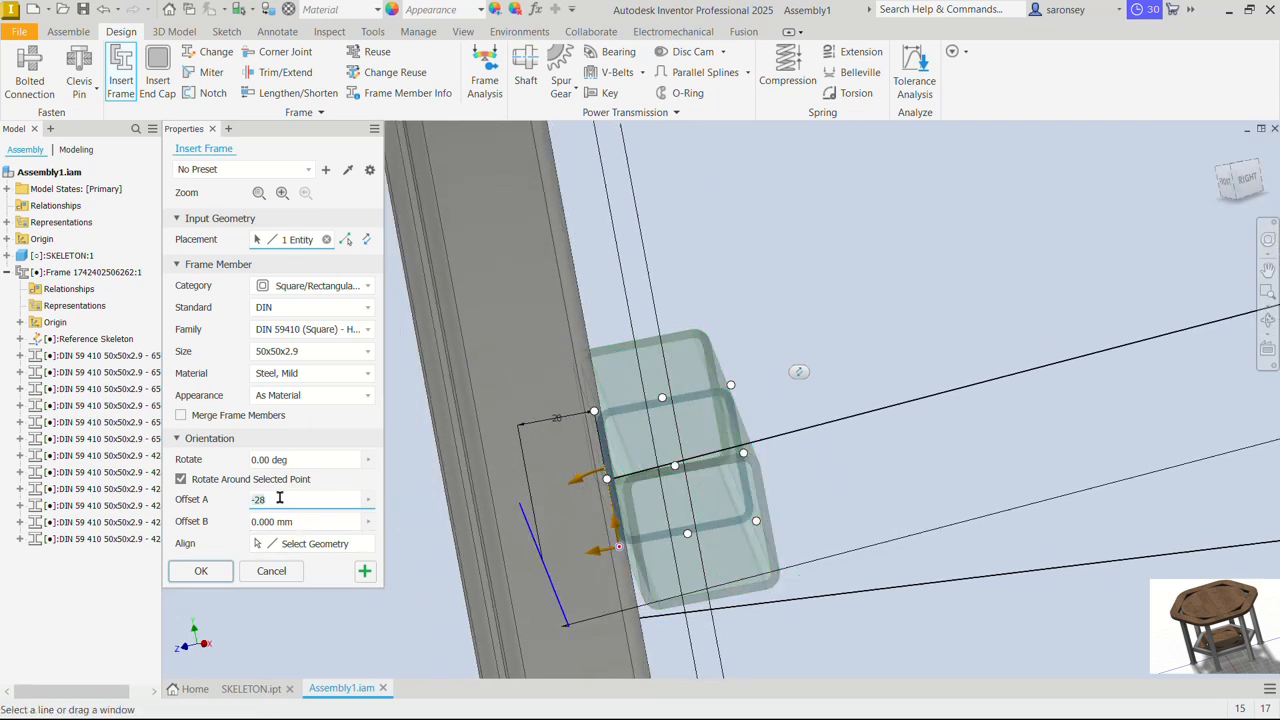
{"action": "key", "text": "BackSpace"}
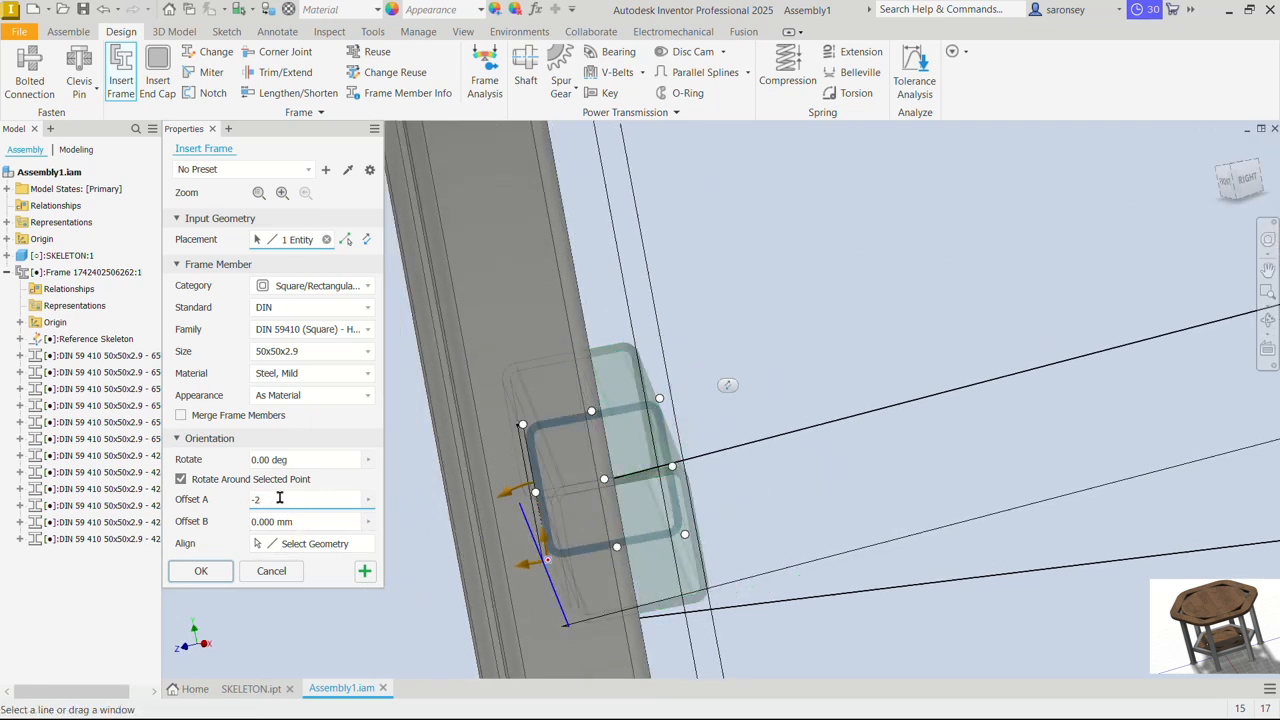
{"action": "type", "text": "5"}
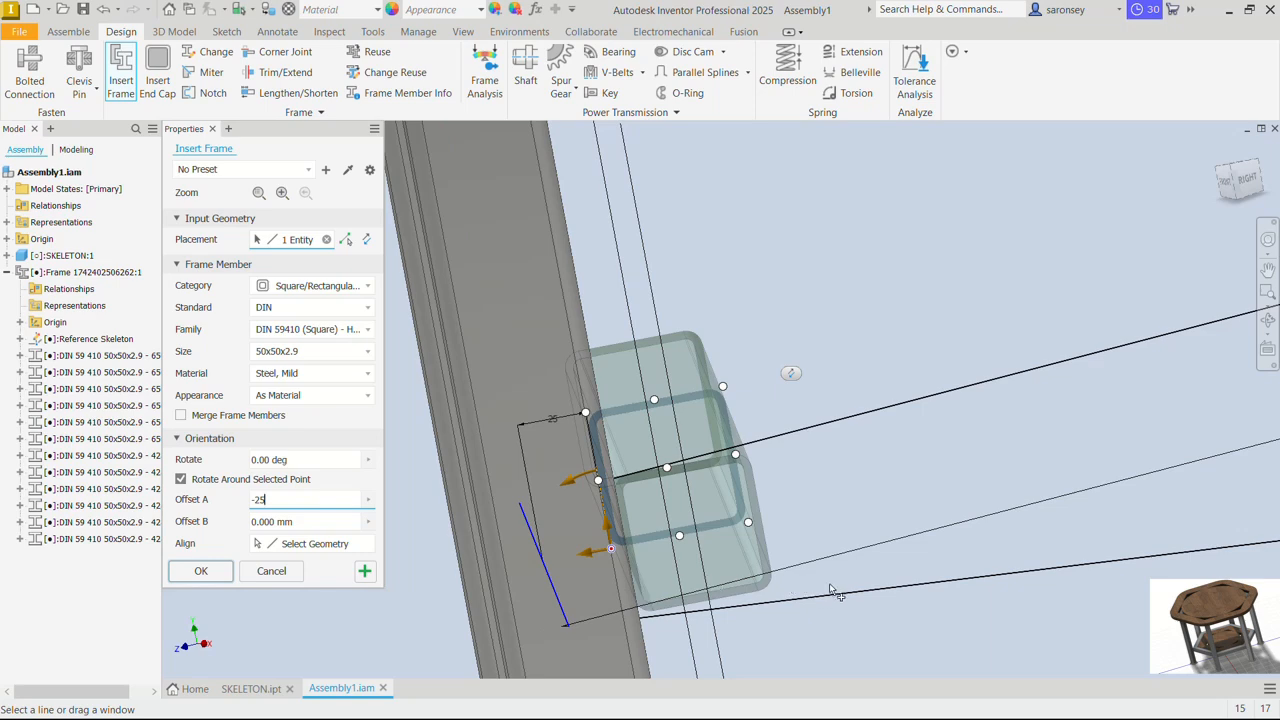
Try Offset A values of -24 mm and -26 mm for the lower tube beside the leg
{"action": "middle_click_drag", "start_coordinate": [817, 589], "coordinate": [823, 595], "text": "shift"}
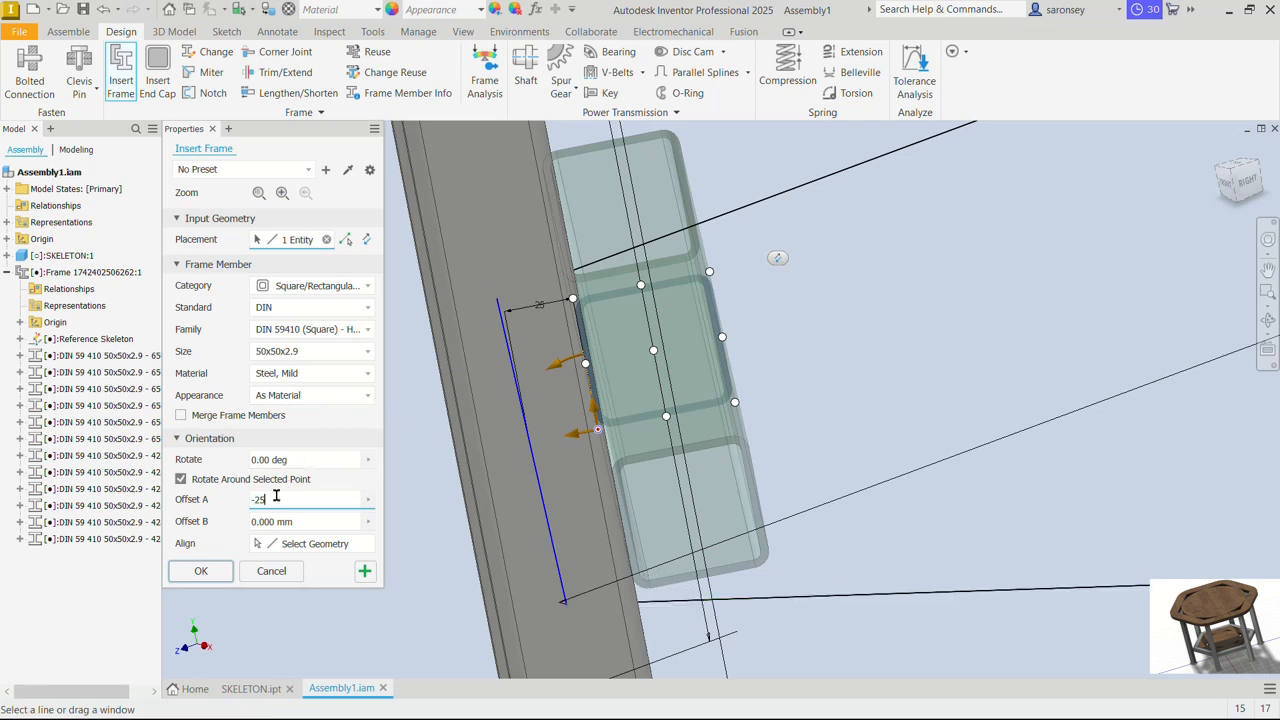
{"action": "key", "text": "BackSpace"}
{"action": "type", "text": "4"}
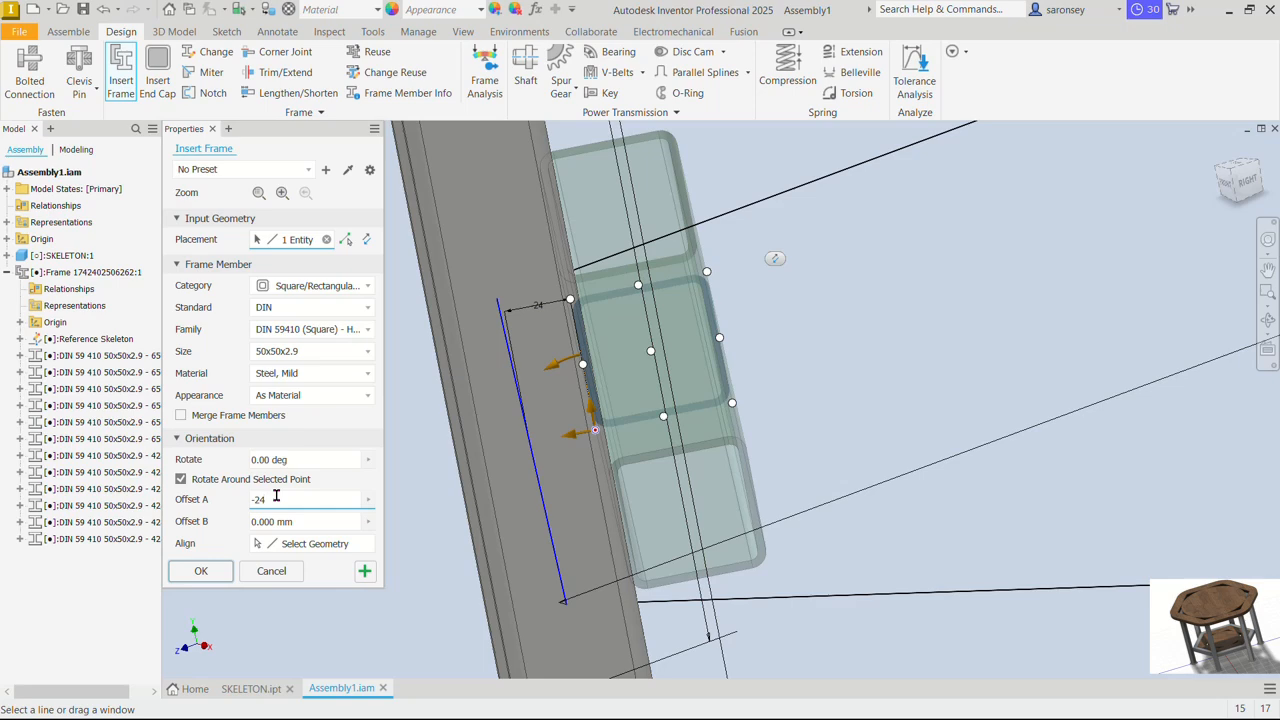
{"action": "key", "text": "BackSpace"}
{"action": "type", "text": "6"}
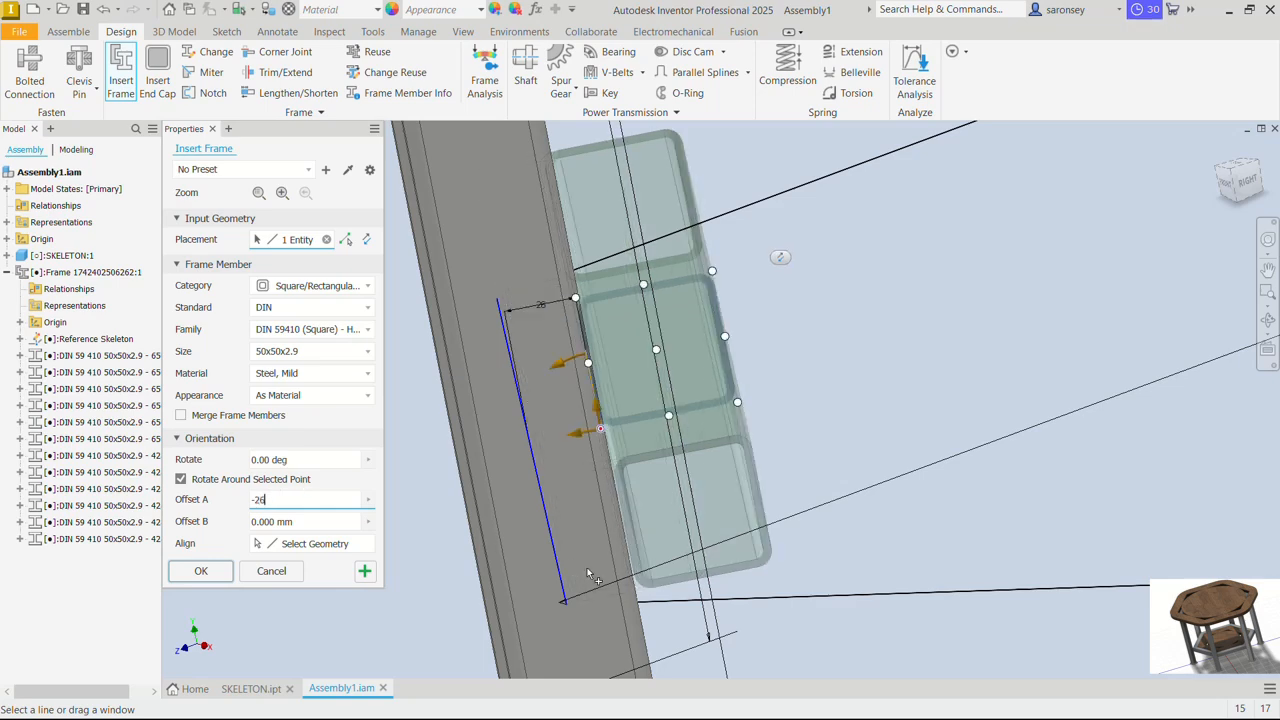
Set the lower tube's Offset A to -27 mm and check its fit against the leg's inner edge
{"action": "scroll", "coordinate": [635, 535], "scroll_direction": "up", "scroll_amount": 3}
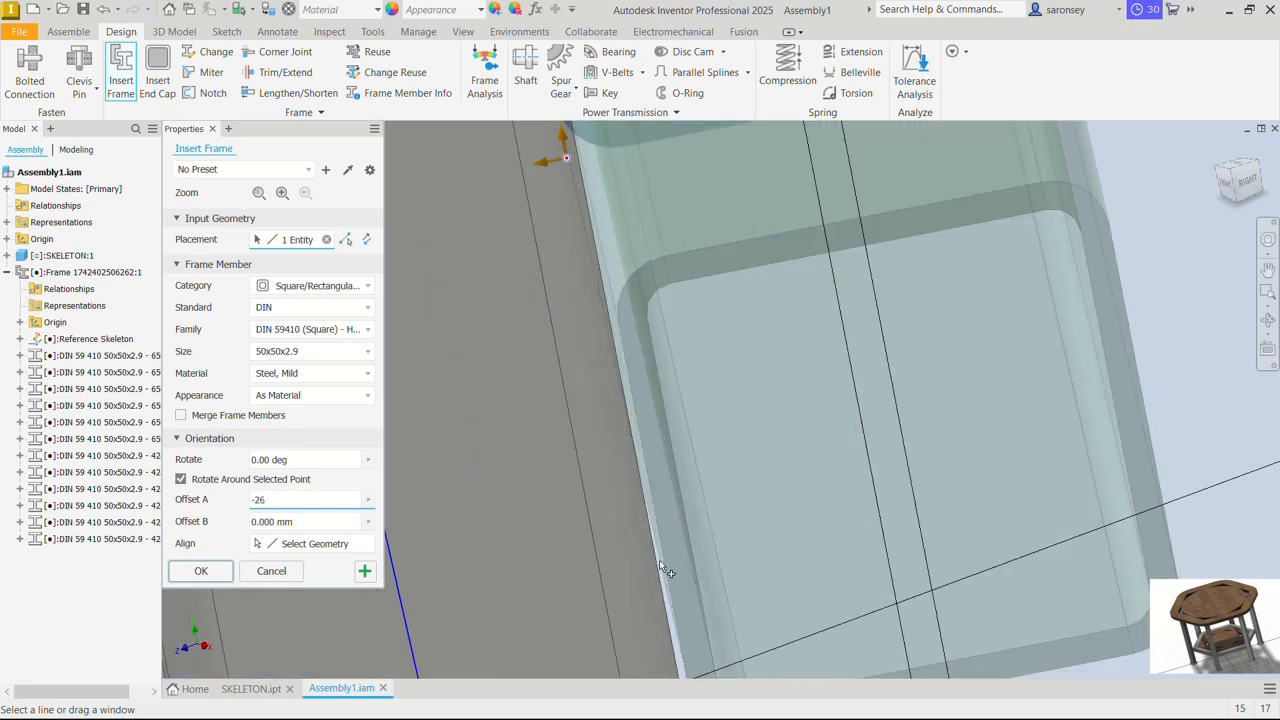
{"action": "scroll", "coordinate": [659, 559], "scroll_direction": "down", "scroll_amount": 5}
{"action": "key", "text": "F4"}
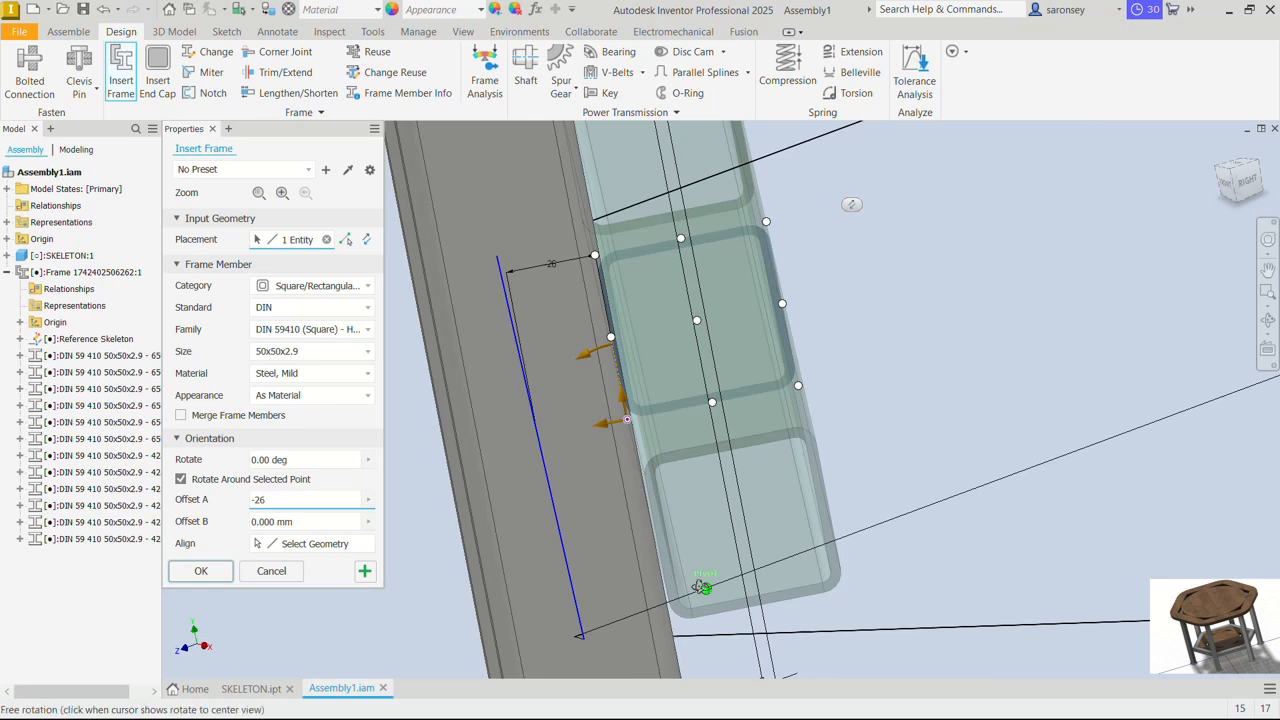
{"action": "middle_click_drag", "start_coordinate": [700, 587], "coordinate": [680, 590], "text": "shift"}
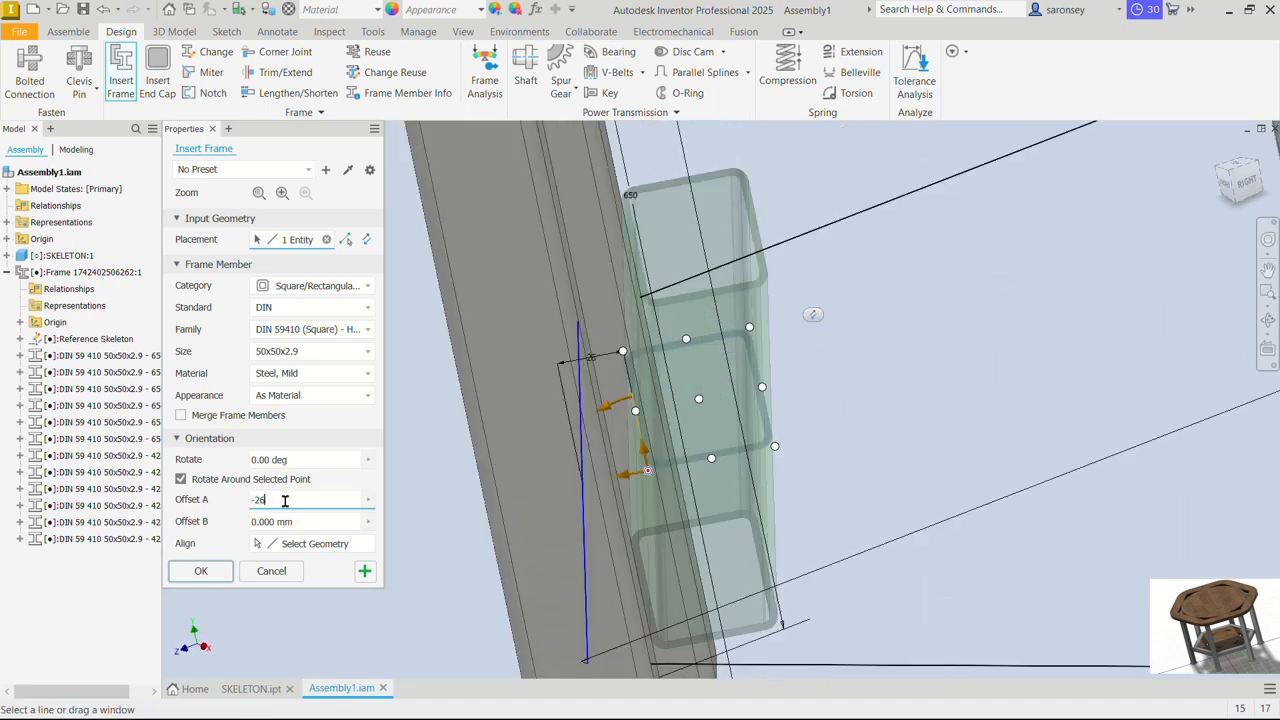
{"action": "key", "text": "BackSpace"}
{"action": "type", "text": "7"}
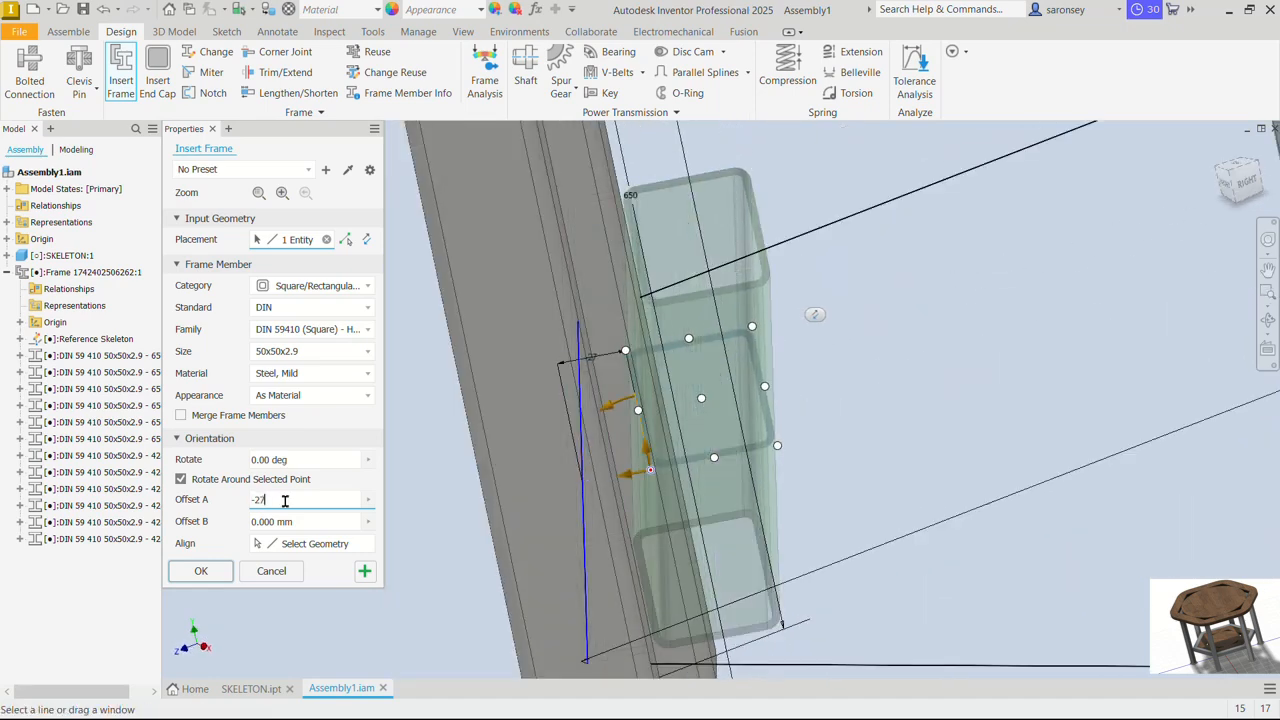
{"action": "mouse_move", "coordinate": [847, 614]}
{"action": "middle_mouse_down", "text": "shift"}
{"action": "mouse_move", "coordinate": [829, 360]}
{"action": "mouse_move", "coordinate": [855, 190]}
{"action": "mouse_move", "coordinate": [829, 394]}
{"action": "mouse_move", "coordinate": [795, 185]}
{"action": "middle_mouse_up", "text": "shift"}
{"action": "scroll", "coordinate": [612, 510], "scroll_direction": "down", "scroll_amount": 3}
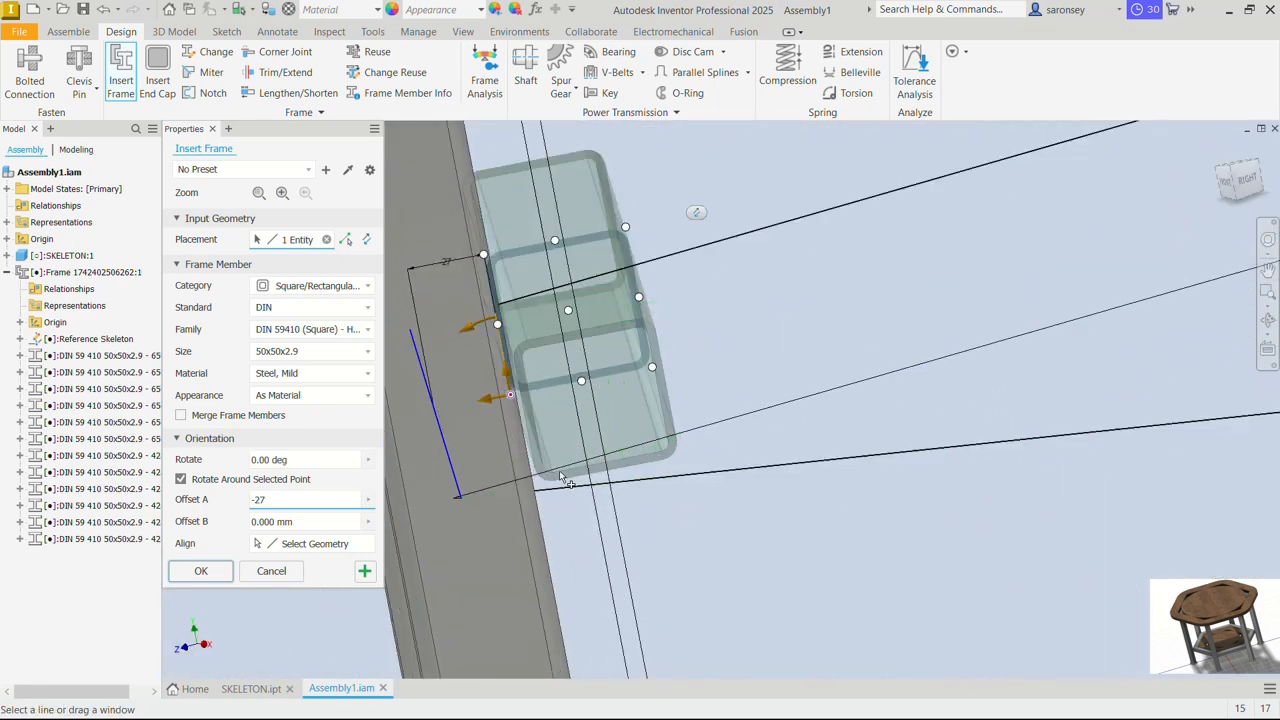
{"action": "middle_click_drag", "start_coordinate": [557, 492], "coordinate": [547, 478], "text": "shift"}
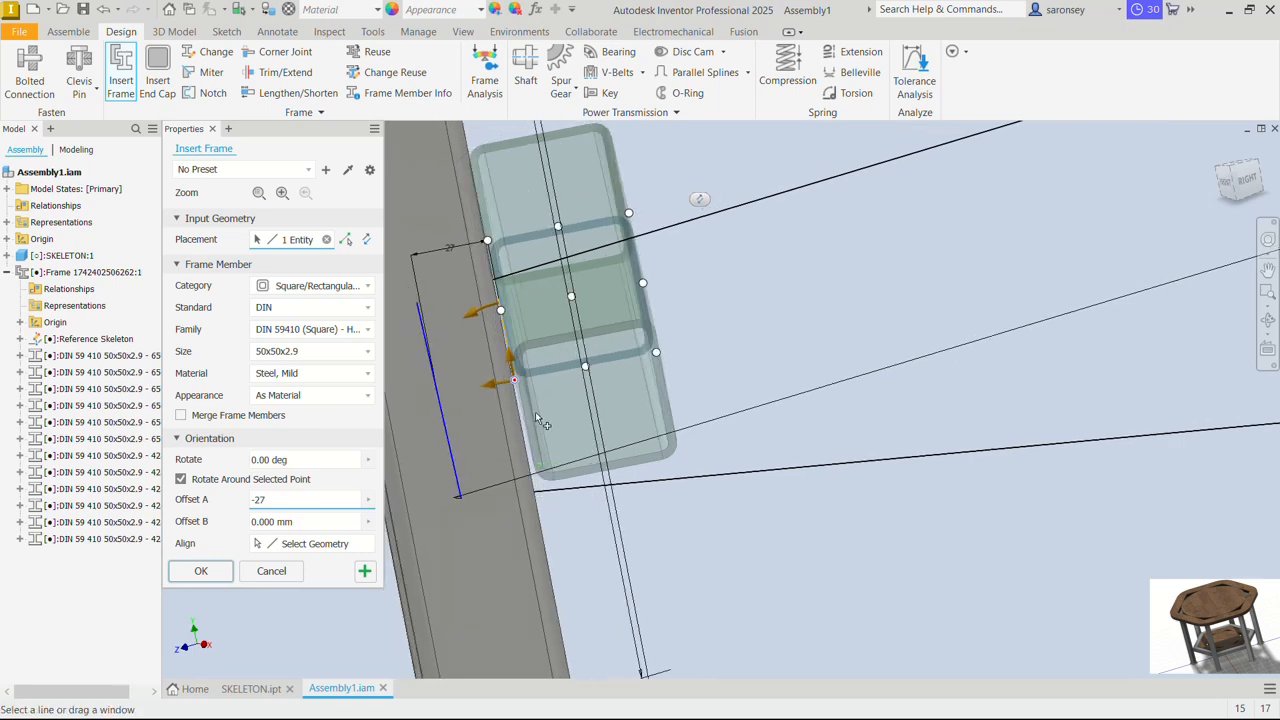
{"action": "scroll", "coordinate": [686, 548], "scroll_direction": "up", "scroll_amount": 4}
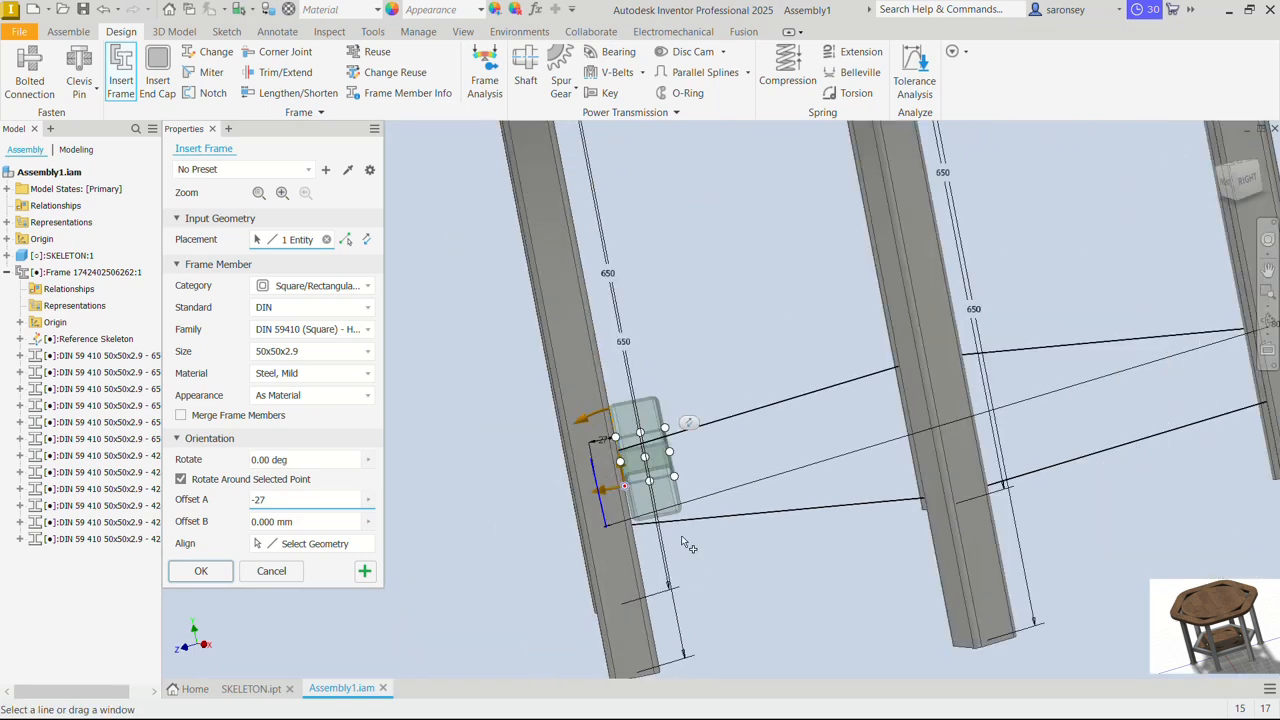
Add the other five lower hexagon lines as placement lines for the frame members
{"action": "middle_click_drag", "start_coordinate": [683, 538], "coordinate": [594, 489]}
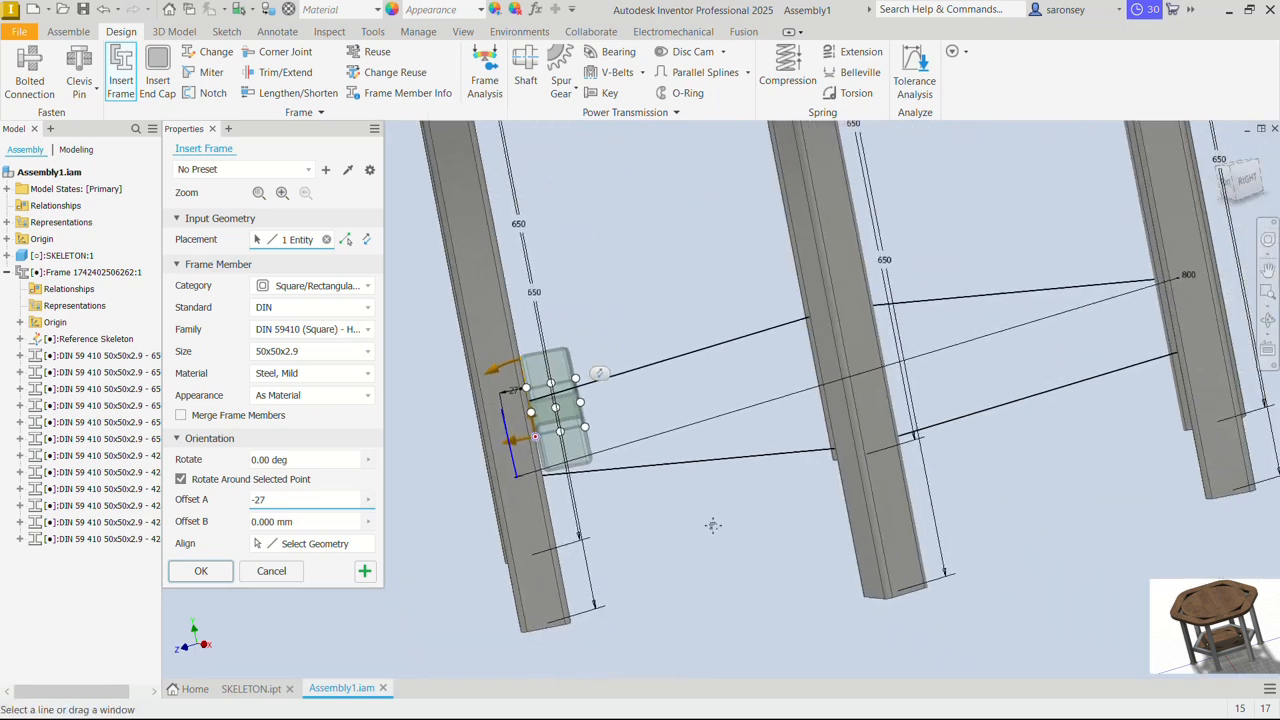
{"action": "left_click", "coordinate": [710, 460]}
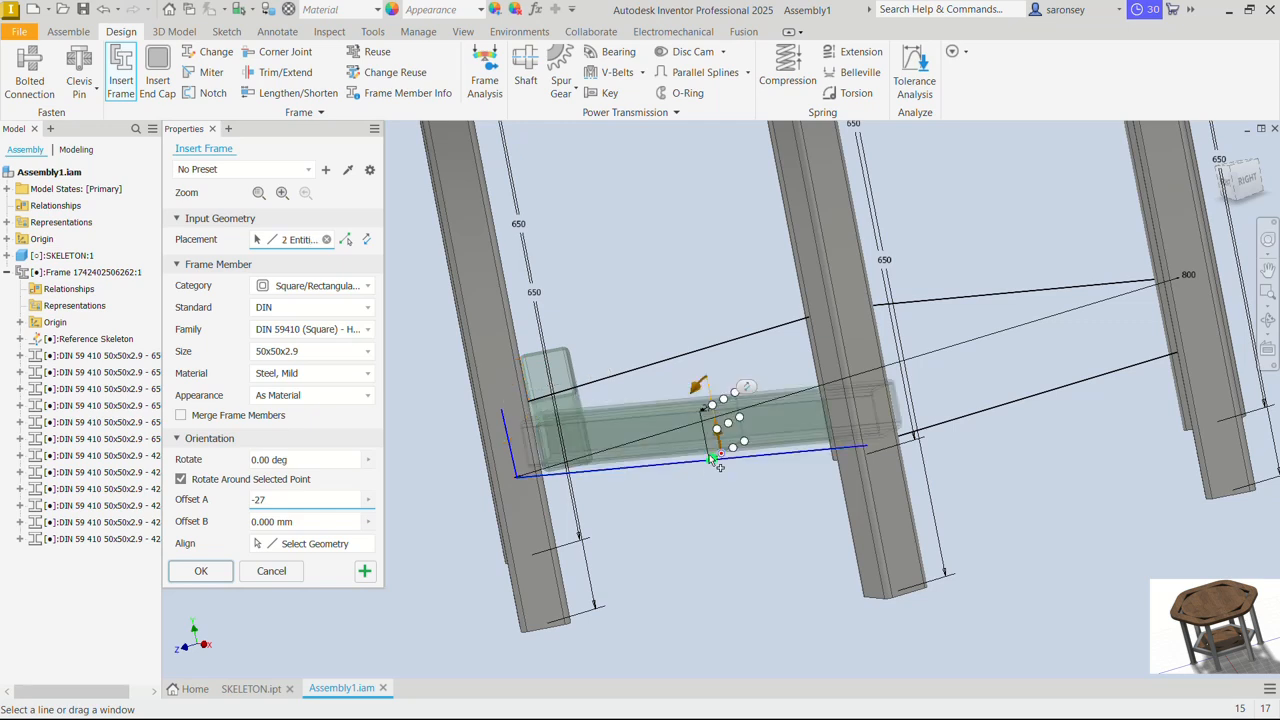
{"action": "left_click", "coordinate": [683, 357]}
{"action": "left_click", "coordinate": [942, 300]}
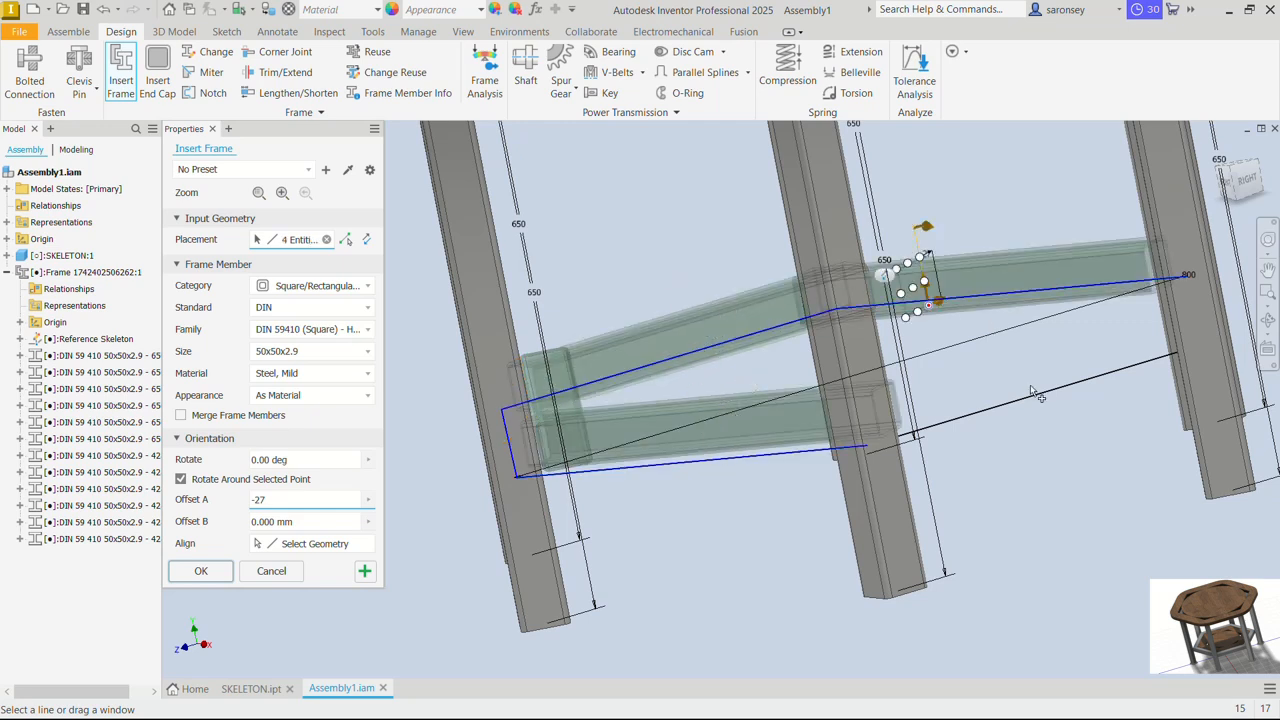
{"action": "left_click", "coordinate": [1024, 398]}
{"action": "scroll", "coordinate": [1001, 407], "scroll_direction": "down", "scroll_amount": 3}
{"action": "middle_click_drag", "start_coordinate": [1010, 418], "coordinate": [1052, 415], "text": "shift"}
{"action": "left_click", "coordinate": [1059, 416]}
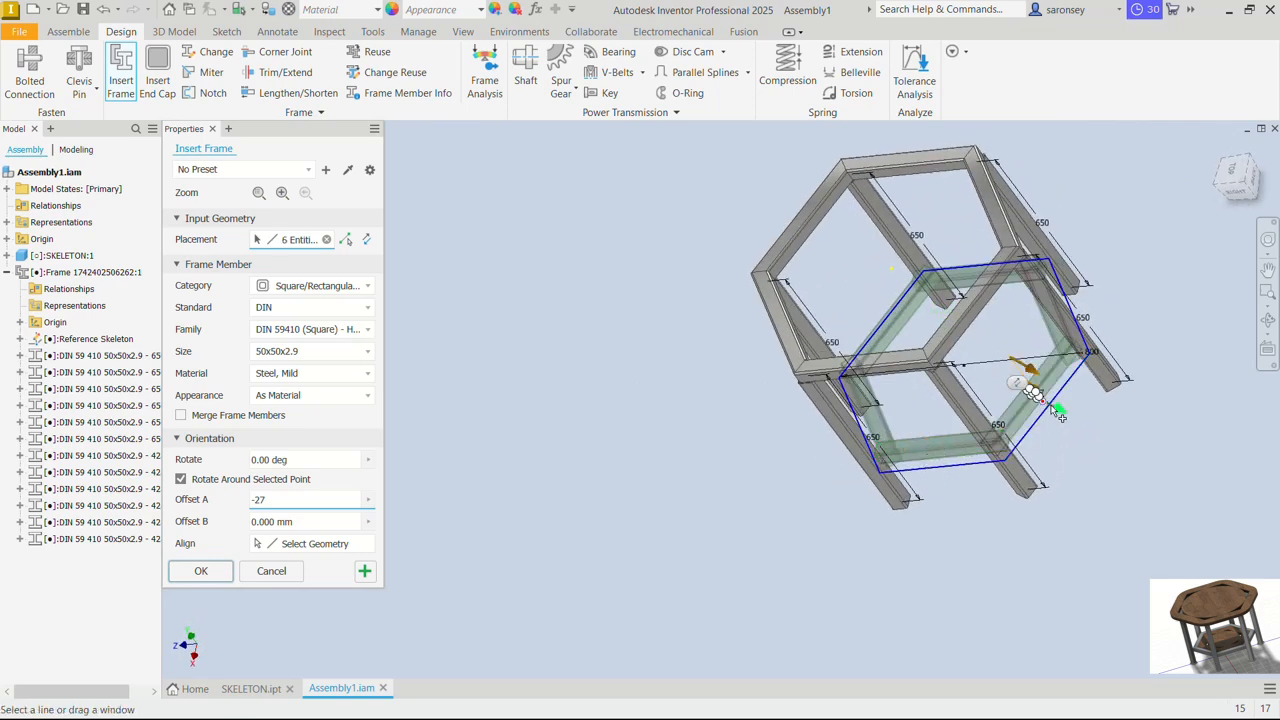
{"action": "middle_click_drag", "start_coordinate": [915, 583], "coordinate": [986, 564], "text": "shift"}
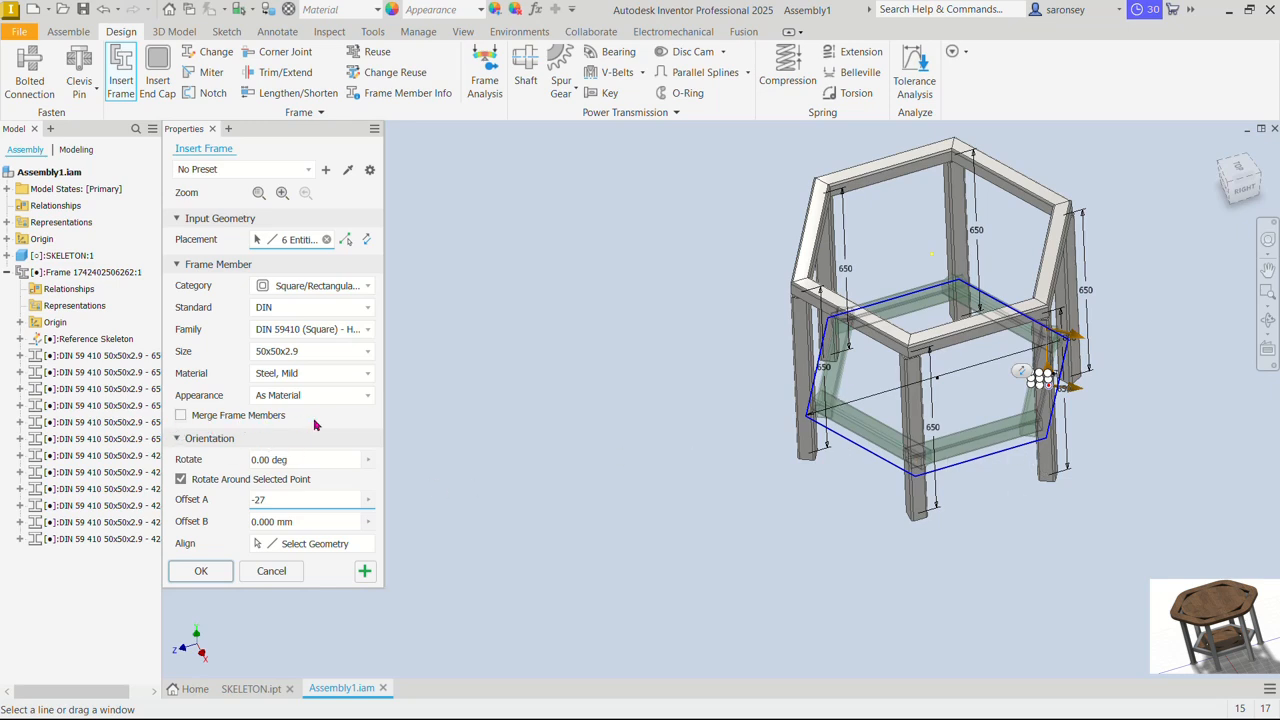
Enable merging of frame members and insert the lower hexagon tube, accepting the proposed member name
{"action": "left_click", "coordinate": [181, 416]}
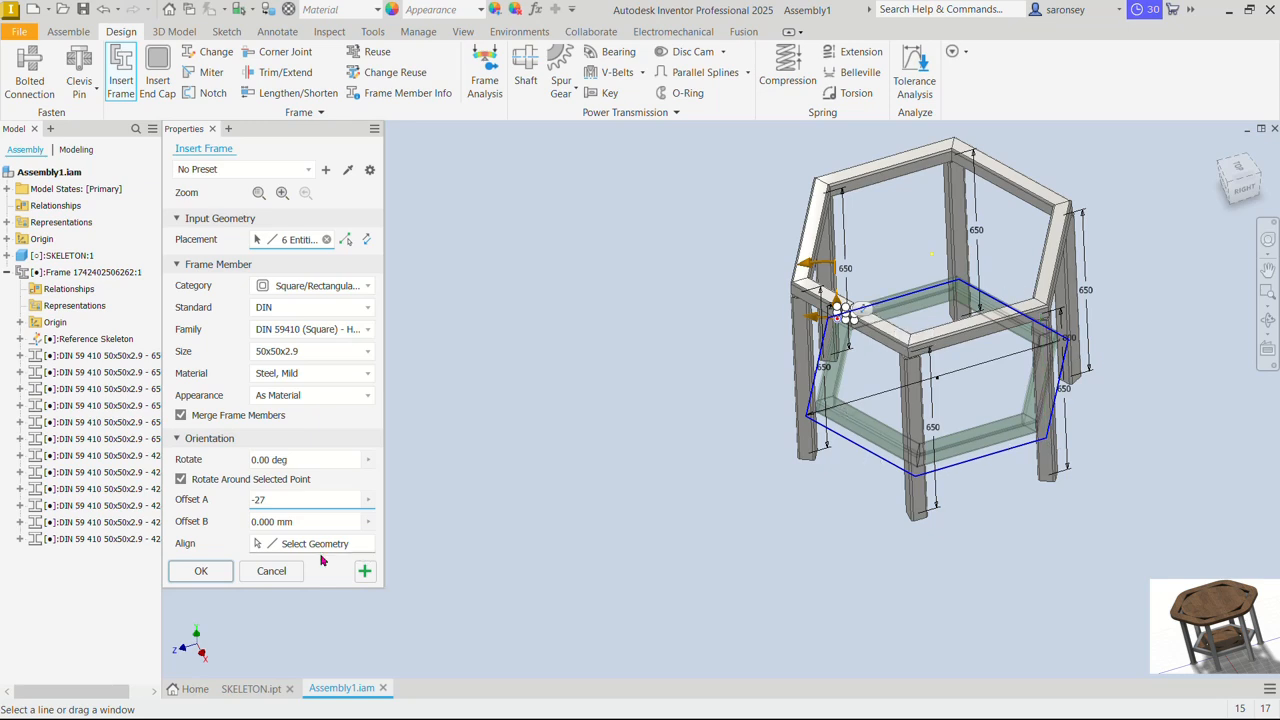
{"action": "left_click", "coordinate": [221, 571]}
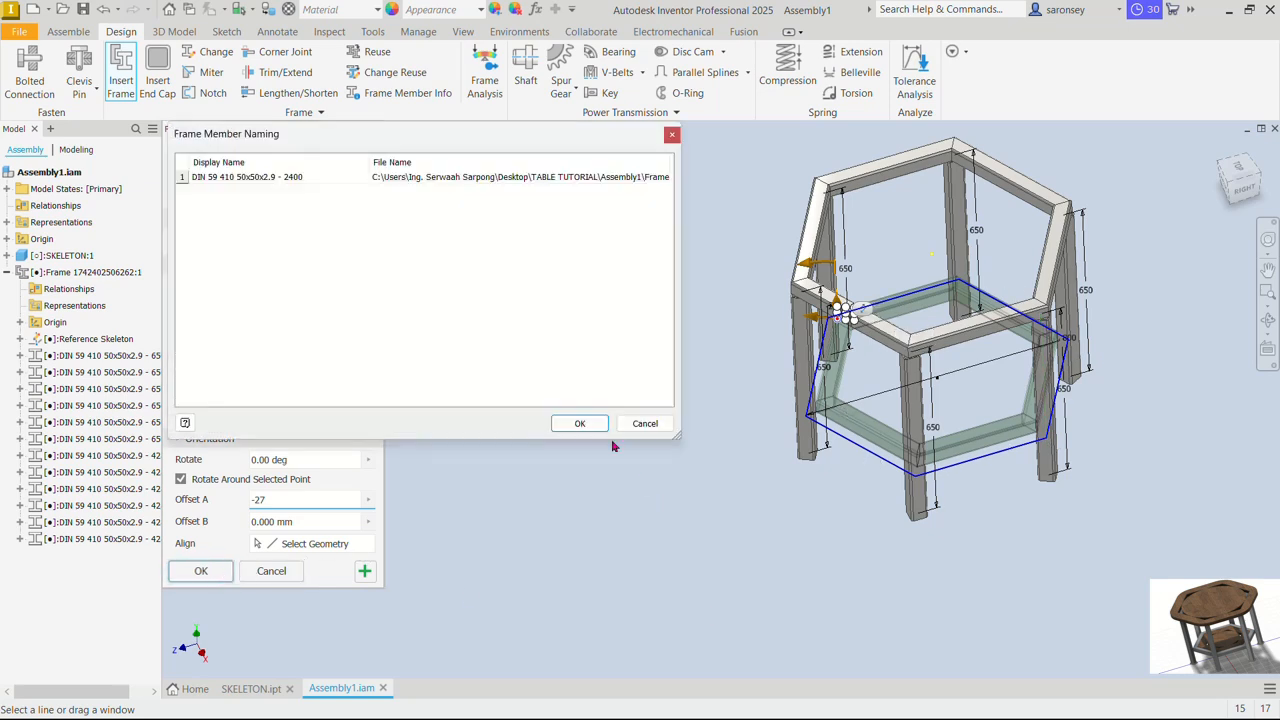
{"action": "left_click", "coordinate": [580, 423]}
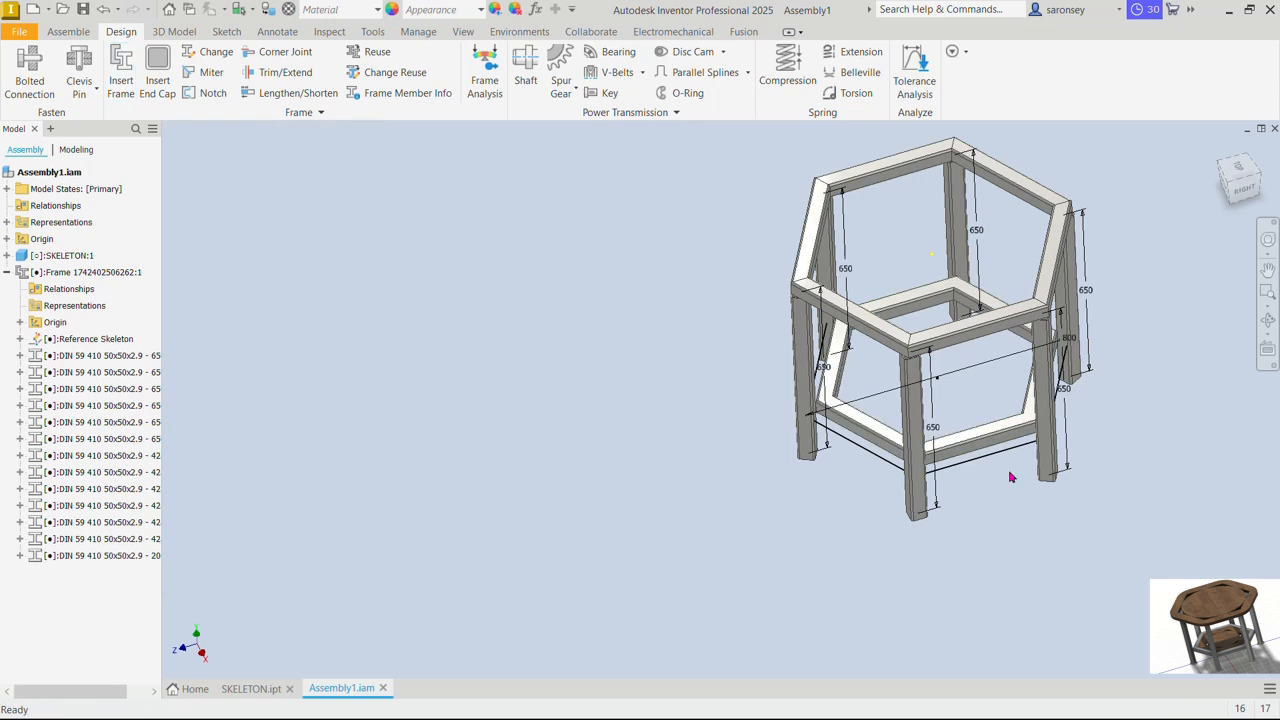
Turn off the visibility of the SKELETON part so only the steel frame is shown
{"action": "middle_click_drag", "start_coordinate": [1010, 477], "coordinate": [894, 514]}
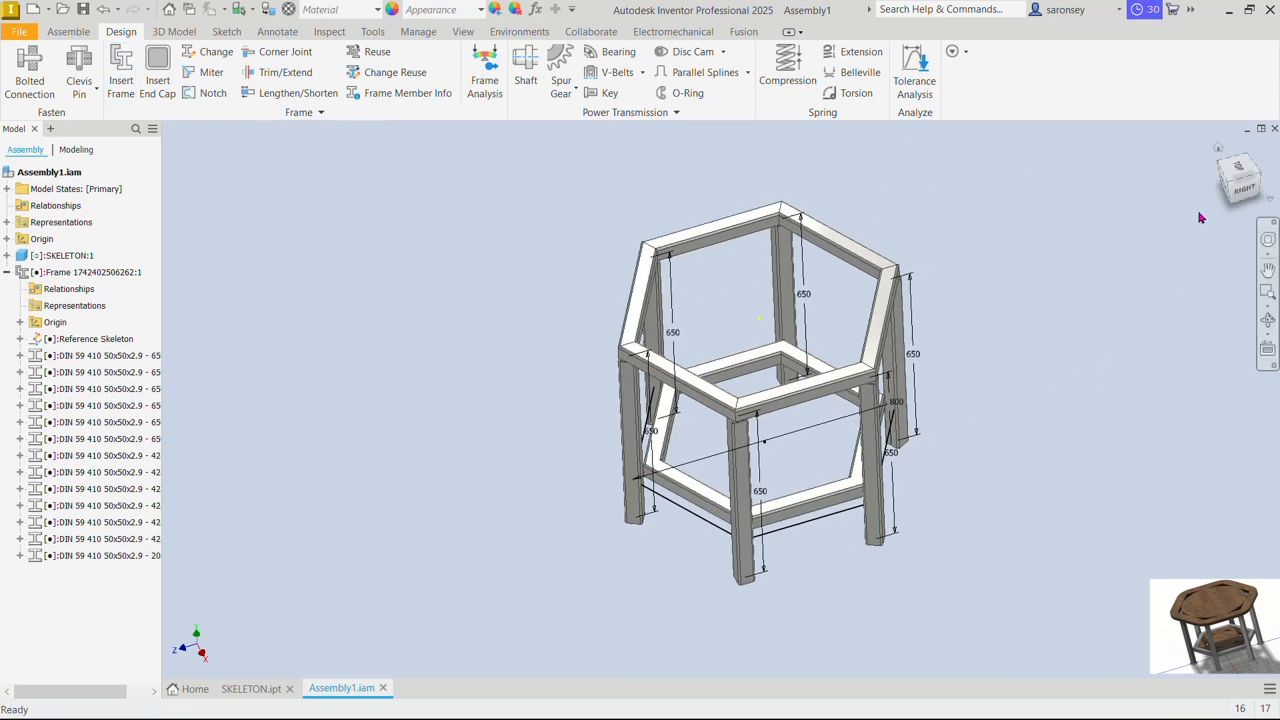
{"action": "left_click", "coordinate": [1221, 148]}
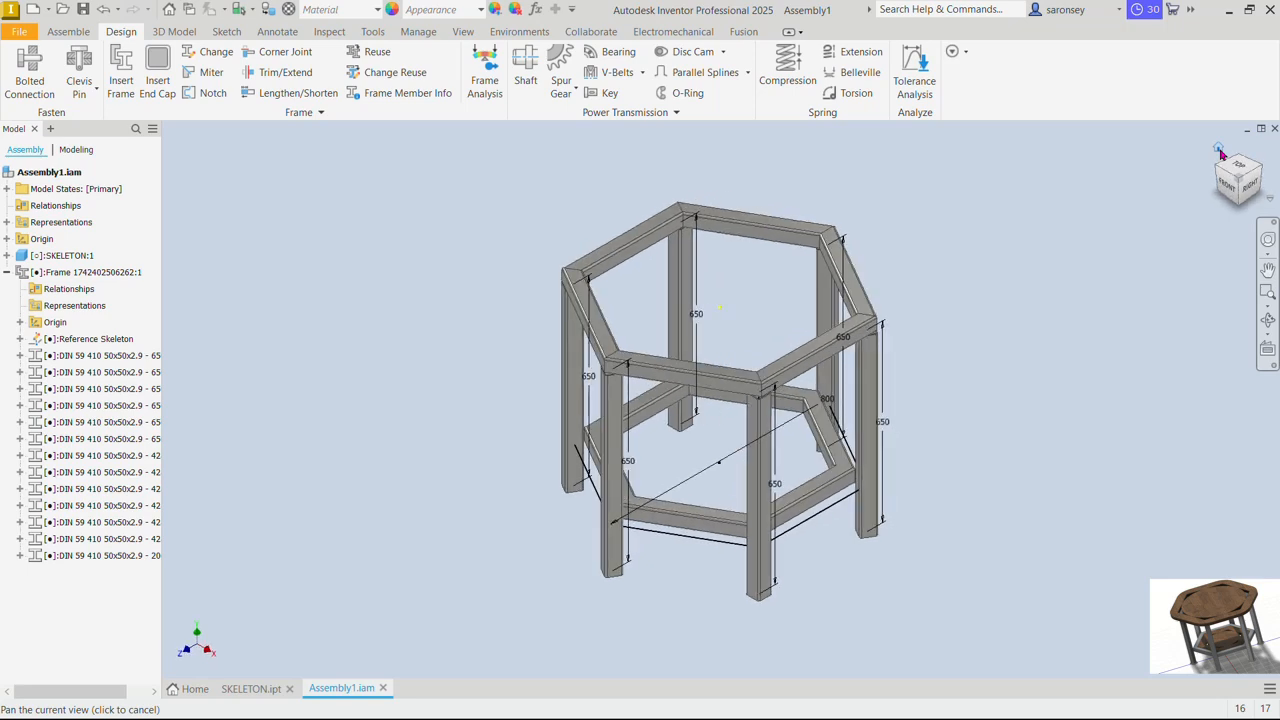
{"action": "left_click", "coordinate": [841, 466]}
{"action": "left_click", "coordinate": [587, 474]}
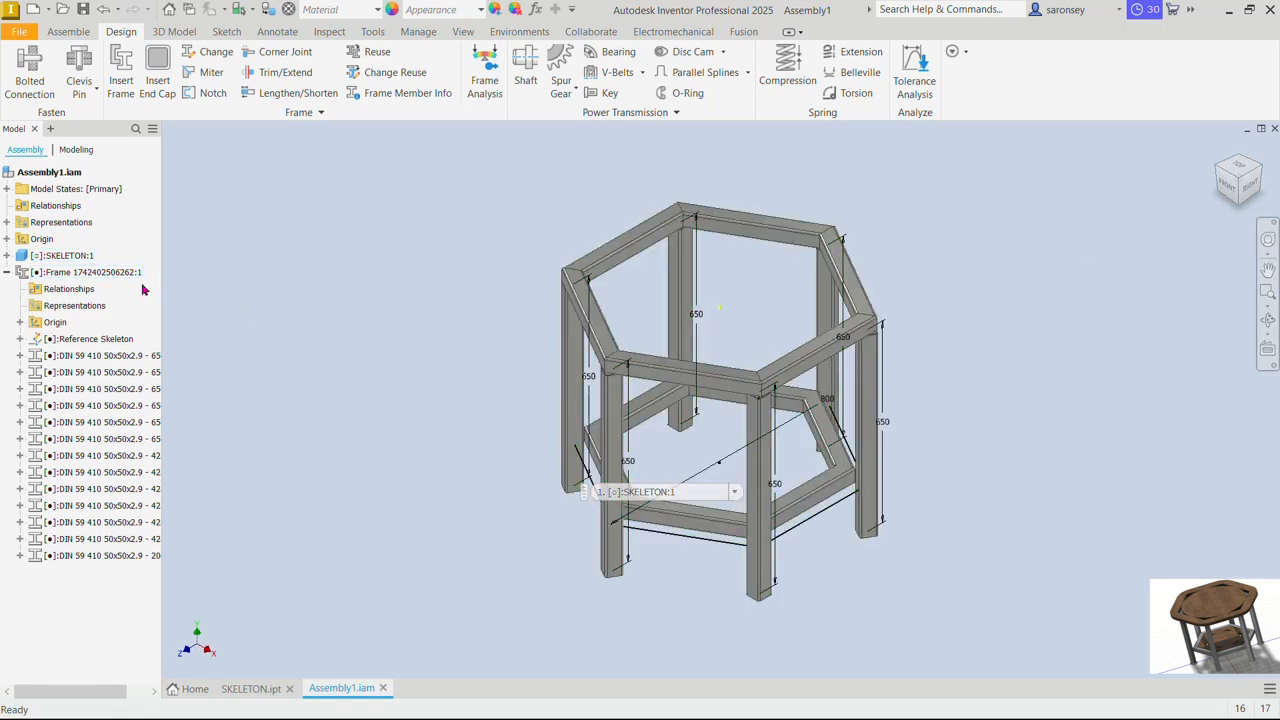
{"action": "left_click", "coordinate": [70, 257]}
{"action": "right_click", "coordinate": [70, 257]}
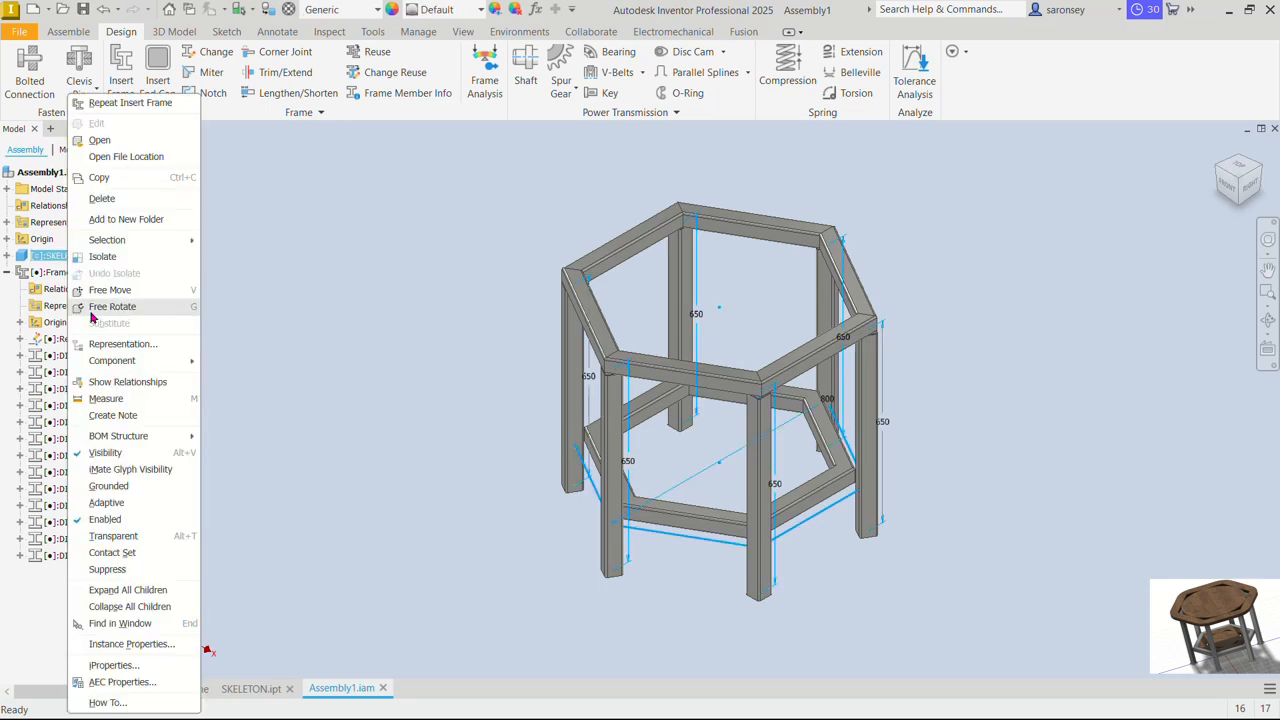
{"action": "left_click", "coordinate": [100, 446]}
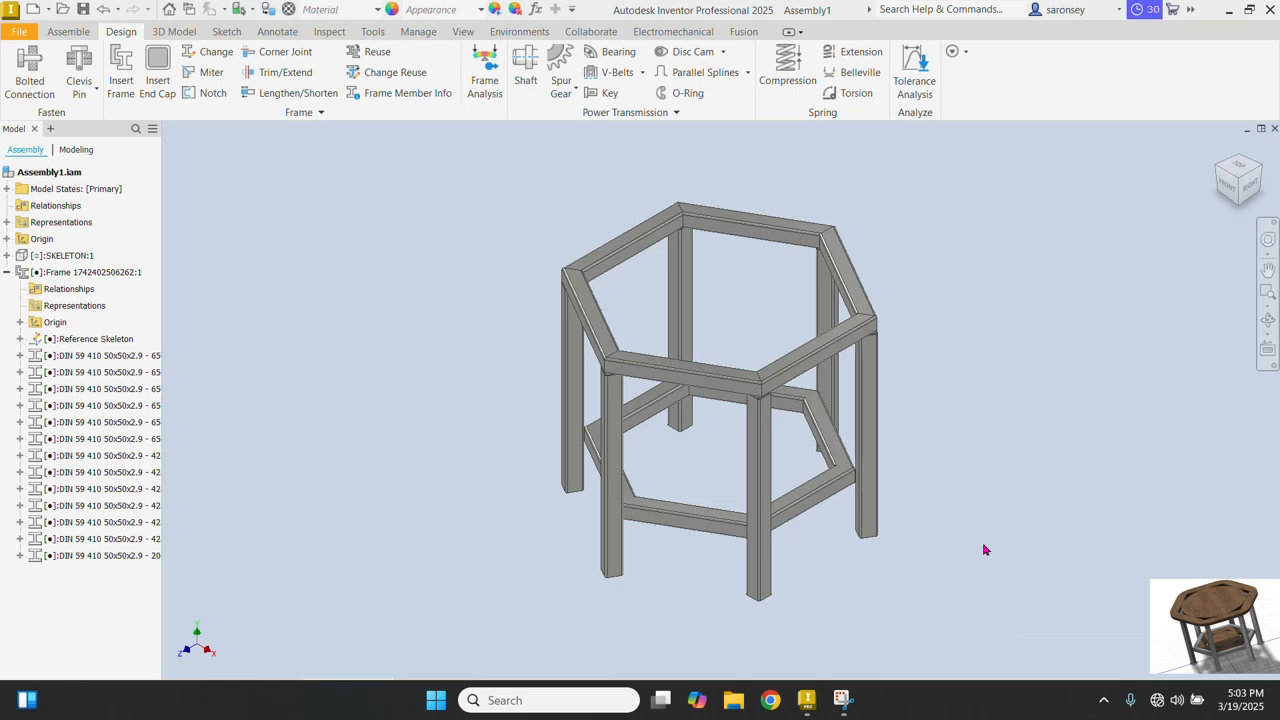
Start an end cap on the open bottom end face of one table leg
{"action": "middle_click_drag", "start_coordinate": [802, 613], "coordinate": [760, 433], "text": "shift"}
{"action": "scroll", "coordinate": [760, 440], "scroll_direction": "up", "scroll_amount": 4}
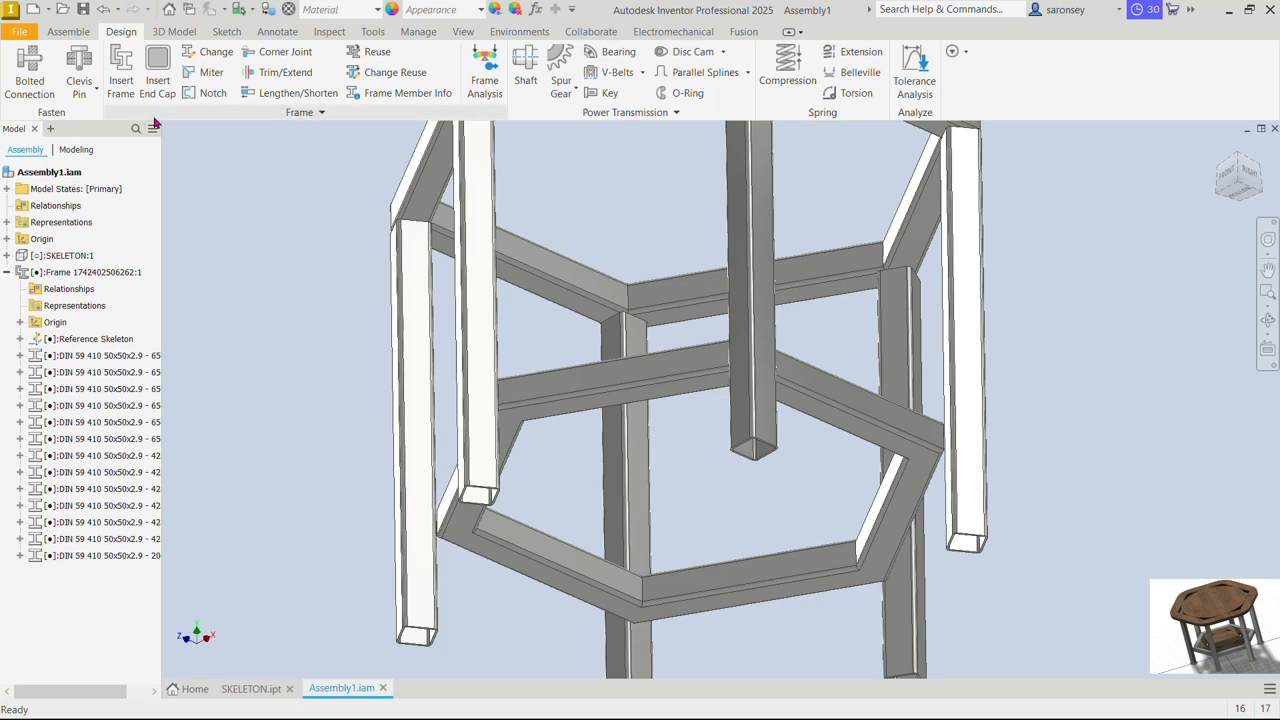
{"action": "left_click", "coordinate": [160, 62]}
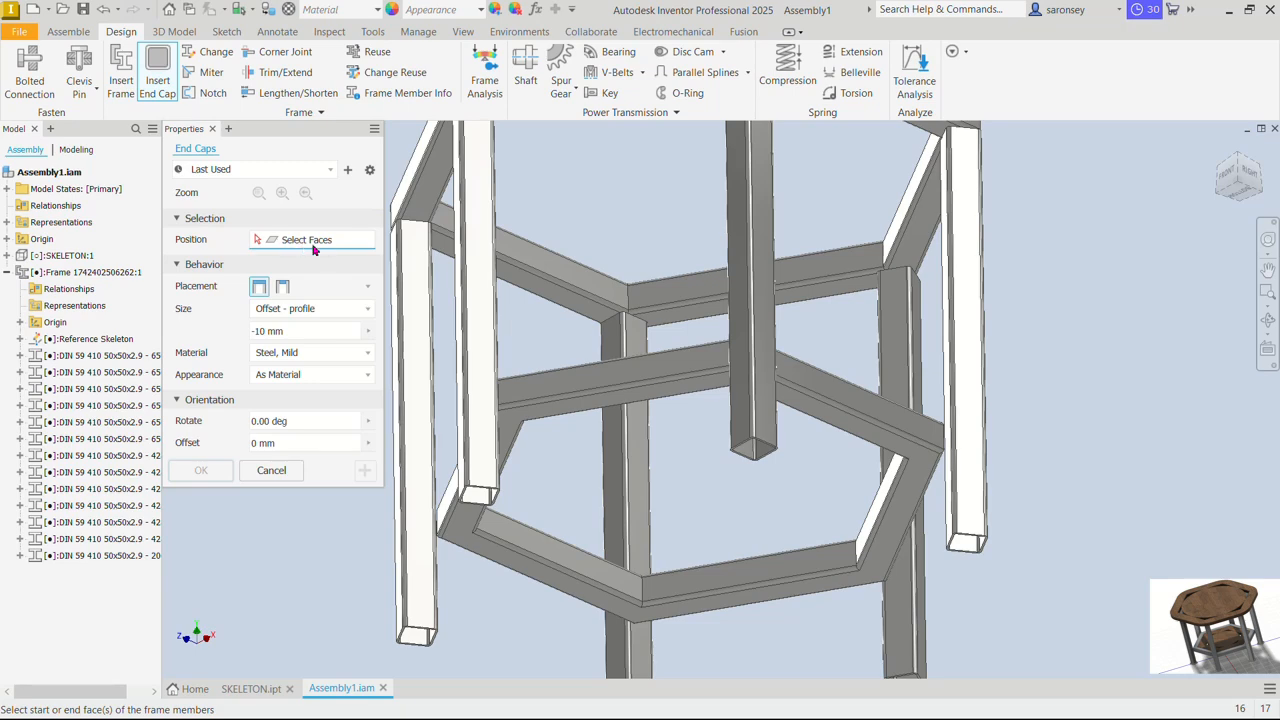
{"action": "middle_click_drag", "start_coordinate": [706, 493], "coordinate": [726, 413]}
{"action": "middle_click_drag", "start_coordinate": [617, 424], "coordinate": [609, 395], "text": "shift"}
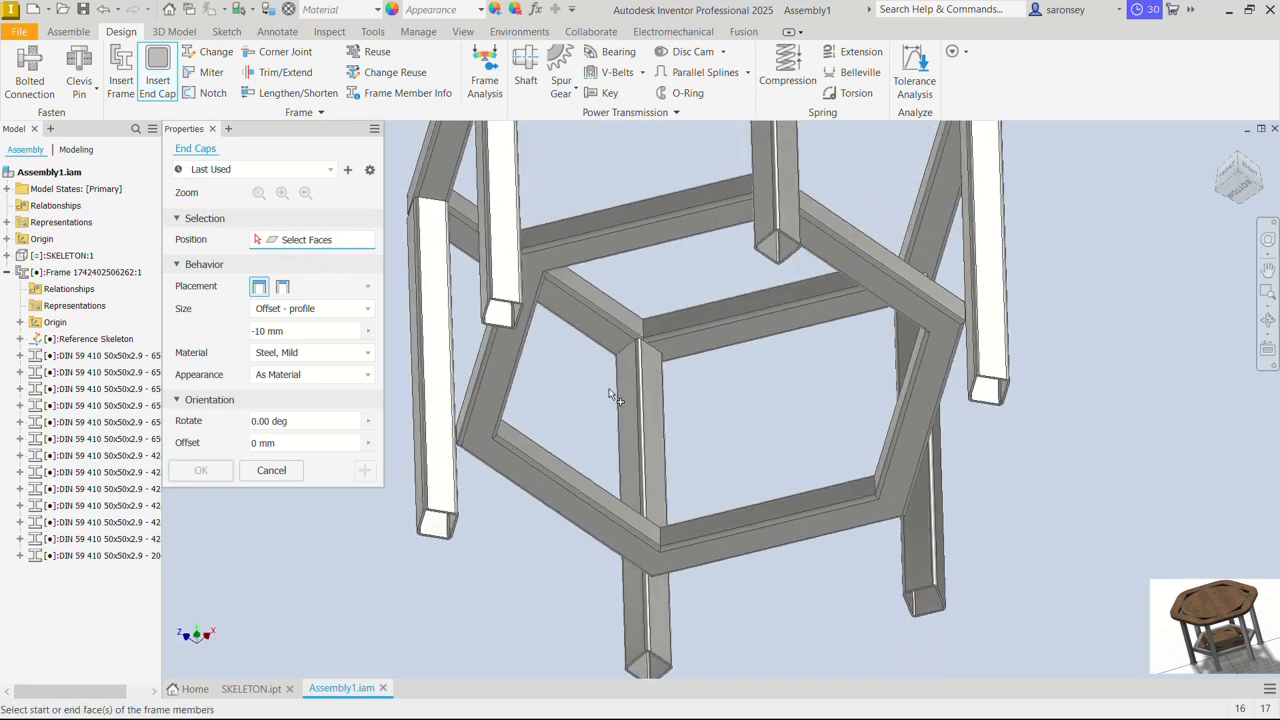
{"action": "scroll", "coordinate": [528, 320], "scroll_direction": "up", "scroll_amount": 5}
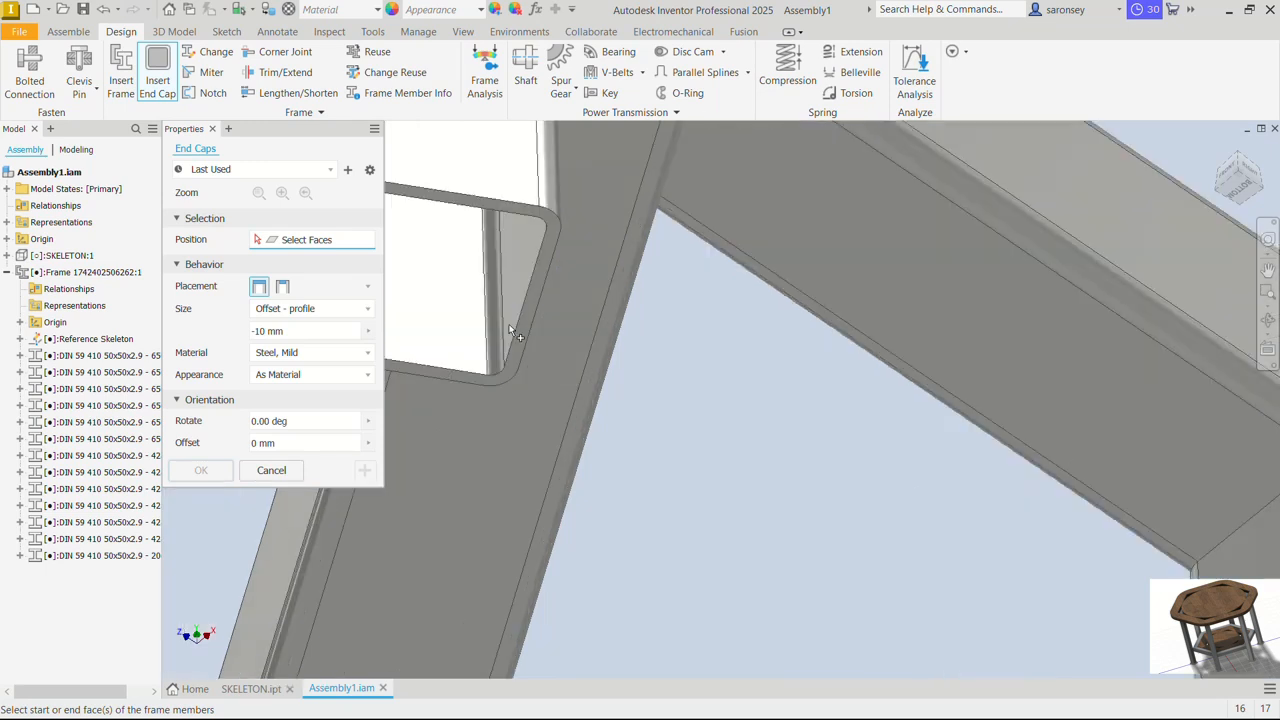
{"action": "left_click", "coordinate": [522, 342]}
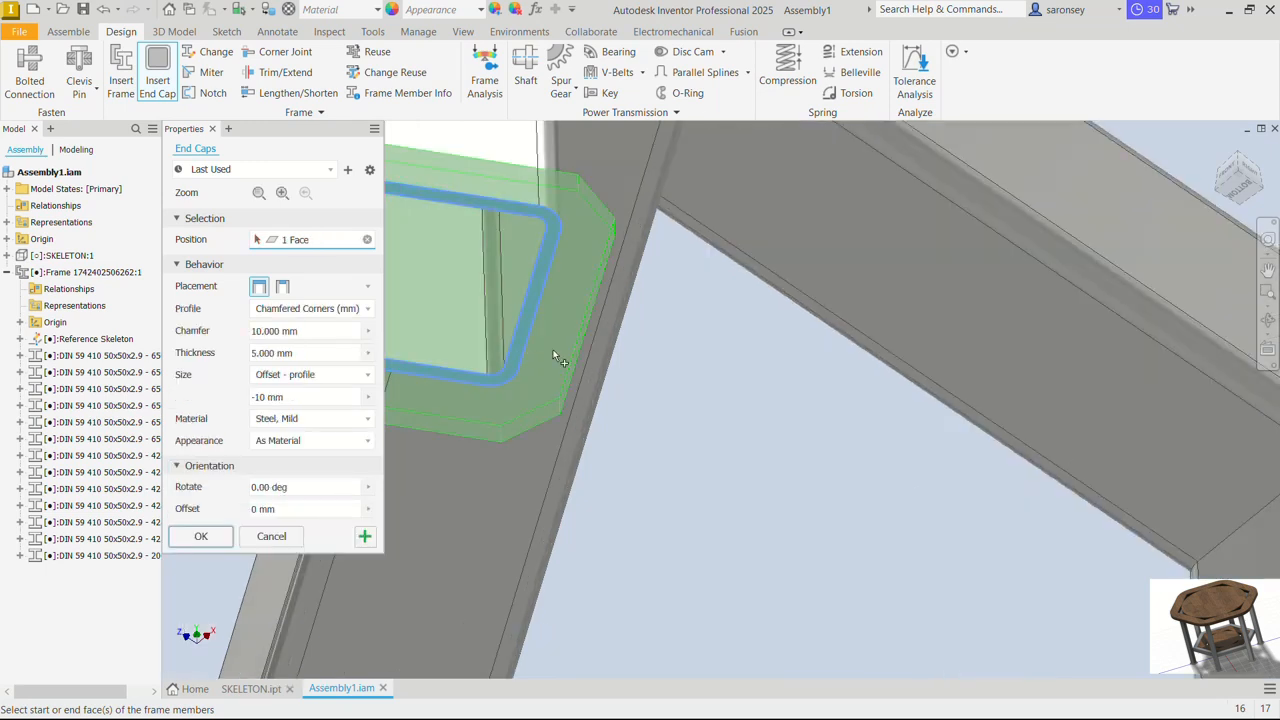
{"action": "scroll", "coordinate": [570, 357], "scroll_direction": "down", "scroll_amount": 3}
{"action": "middle_click_drag", "start_coordinate": [577, 355], "coordinate": [631, 401]}
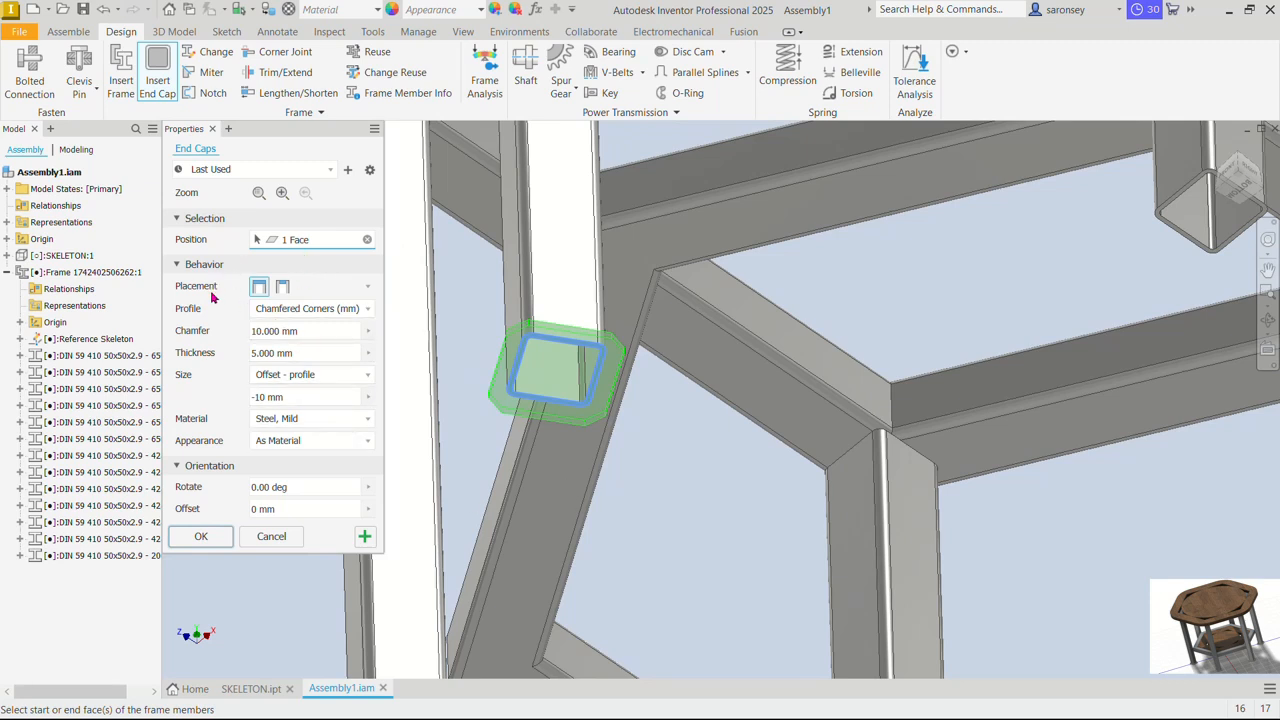
Try the inset placement, then the Sharp Corners (mm) and Filleted Corners (in) profiles for the end cap
{"action": "left_click", "coordinate": [282, 287]}
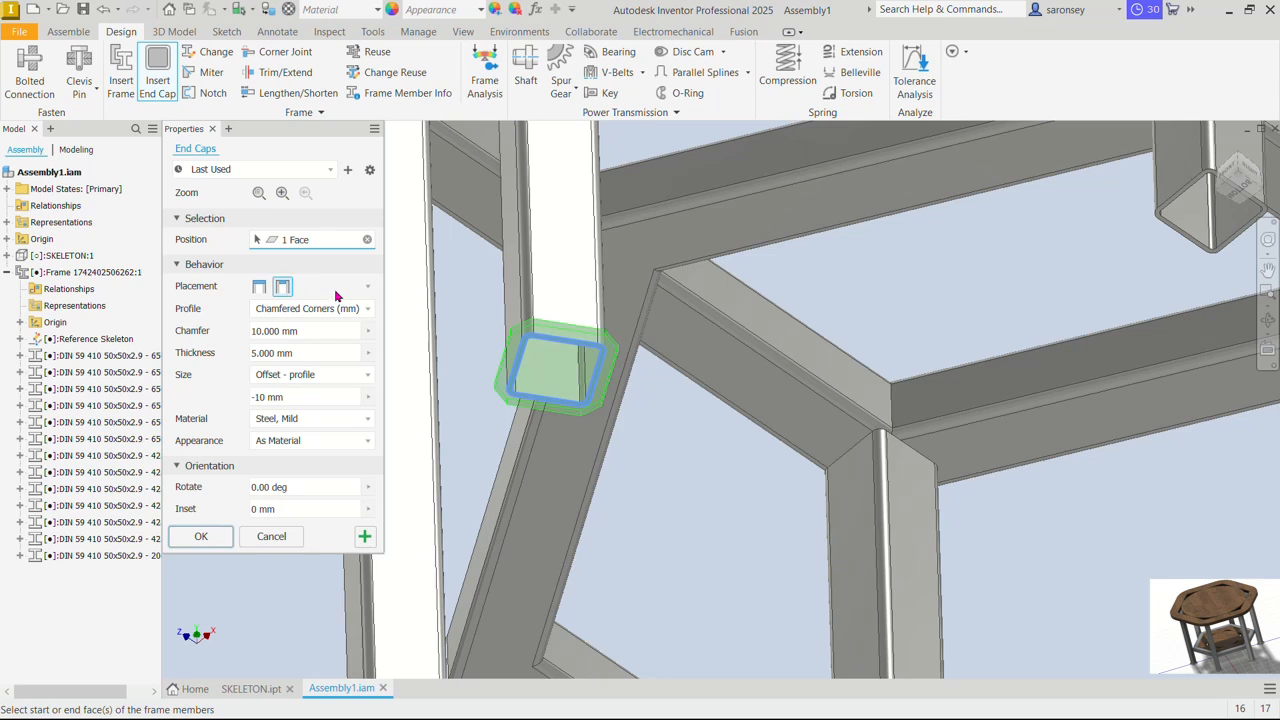
{"action": "left_click", "coordinate": [260, 289]}
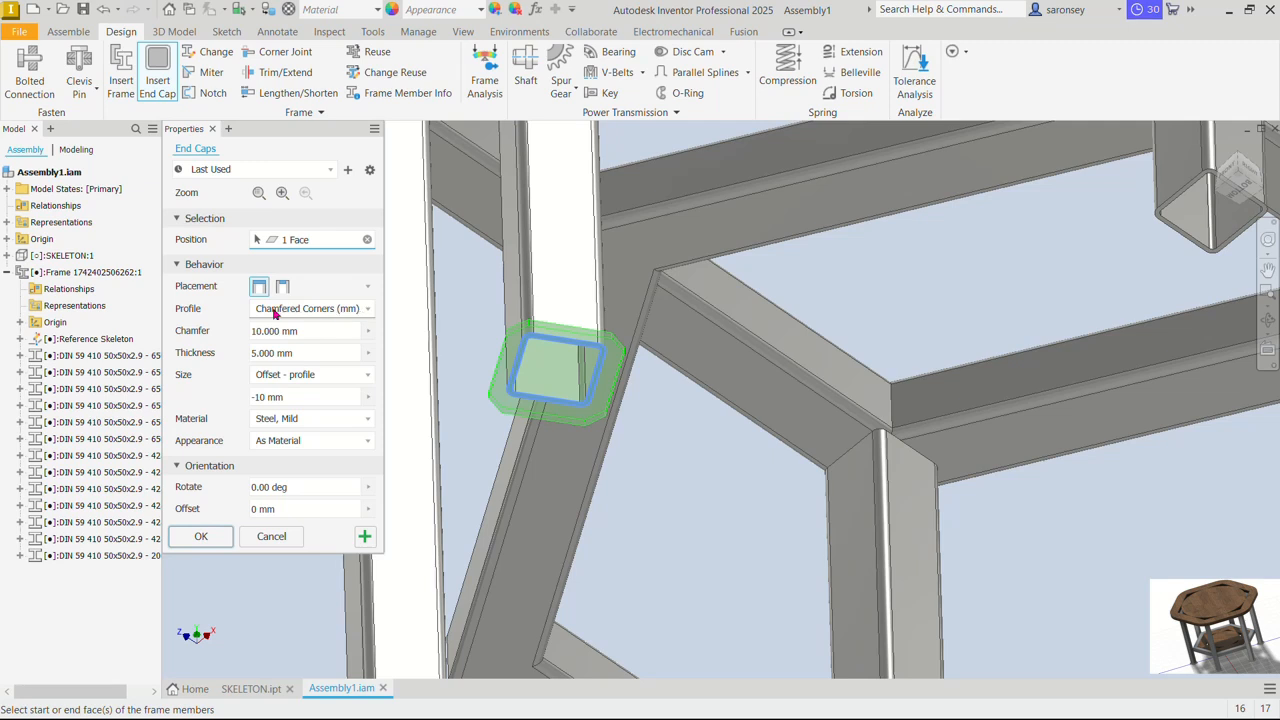
{"action": "left_click", "coordinate": [368, 309]}
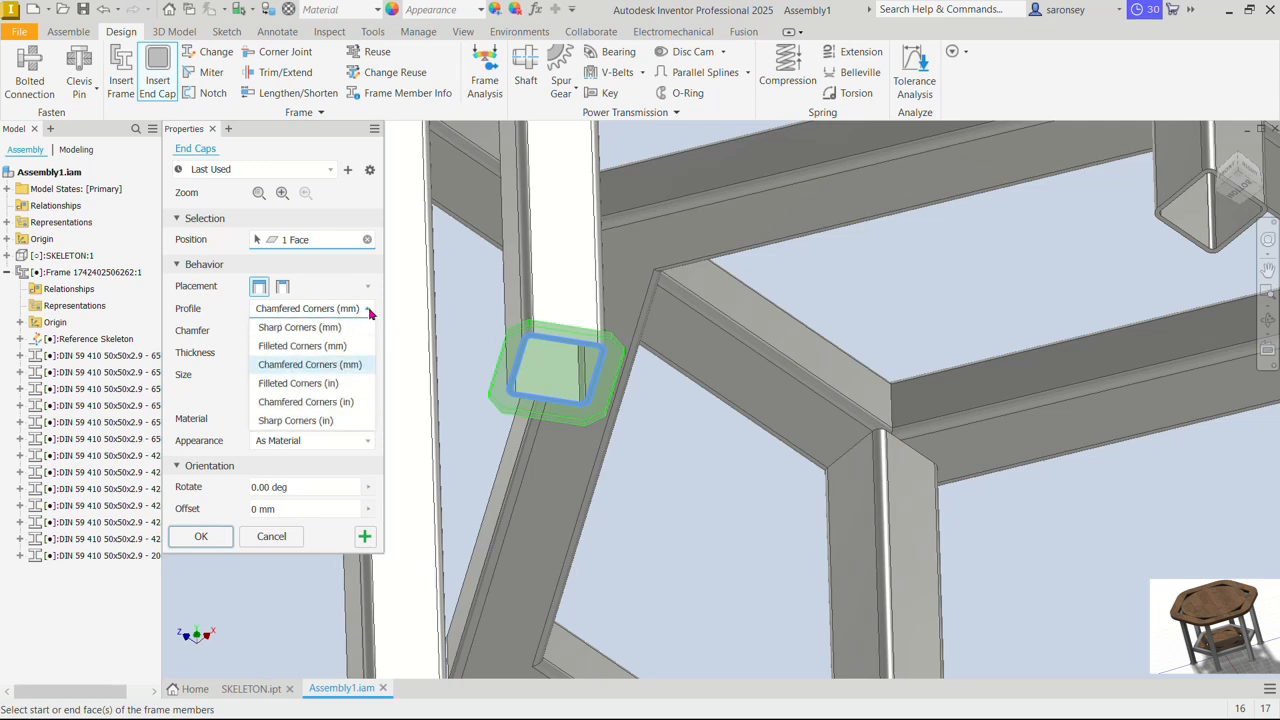
{"action": "left_click", "coordinate": [333, 331]}
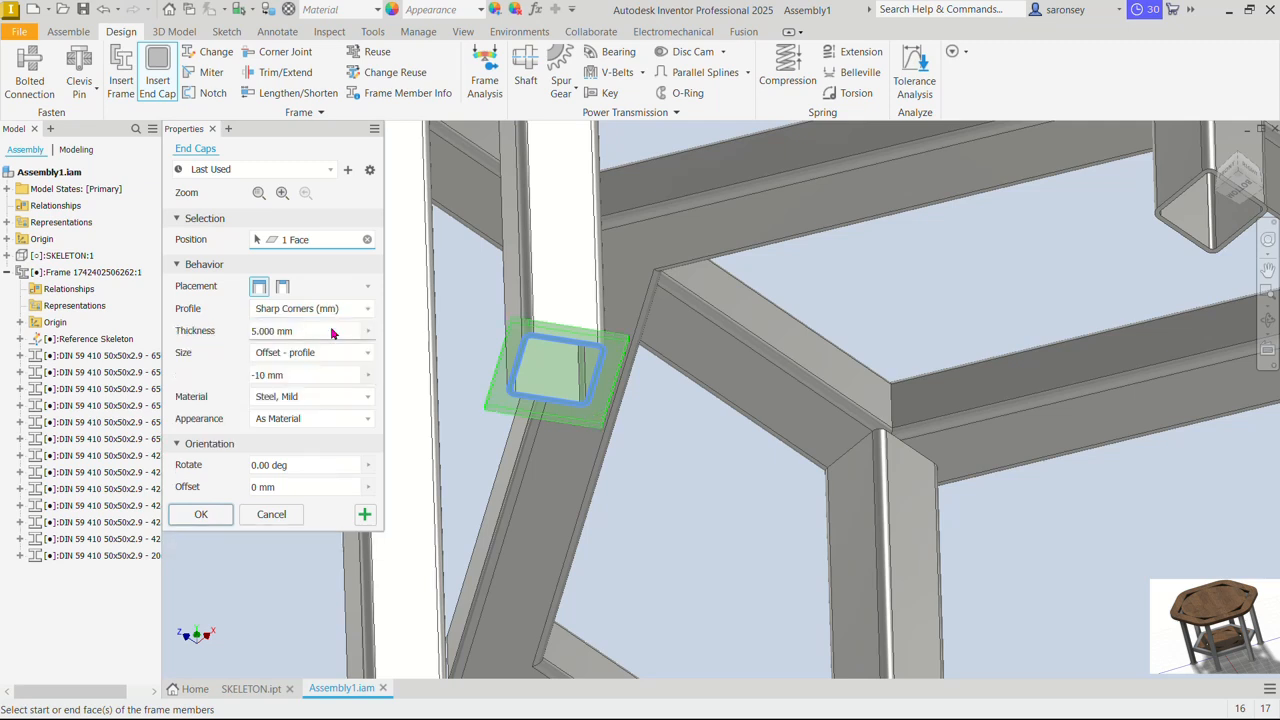
{"action": "left_click", "coordinate": [368, 310]}
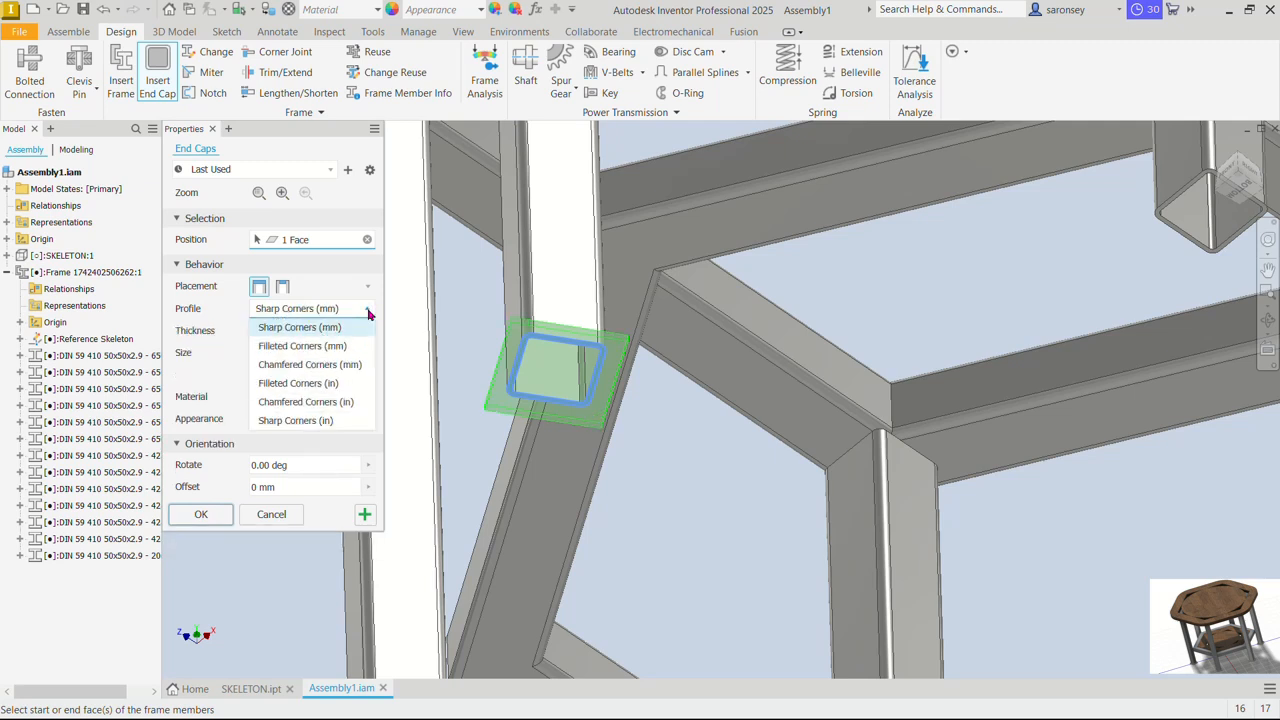
{"action": "left_click", "coordinate": [320, 385]}
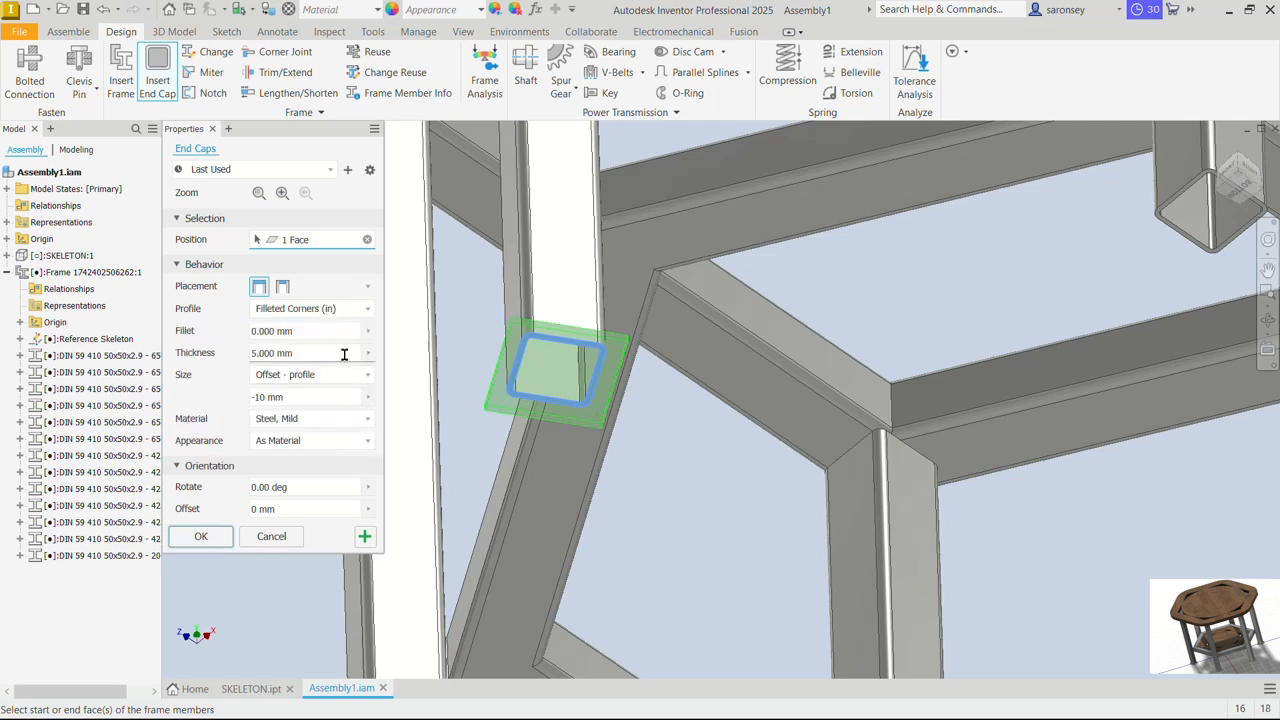
Set the end cap profile to Chamfered Corners (mm) with a 10 mm chamfer and 8 mm thickness
{"action": "left_click", "coordinate": [368, 310]}
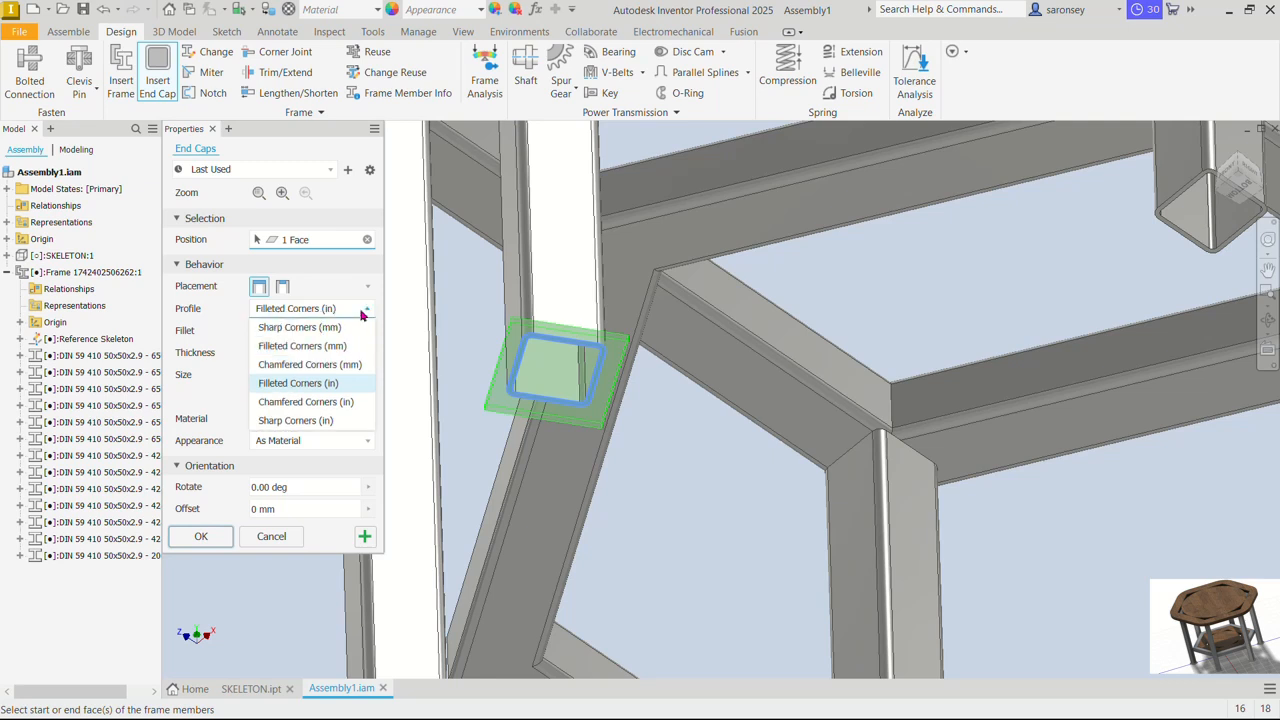
{"action": "left_click", "coordinate": [337, 365]}
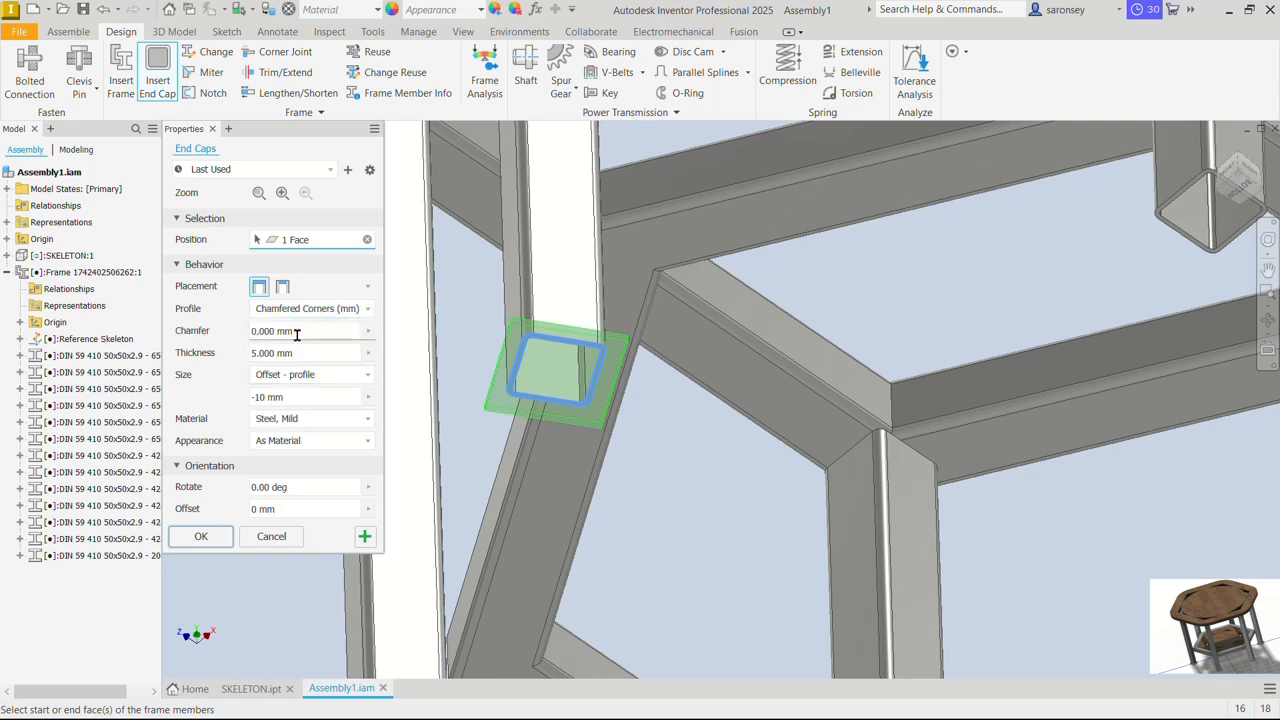
{"action": "left_click", "coordinate": [298, 334]}
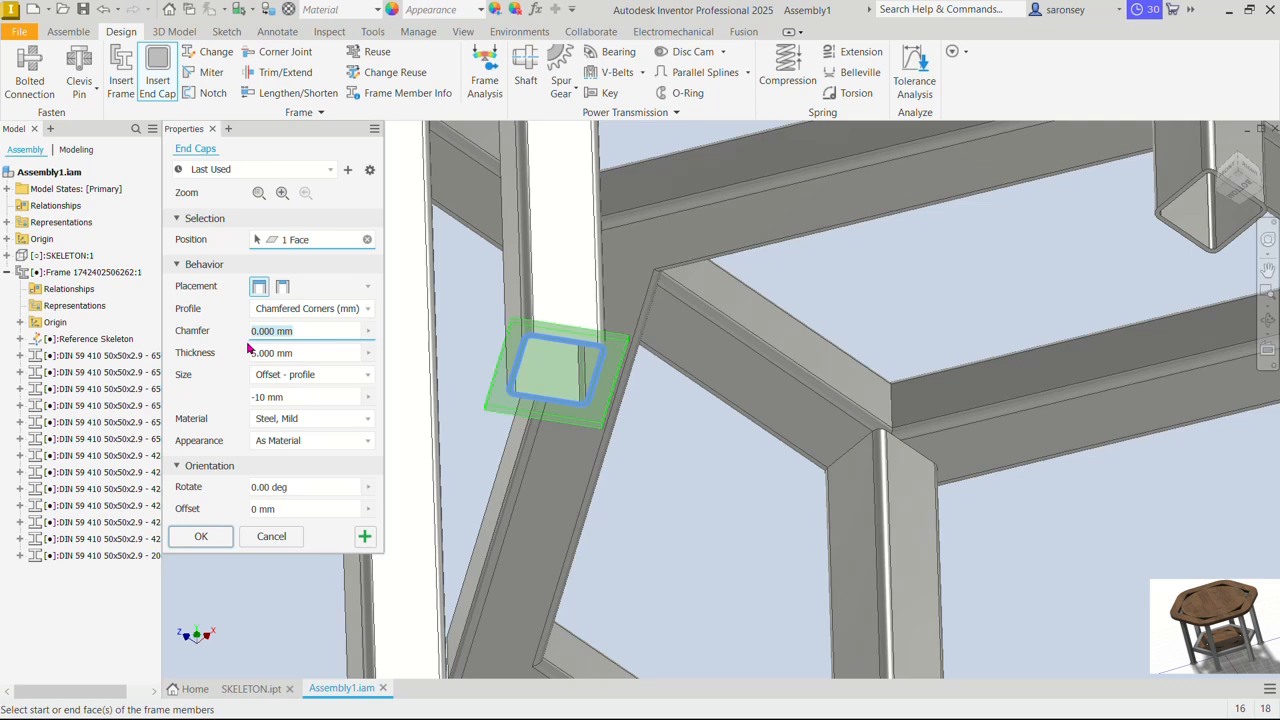
{"action": "type", "text": "10"}
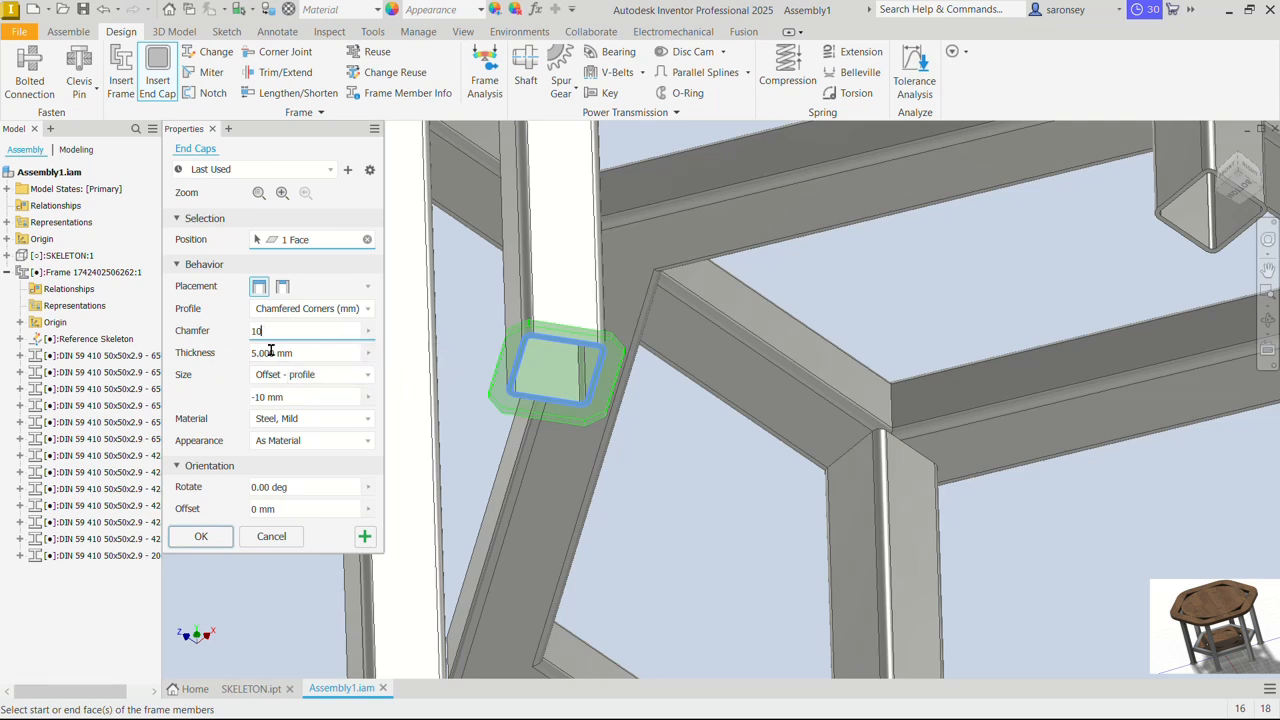
{"action": "left_click_drag", "start_coordinate": [306, 352], "coordinate": [252, 352]}
{"action": "key", "text": "BackSpace"}
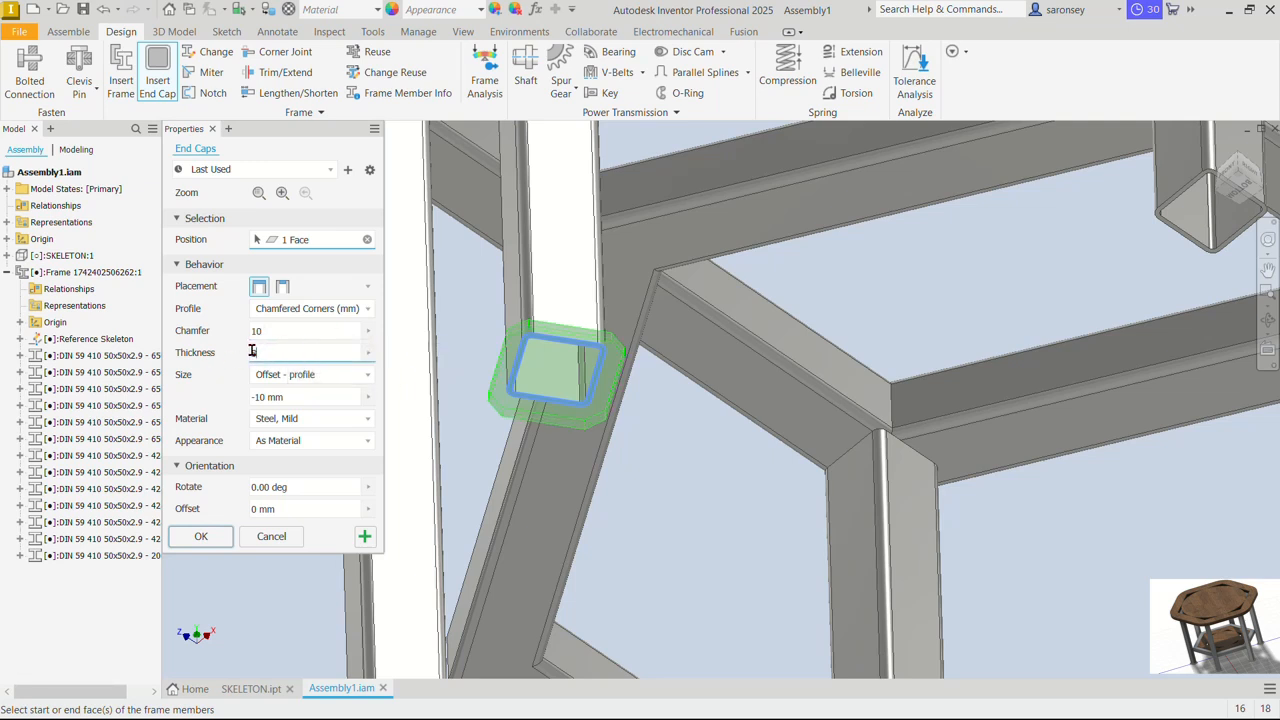
{"action": "type", "text": "8"}
Add the bottom end faces of two more legs to the end cap selection
{"action": "mouse_move", "coordinate": [656, 350]}
{"action": "middle_mouse_down", "text": "shift"}
{"action": "mouse_move", "coordinate": [674, 460]}
{"action": "mouse_move", "coordinate": [671, 334]}
{"action": "mouse_move", "coordinate": [672, 358]}
{"action": "middle_mouse_up", "text": "shift"}
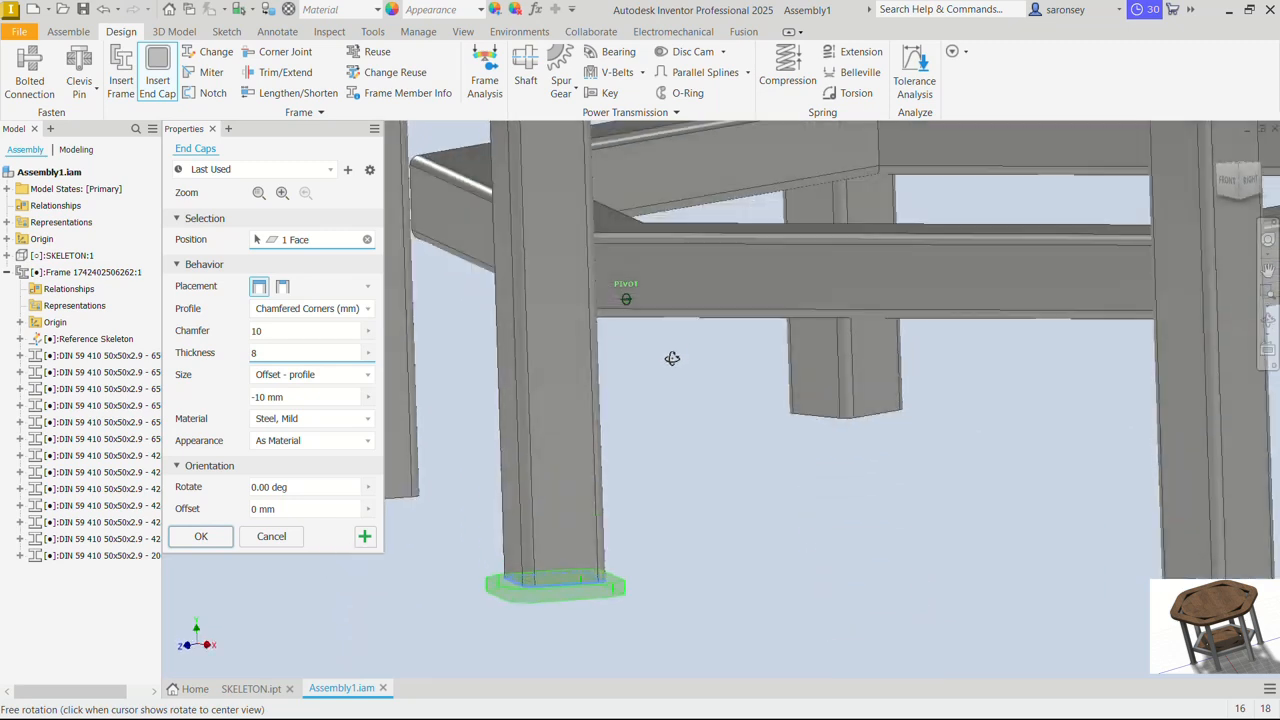
{"action": "middle_click_drag", "start_coordinate": [863, 486], "coordinate": [854, 441], "text": "shift"}
{"action": "middle_click_drag", "start_coordinate": [662, 236], "coordinate": [842, 359]}
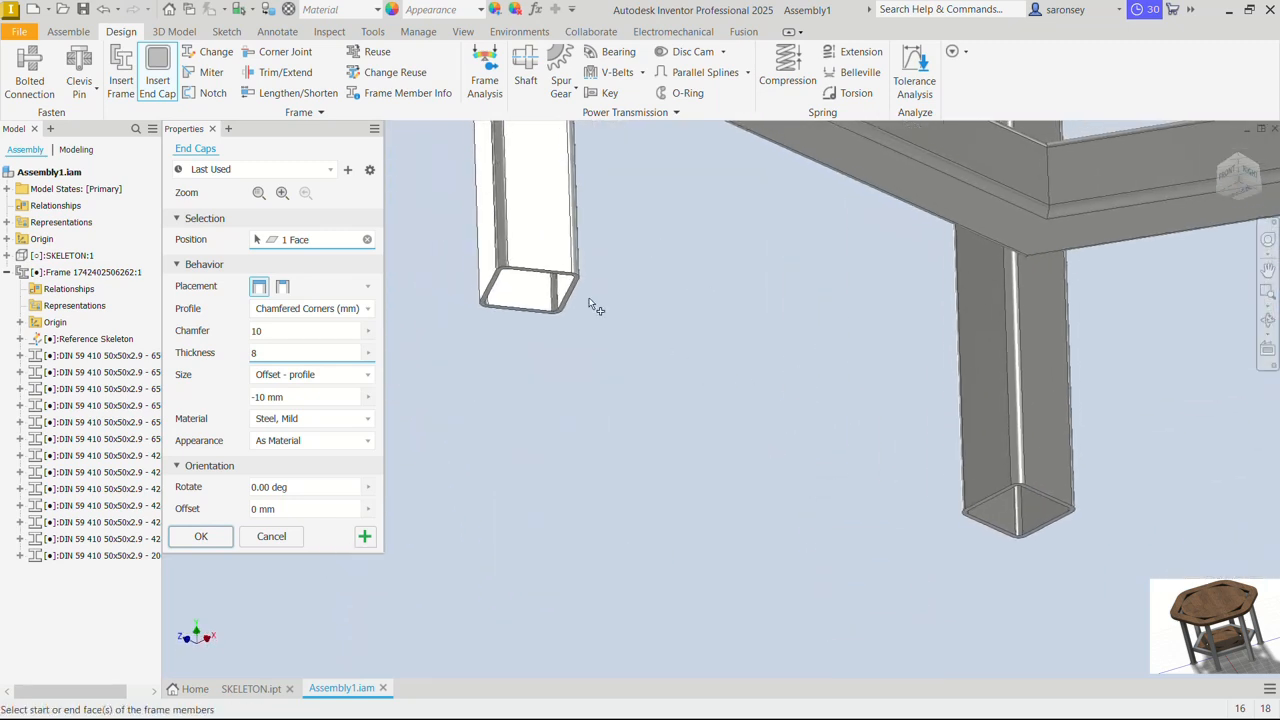
{"action": "scroll", "coordinate": [590, 300], "scroll_direction": "down", "scroll_amount": 2}
{"action": "left_click", "coordinate": [549, 297]}
{"action": "scroll", "coordinate": [549, 297], "scroll_direction": "up", "scroll_amount": 4}
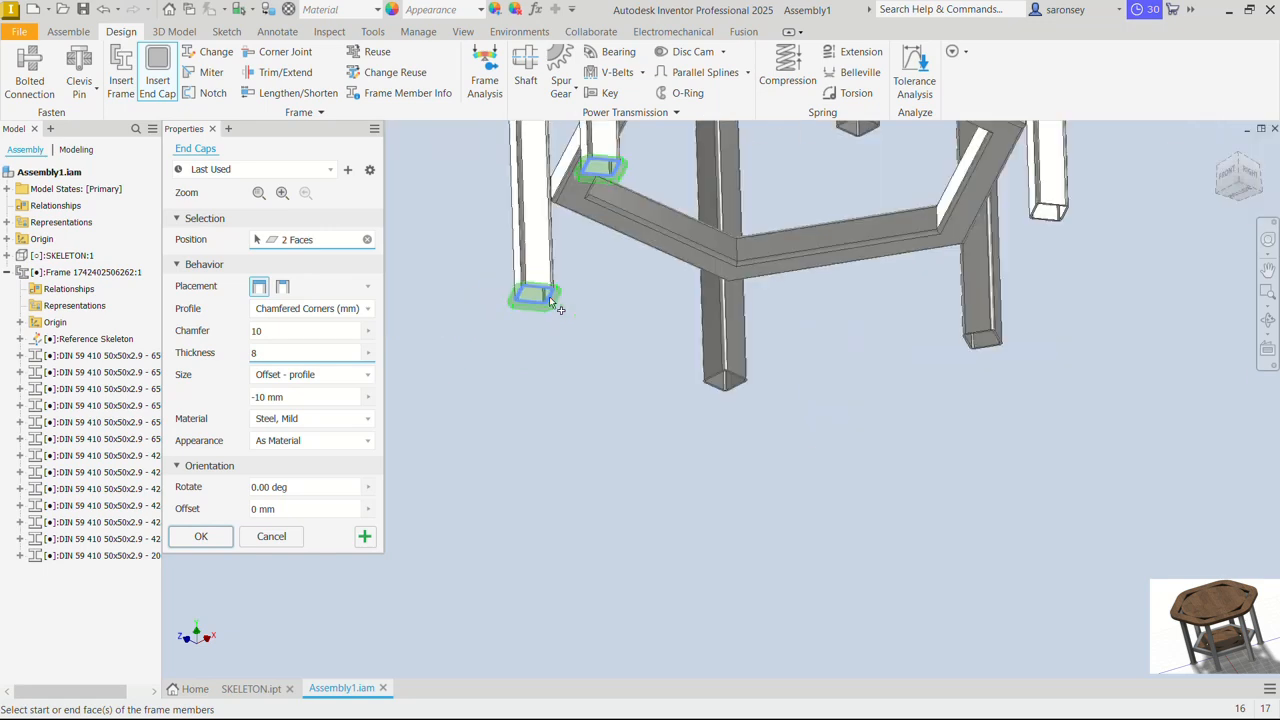
{"action": "middle_click_drag", "start_coordinate": [731, 402], "coordinate": [742, 374], "text": "shift"}
{"action": "scroll", "coordinate": [742, 374], "scroll_direction": "down", "scroll_amount": 4}
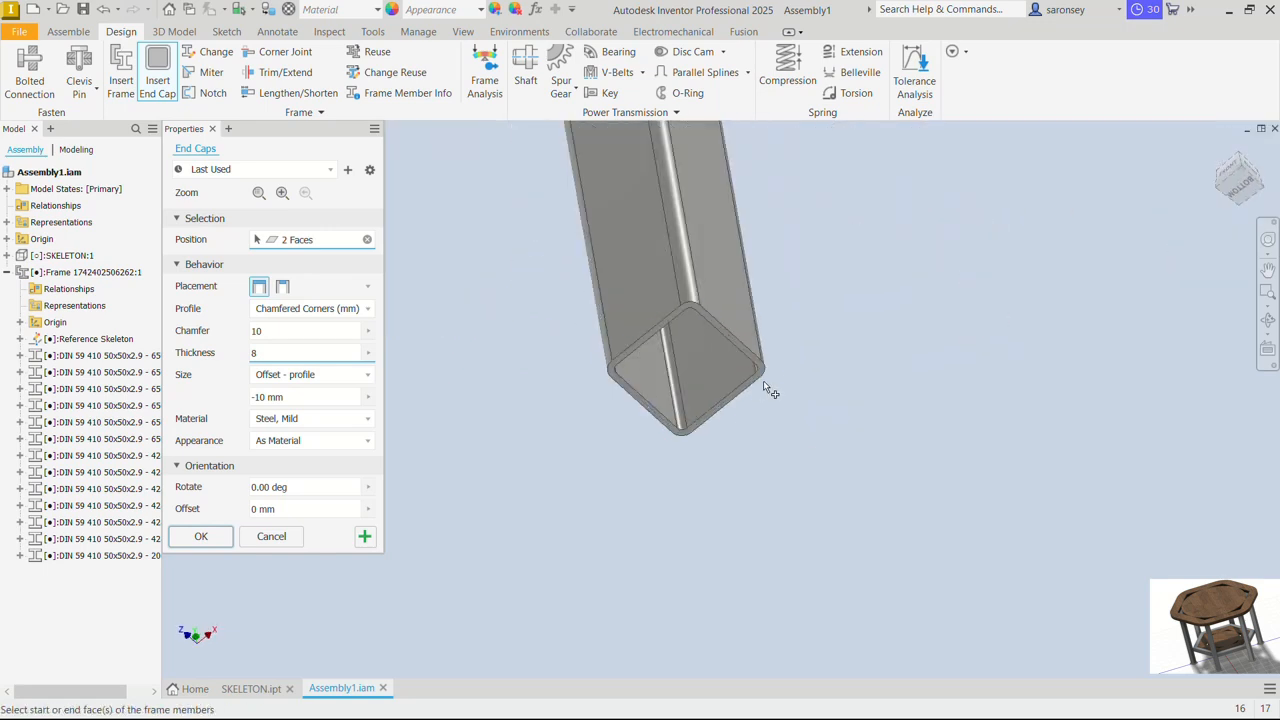
{"action": "scroll", "coordinate": [764, 384], "scroll_direction": "down", "scroll_amount": 3}
{"action": "left_click", "coordinate": [754, 382]}
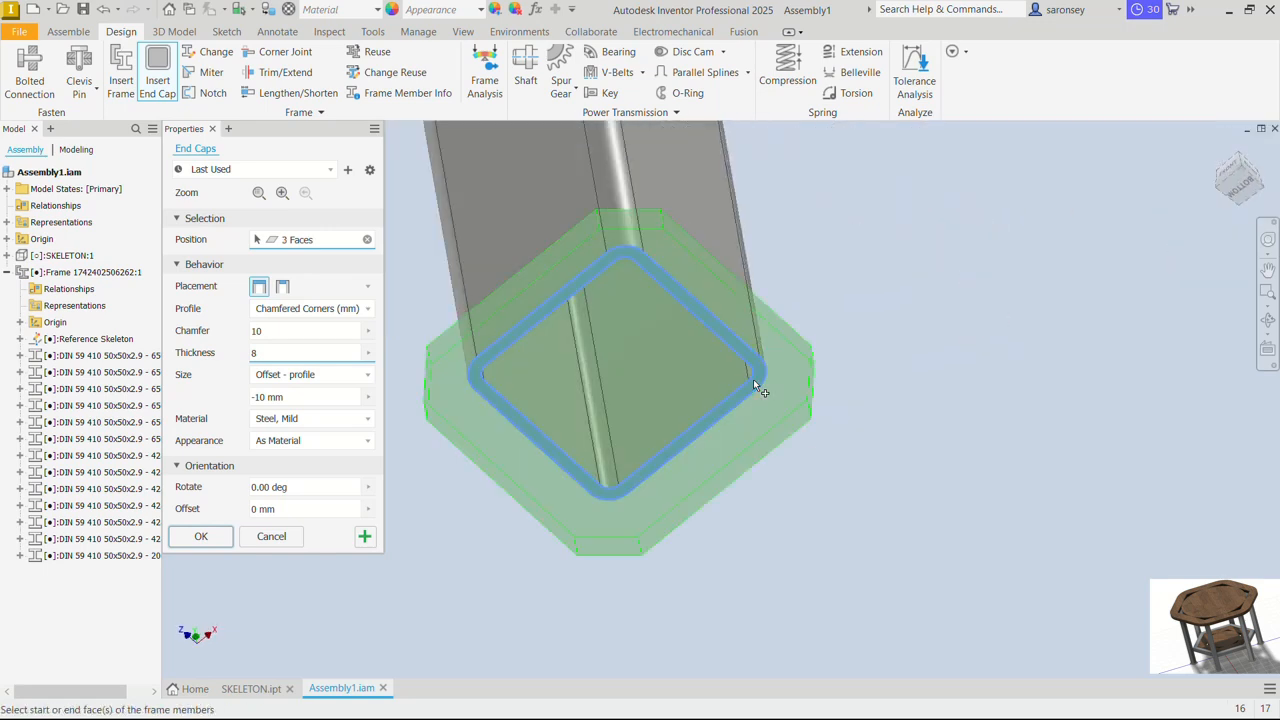
Add the bottom end faces of the remaining three legs to the end cap selection
{"action": "scroll", "coordinate": [753, 379], "scroll_direction": "up", "scroll_amount": 5}
{"action": "scroll", "coordinate": [925, 378], "scroll_direction": "down", "scroll_amount": 2}
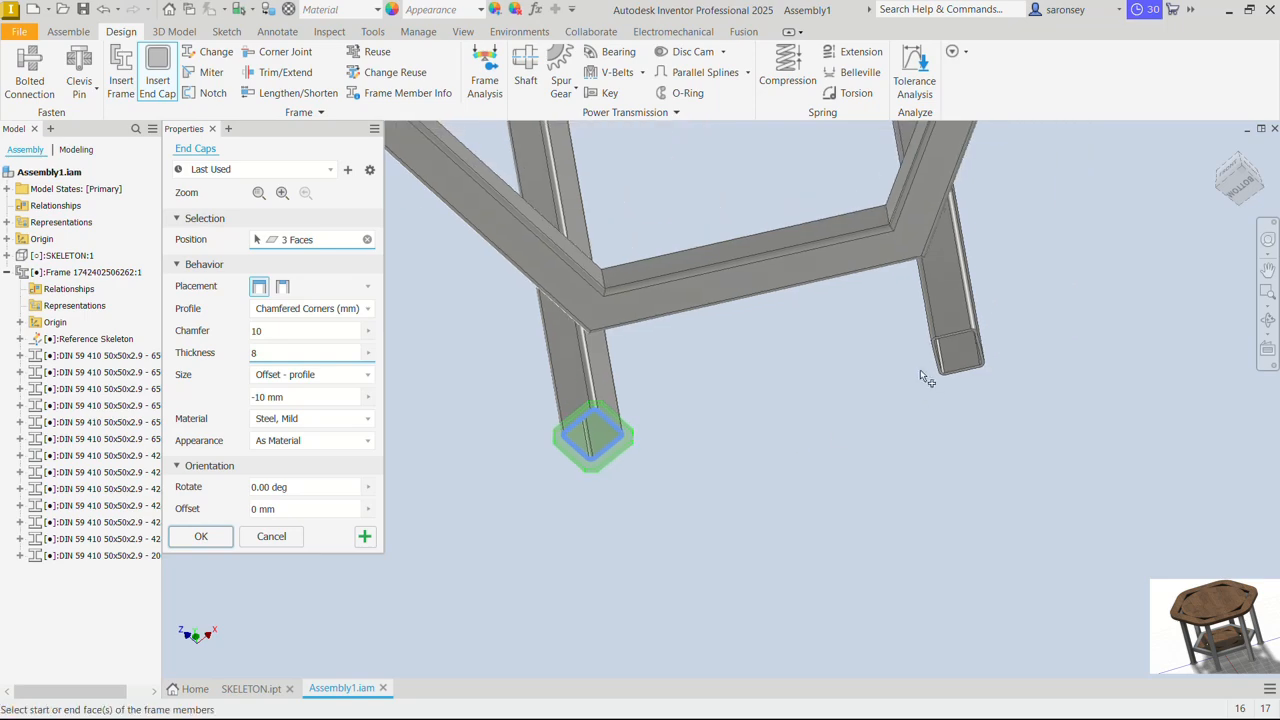
{"action": "scroll", "coordinate": [930, 370], "scroll_direction": "down", "scroll_amount": 4}
{"action": "left_click", "coordinate": [961, 312]}
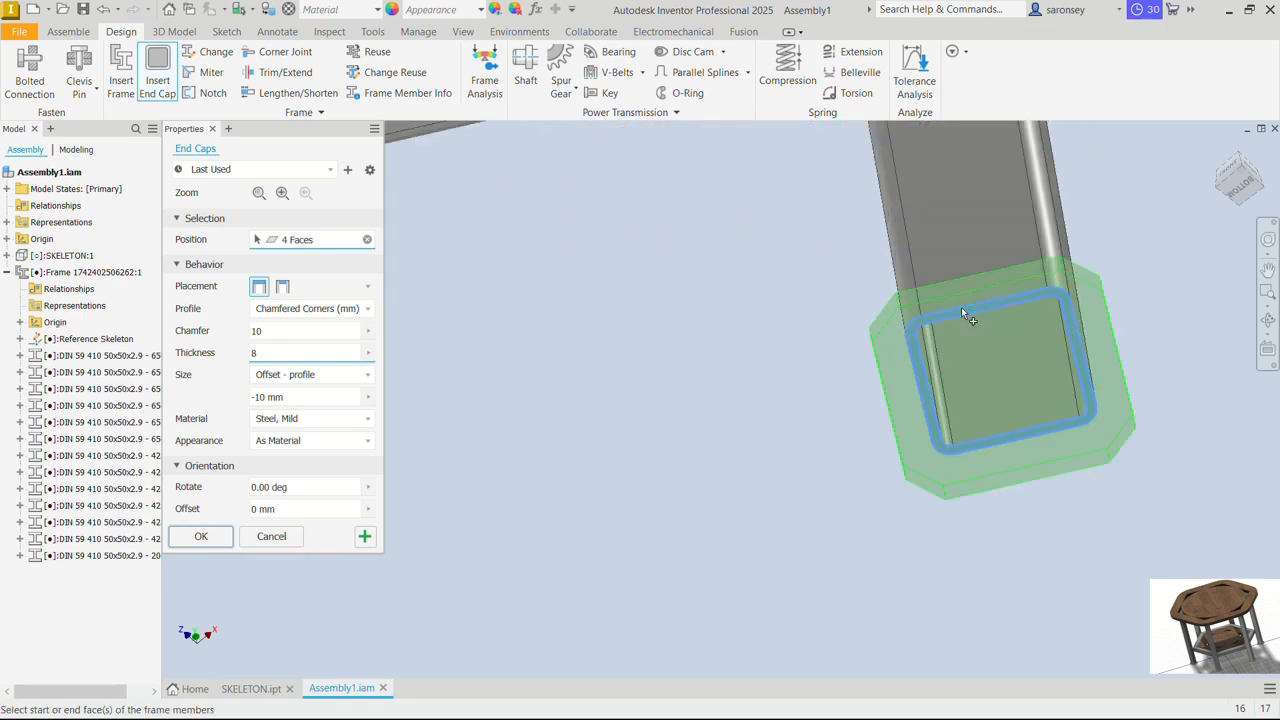
{"action": "scroll", "coordinate": [960, 280], "scroll_direction": "up", "scroll_amount": 5}
{"action": "scroll", "coordinate": [975, 340], "scroll_direction": "down", "scroll_amount": 6}
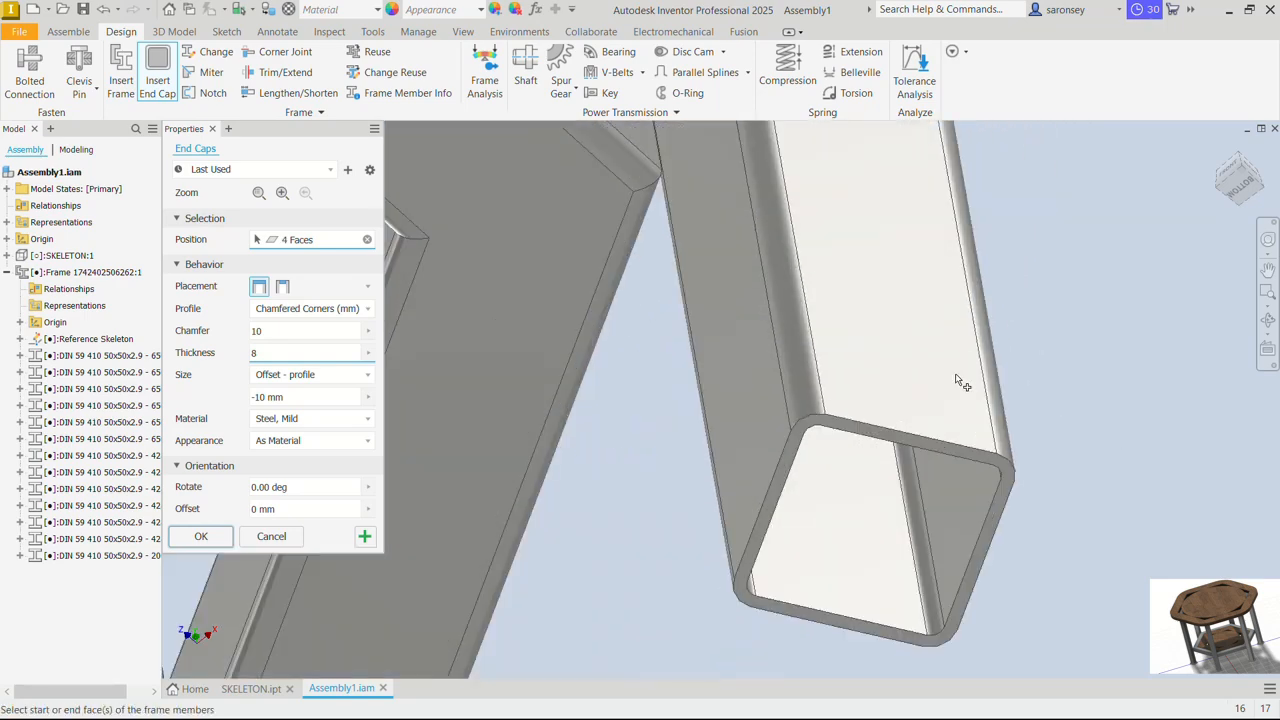
{"action": "left_click", "coordinate": [957, 448]}
{"action": "scroll", "coordinate": [957, 448], "scroll_direction": "up", "scroll_amount": 5}
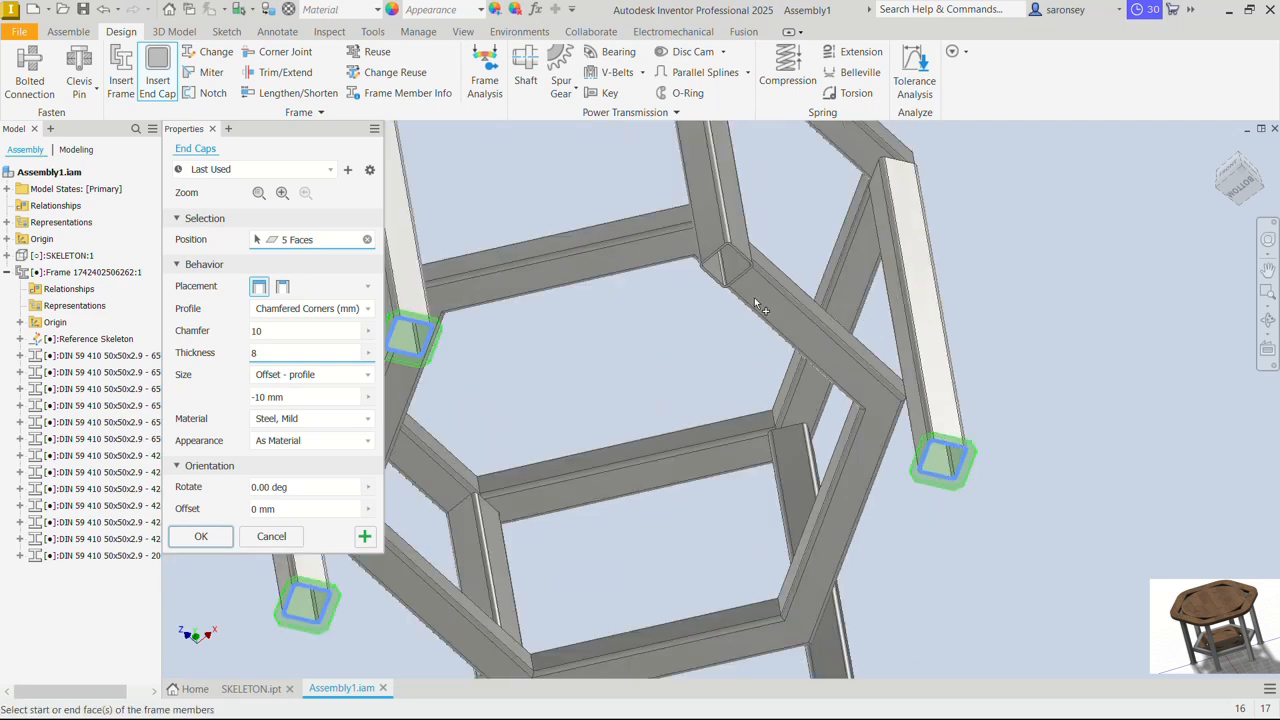
{"action": "scroll", "coordinate": [757, 305], "scroll_direction": "down", "scroll_amount": 3}
{"action": "left_click", "coordinate": [750, 270]}
{"action": "scroll", "coordinate": [755, 275], "scroll_direction": "up", "scroll_amount": 5}
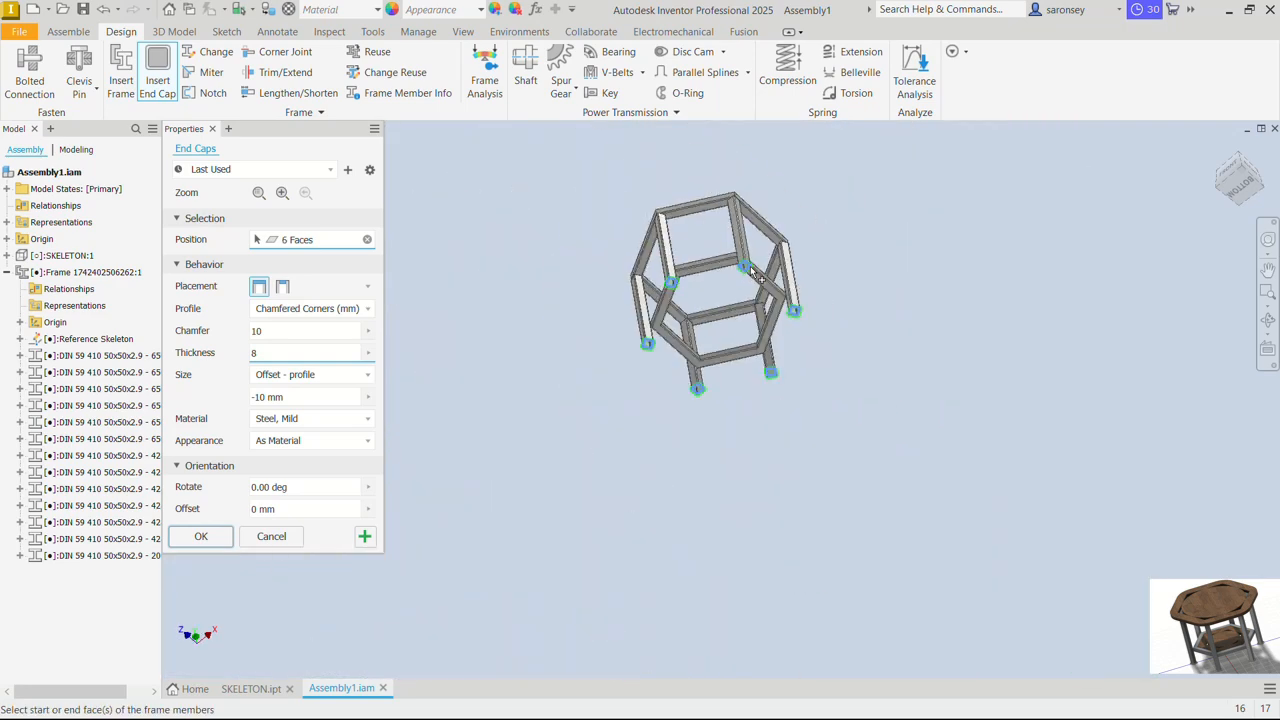
Create the end caps on the six selected leg ends, accept their default display and file names, and return to the home view
{"action": "scroll", "coordinate": [950, 297], "scroll_direction": "down", "scroll_amount": 5}
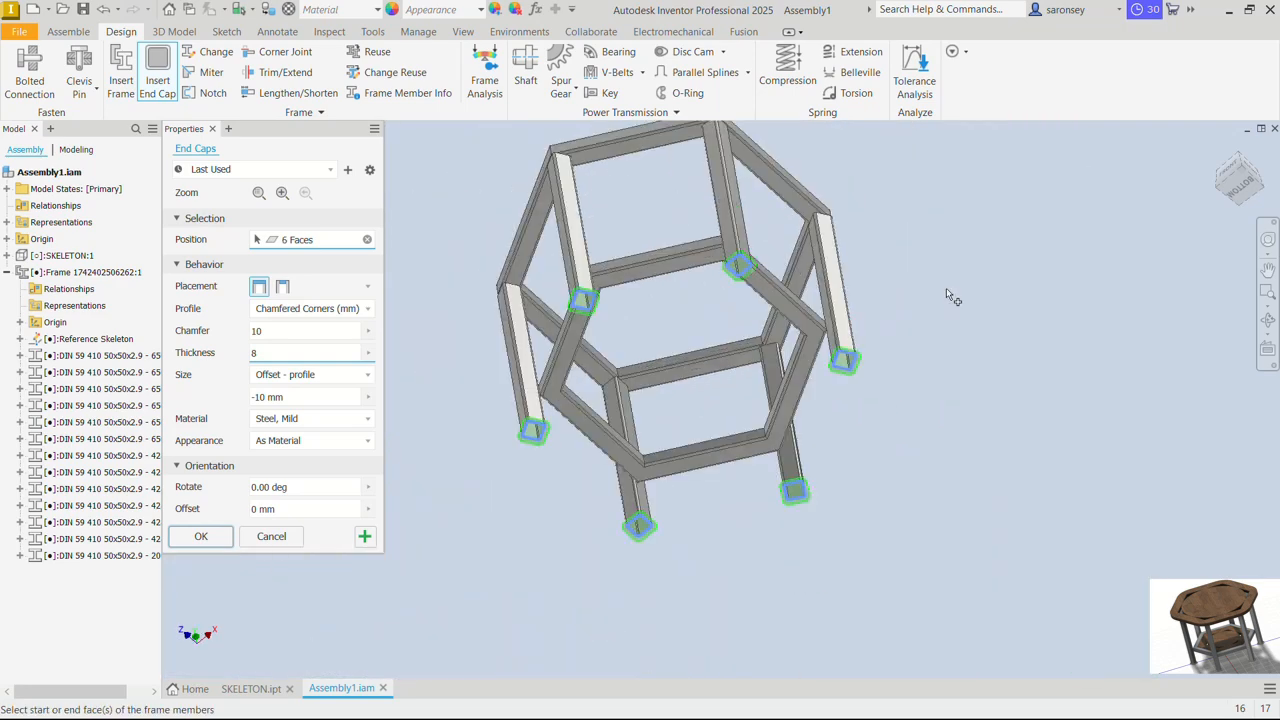
{"action": "left_click", "coordinate": [210, 539]}
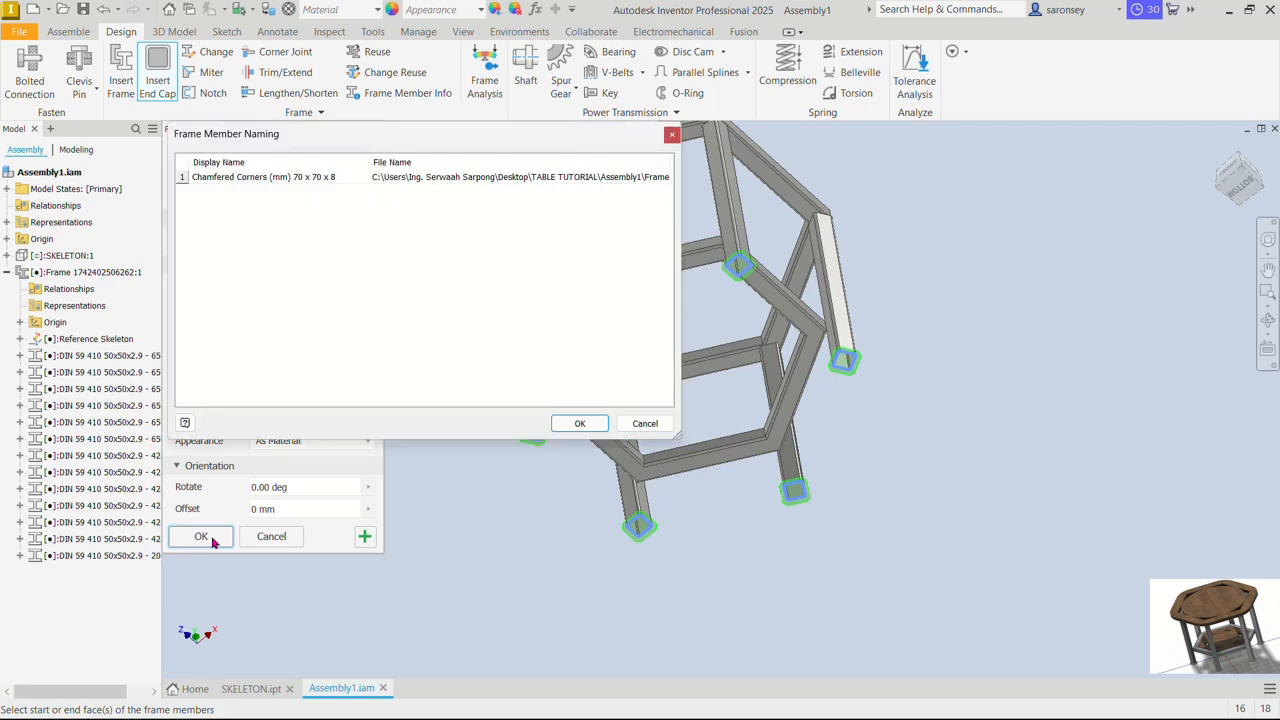
{"action": "left_click", "coordinate": [572, 428]}
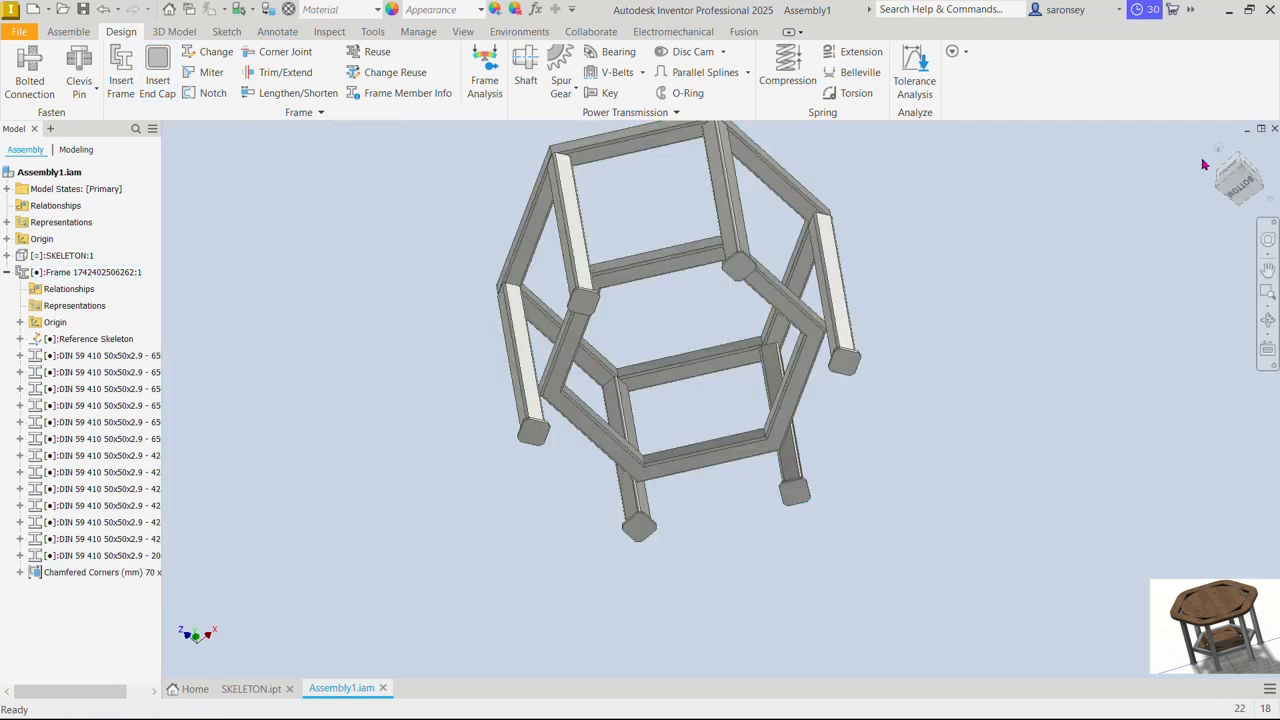
{"action": "left_click", "coordinate": [1220, 149]}
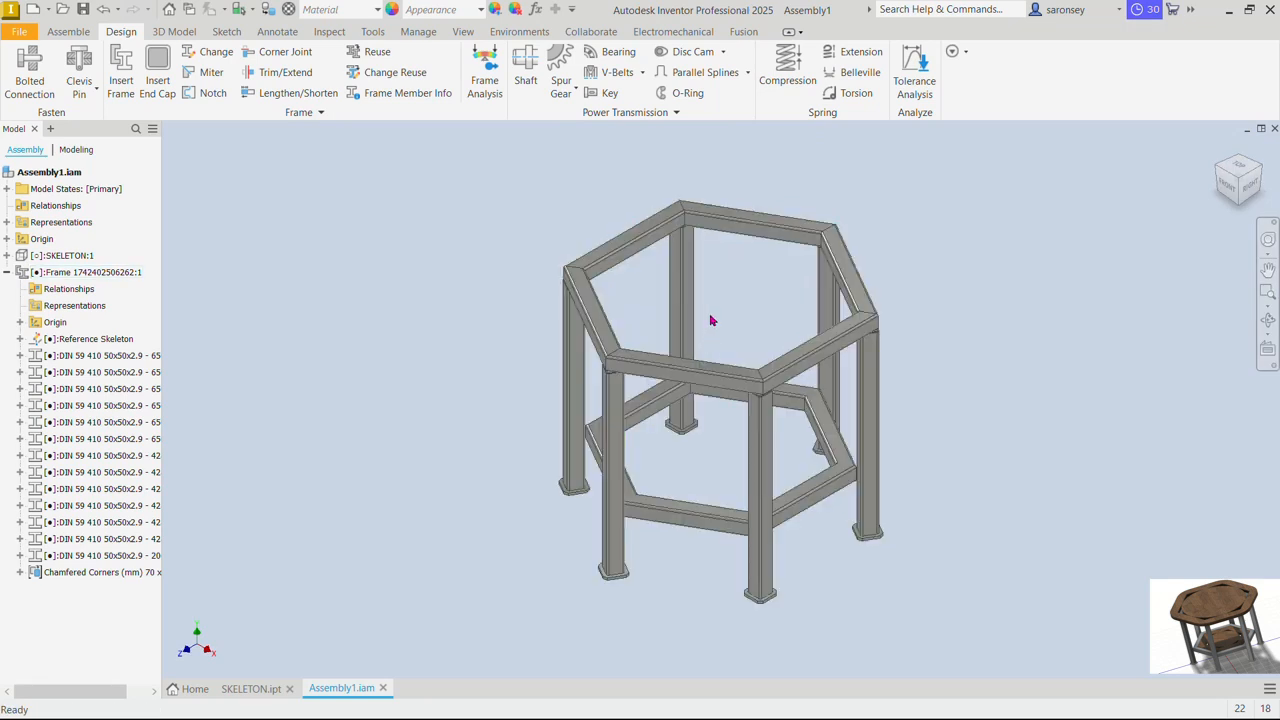
{"action": "left_click", "coordinate": [750, 465]}
Create an in-place component named SLAB 1 from the metric Standard (mm).ipt template, based on the top face of the upper hexagon frame
{"action": "left_click", "coordinate": [69, 33]}
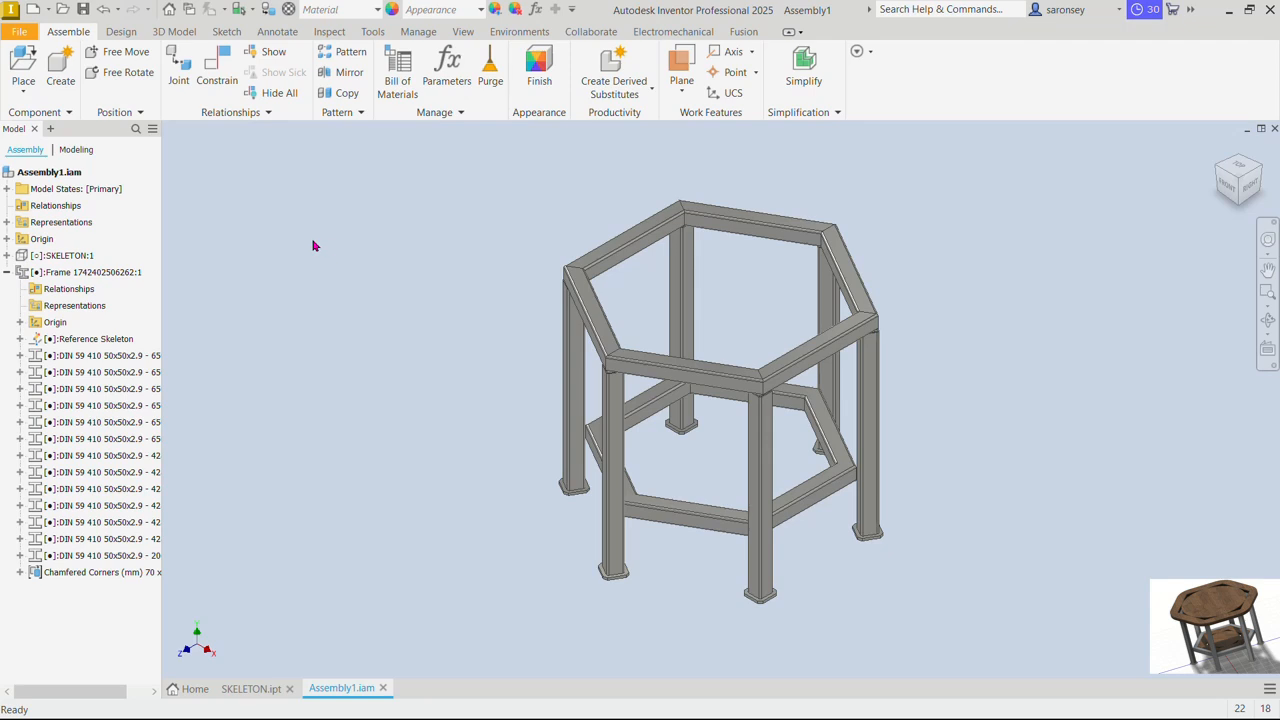
{"action": "left_click", "coordinate": [62, 75]}
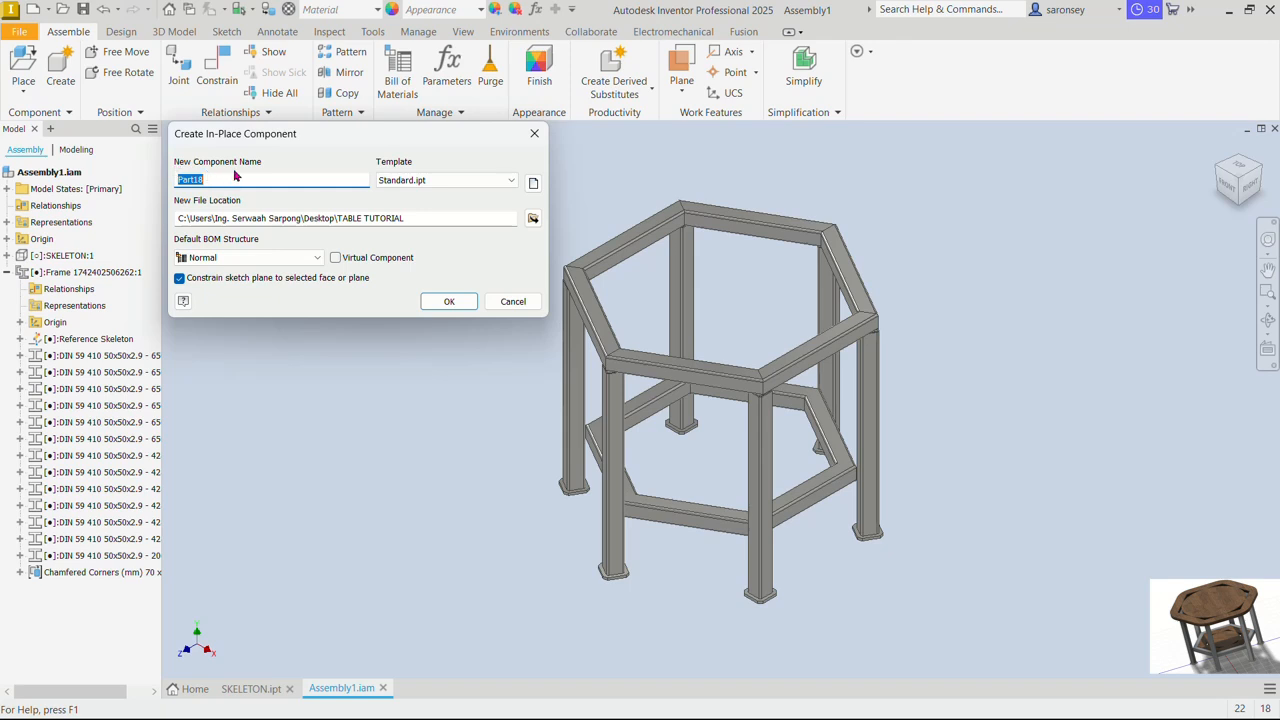
{"action": "type", "text": "SLAB 1"}
{"action": "left_click", "coordinate": [535, 184]}
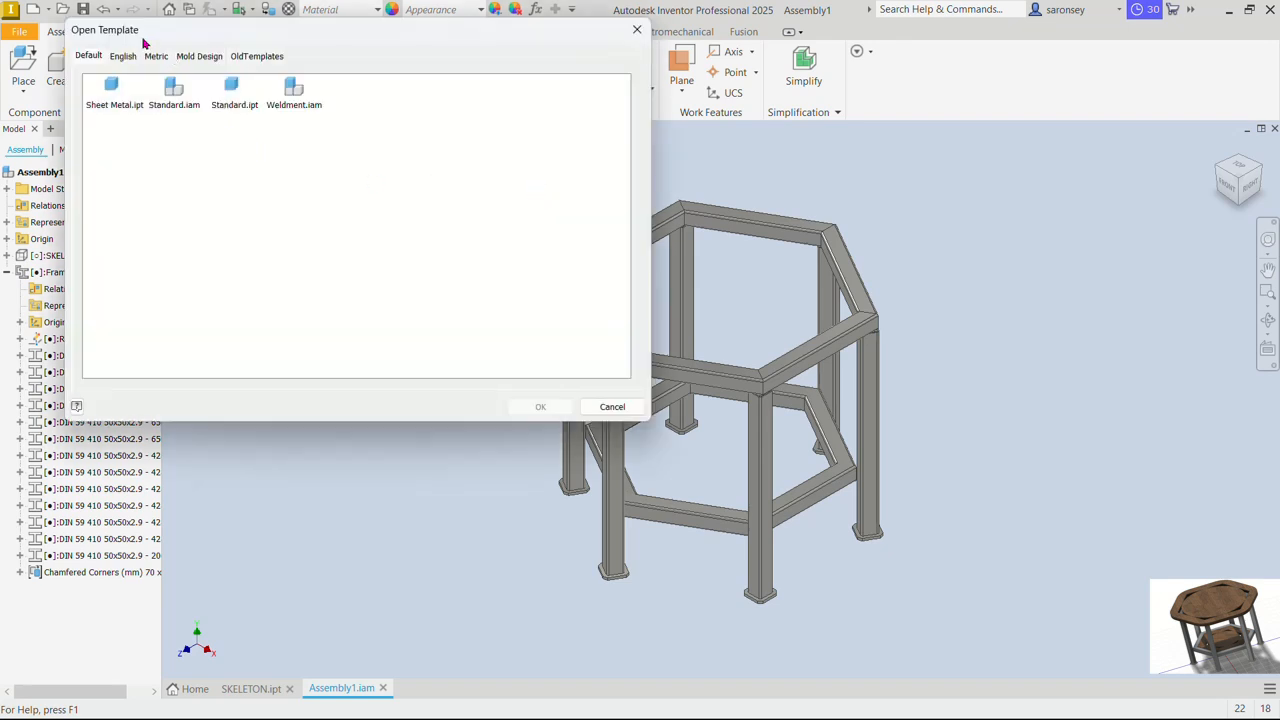
{"action": "left_click", "coordinate": [157, 58]}
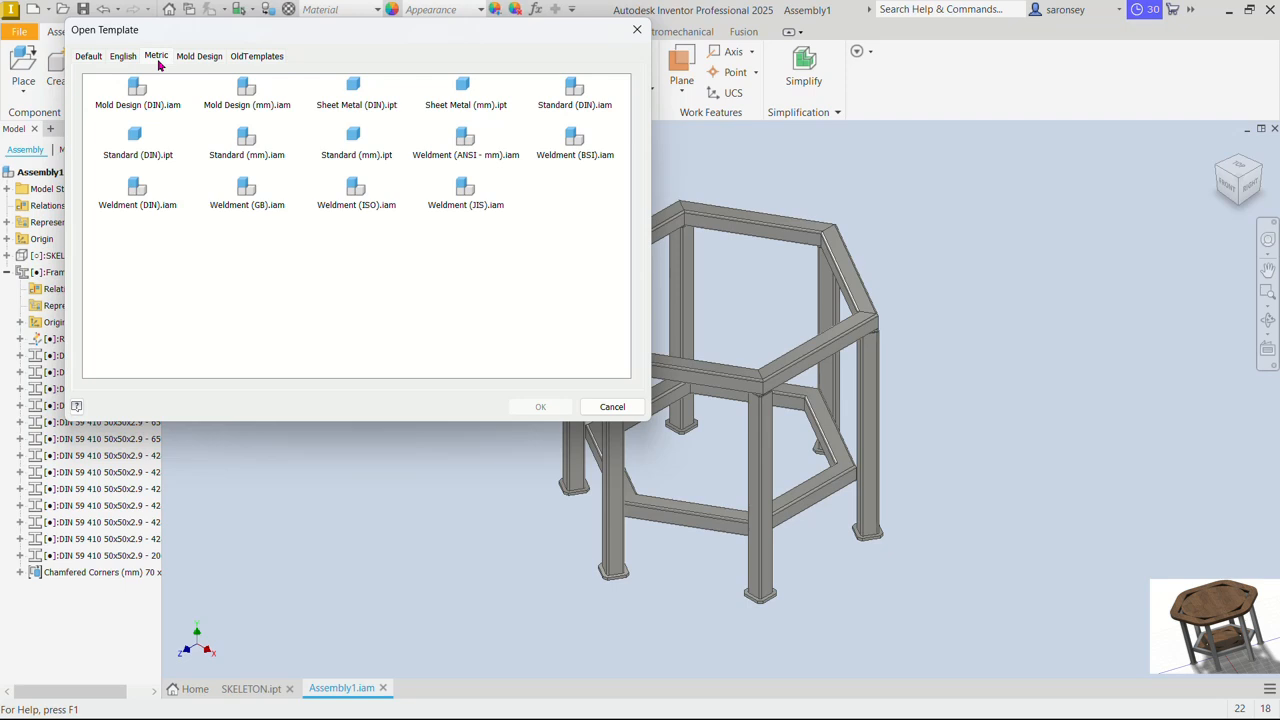
{"action": "left_click", "coordinate": [356, 148]}
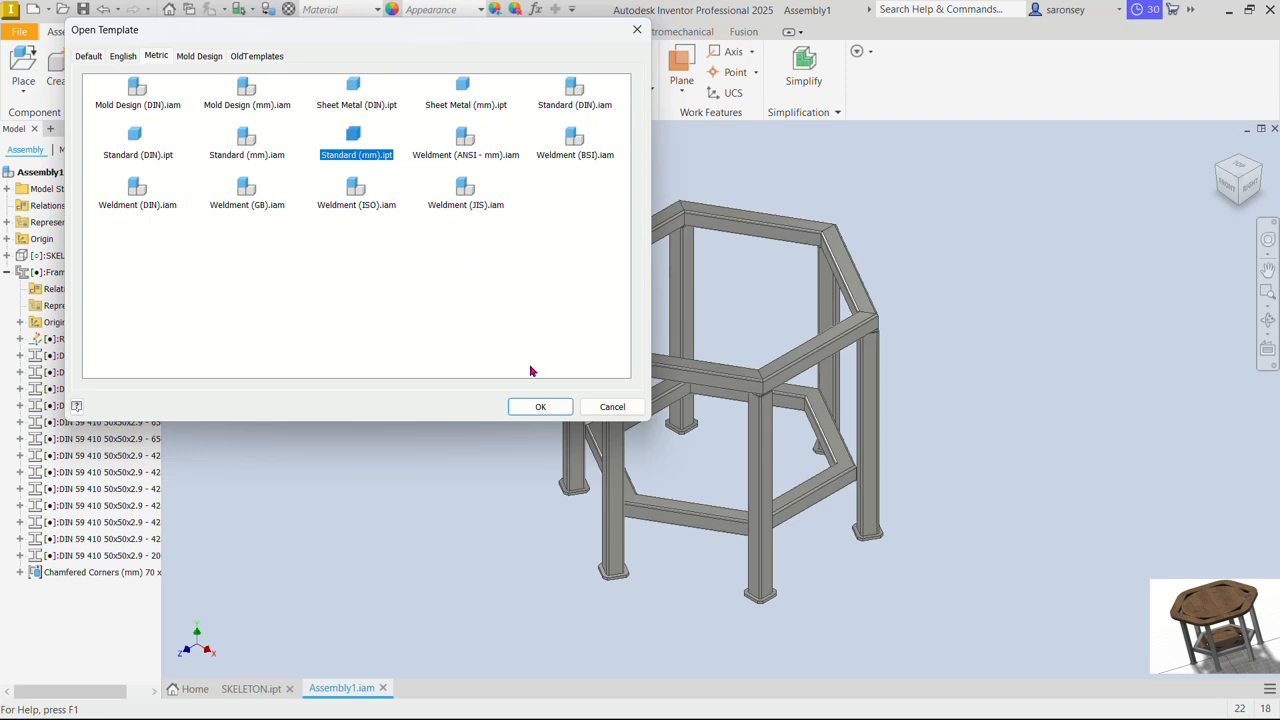
{"action": "left_click", "coordinate": [542, 406]}
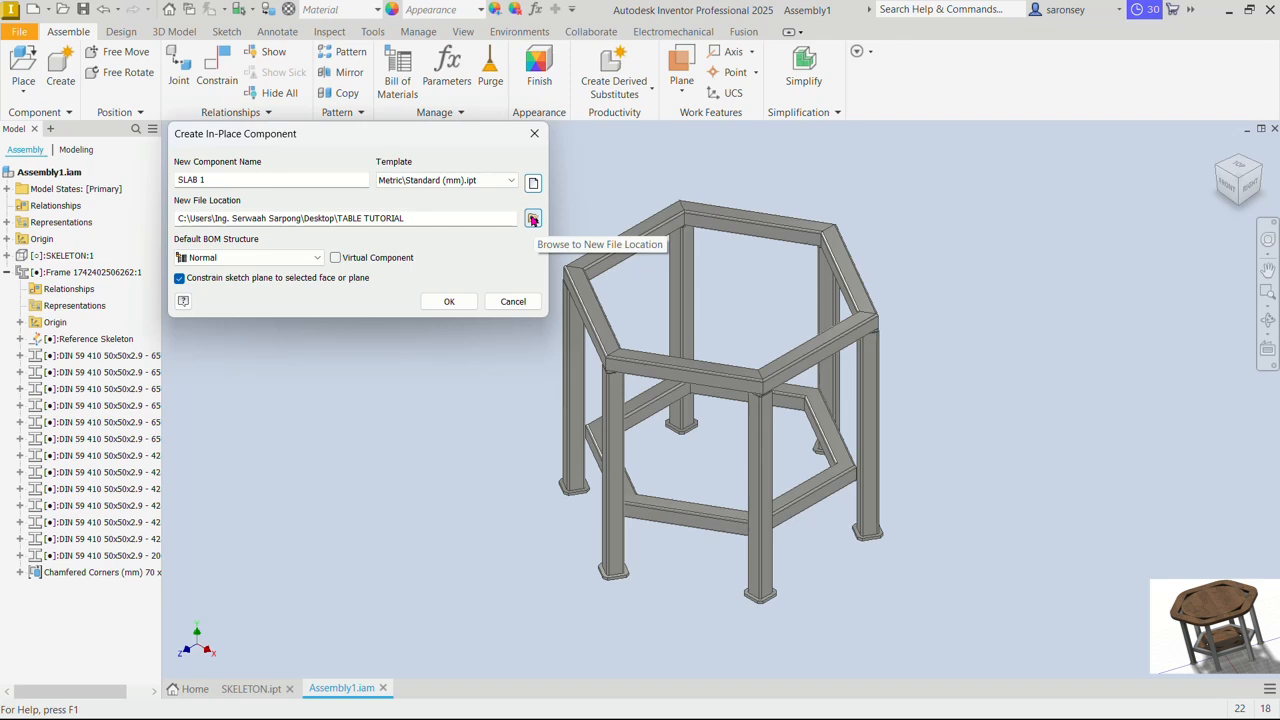
{"action": "left_click", "coordinate": [458, 303]}
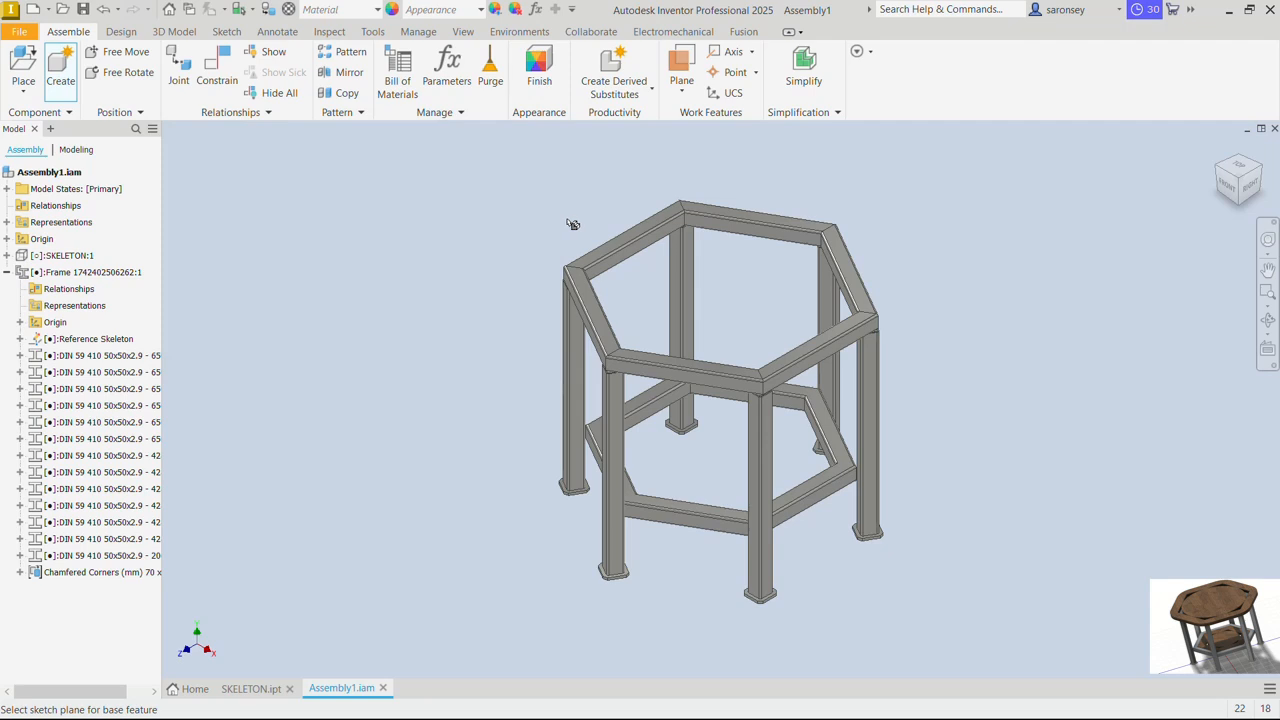
{"action": "left_click", "coordinate": [635, 237]}
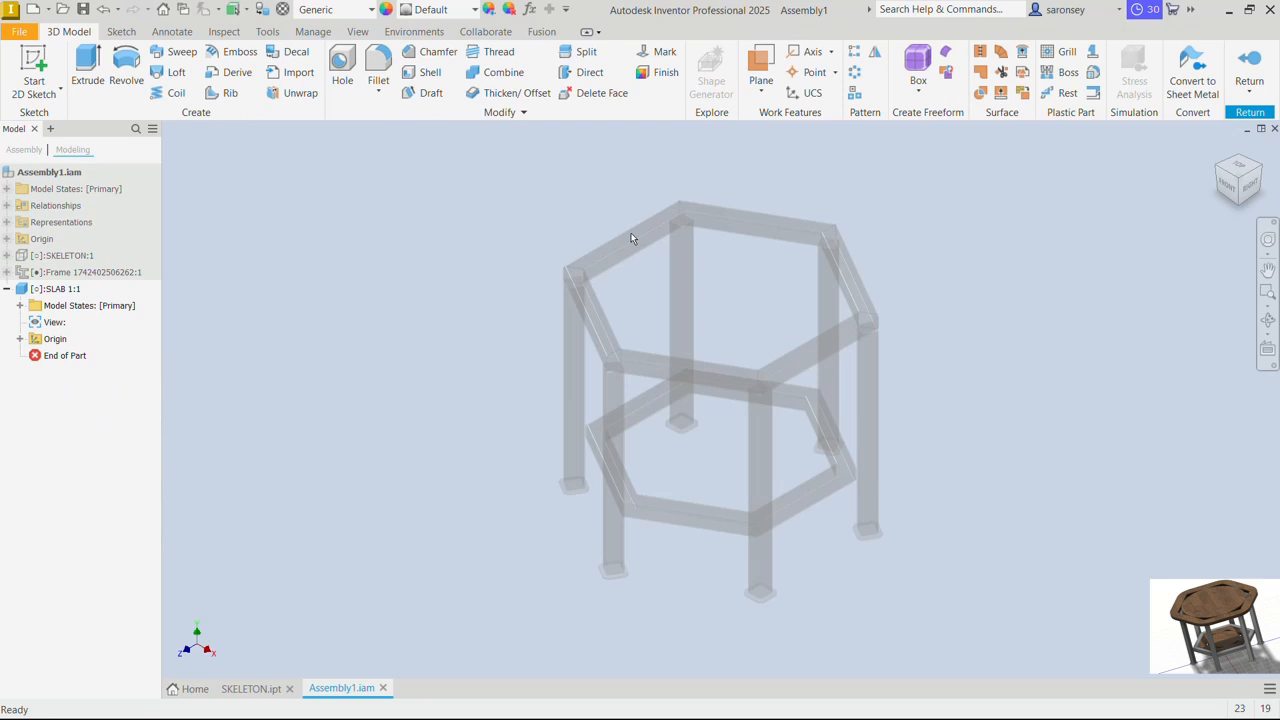
Start a new 2D sketch on the horizontal origin plane of the SLAB 1 part
{"action": "right_click", "coordinate": [509, 204]}
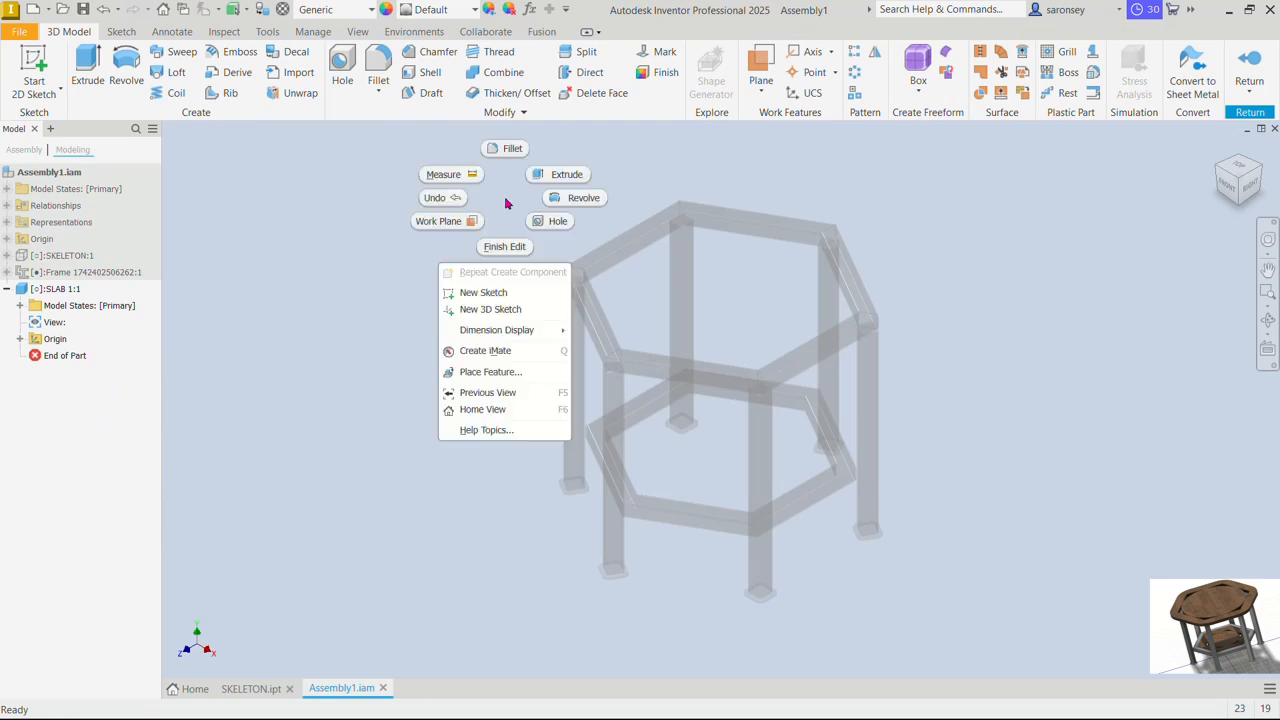
{"action": "left_click", "coordinate": [505, 293]}
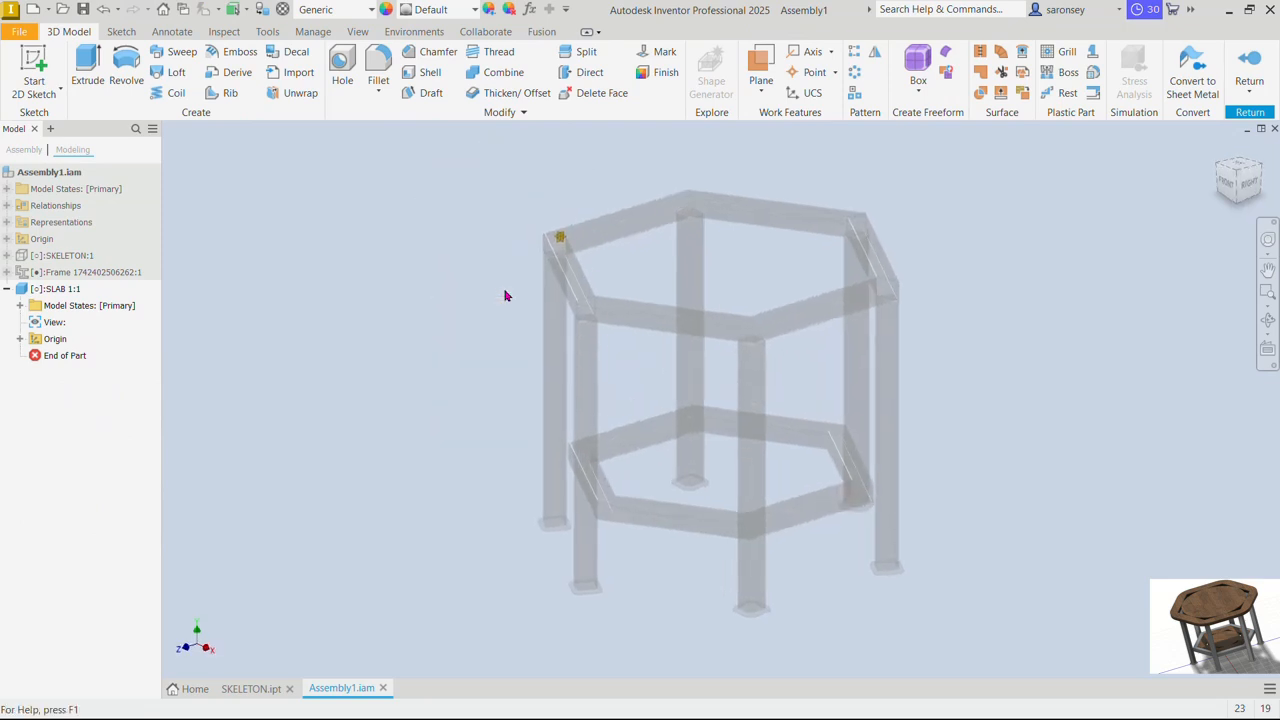
{"action": "scroll", "coordinate": [560, 240], "scroll_direction": "down", "scroll_amount": 5}
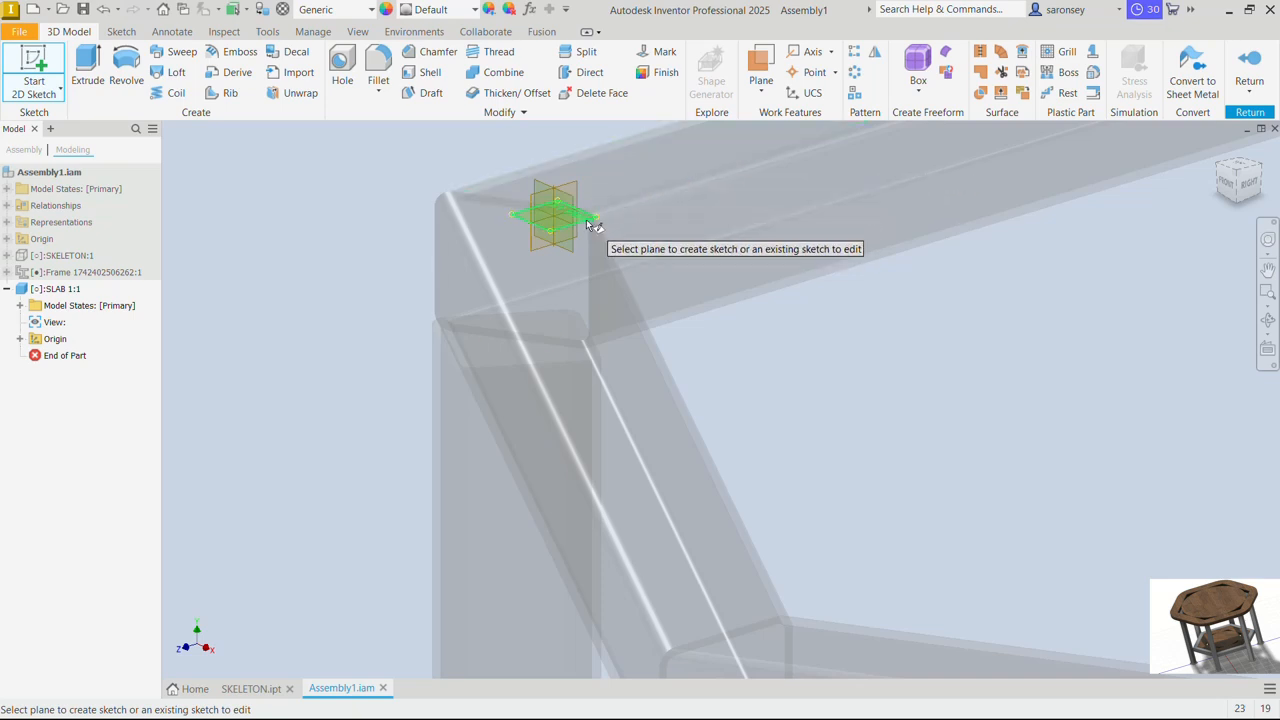
{"action": "left_click", "coordinate": [589, 223]}
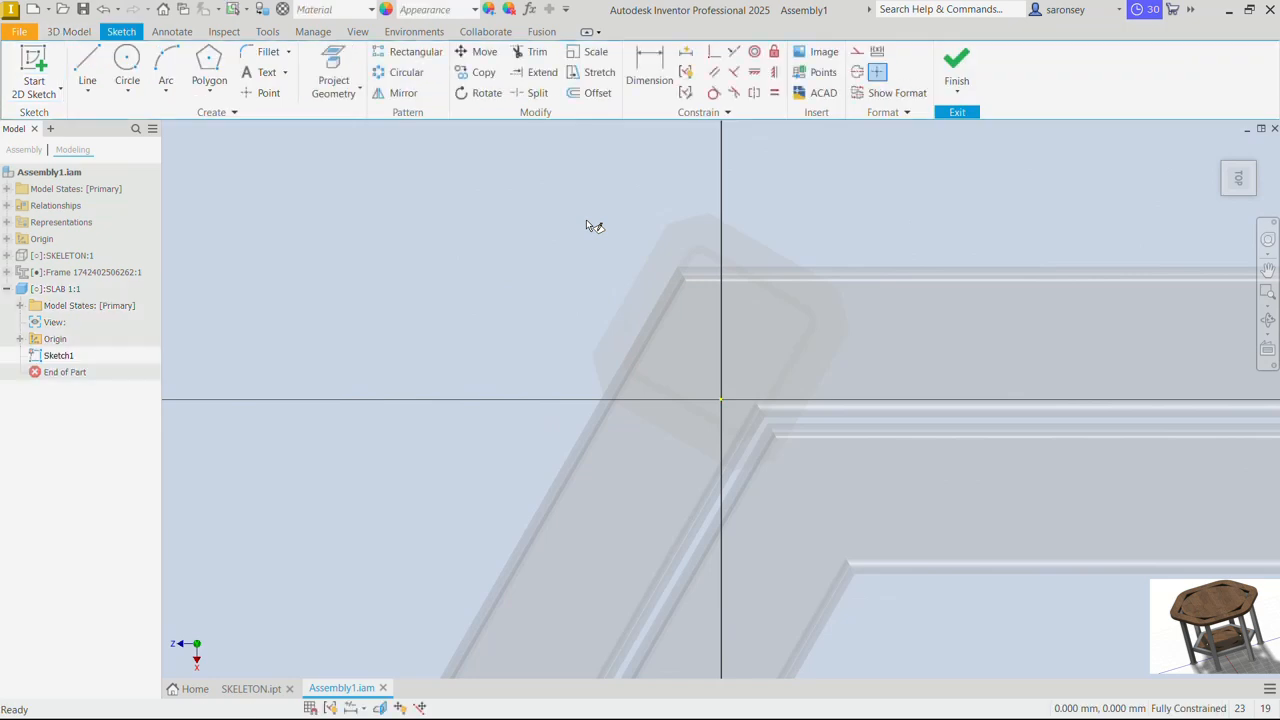
{"action": "scroll", "coordinate": [586, 226], "scroll_direction": "down", "scroll_amount": 5}
{"action": "middle_click_drag", "start_coordinate": [734, 363], "coordinate": [677, 311]}
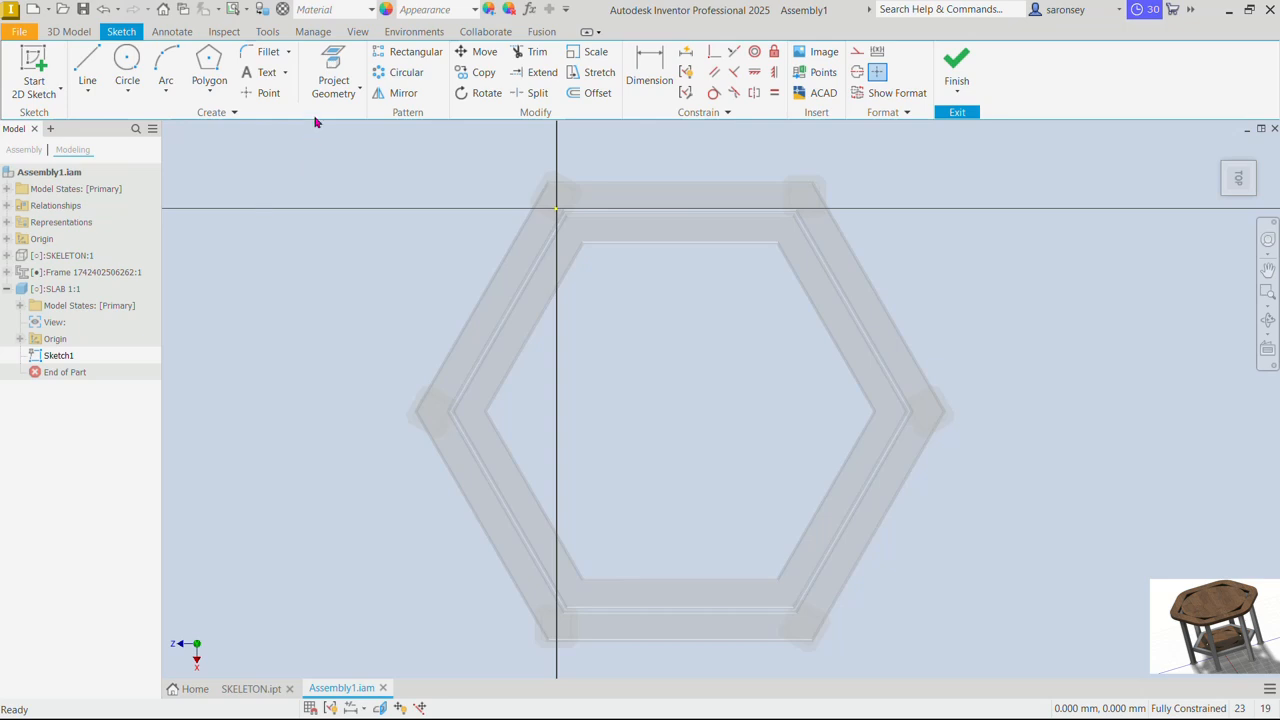
Project the outer edges of three adjacent upper hexagon members into the slab sketch
{"action": "left_click", "coordinate": [346, 62]}
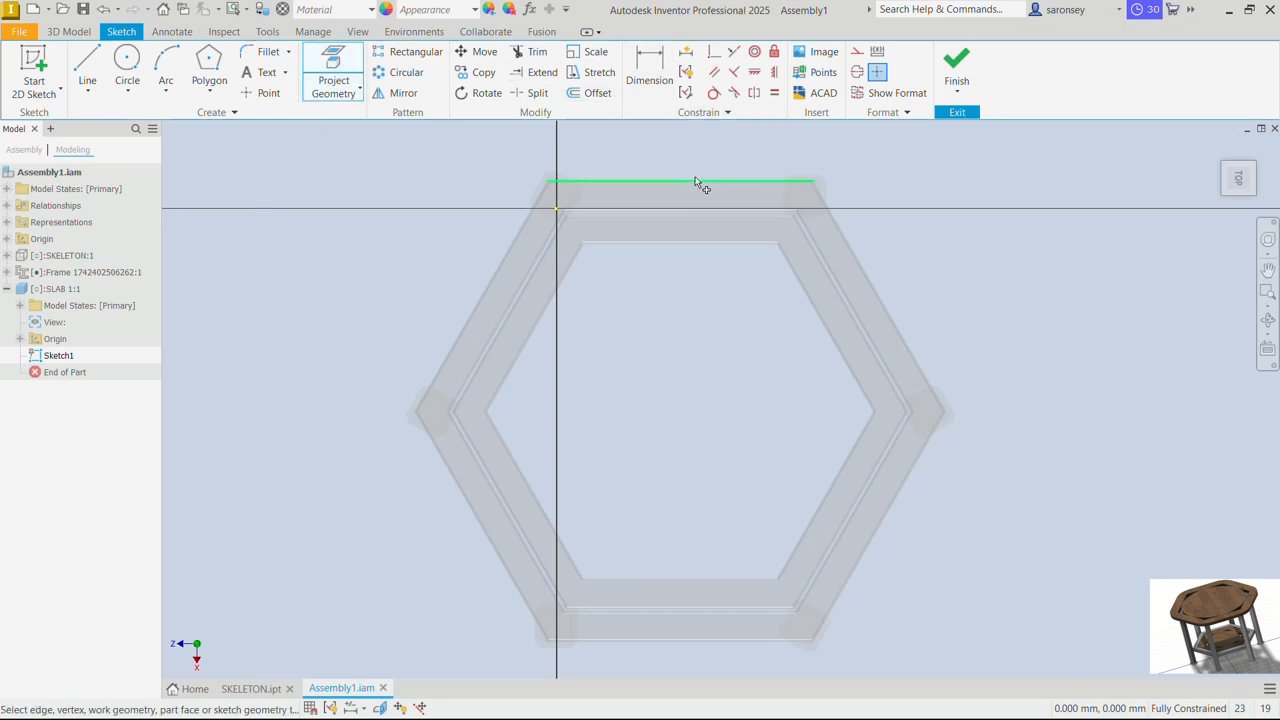
{"action": "scroll", "coordinate": [704, 176], "scroll_direction": "up", "scroll_amount": 5}
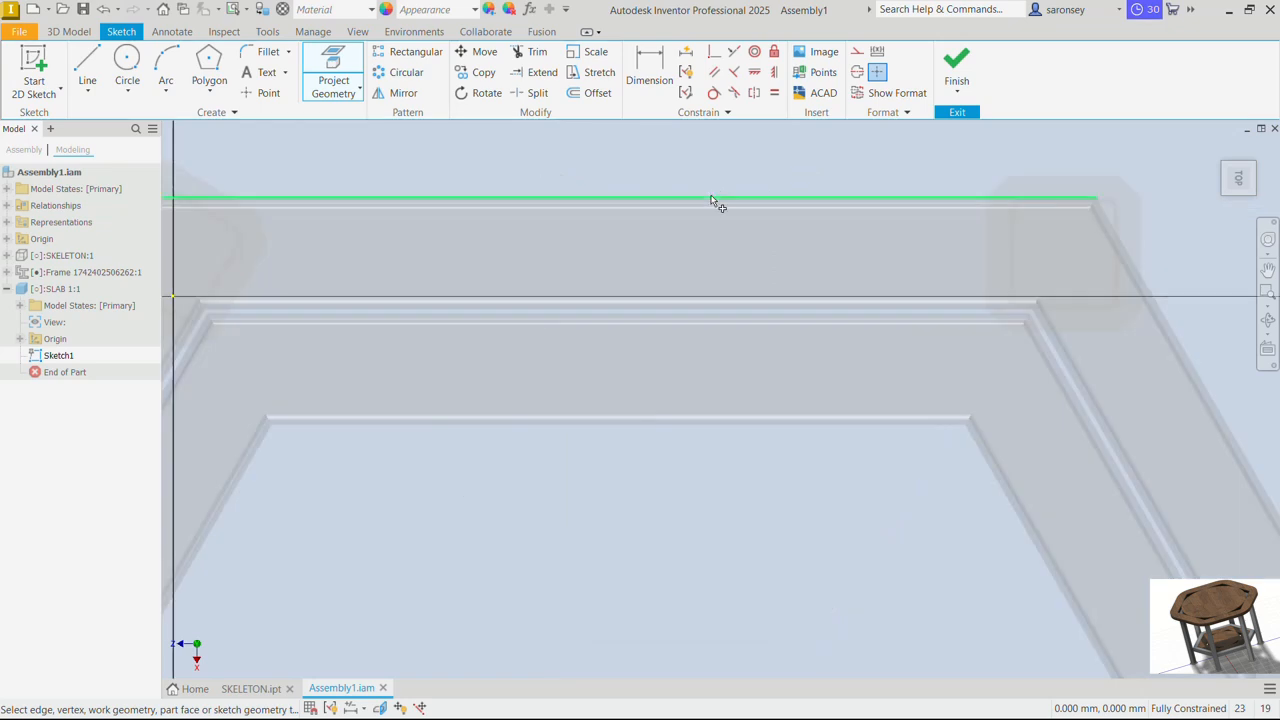
{"action": "left_click", "coordinate": [711, 200]}
{"action": "scroll", "coordinate": [711, 200], "scroll_direction": "down", "scroll_amount": 4}
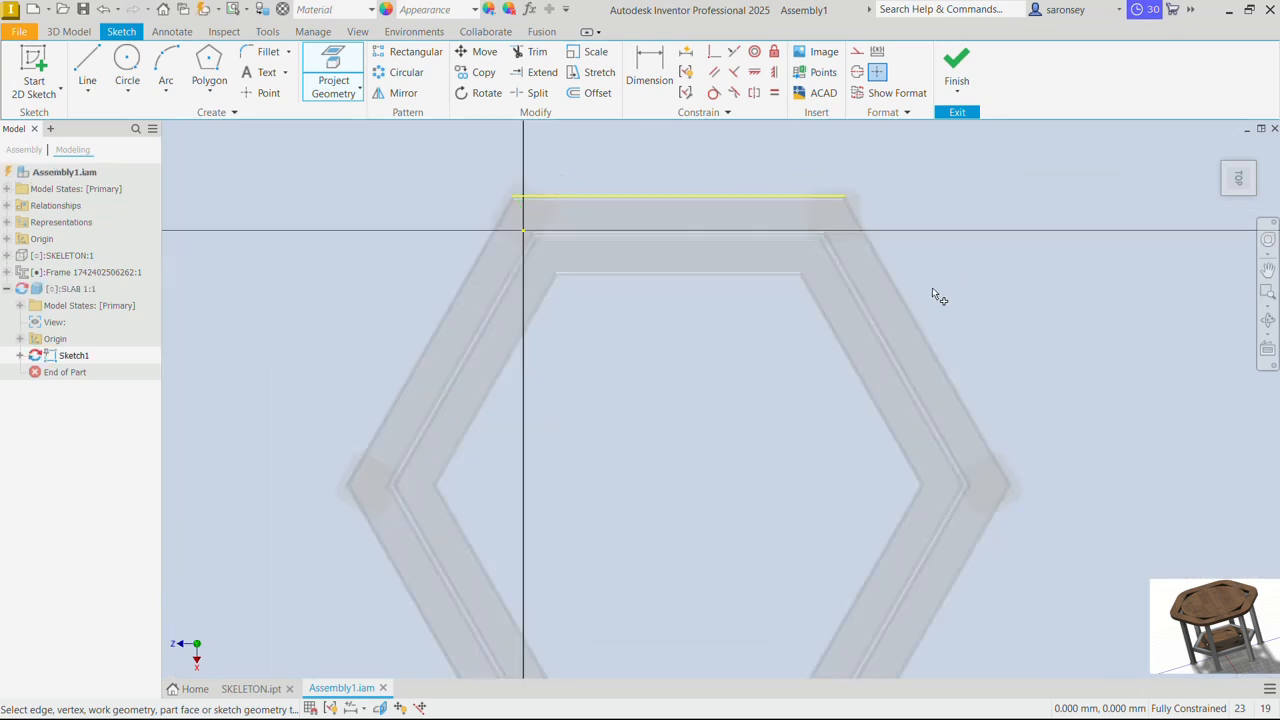
{"action": "scroll", "coordinate": [932, 290], "scroll_direction": "up", "scroll_amount": 5}
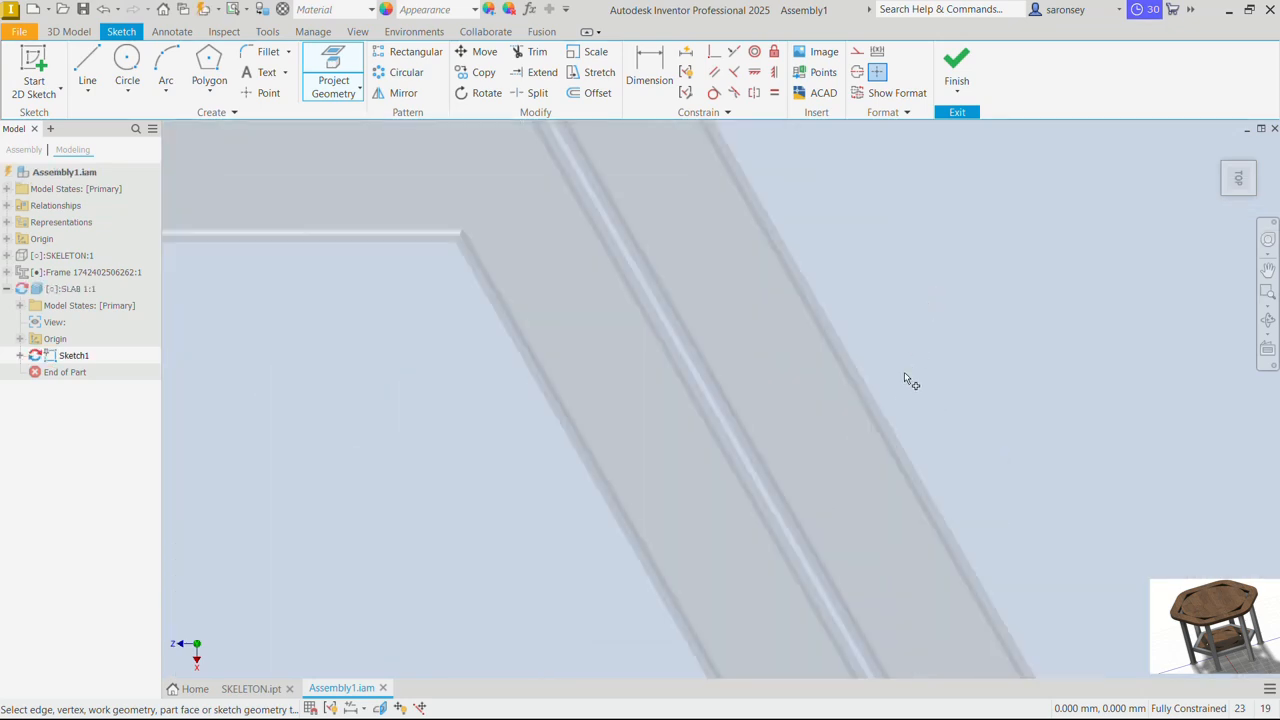
{"action": "left_click", "coordinate": [893, 430]}
{"action": "scroll", "coordinate": [893, 430], "scroll_direction": "down", "scroll_amount": 5}
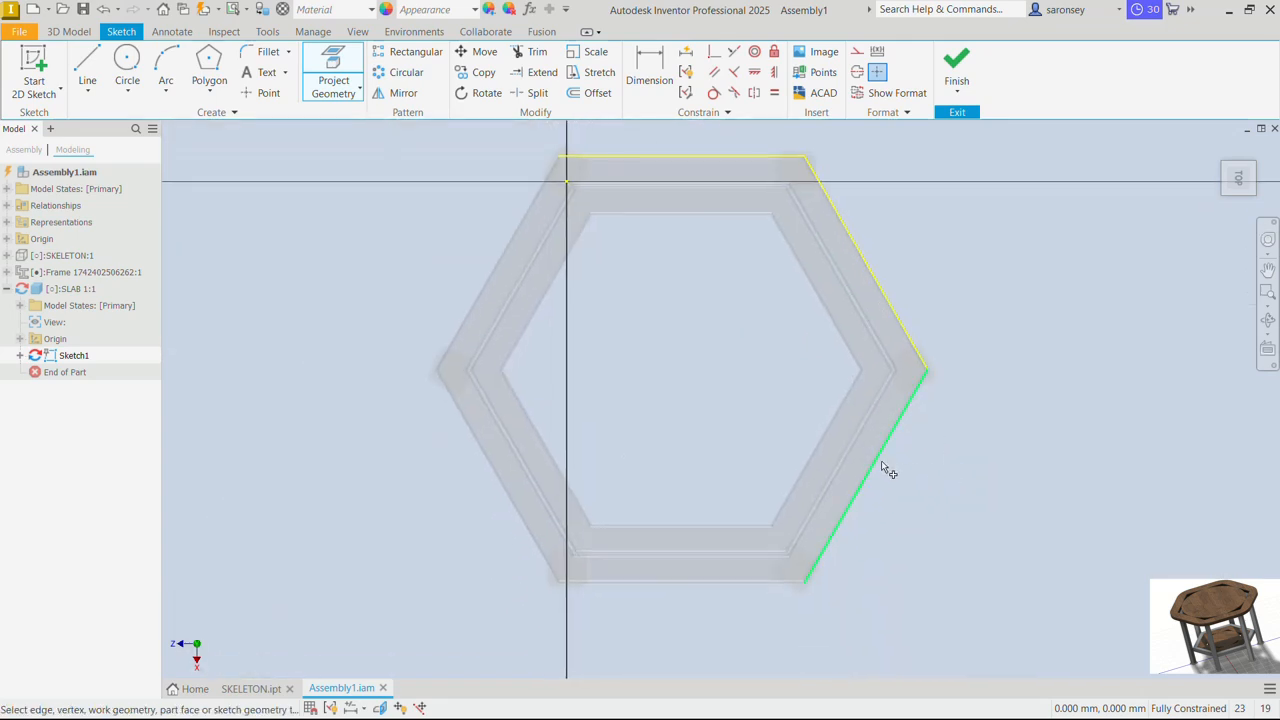
{"action": "left_click", "coordinate": [881, 462]}
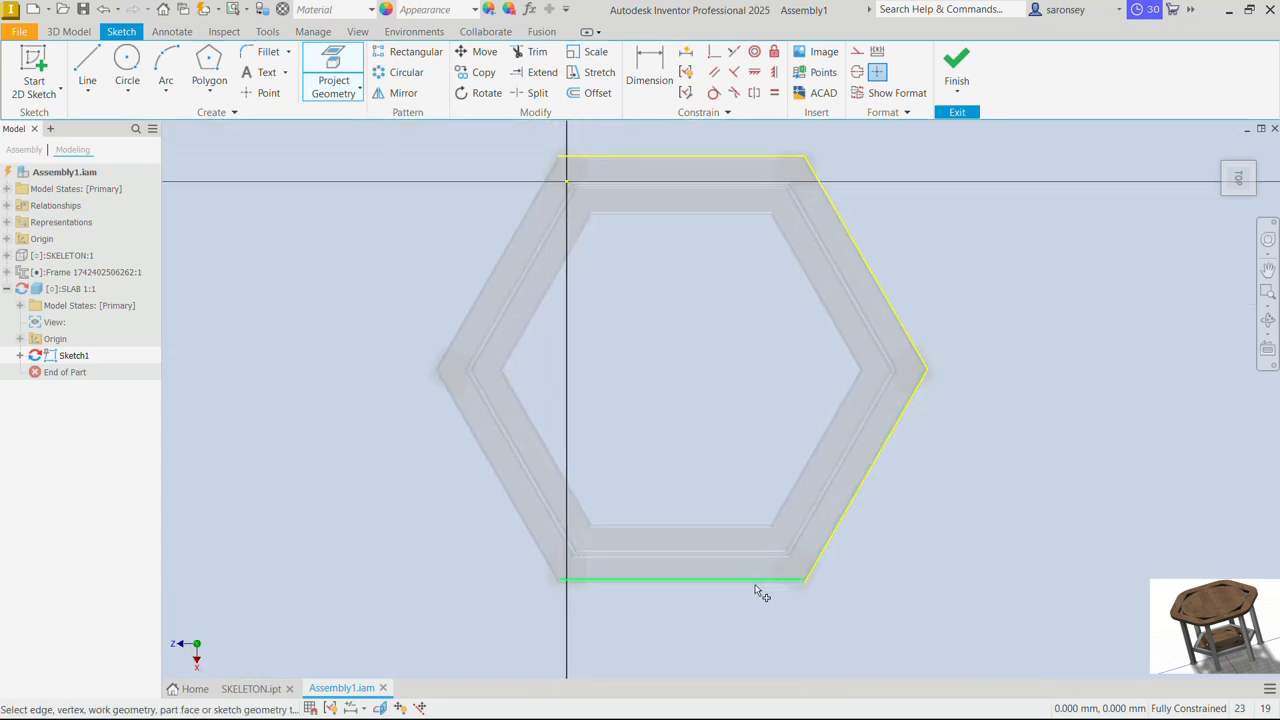
Project the outer edges of the remaining three upper hexagon members to close the projected hexagon outline
{"action": "scroll", "coordinate": [755, 588], "scroll_direction": "up", "scroll_amount": 5}
{"action": "left_click", "coordinate": [760, 577]}
{"action": "scroll", "coordinate": [760, 580], "scroll_direction": "down", "scroll_amount": 3}
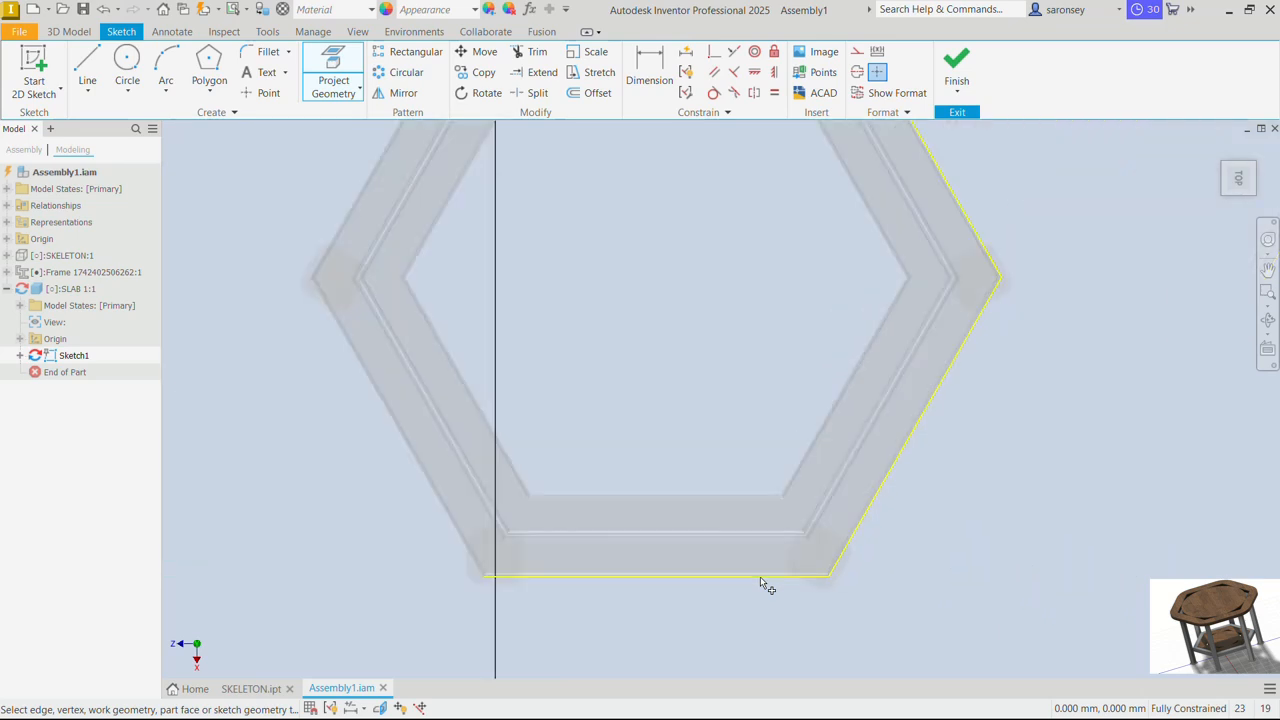
{"action": "scroll", "coordinate": [455, 537], "scroll_direction": "up", "scroll_amount": 4}
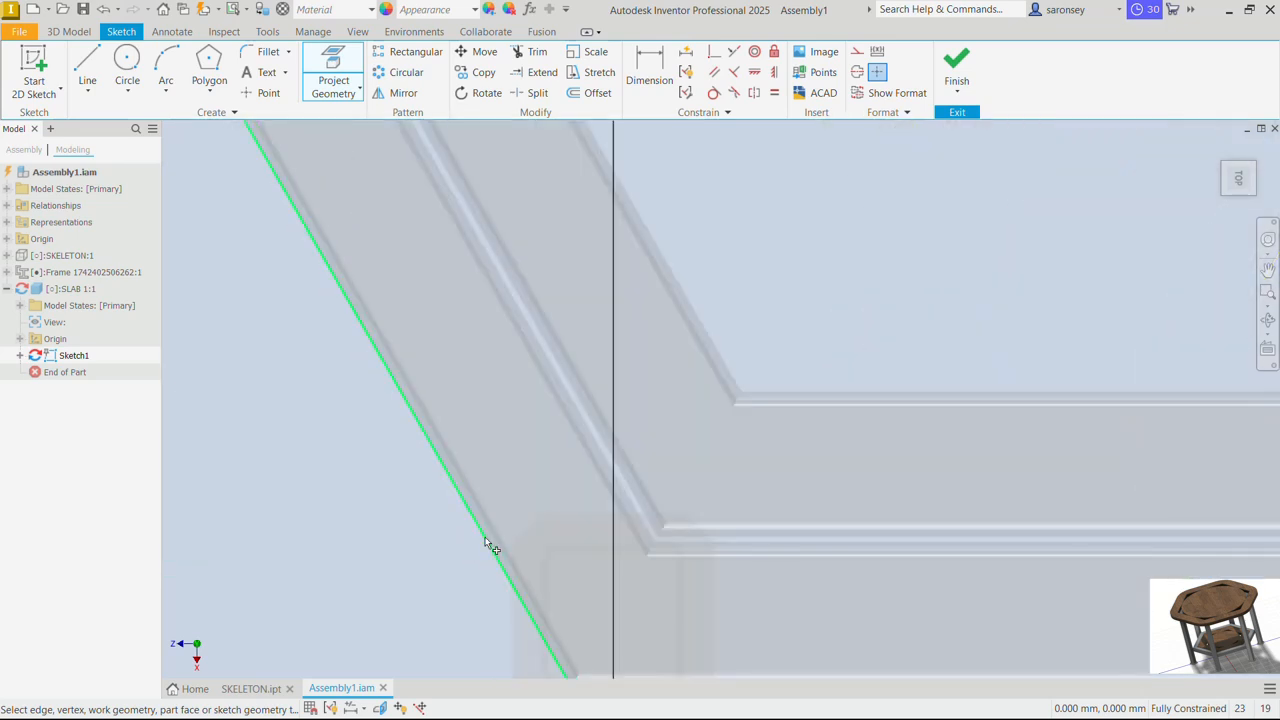
{"action": "left_click", "coordinate": [488, 545]}
{"action": "scroll", "coordinate": [486, 543], "scroll_direction": "down", "scroll_amount": 4}
{"action": "scroll", "coordinate": [500, 391], "scroll_direction": "up", "scroll_amount": 3}
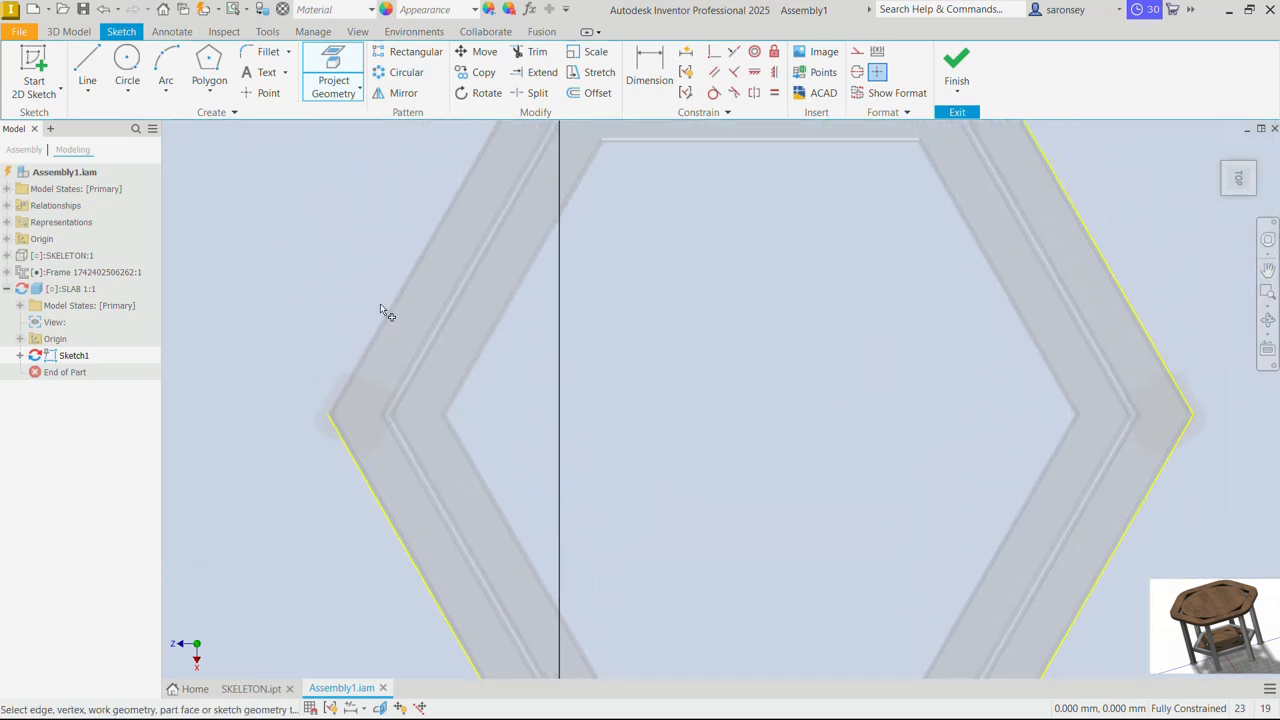
{"action": "scroll", "coordinate": [385, 312], "scroll_direction": "up", "scroll_amount": 2}
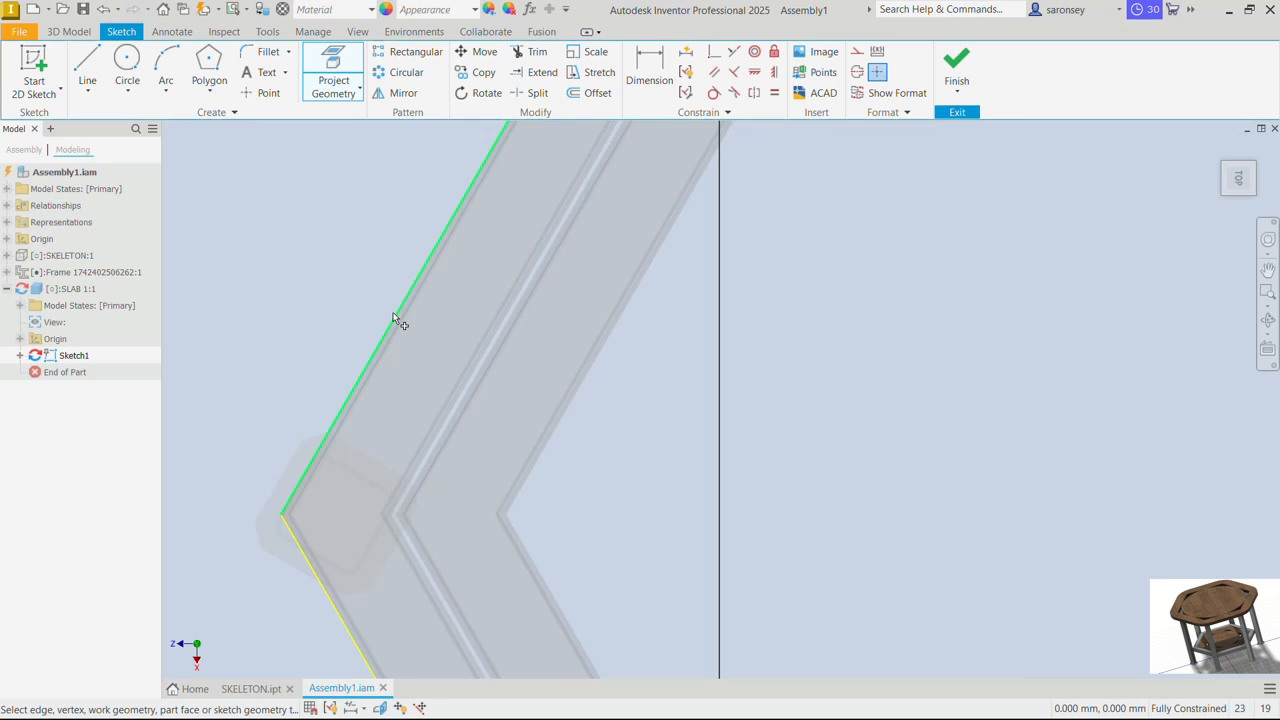
{"action": "left_click", "coordinate": [396, 320]}
{"action": "scroll", "coordinate": [394, 320], "scroll_direction": "down", "scroll_amount": 5}
{"action": "scroll", "coordinate": [457, 331], "scroll_direction": "up", "scroll_amount": 4}
{"action": "scroll", "coordinate": [455, 331], "scroll_direction": "down", "scroll_amount": 2}
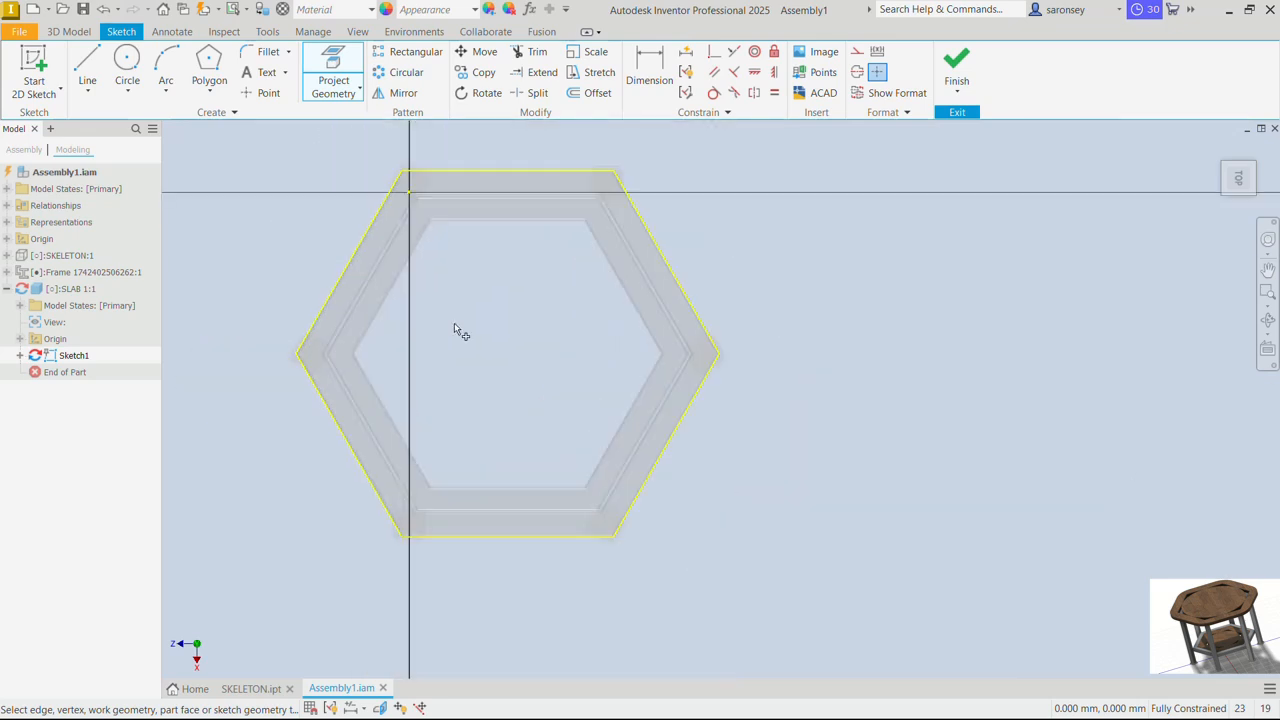
{"action": "middle_click_drag", "start_coordinate": [454, 324], "coordinate": [560, 397]}
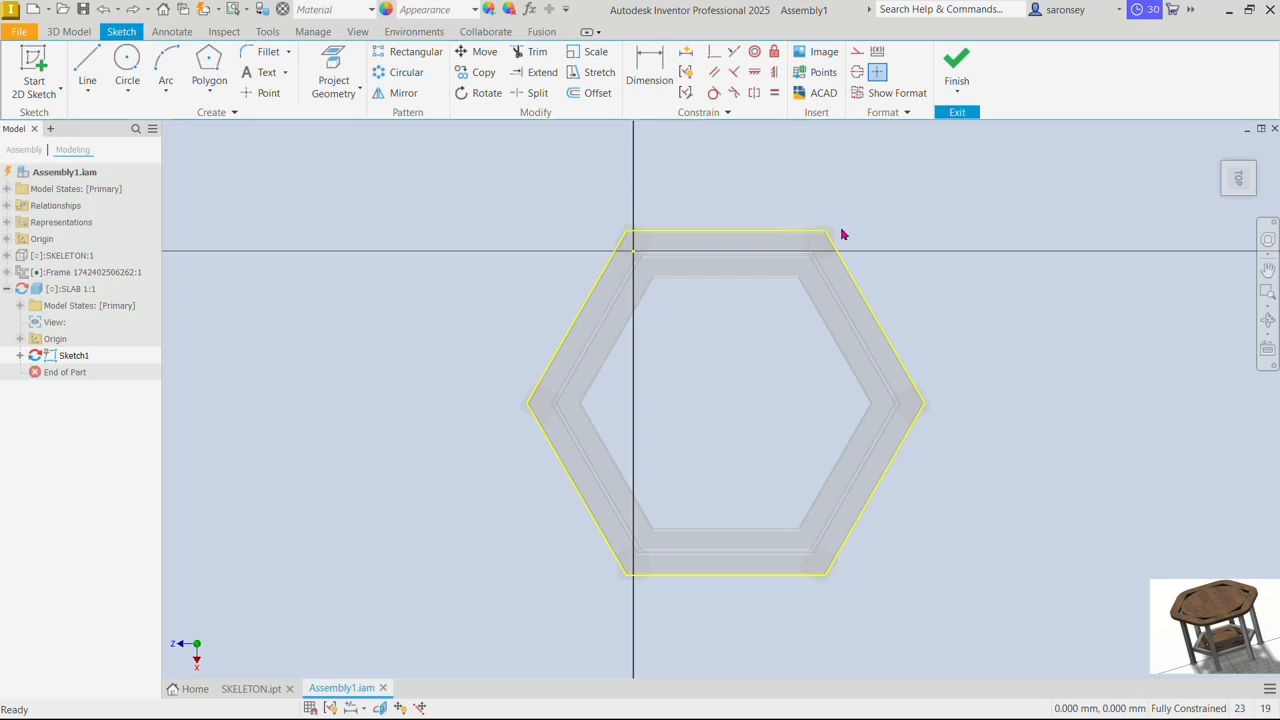
Offset the projected hexagon outline outward by 100 mm
{"action": "left_click", "coordinate": [590, 92]}
{"action": "left_click", "coordinate": [712, 231]}
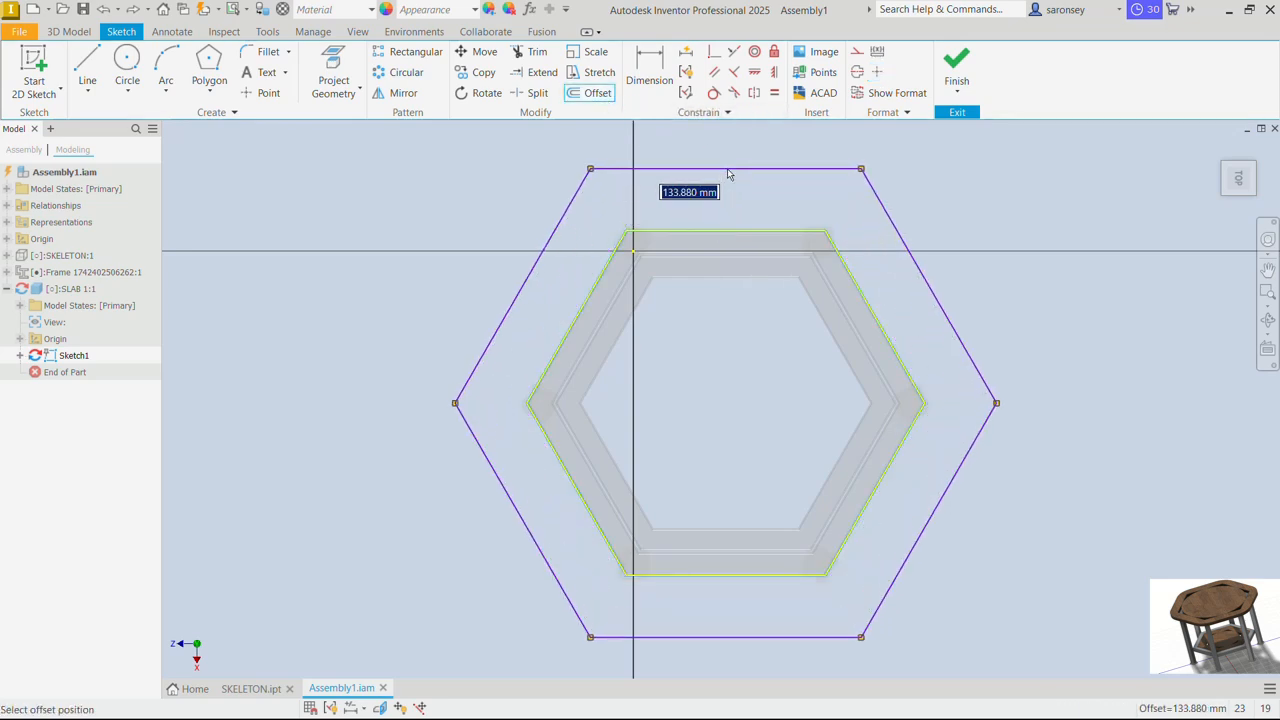
{"action": "type", "text": "100"}
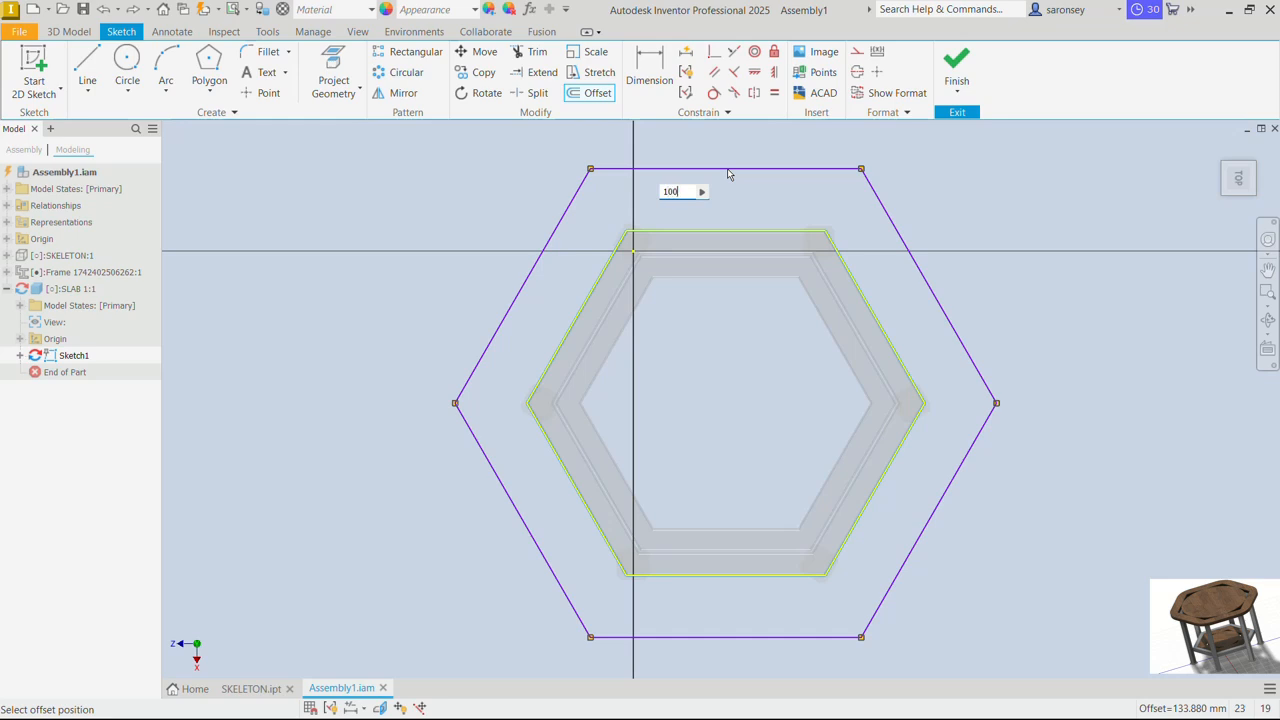
{"action": "key", "text": "Return"}
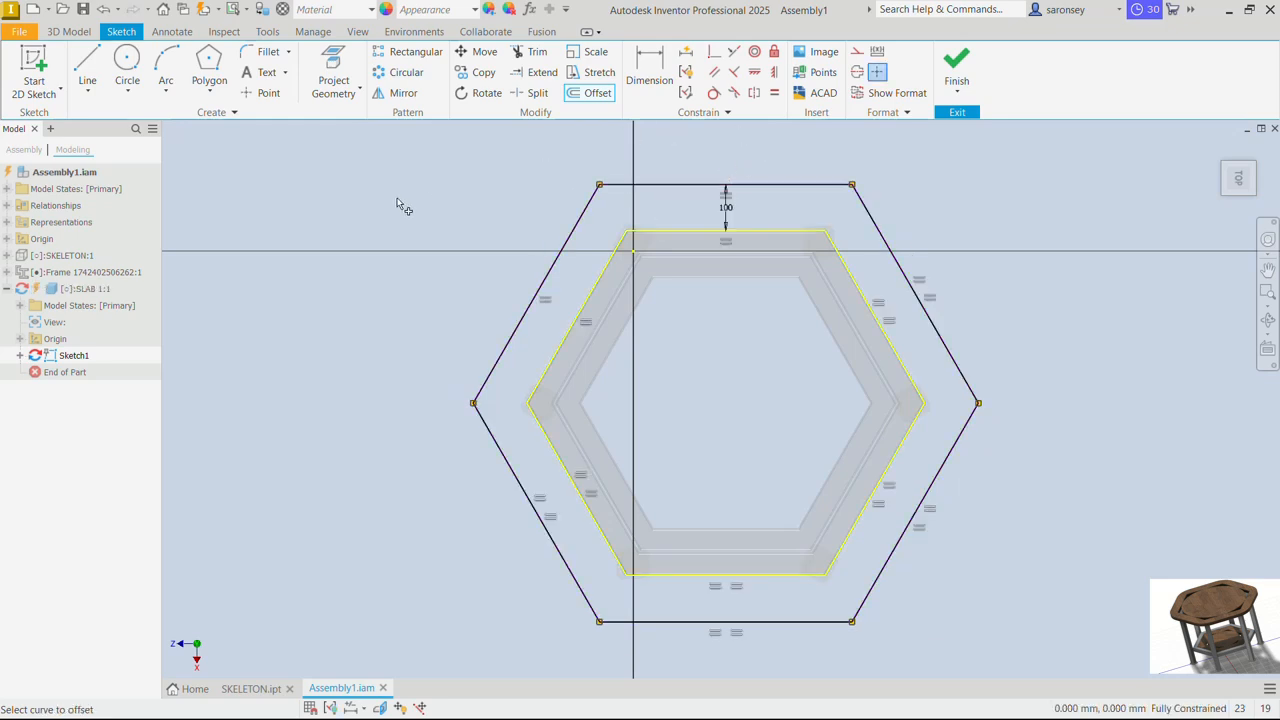
Sketch a freehand circle inside the projected hexagon, centred near its middle
{"action": "left_click", "coordinate": [127, 62]}
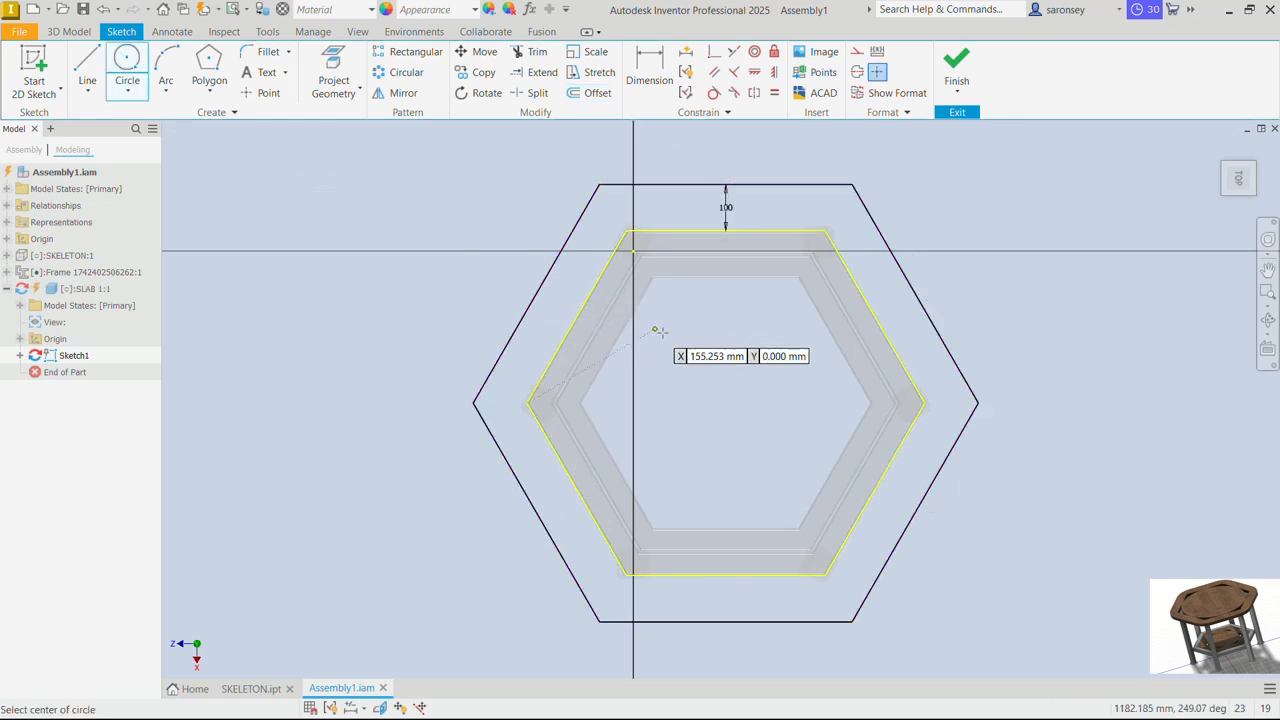
{"action": "left_click", "coordinate": [719, 387]}
{"action": "left_click", "coordinate": [811, 471]}
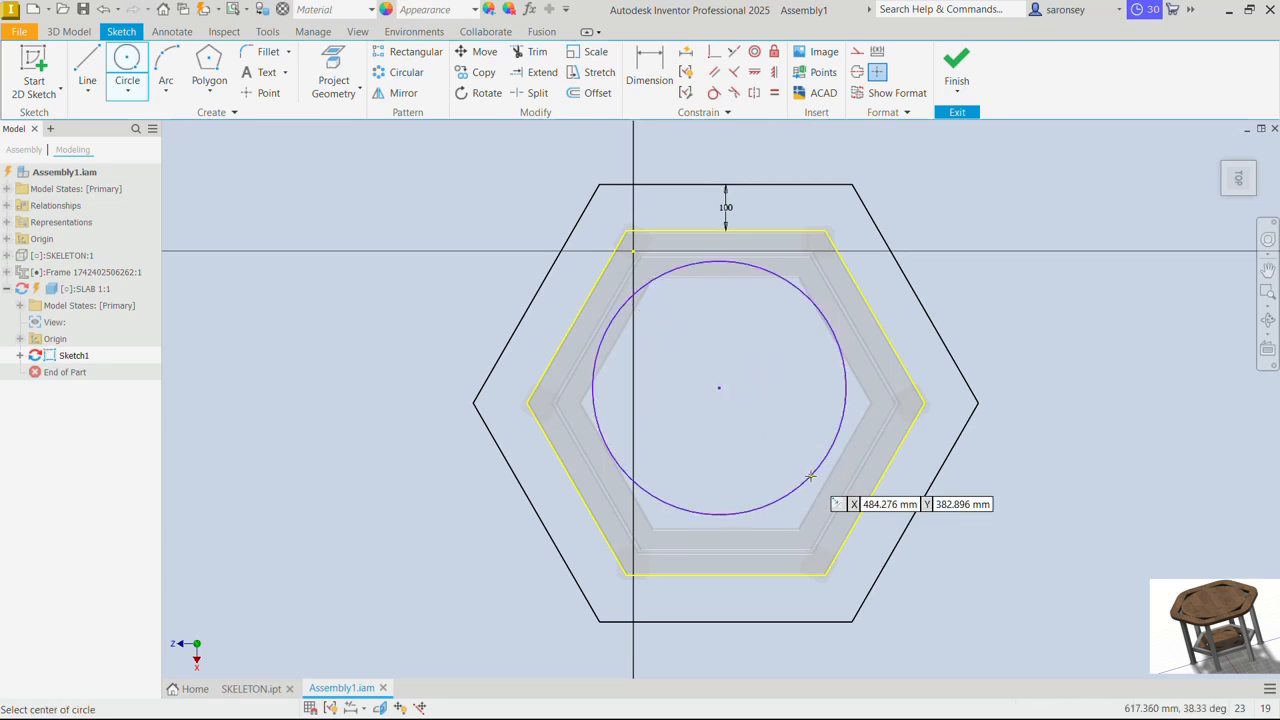
Make the circle tangent to three sides of the projected inner hexagon
{"action": "left_click", "coordinate": [714, 93]}
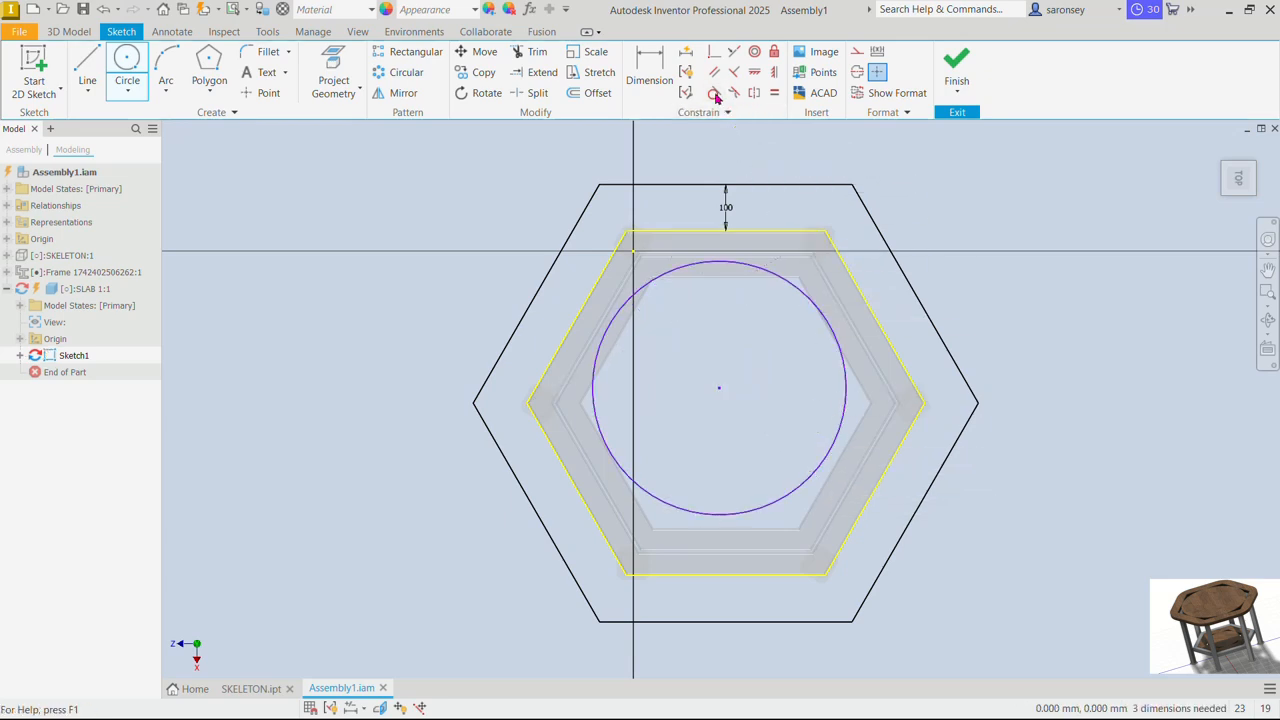
{"action": "left_click", "coordinate": [763, 266]}
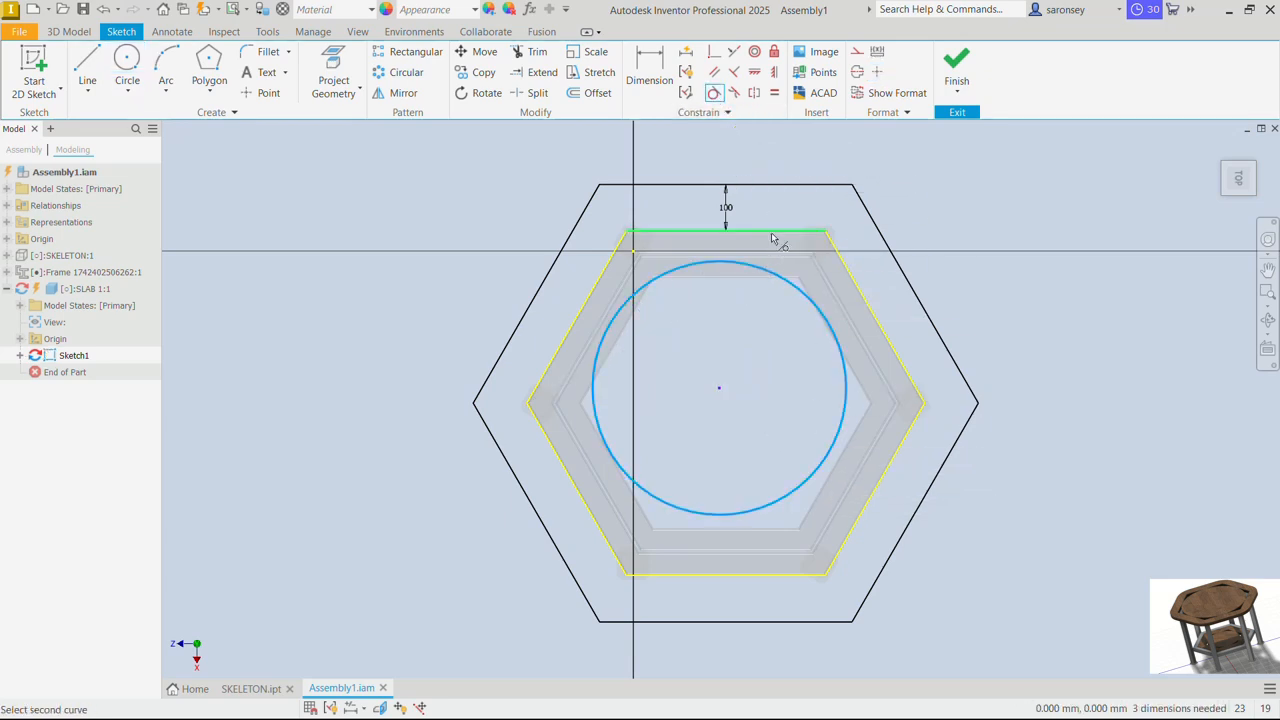
{"action": "left_click", "coordinate": [772, 238]}
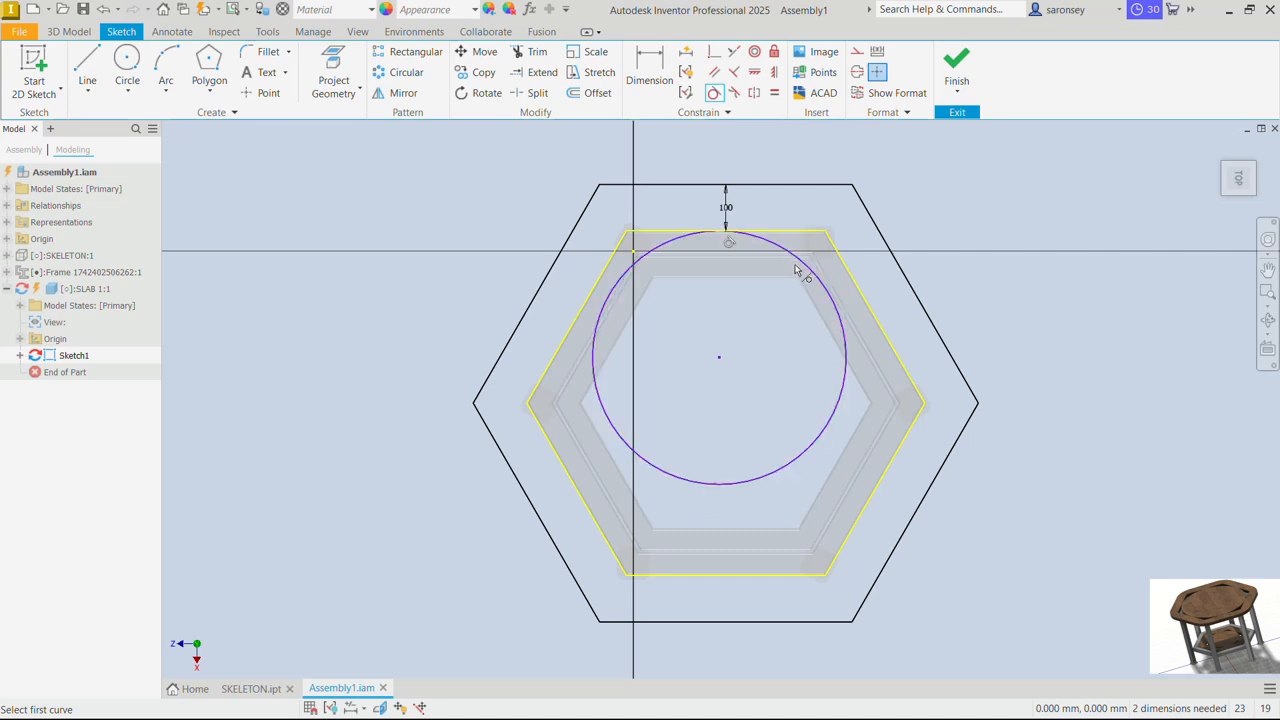
{"action": "left_click", "coordinate": [823, 286]}
{"action": "left_click", "coordinate": [880, 320]}
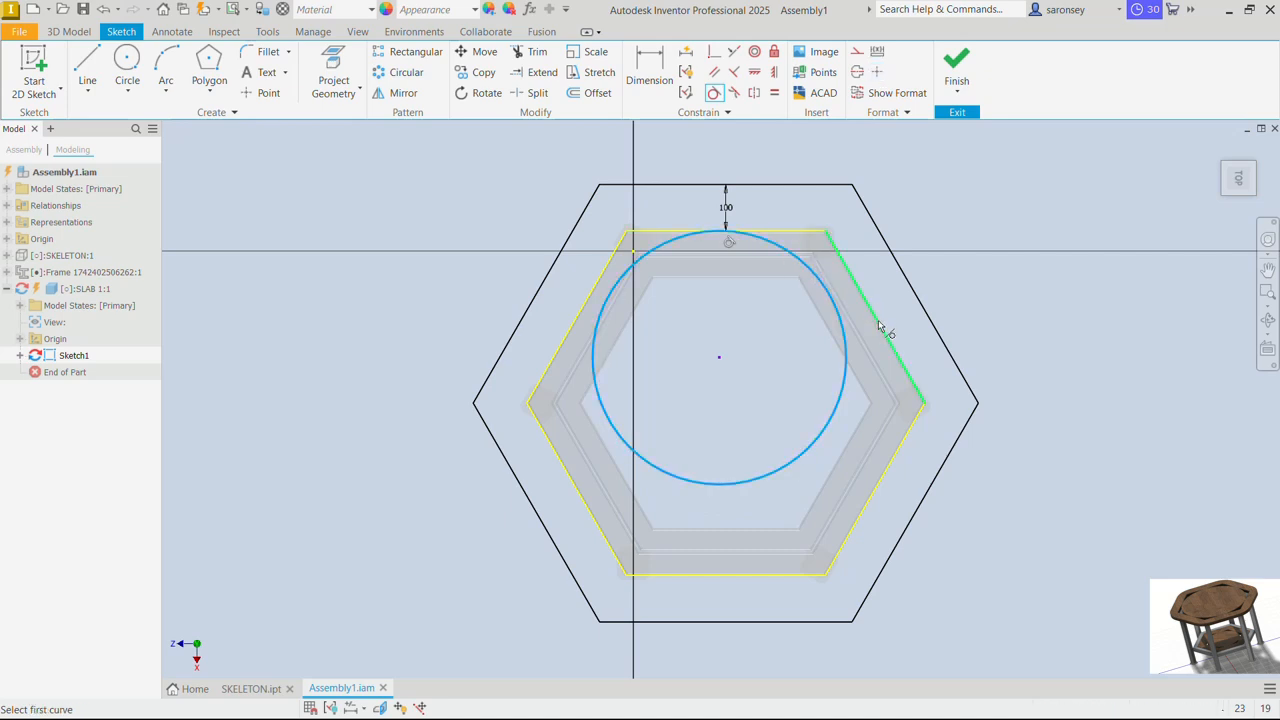
{"action": "left_click", "coordinate": [858, 431]}
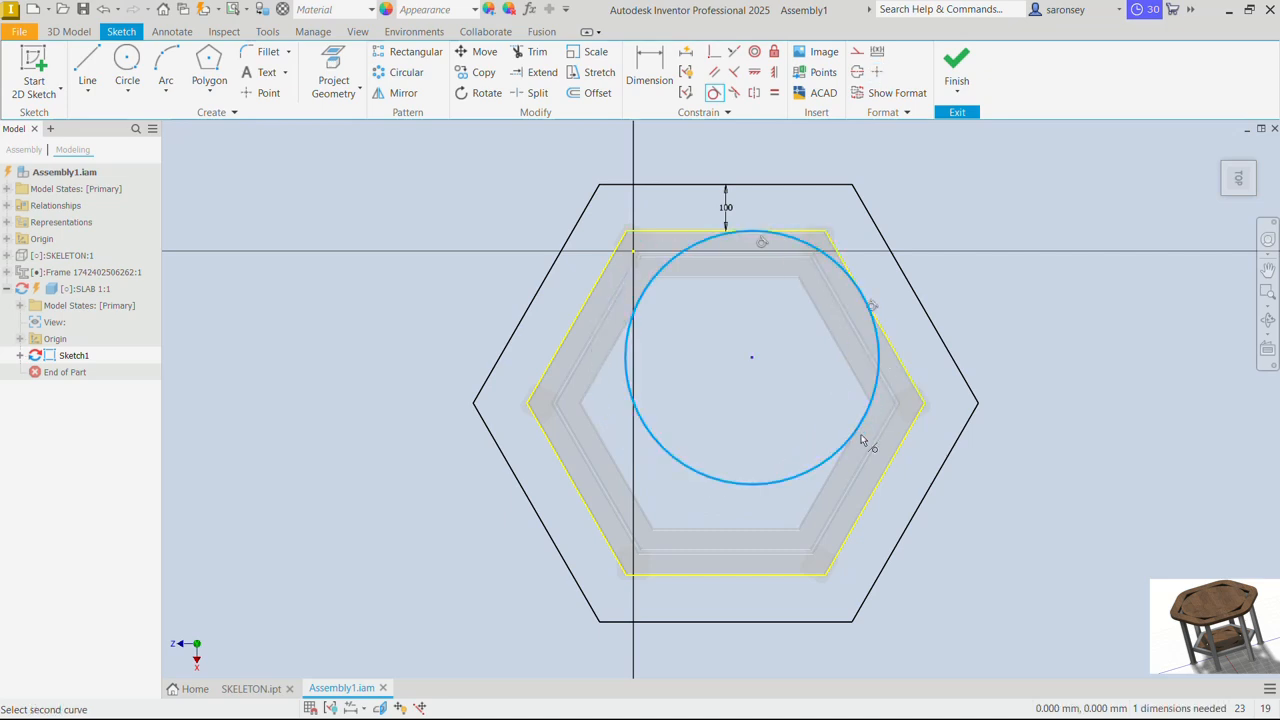
{"action": "left_click", "coordinate": [883, 480]}
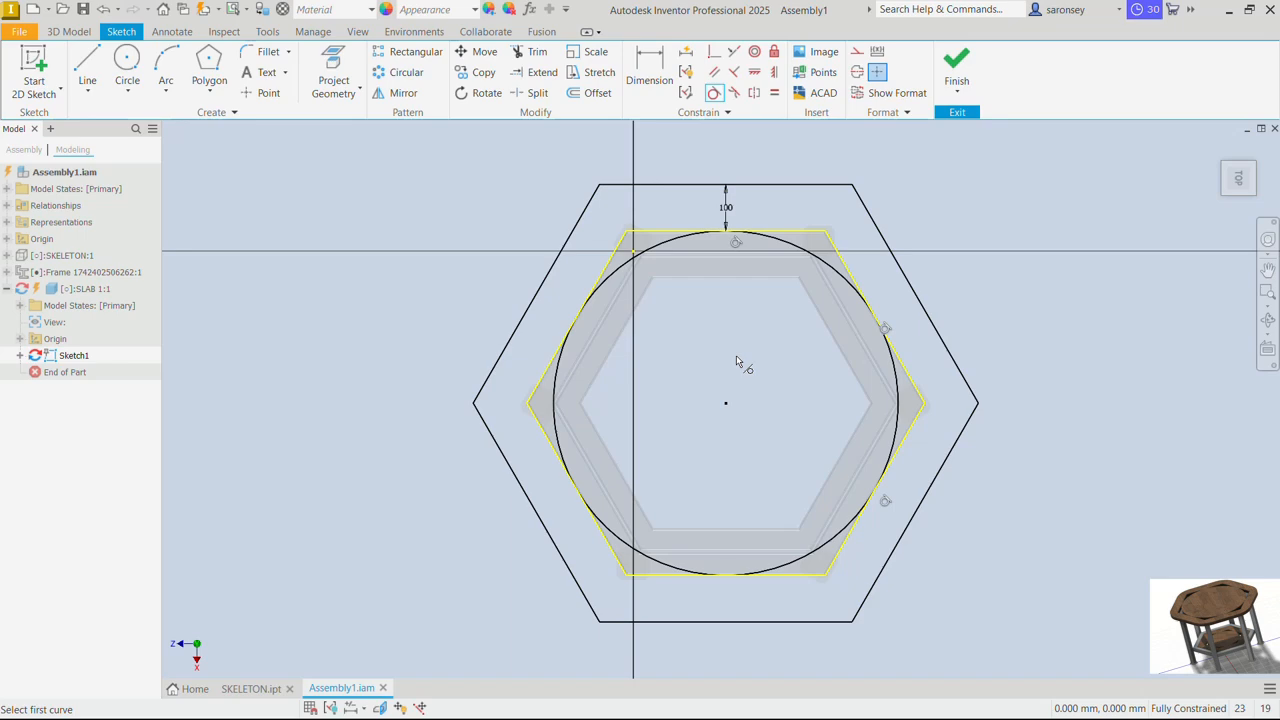
Finish the sketch, extrude the outer hexagonal ring and the central circle 30 mm upward, and return to the assembly
{"action": "left_click", "coordinate": [956, 66]}
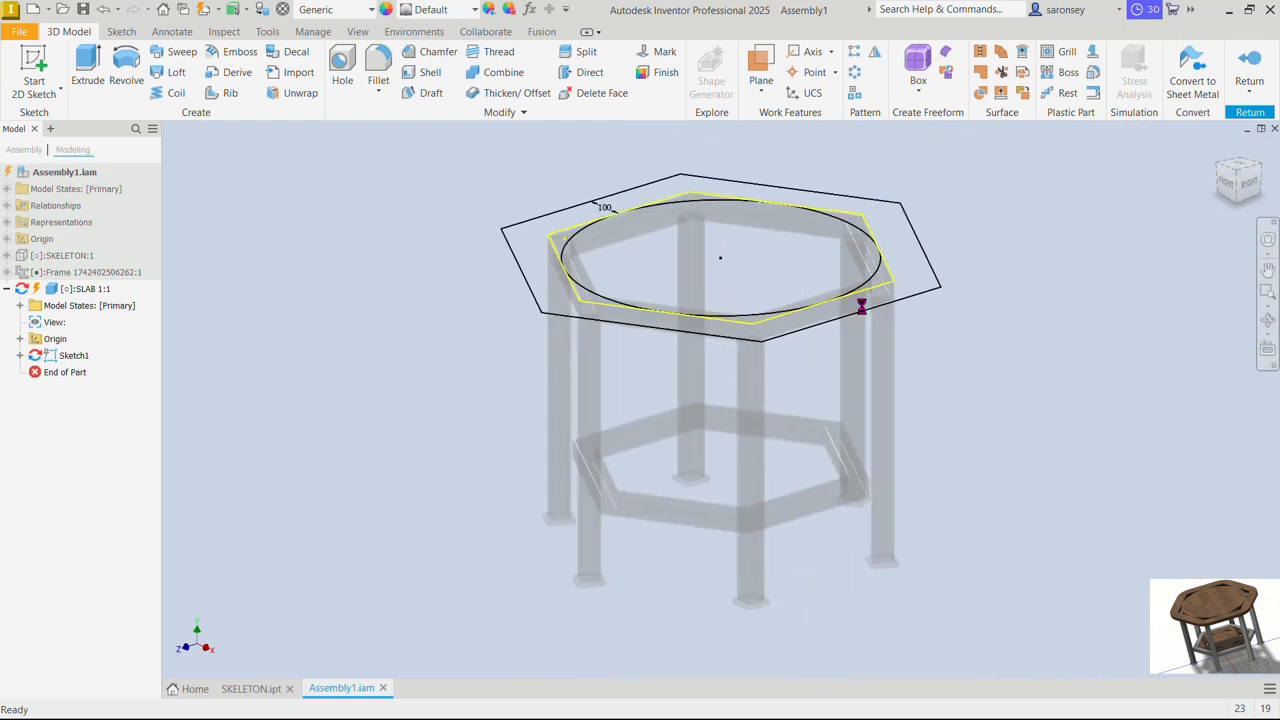
{"action": "left_click", "coordinate": [87, 79]}
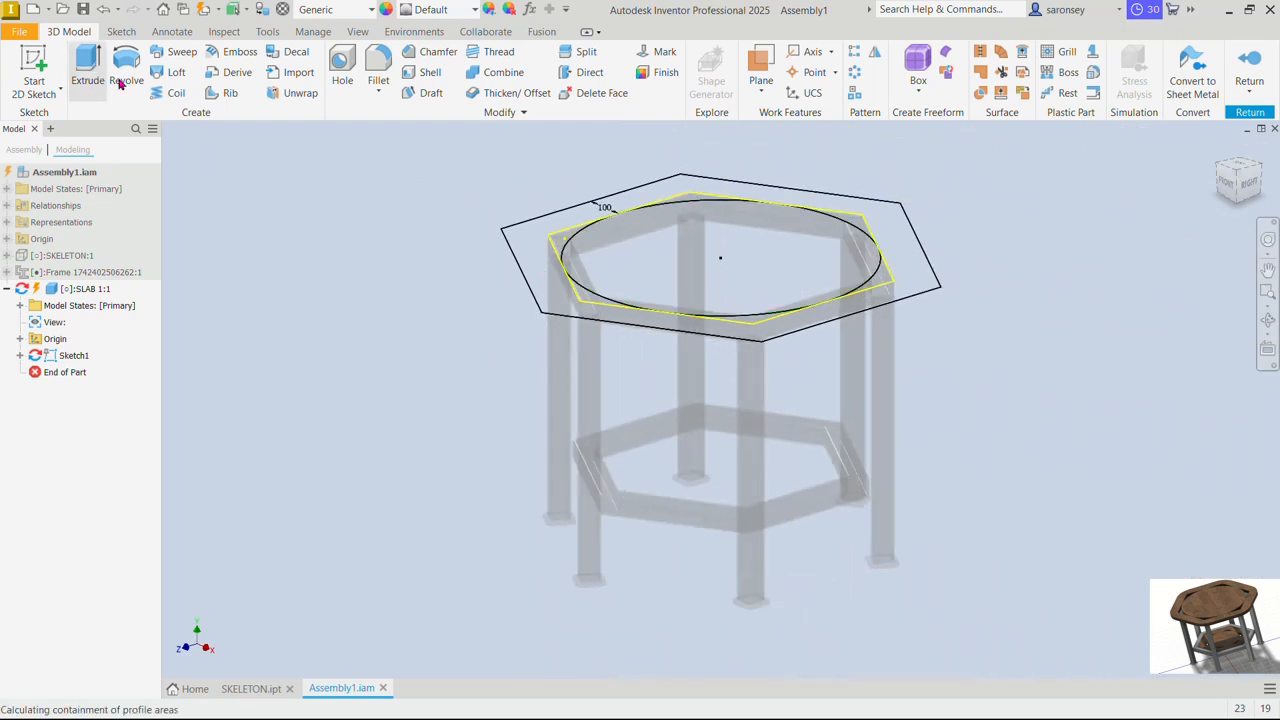
{"action": "left_click", "coordinate": [530, 239]}
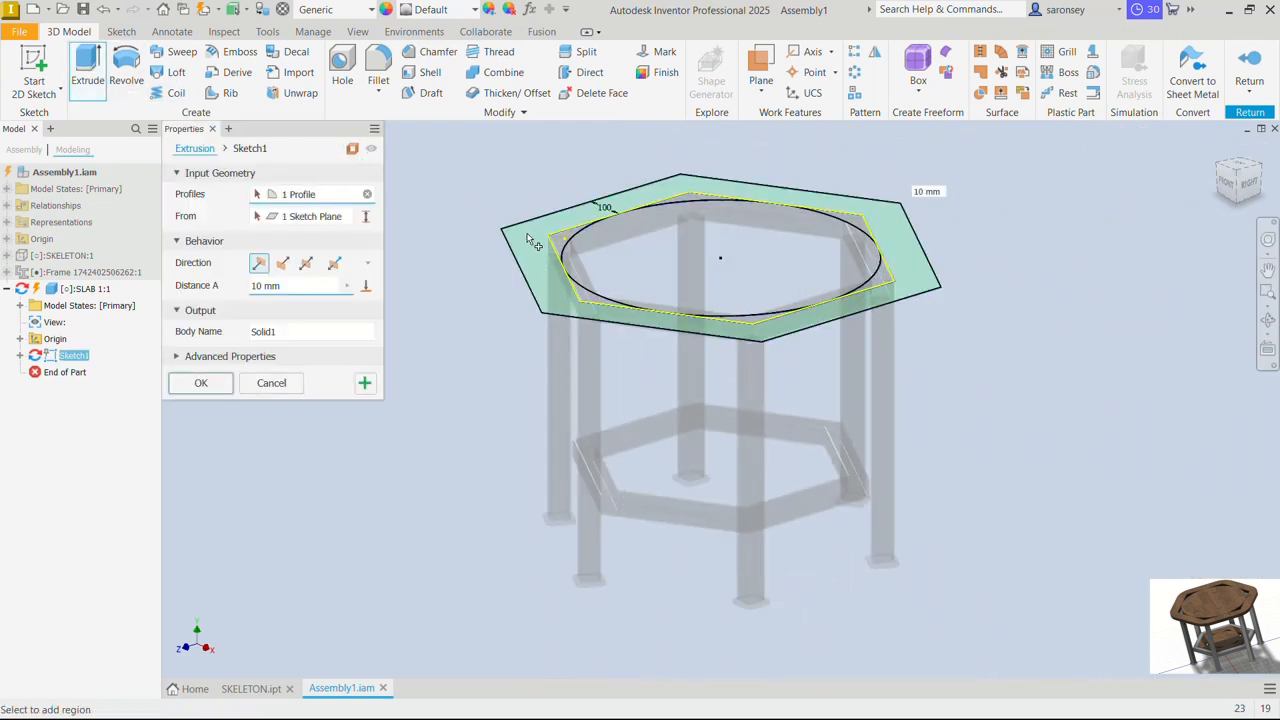
{"action": "left_click", "coordinate": [634, 258]}
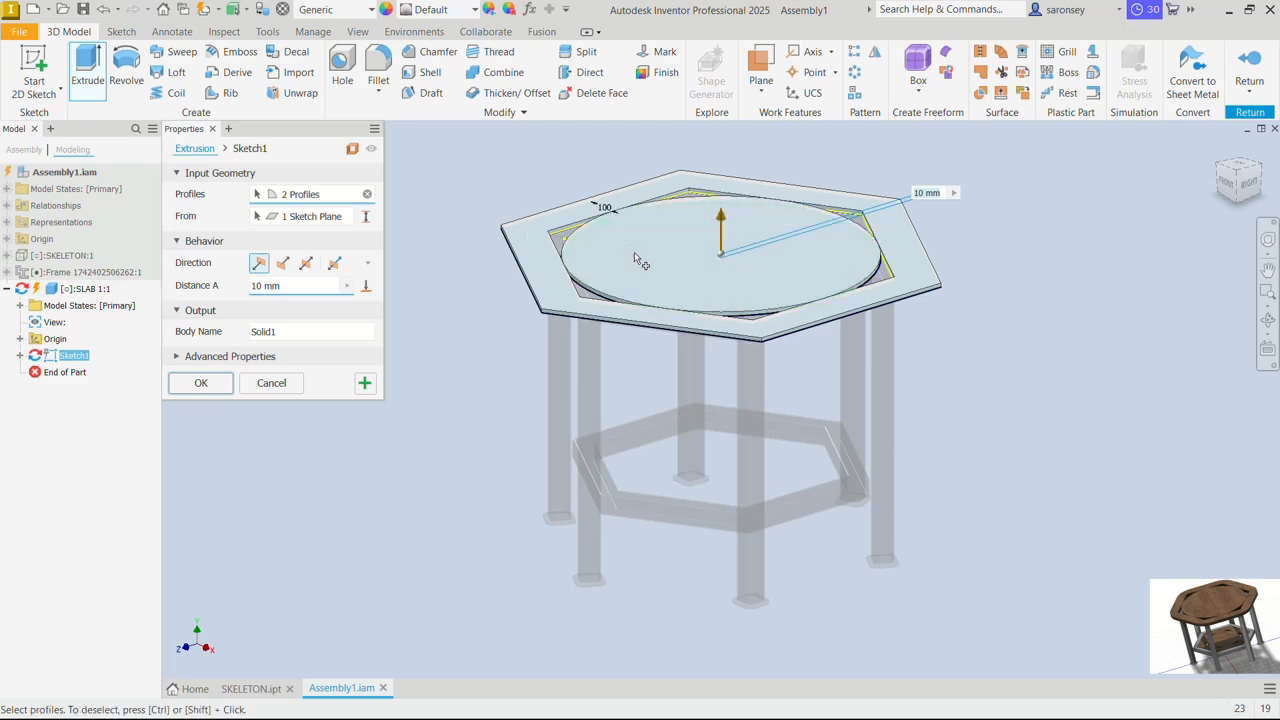
{"action": "left_click", "coordinate": [297, 287]}
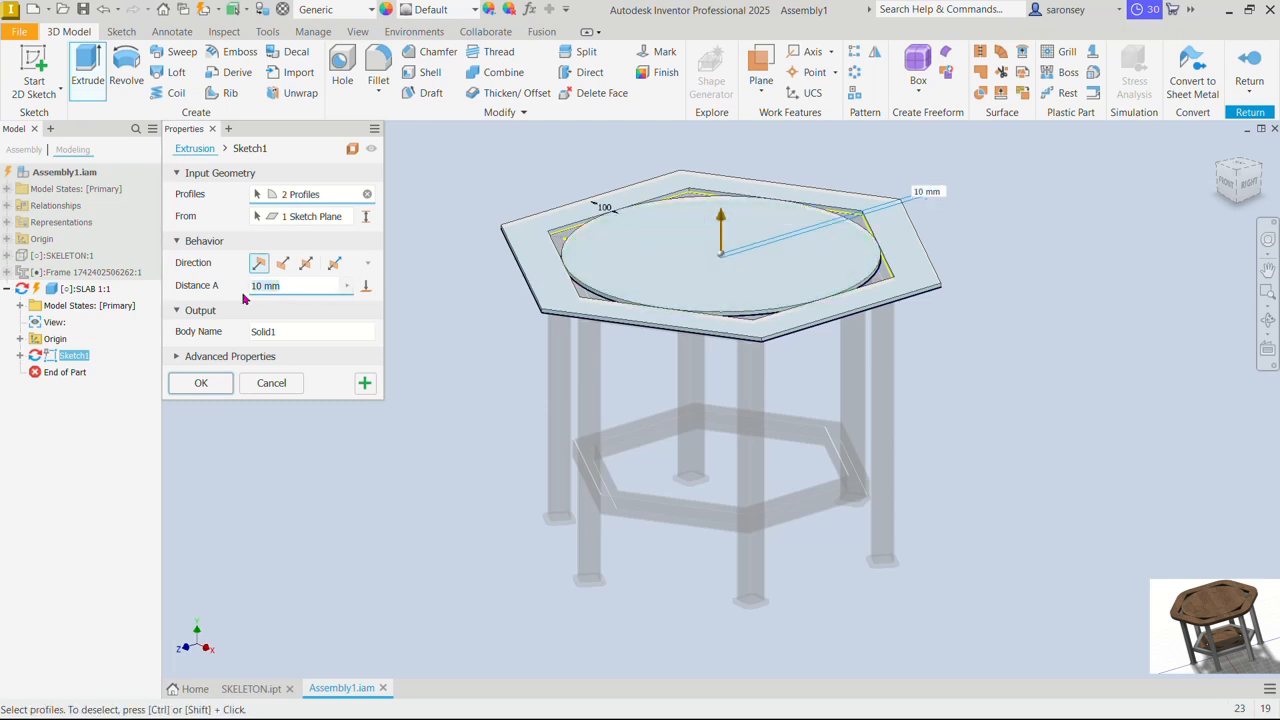
{"action": "type", "text": "30"}
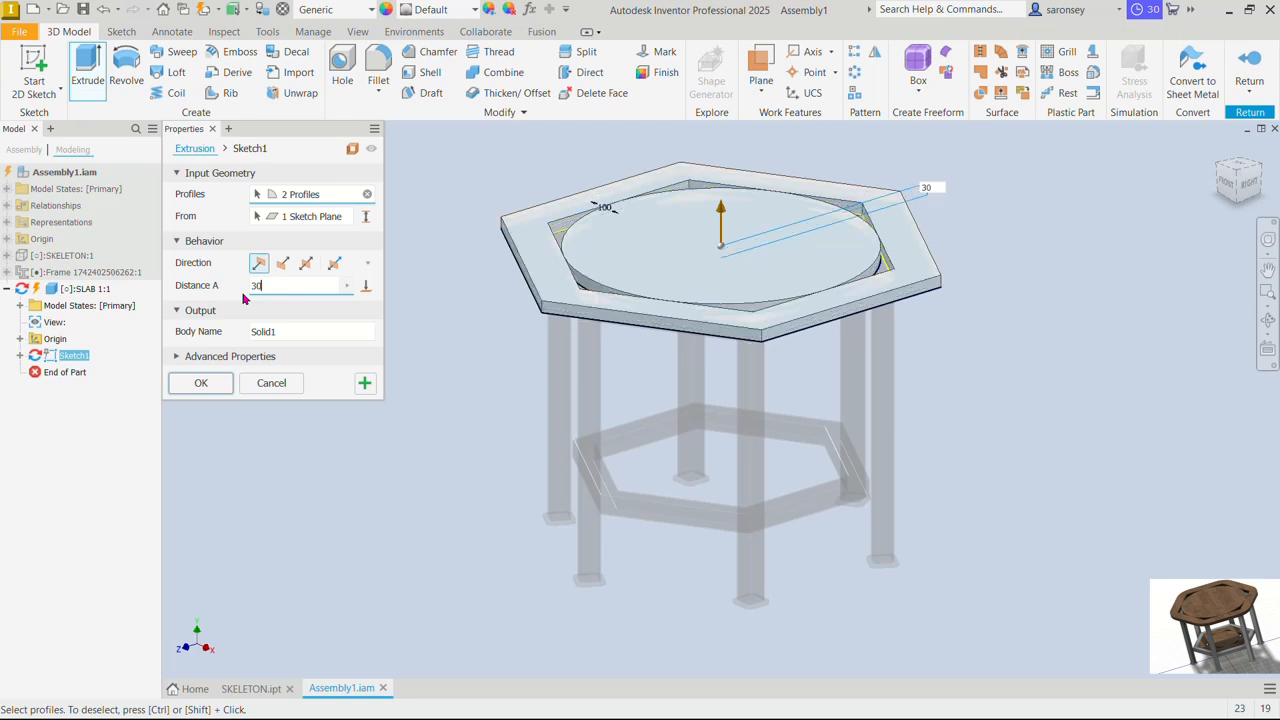
{"action": "left_click", "coordinate": [225, 381]}
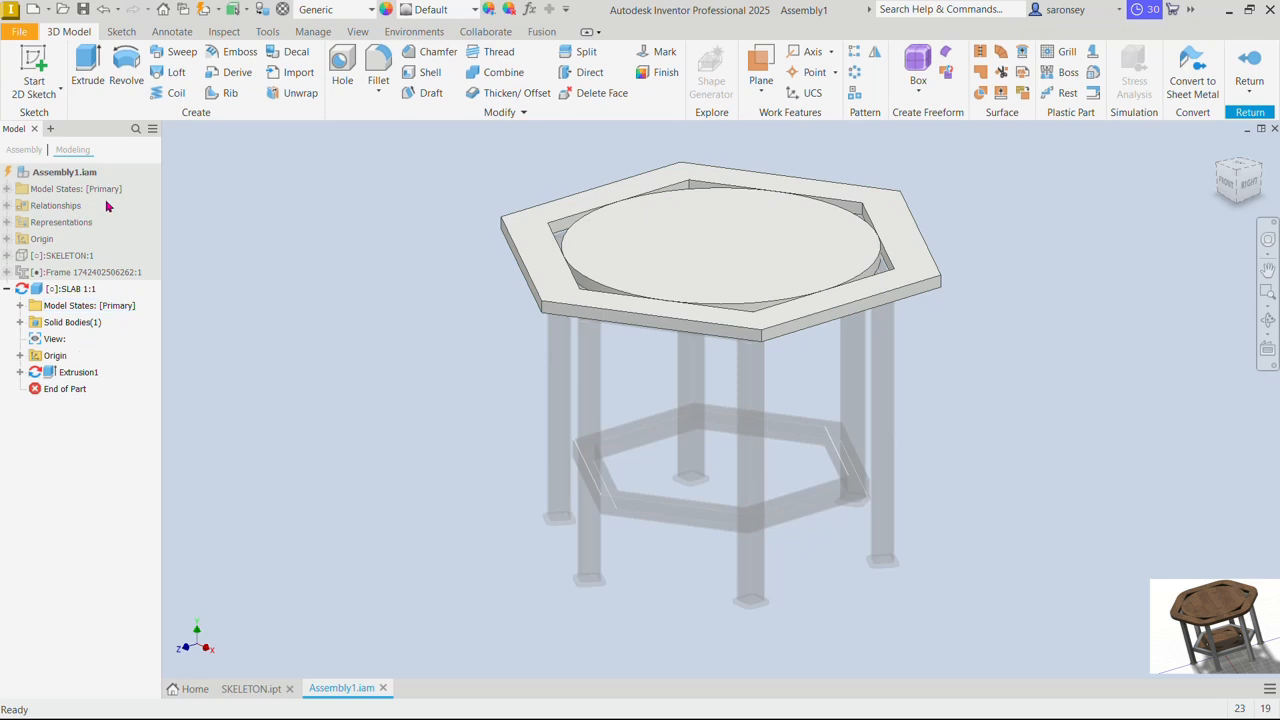
{"action": "left_click", "coordinate": [1255, 66]}
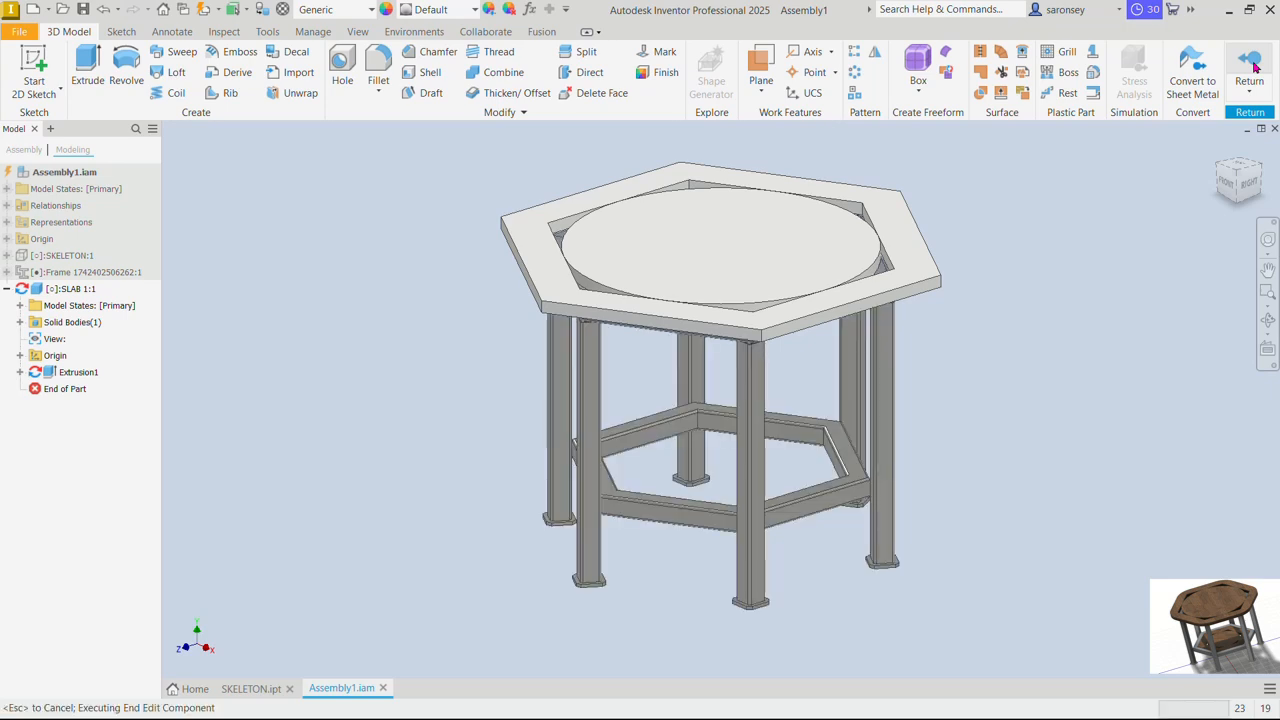
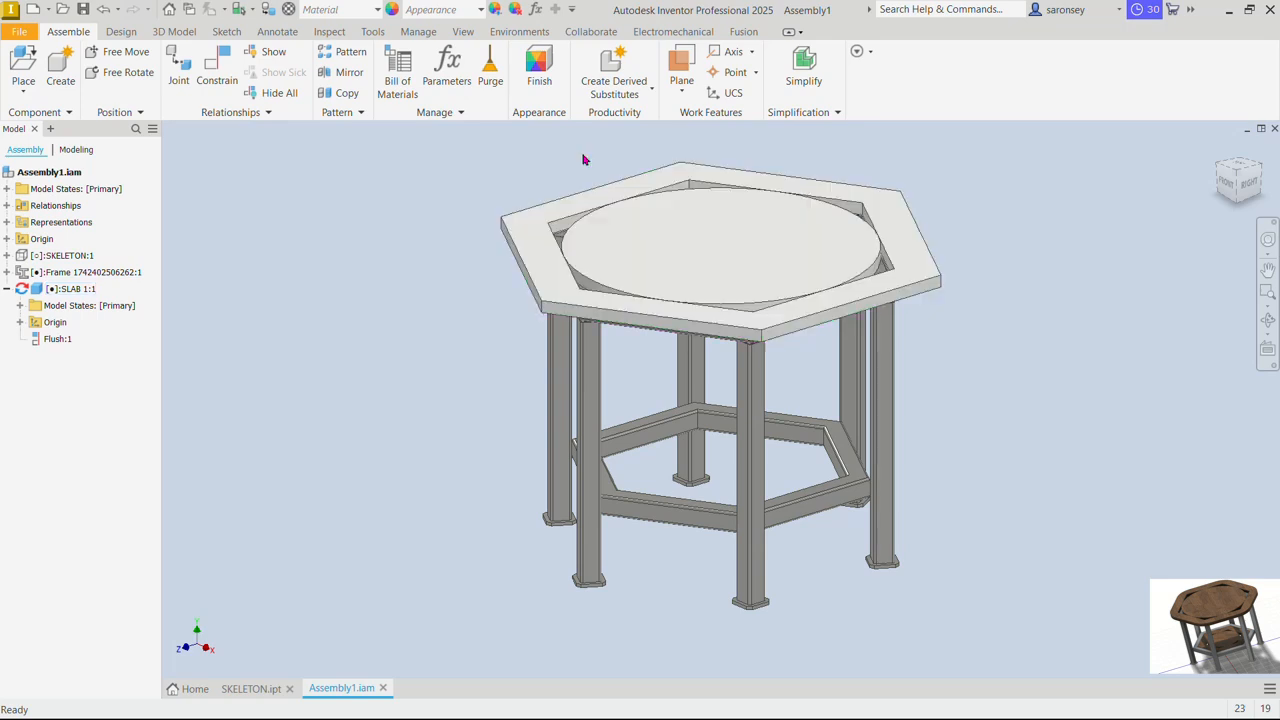
Turn off adaptivity for SLAB 1 and move the slab away from the frame to test whether it is free
{"action": "right_click", "coordinate": [74, 291]}
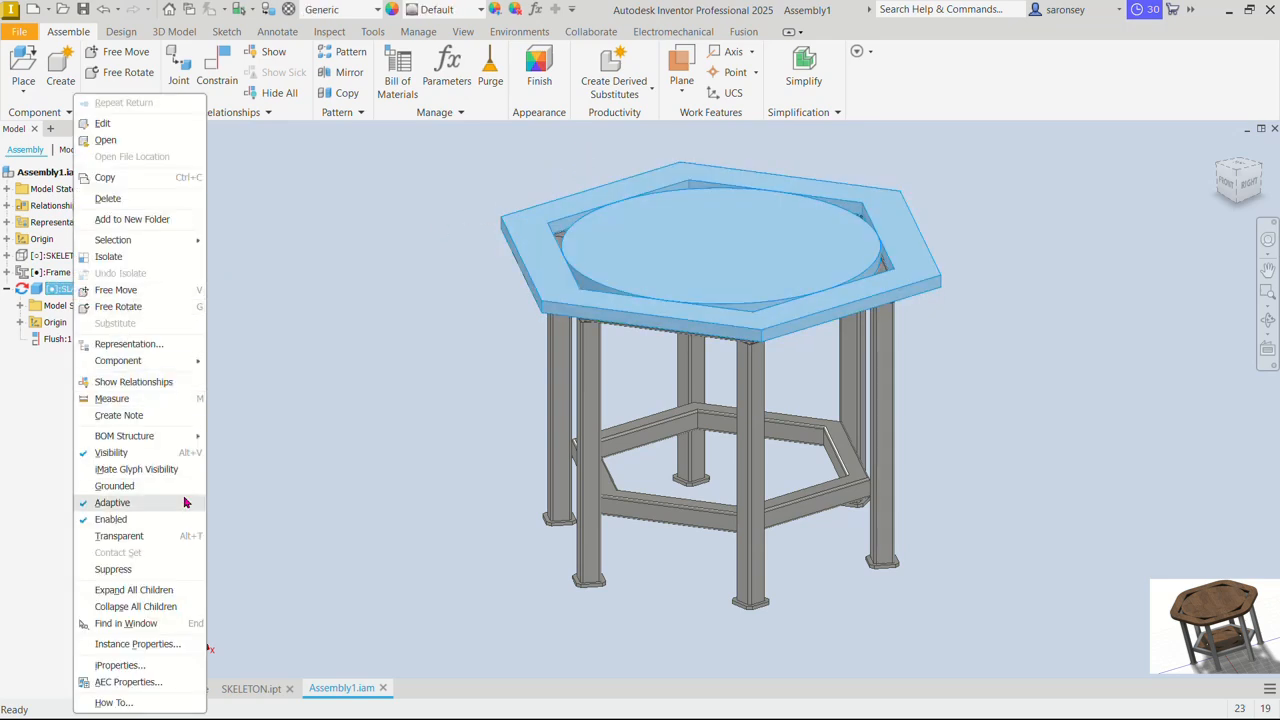
{"action": "left_click", "coordinate": [172, 508]}
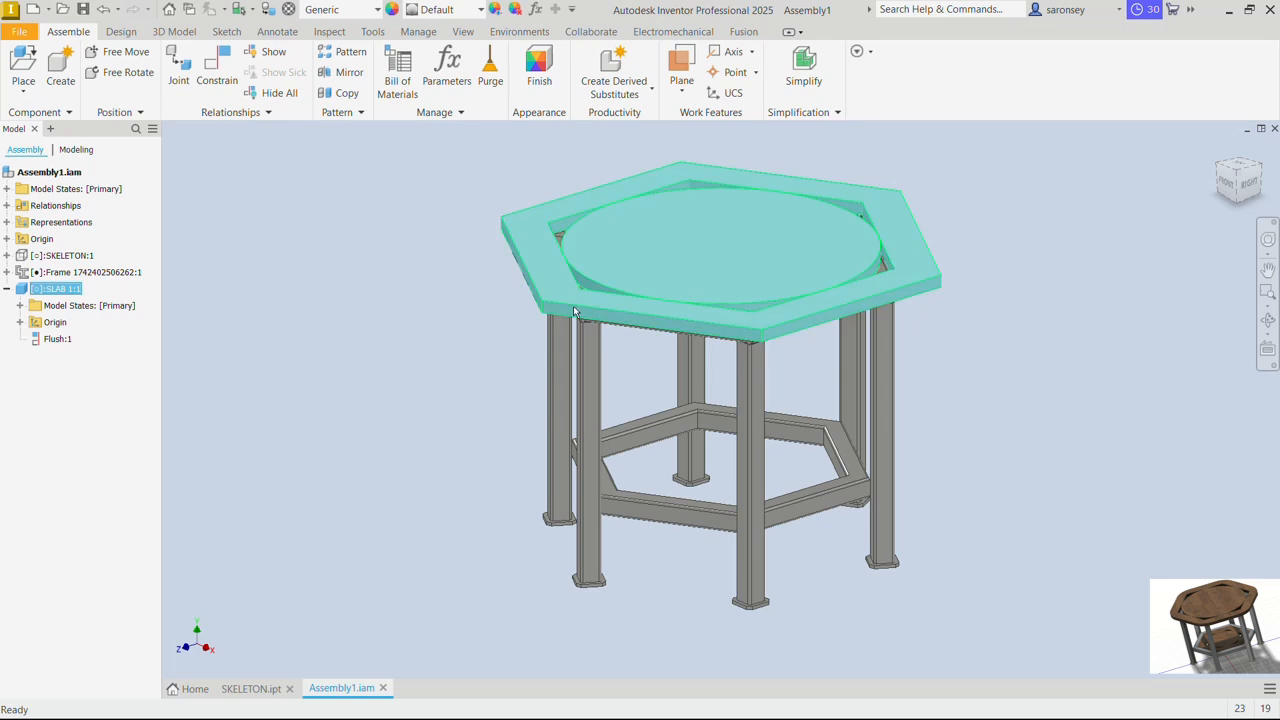
{"action": "left_click_drag", "start_coordinate": [574, 305], "coordinate": [594, 256]}
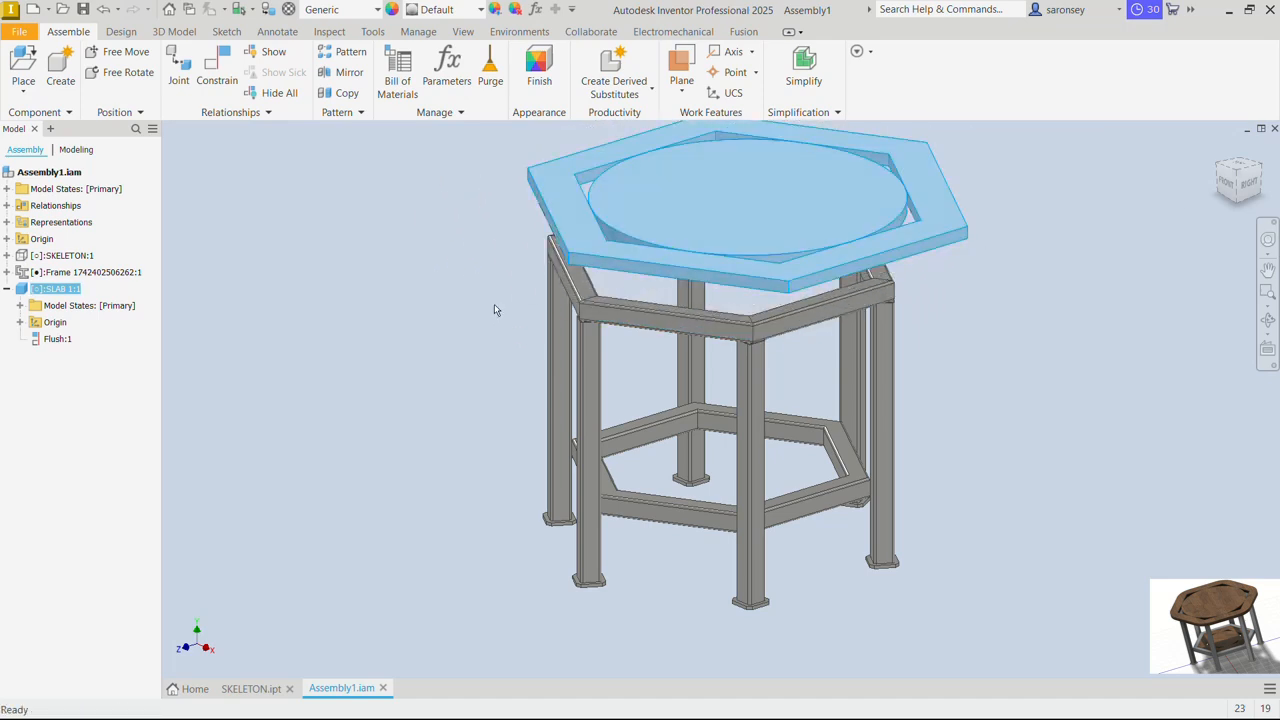
{"action": "left_click", "coordinate": [445, 317]}
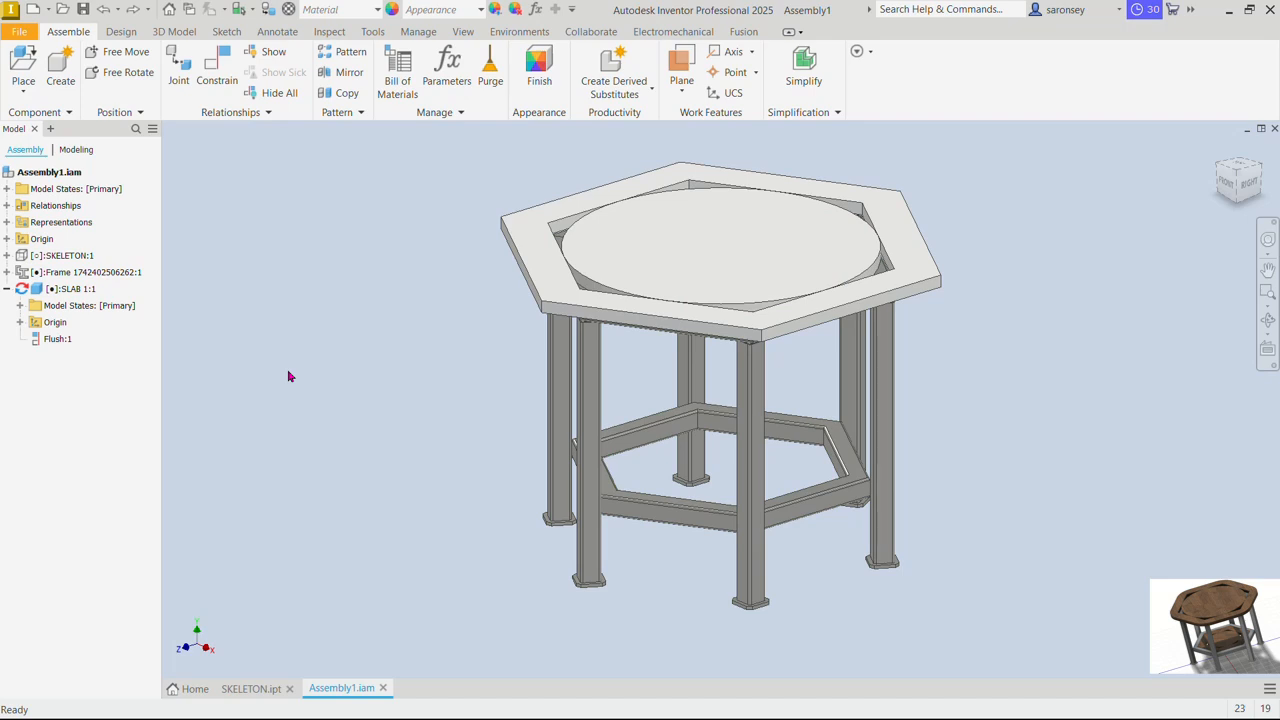
Create an in-place part SLAB 2 from the metric Standard (mm).ipt template on the top face of the lower hexagon frame
{"action": "left_click", "coordinate": [60, 67]}
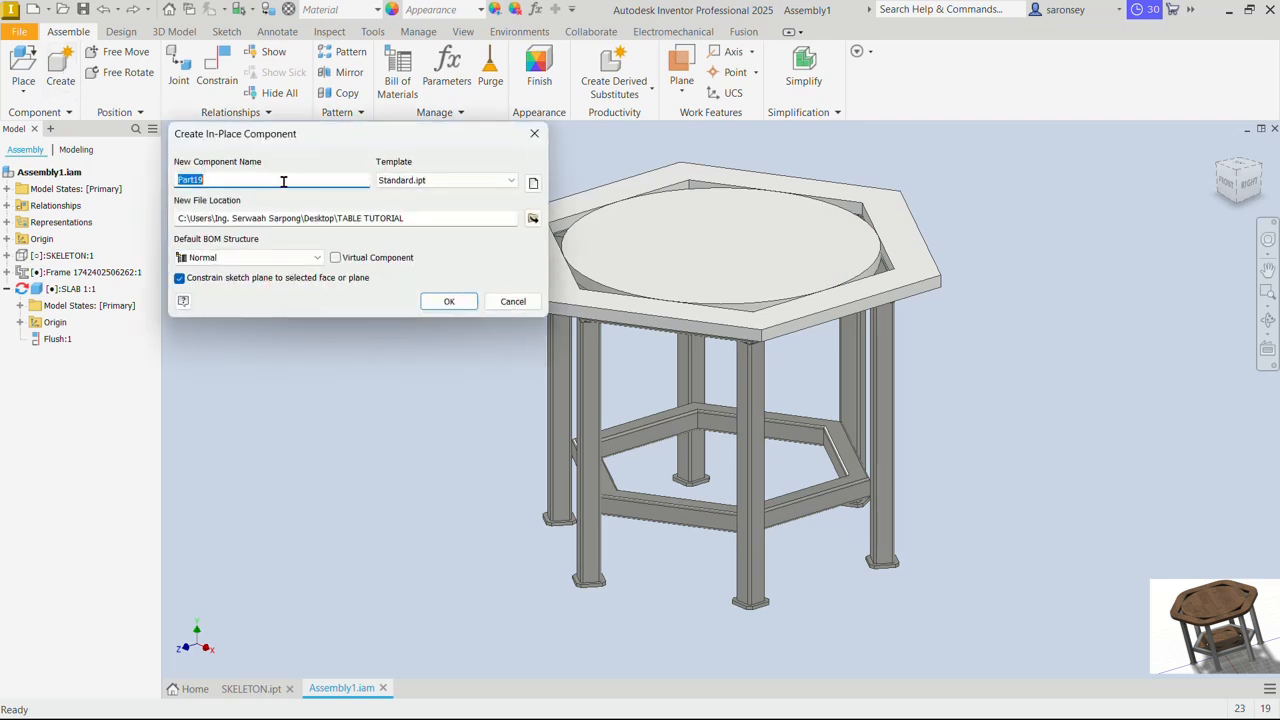
{"action": "type", "text": "SLAB 2"}
{"action": "left_click", "coordinate": [533, 183]}
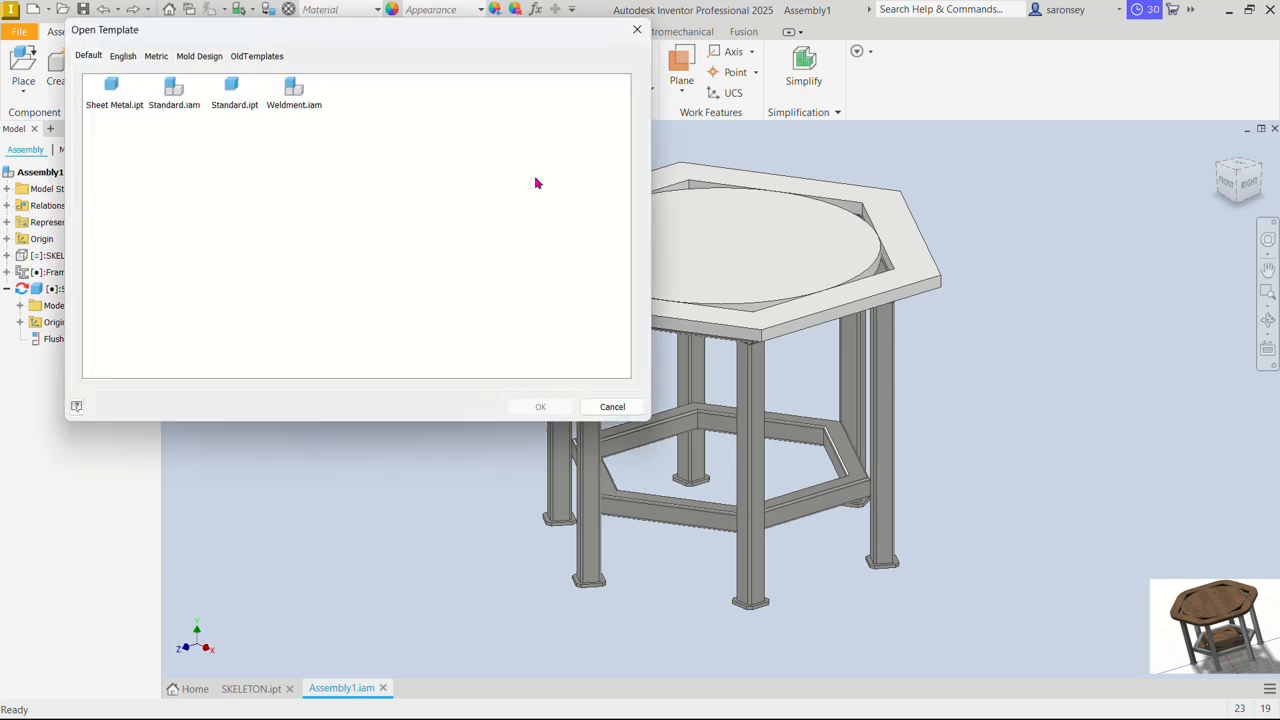
{"action": "left_click", "coordinate": [155, 56]}
{"action": "left_click", "coordinate": [365, 148]}
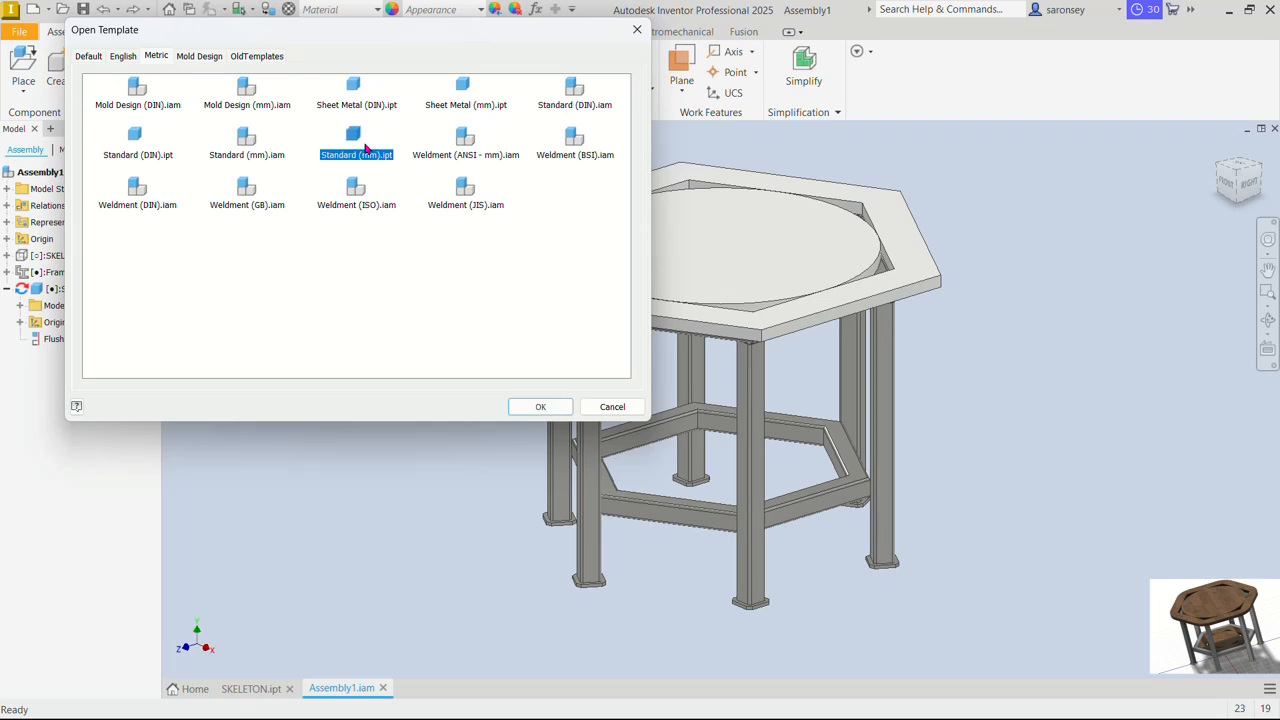
{"action": "left_click", "coordinate": [563, 413]}
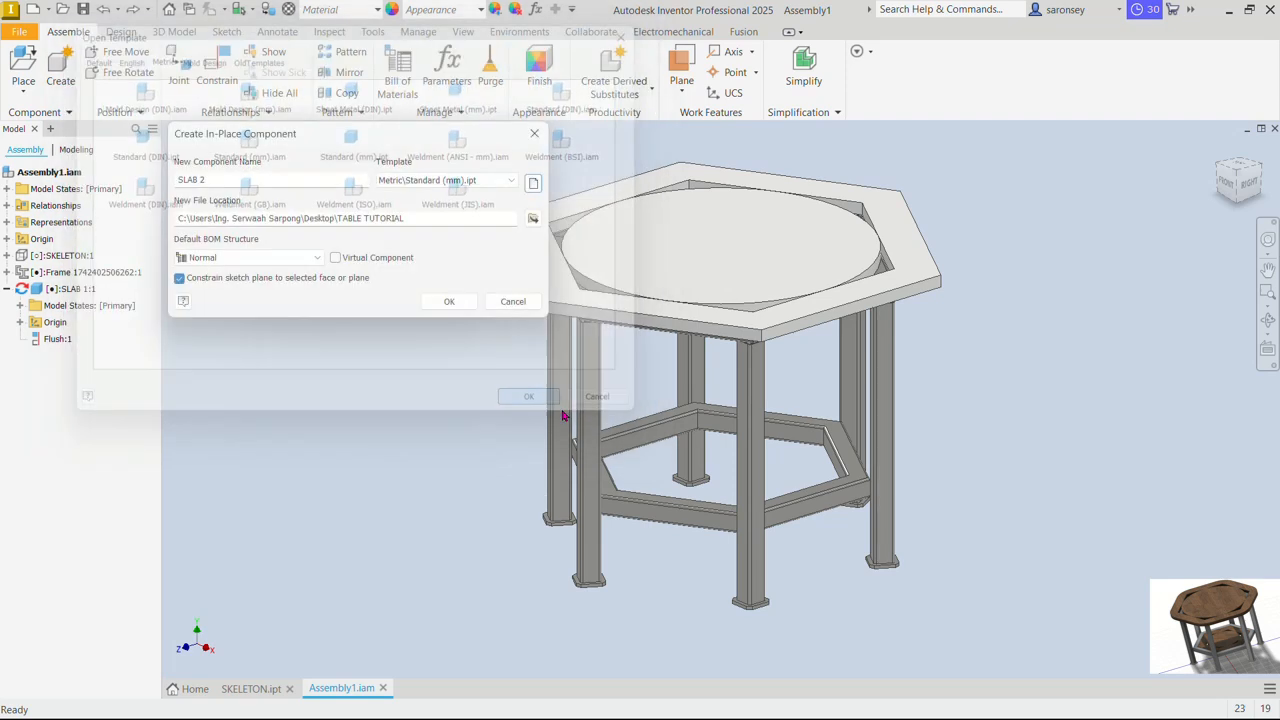
{"action": "left_click", "coordinate": [455, 302]}
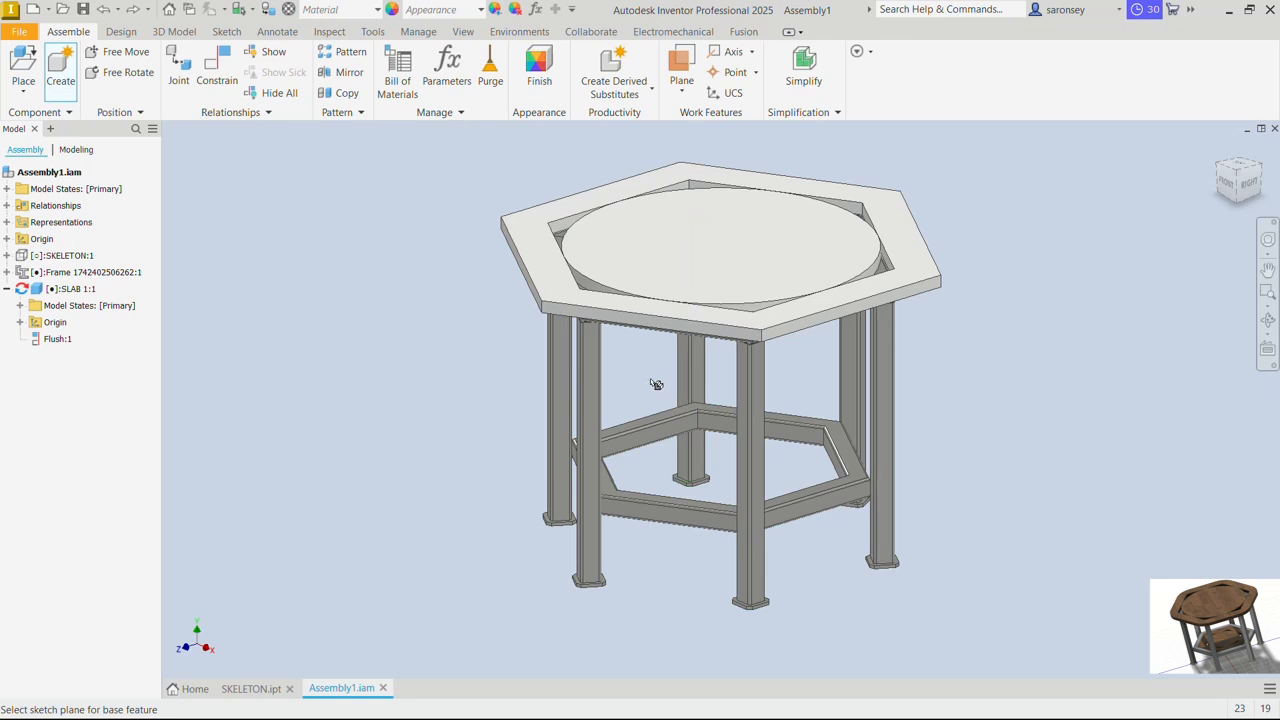
{"action": "scroll", "coordinate": [656, 385], "scroll_direction": "up", "scroll_amount": 5}
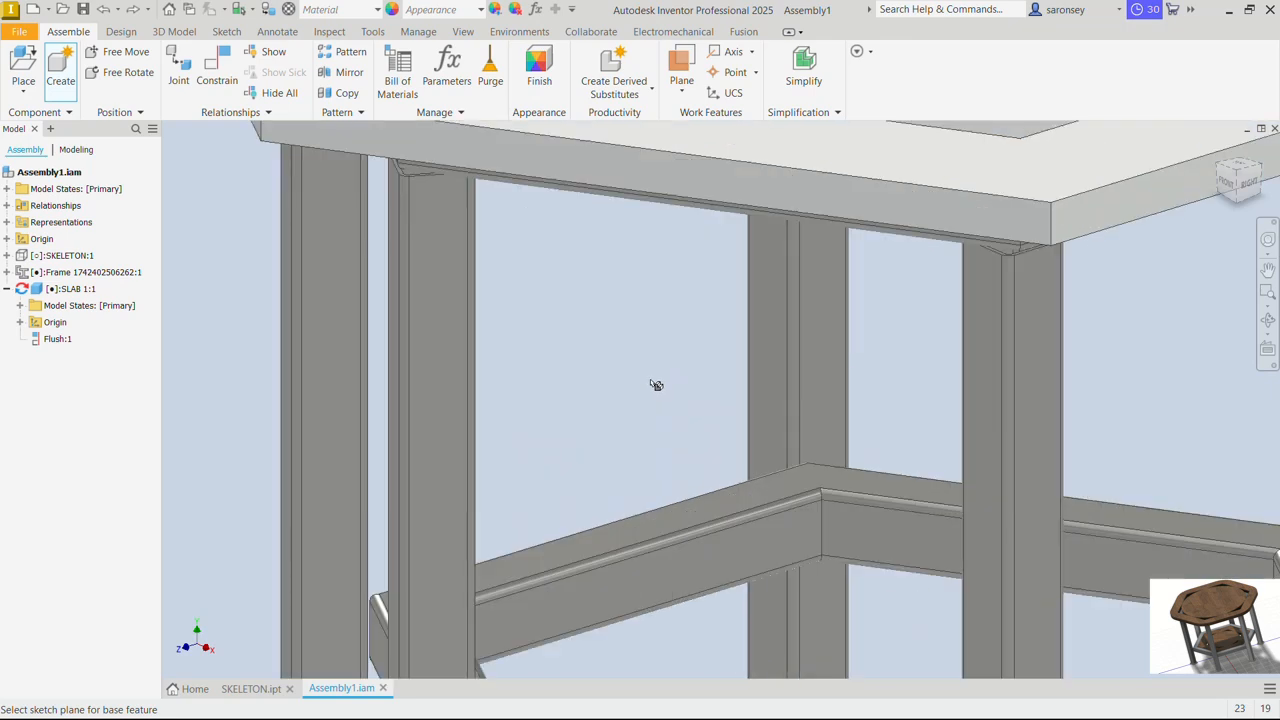
{"action": "left_click", "coordinate": [690, 513]}
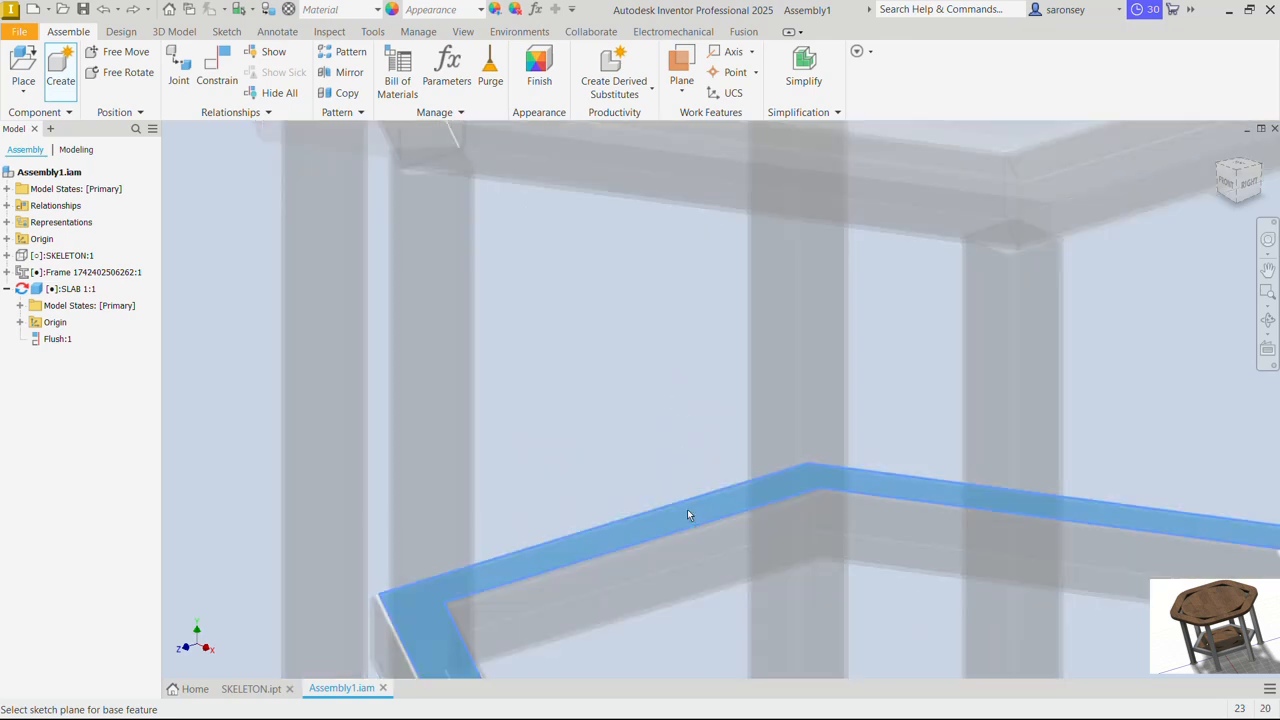
Start a new 2D sketch on the horizontal origin plane of the SLAB 2 part
{"action": "right_click", "coordinate": [630, 351]}
{"action": "left_click", "coordinate": [626, 442]}
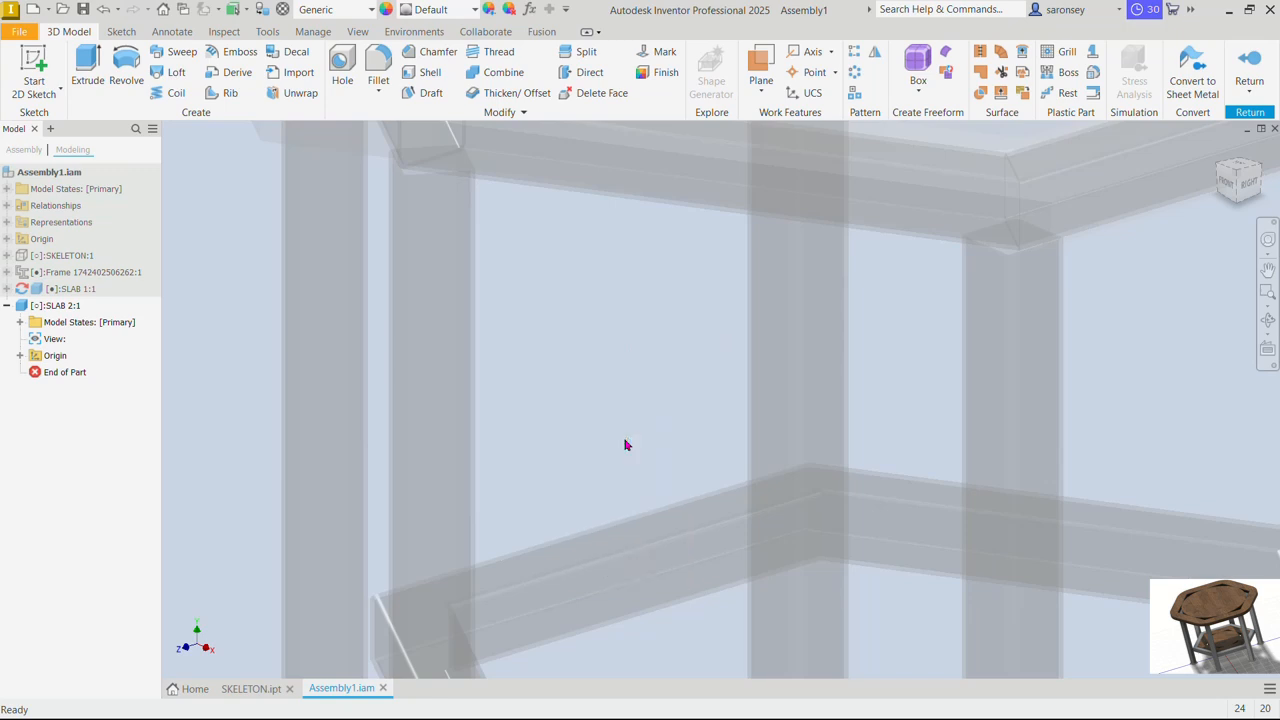
{"action": "scroll", "coordinate": [658, 426], "scroll_direction": "up", "scroll_amount": 10}
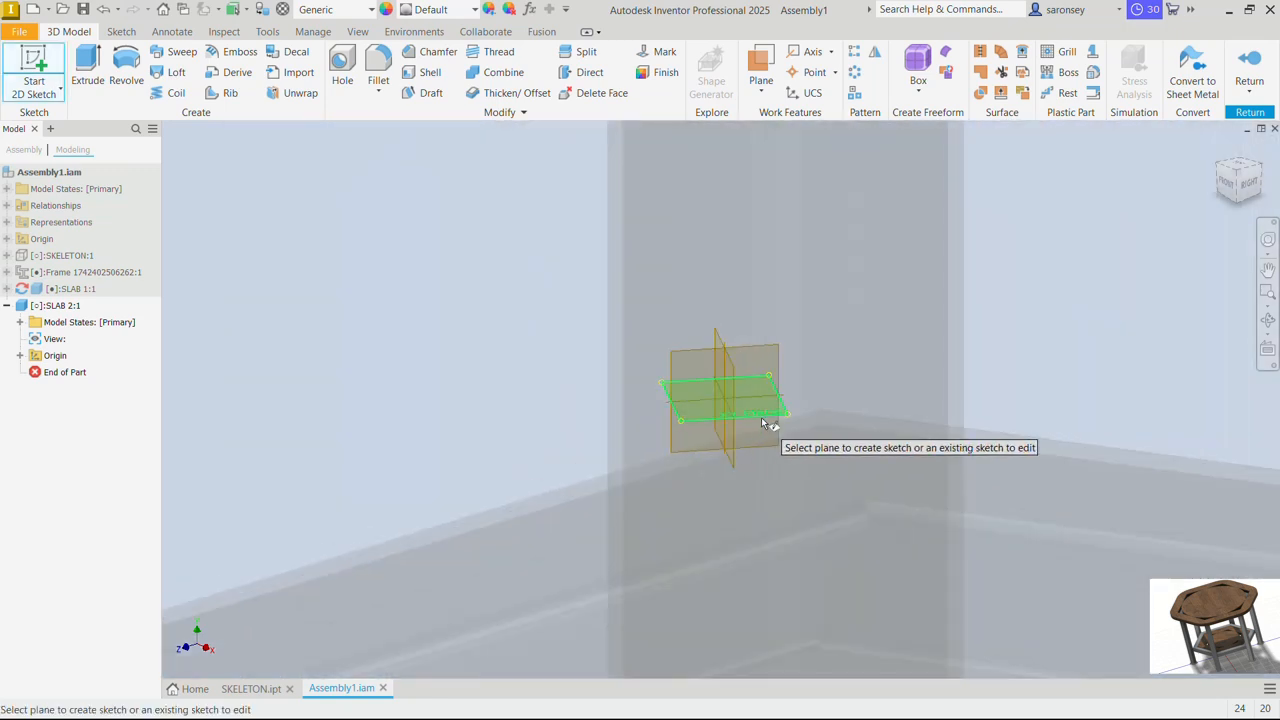
{"action": "left_click", "coordinate": [764, 421]}
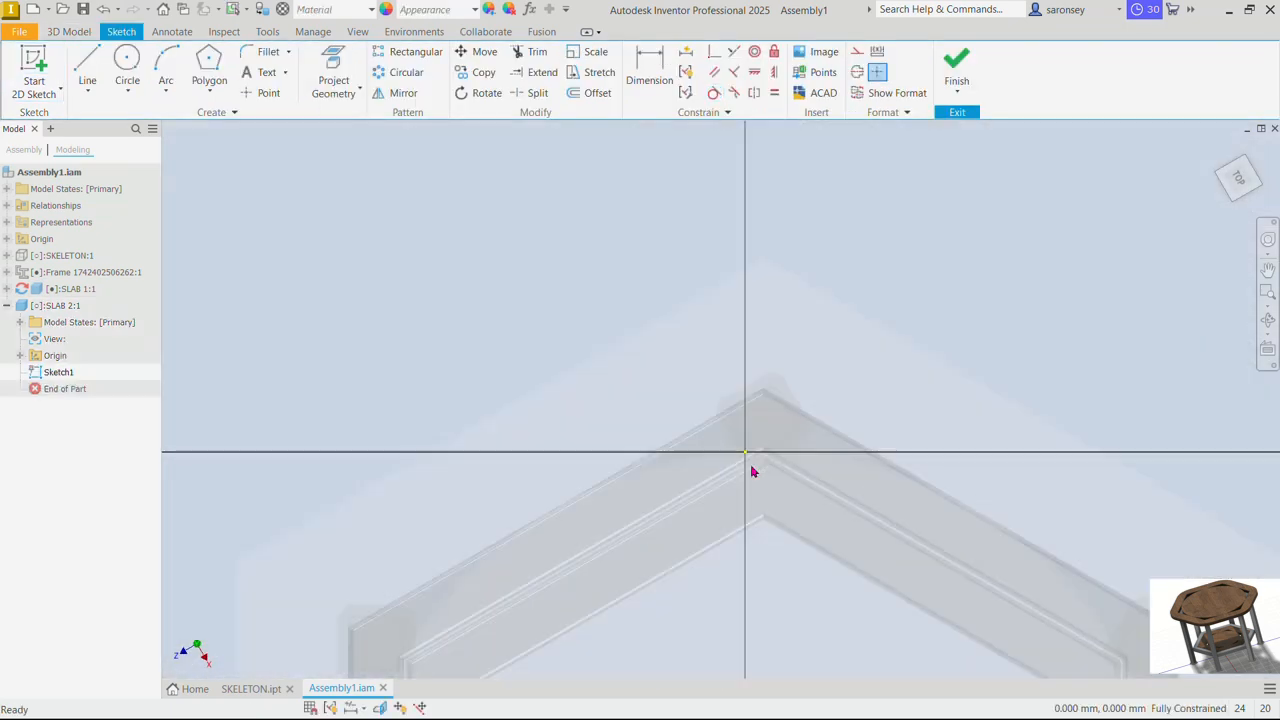
Project the six inner edges of the lower hexagonal frame into the SLAB 2 sketch
{"action": "mouse_move", "coordinate": [793, 545]}
{"action": "middle_mouse_down"}
{"action": "mouse_move", "coordinate": [771, 486]}
{"action": "mouse_move", "coordinate": [757, 349]}
{"action": "mouse_move", "coordinate": [722, 281]}
{"action": "middle_mouse_up"}
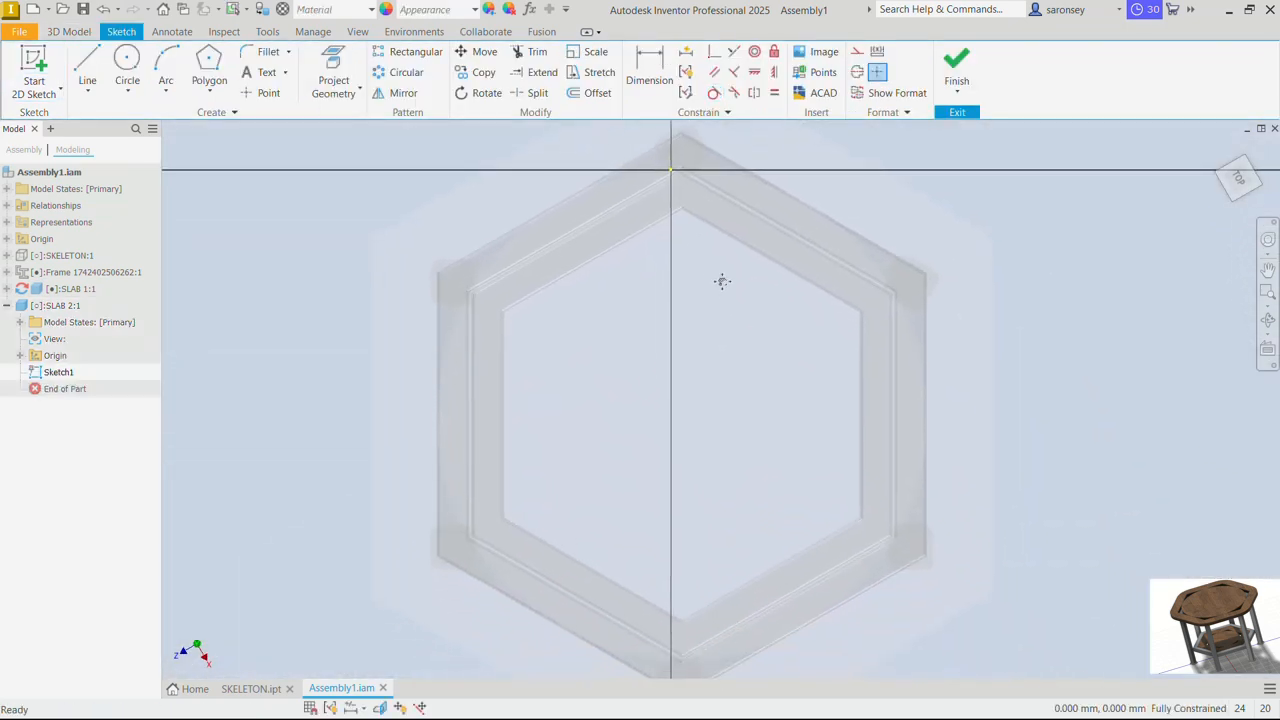
{"action": "left_click", "coordinate": [334, 80]}
{"action": "scroll", "coordinate": [541, 229], "scroll_direction": "up", "scroll_amount": 6}
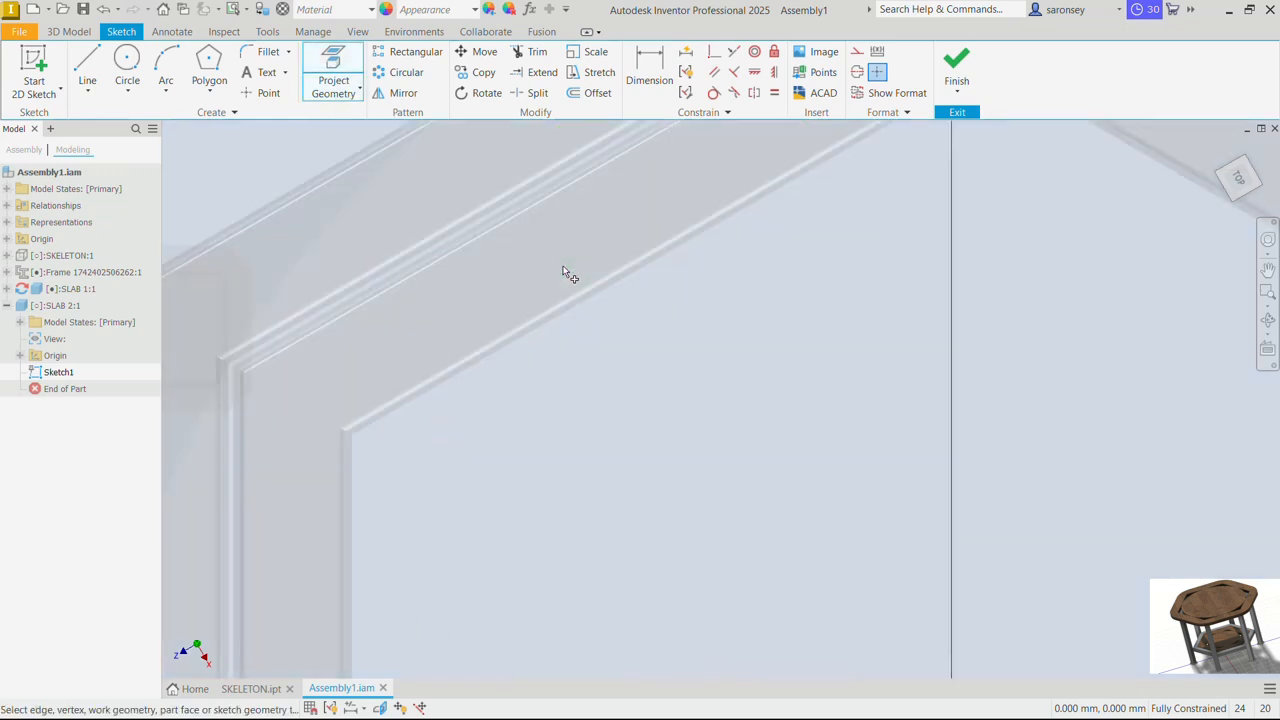
{"action": "scroll", "coordinate": [714, 356], "scroll_direction": "down", "scroll_amount": 5}
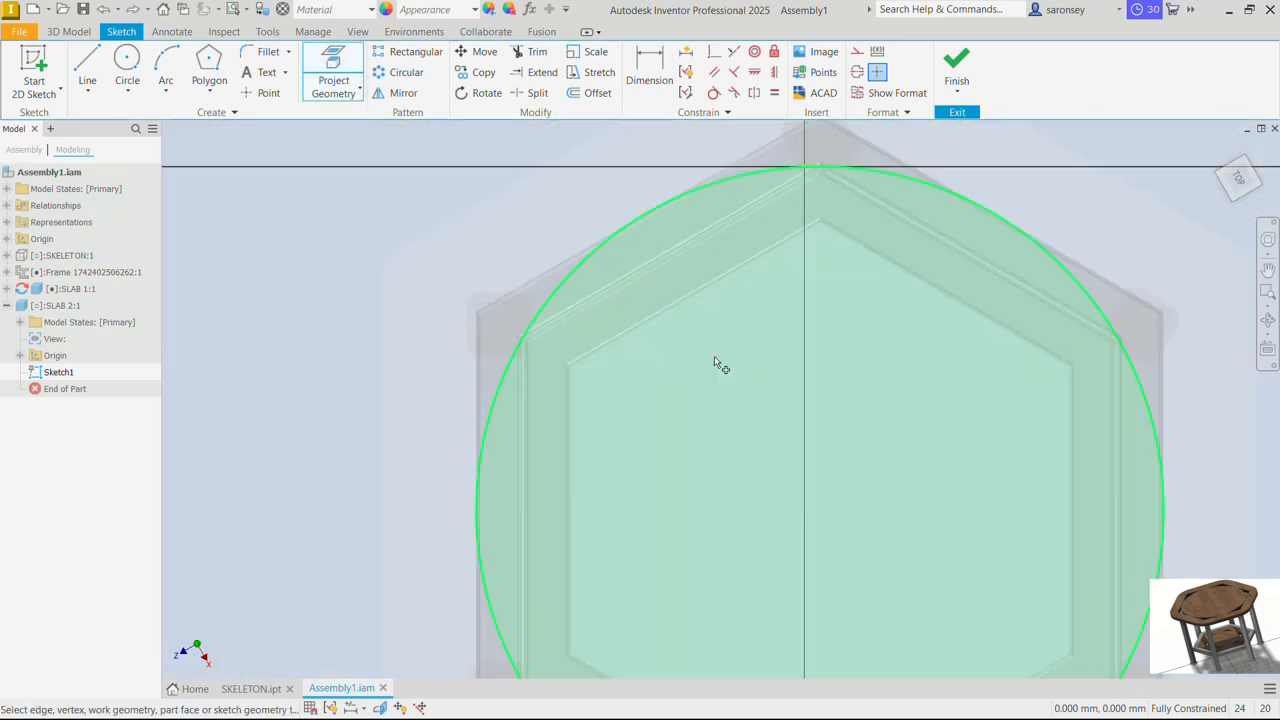
{"action": "scroll", "coordinate": [714, 356], "scroll_direction": "up", "scroll_amount": 5}
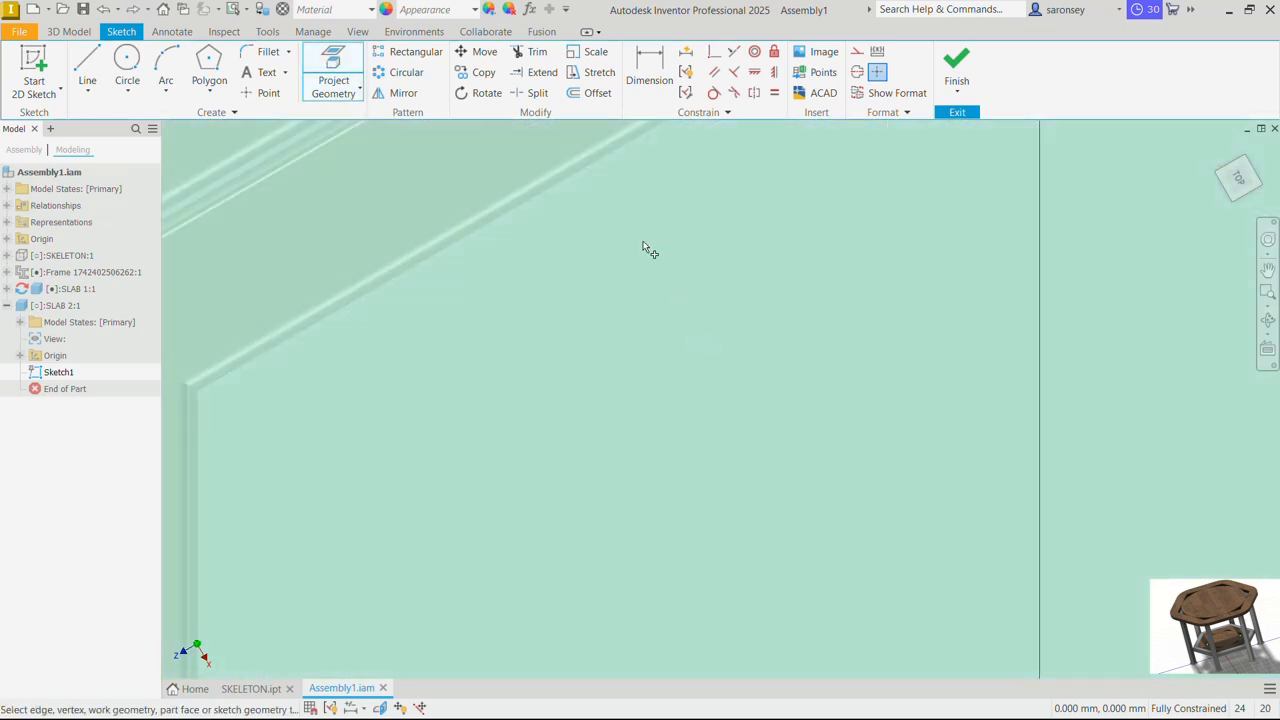
{"action": "left_click", "coordinate": [595, 172]}
{"action": "scroll", "coordinate": [401, 391], "scroll_direction": "down", "scroll_amount": 5}
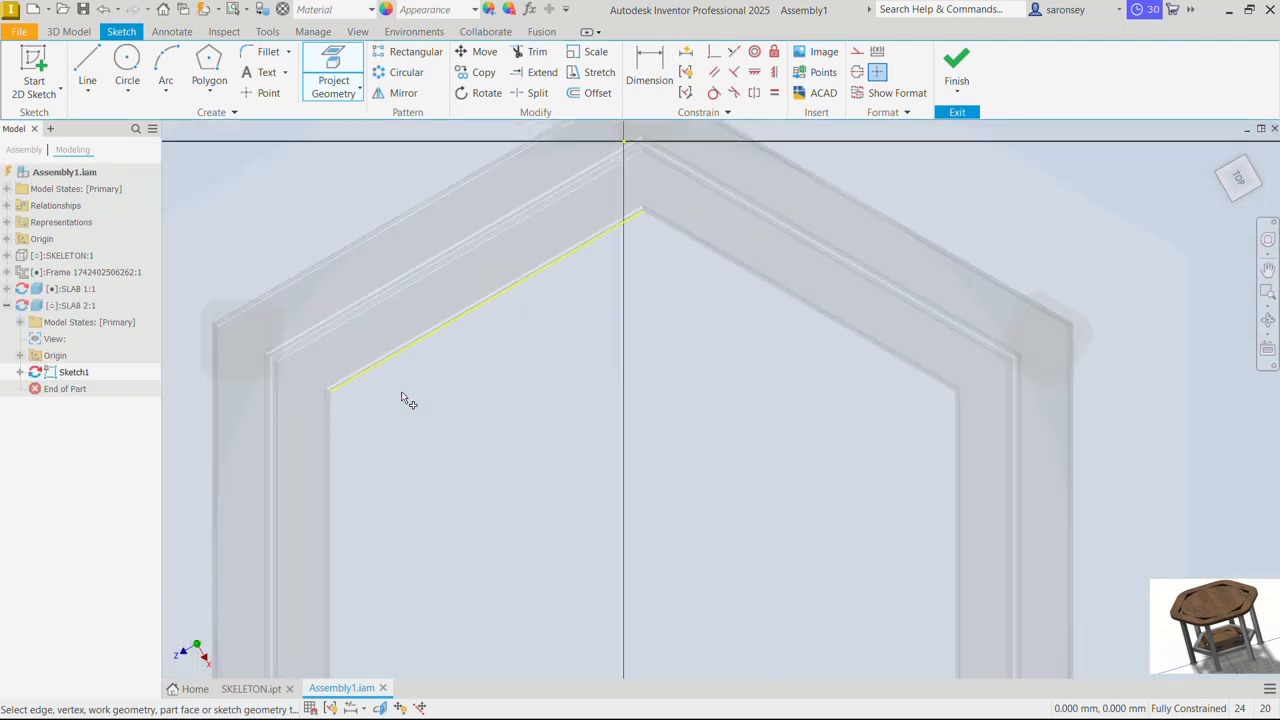
{"action": "scroll", "coordinate": [336, 539], "scroll_direction": "up", "scroll_amount": 5}
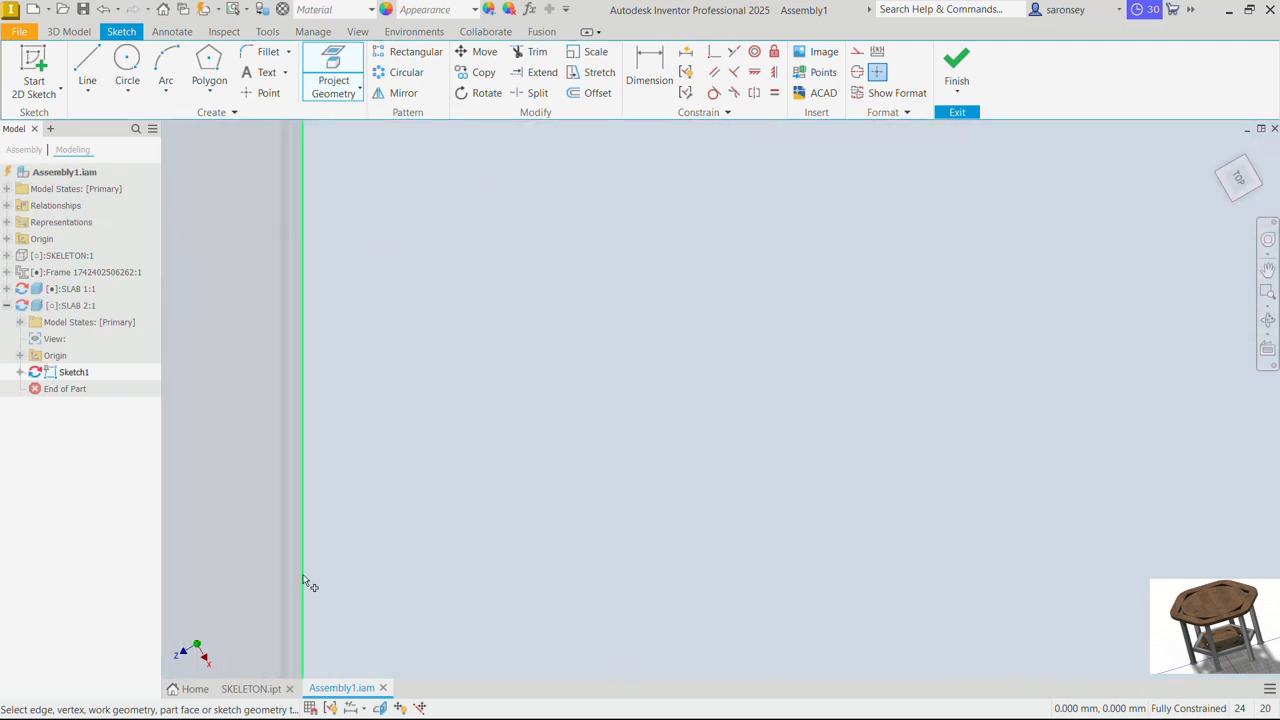
{"action": "scroll", "coordinate": [312, 577], "scroll_direction": "down", "scroll_amount": 4}
{"action": "scroll", "coordinate": [634, 409], "scroll_direction": "up", "scroll_amount": 5}
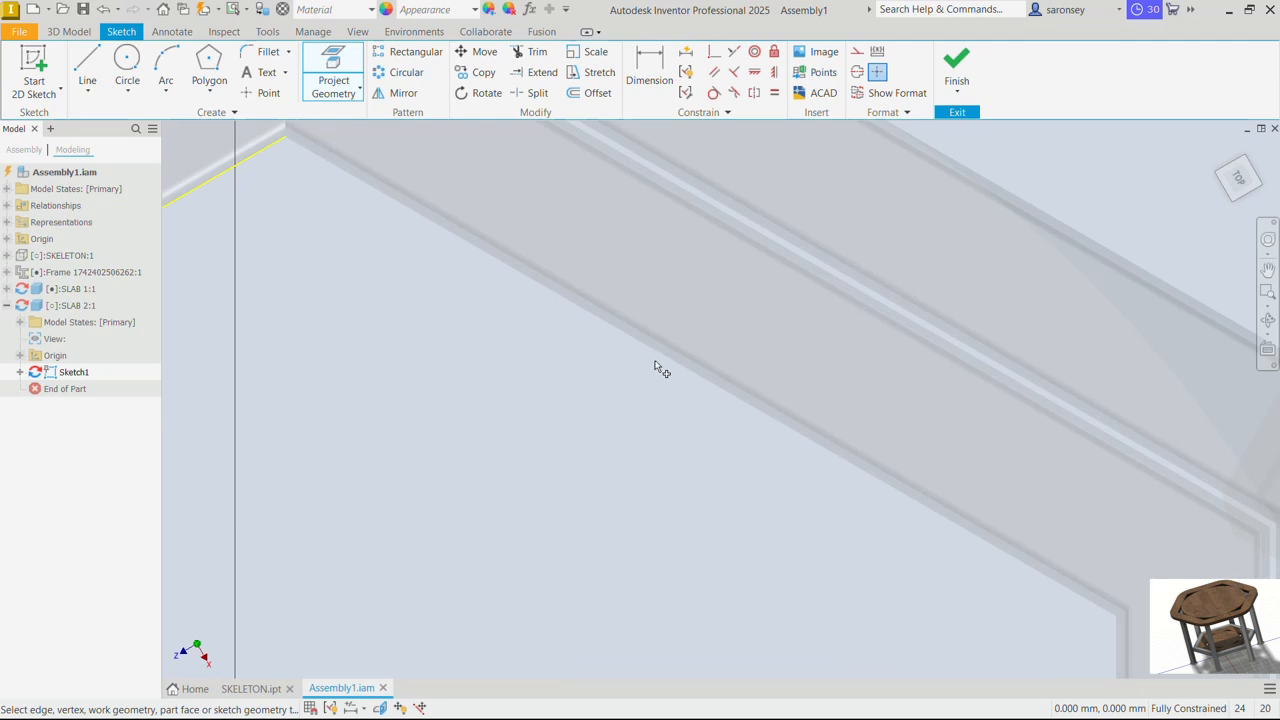
{"action": "scroll", "coordinate": [680, 420], "scroll_direction": "down", "scroll_amount": 5}
{"action": "scroll", "coordinate": [720, 450], "scroll_direction": "up", "scroll_amount": 5}
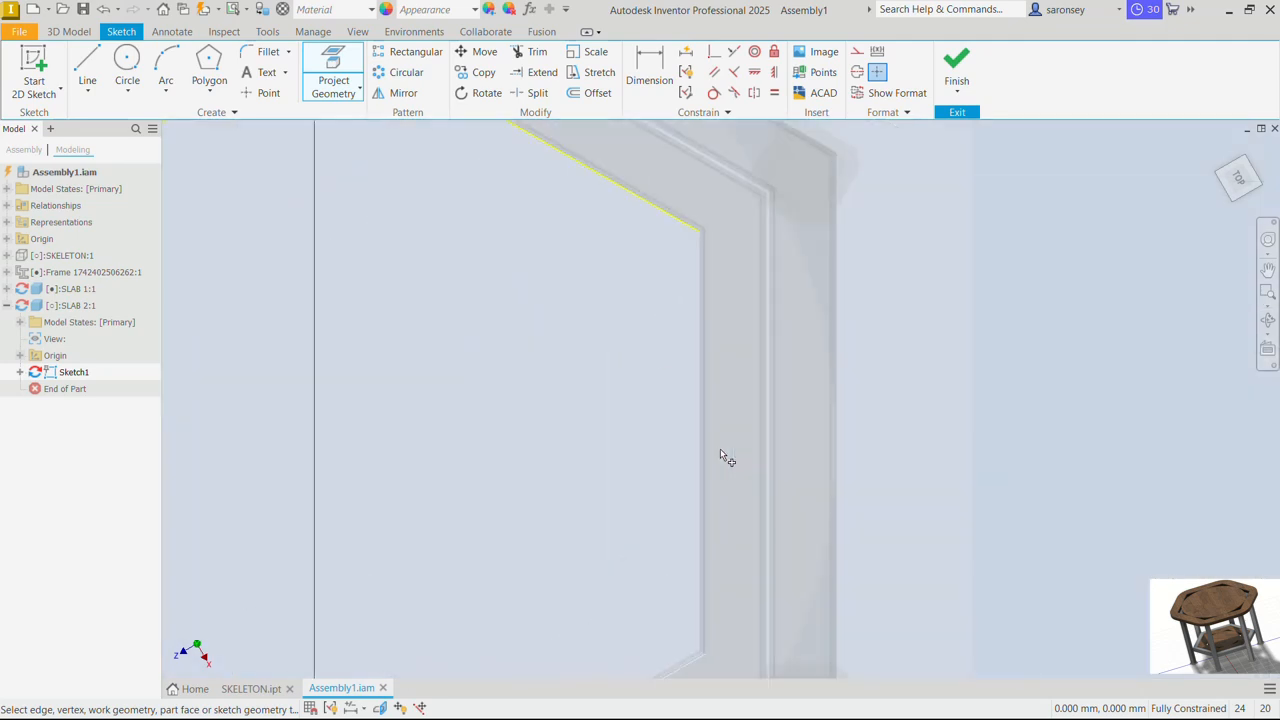
{"action": "scroll", "coordinate": [700, 480], "scroll_direction": "up", "scroll_amount": 2}
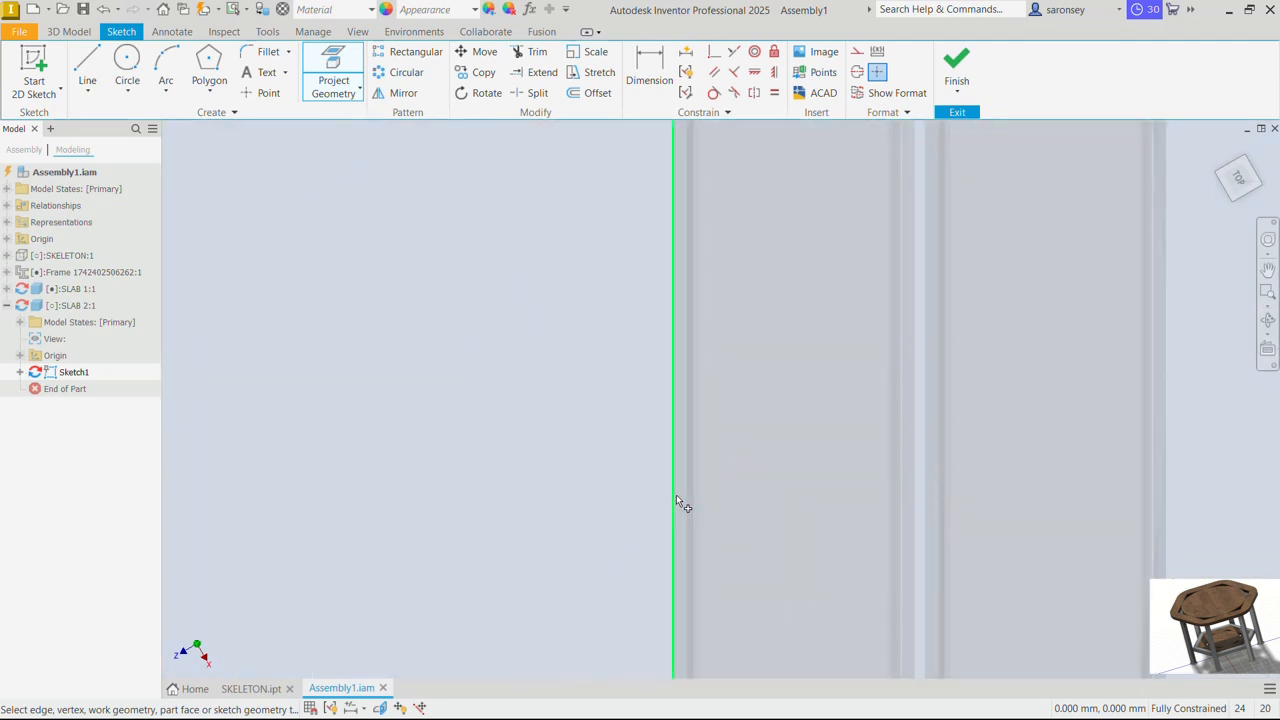
{"action": "scroll", "coordinate": [676, 498], "scroll_direction": "down", "scroll_amount": 3}
{"action": "middle_click_drag", "start_coordinate": [606, 579], "coordinate": [619, 518]}
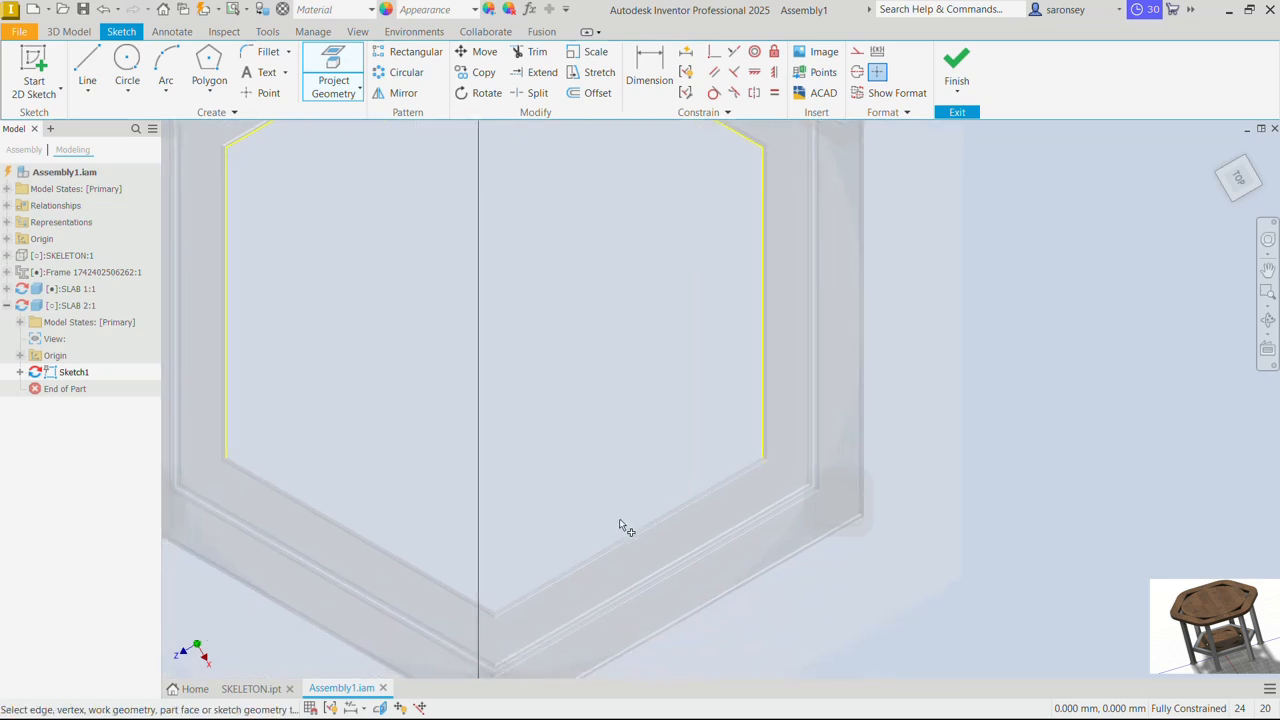
{"action": "scroll", "coordinate": [619, 518], "scroll_direction": "down", "scroll_amount": 4}
{"action": "scroll", "coordinate": [705, 612], "scroll_direction": "up", "scroll_amount": 6}
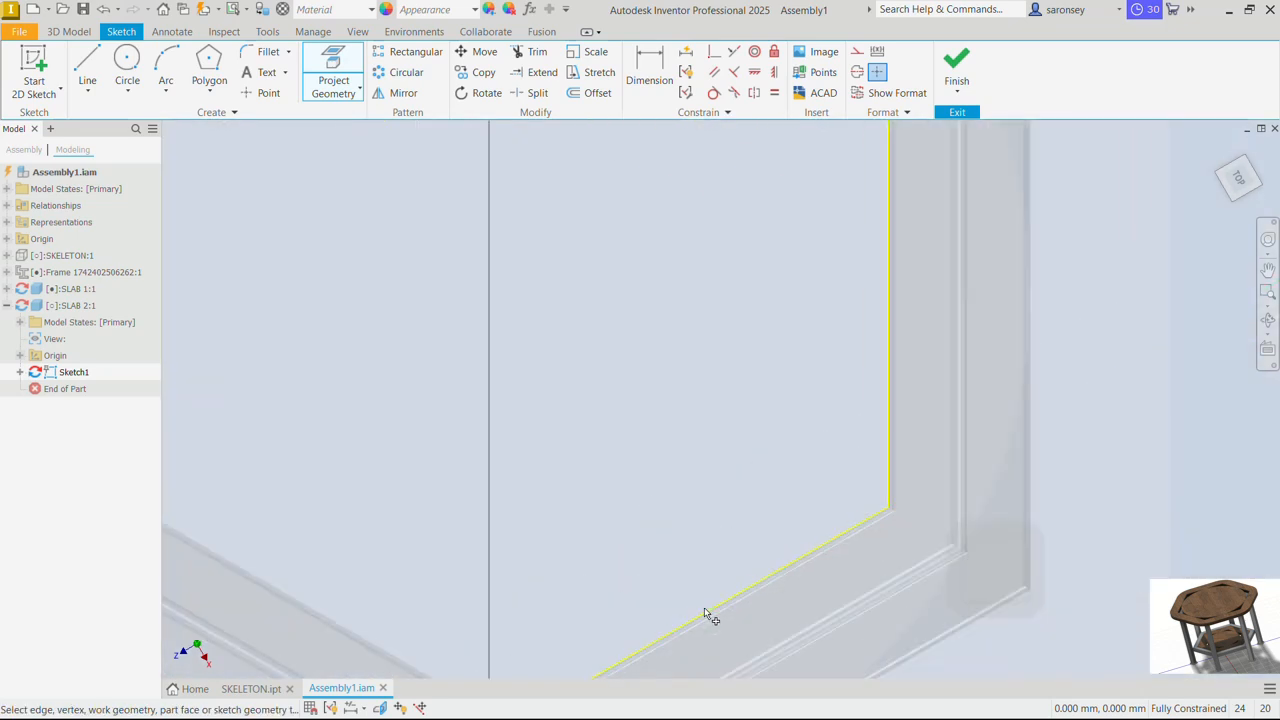
{"action": "scroll", "coordinate": [640, 600], "scroll_direction": "down", "scroll_amount": 5}
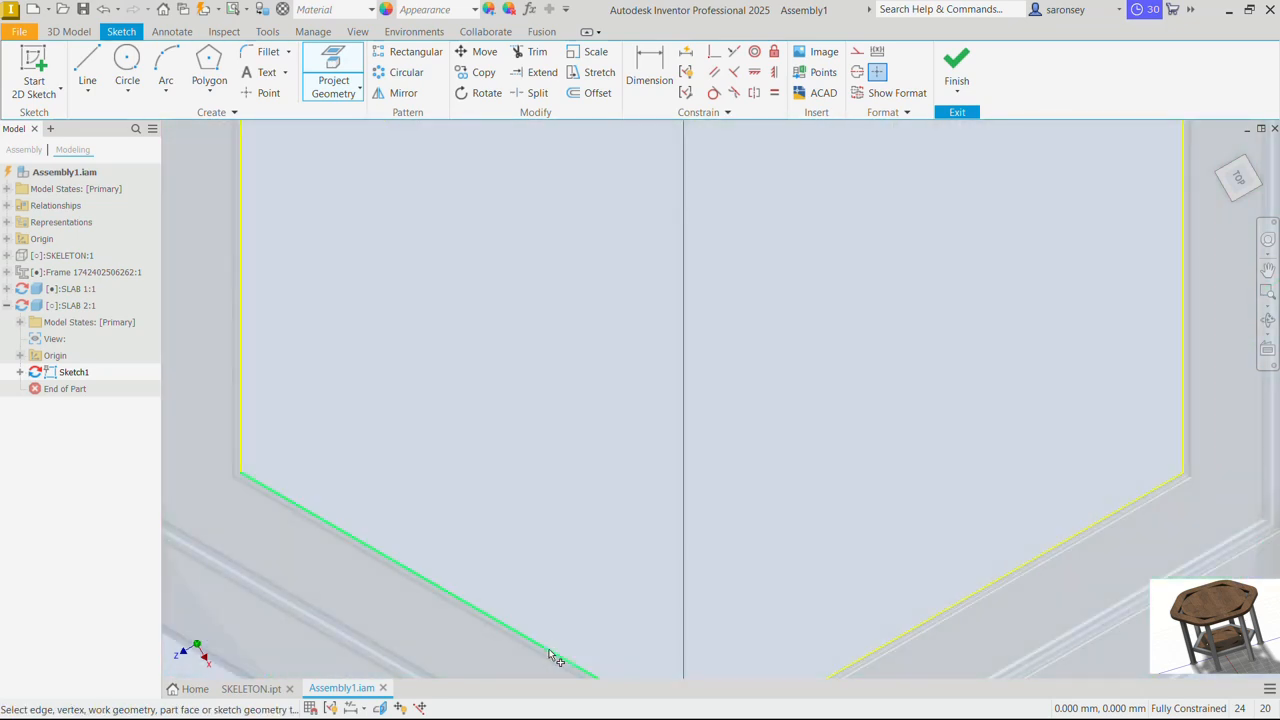
{"action": "scroll", "coordinate": [620, 500], "scroll_direction": "up", "scroll_amount": 5}
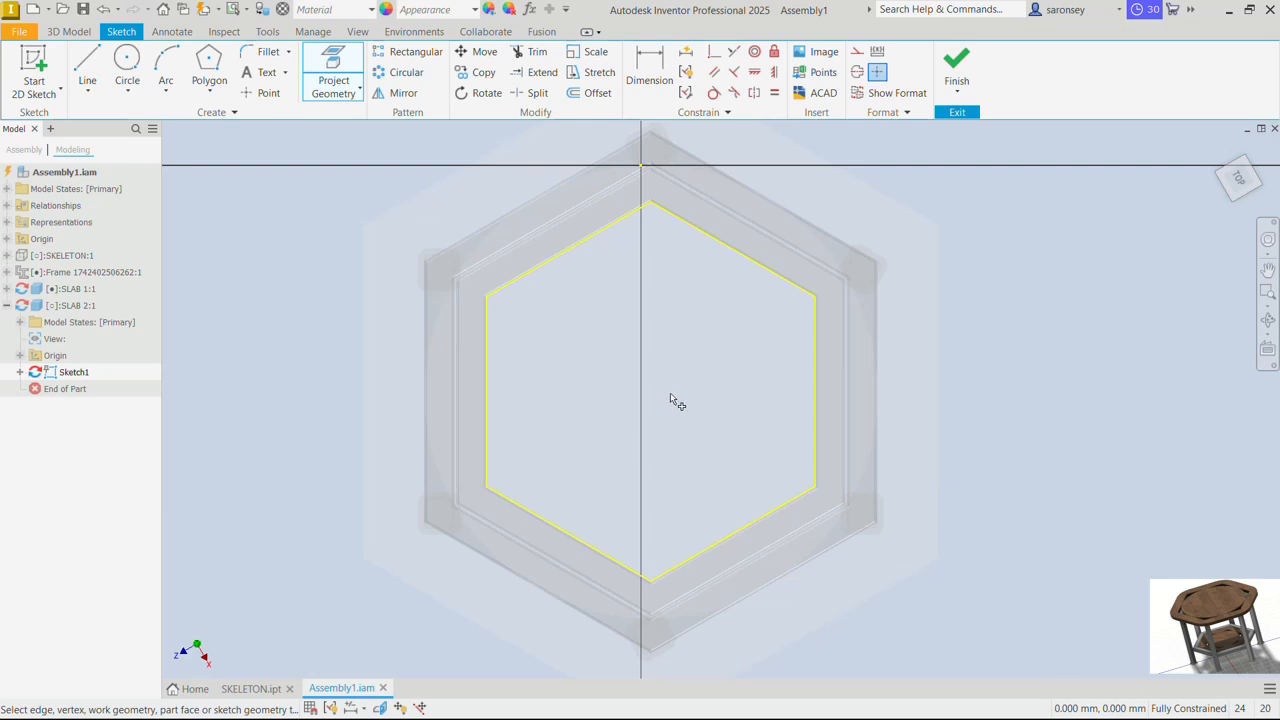
Offset the projected hexagon 80 mm inward
{"action": "middle_click_drag", "start_coordinate": [670, 392], "coordinate": [683, 428]}
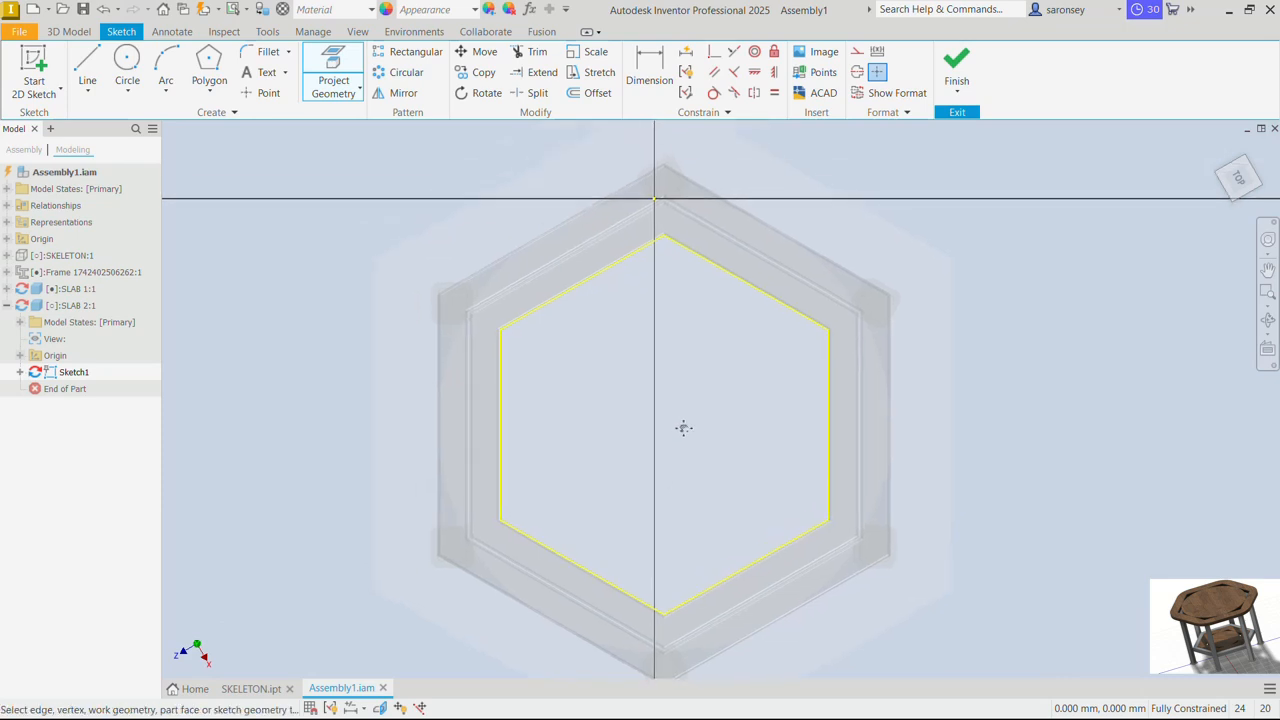
{"action": "left_click", "coordinate": [585, 93]}
{"action": "left_click", "coordinate": [630, 256]}
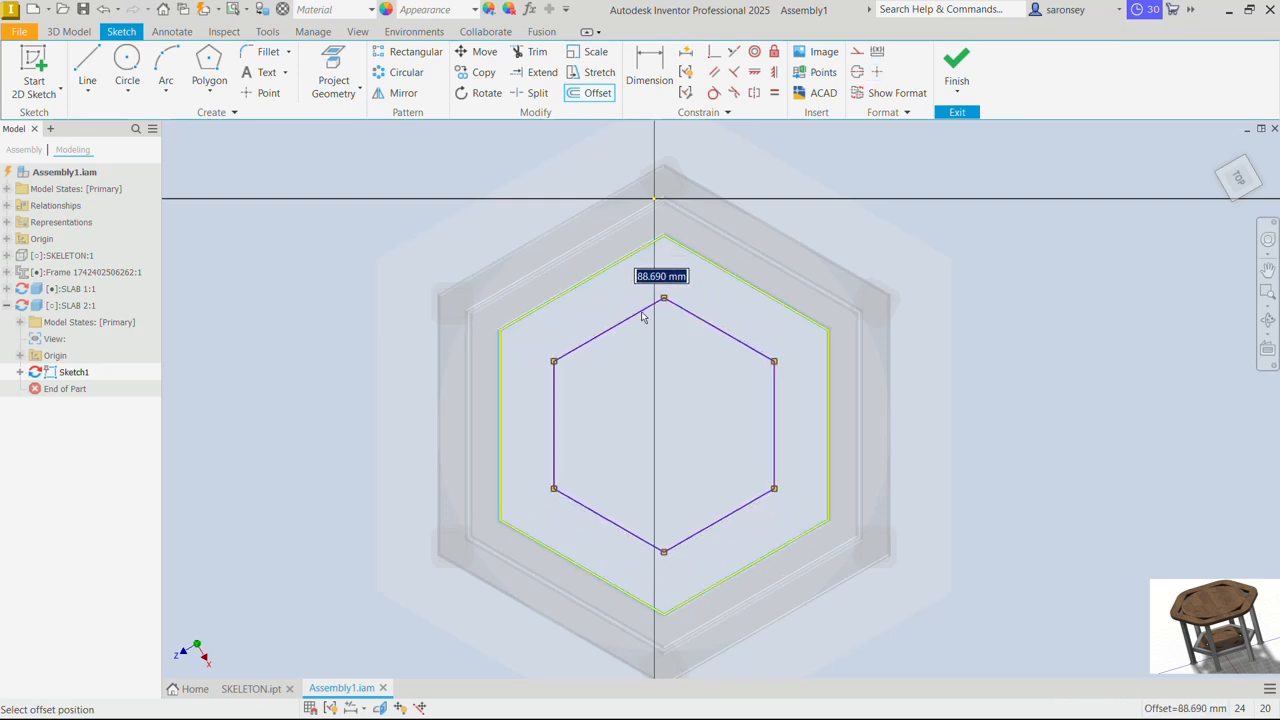
{"action": "type", "text": "80"}
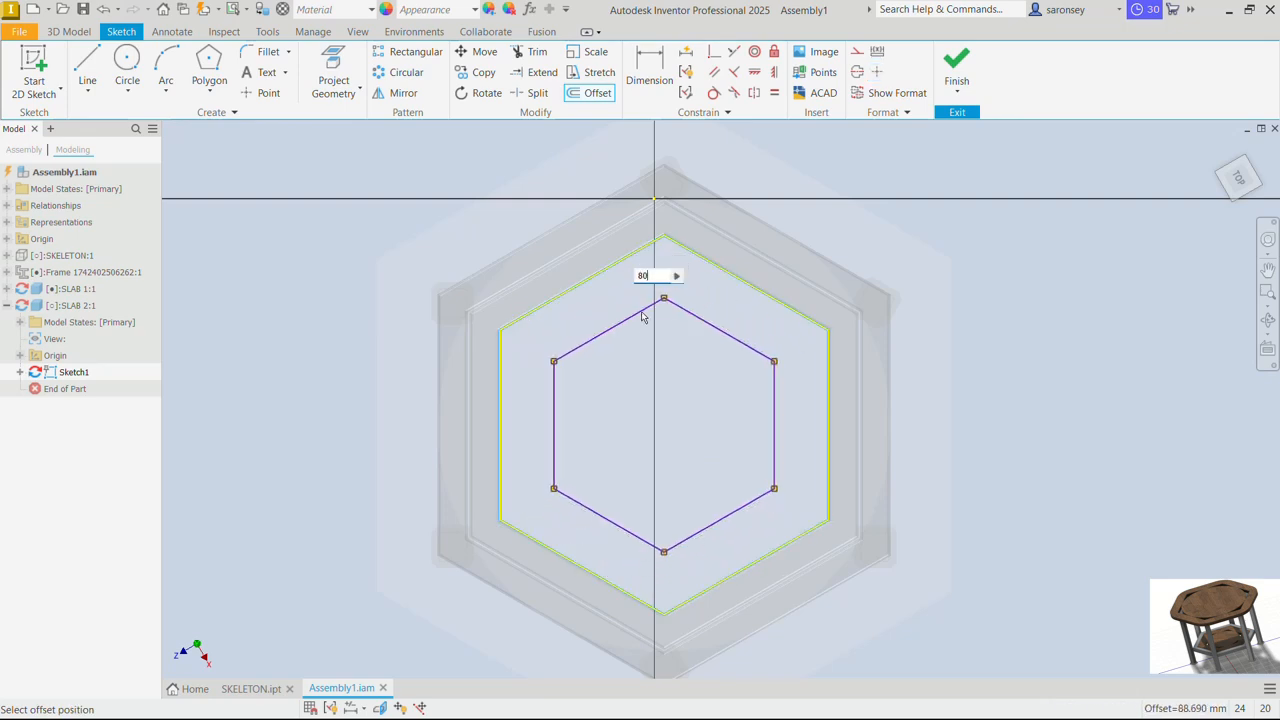
{"action": "key", "text": "Return"}
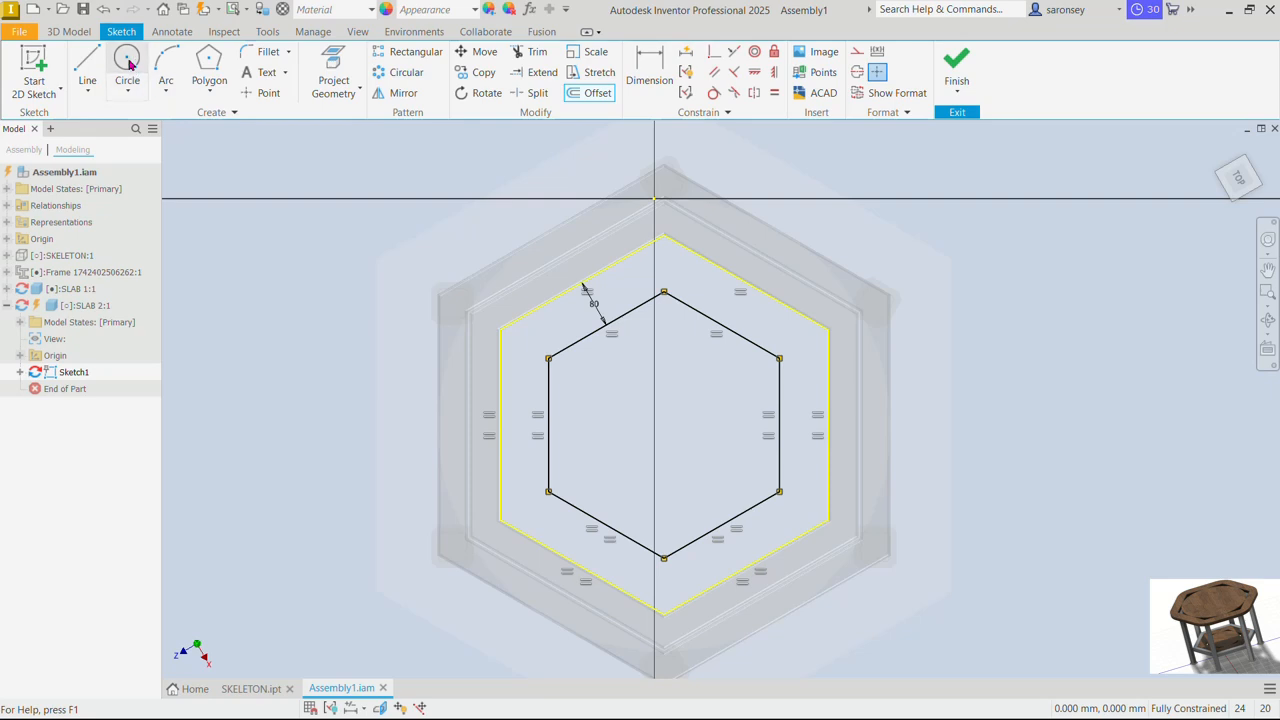
Sketch a circle near the middle of the inner hexagon, keeping it inside the hexagon's sides
{"action": "left_click", "coordinate": [127, 62]}
{"action": "left_click", "coordinate": [655, 425]}
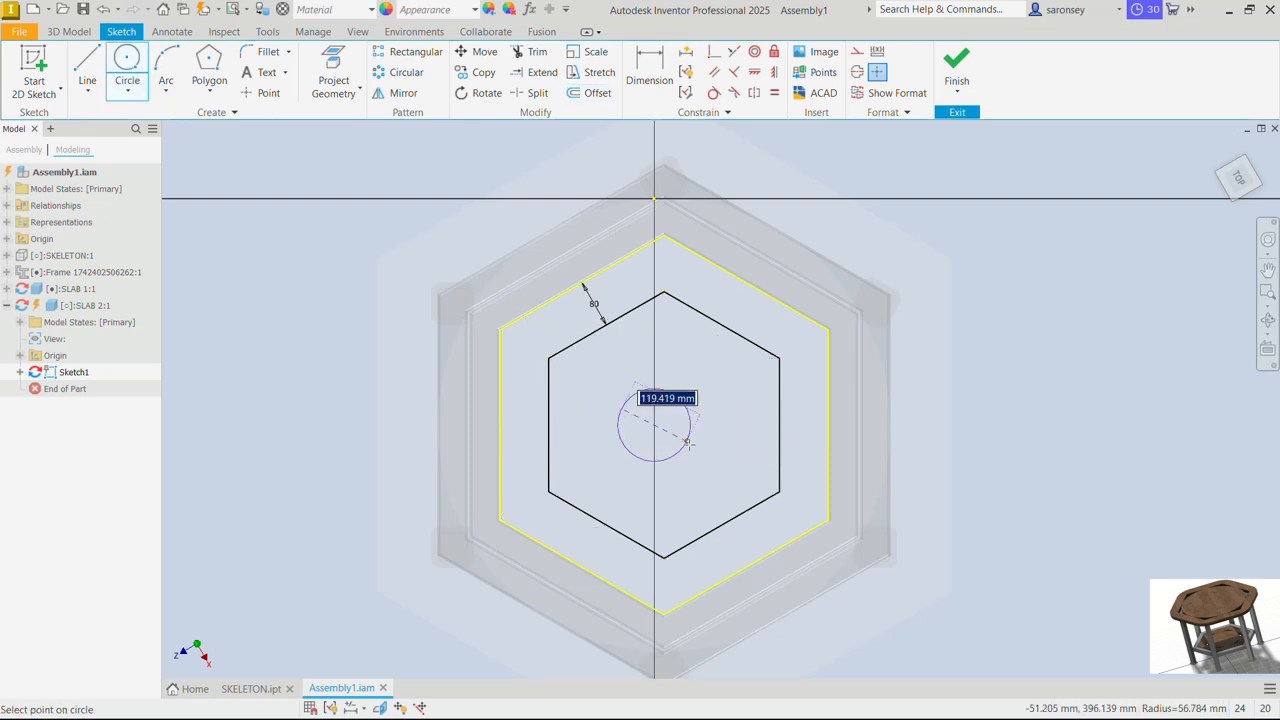
{"action": "left_click", "coordinate": [723, 477]}
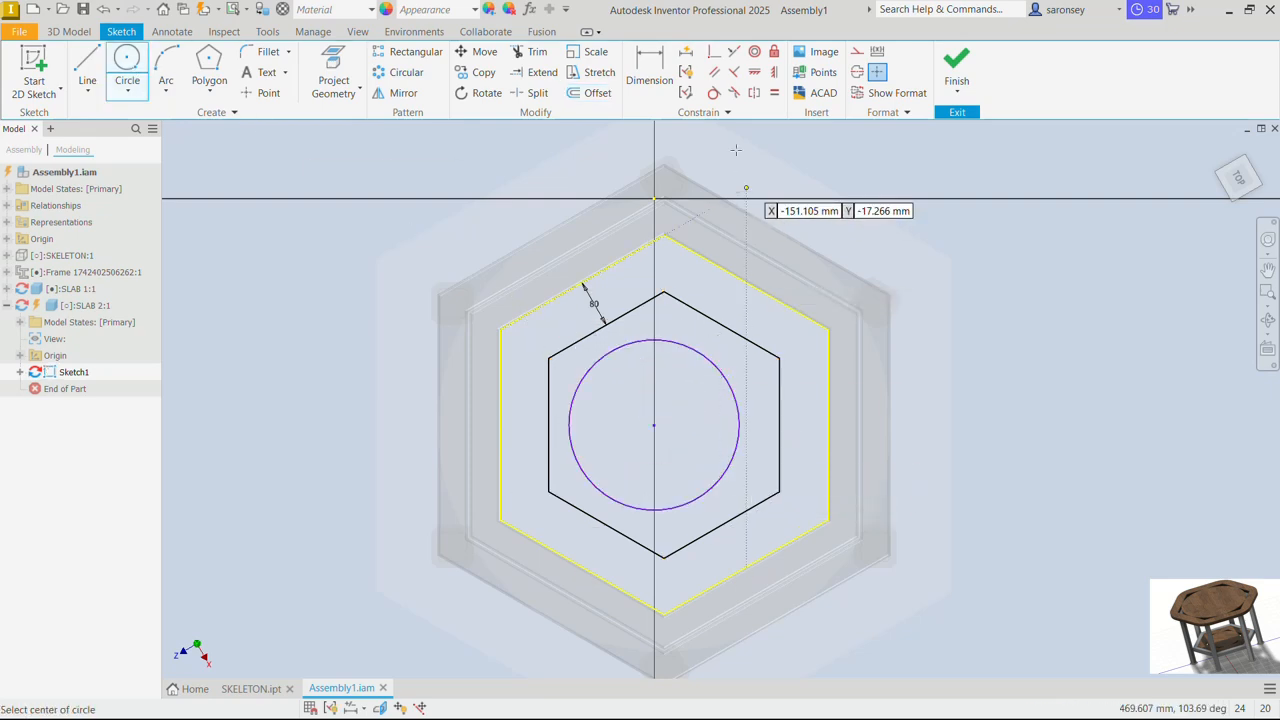
Make the circle tangent to three sides of the inner hexagon: the upper-right, right and lower-right ones
{"action": "left_click", "coordinate": [713, 92]}
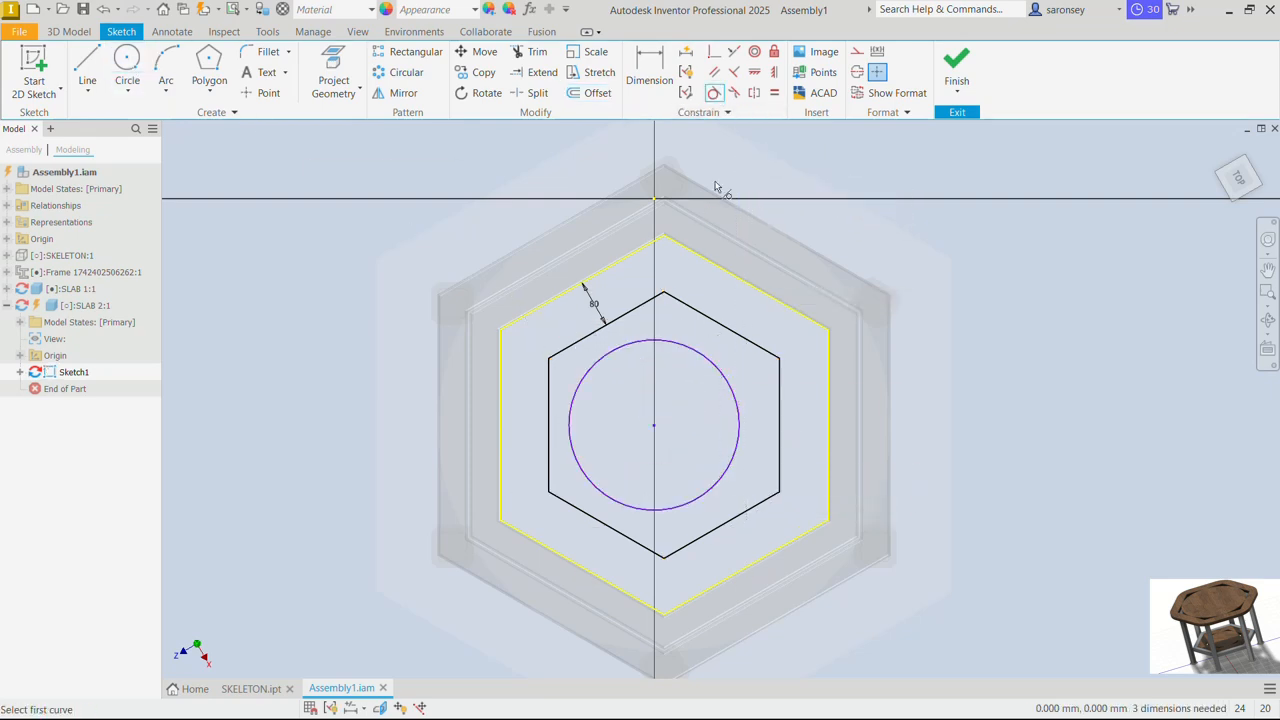
{"action": "left_click", "coordinate": [704, 352]}
{"action": "left_click", "coordinate": [725, 330]}
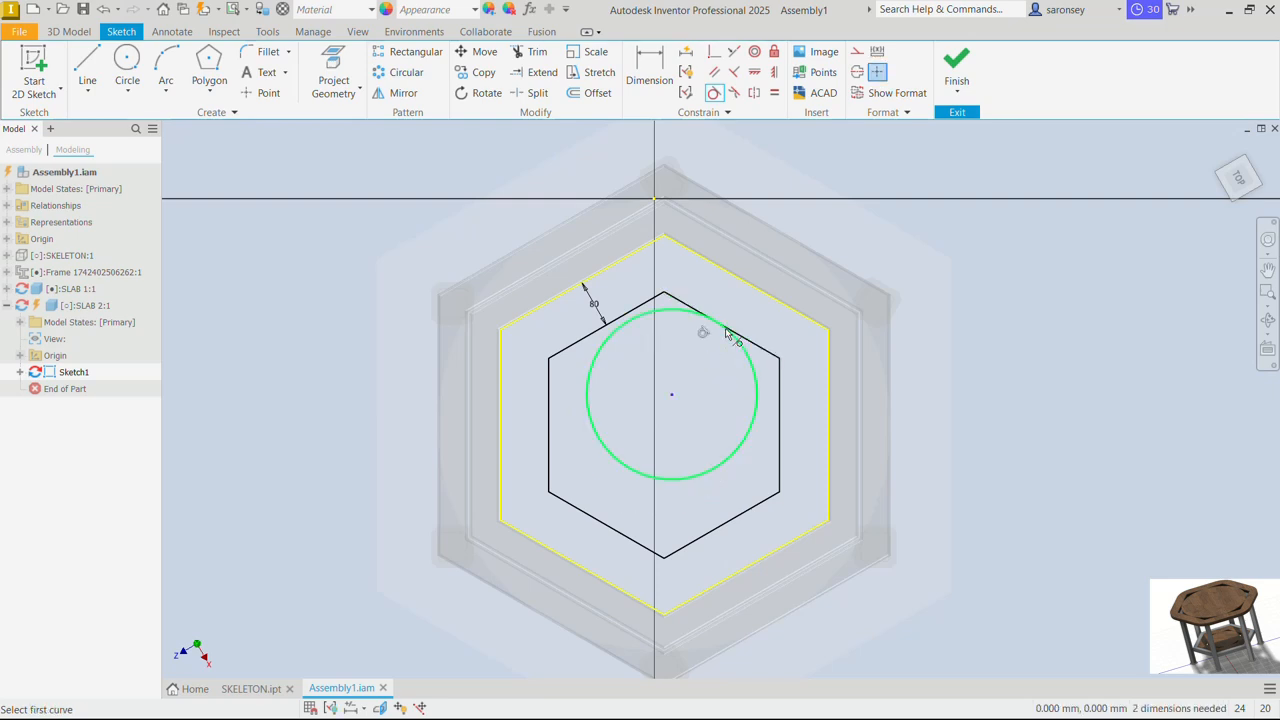
{"action": "left_click", "coordinate": [755, 382]}
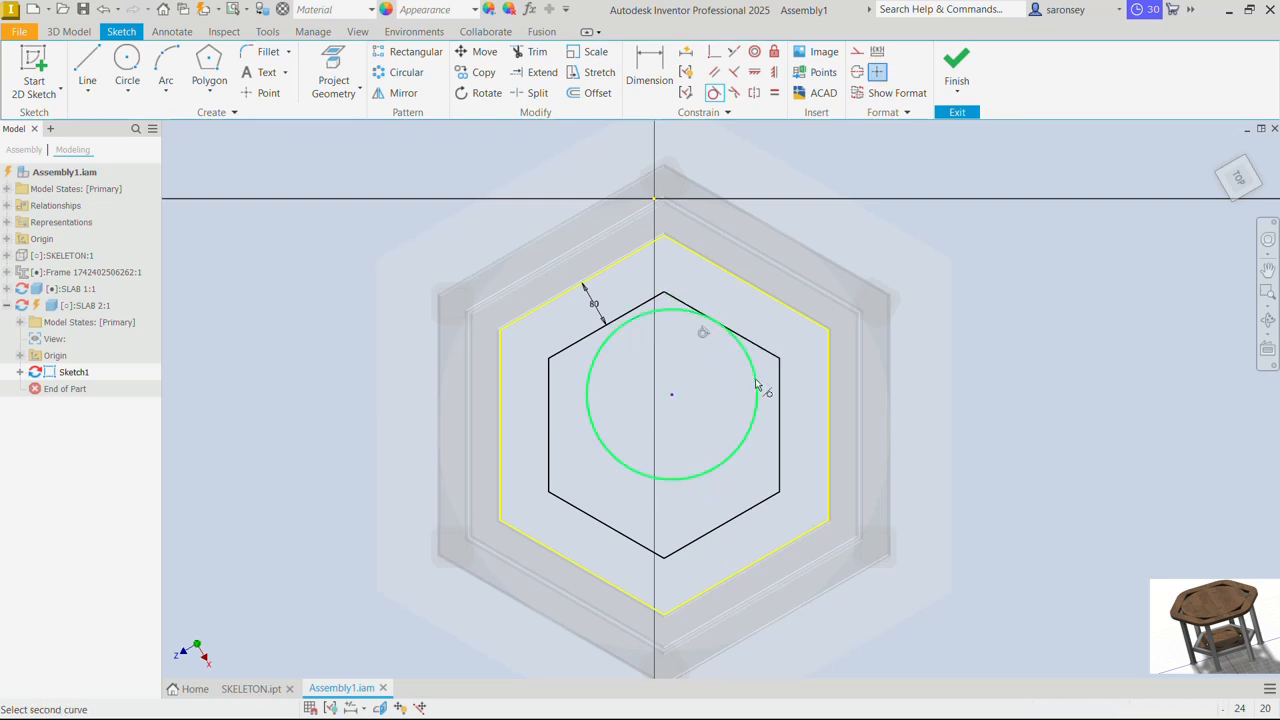
{"action": "left_click", "coordinate": [778, 446]}
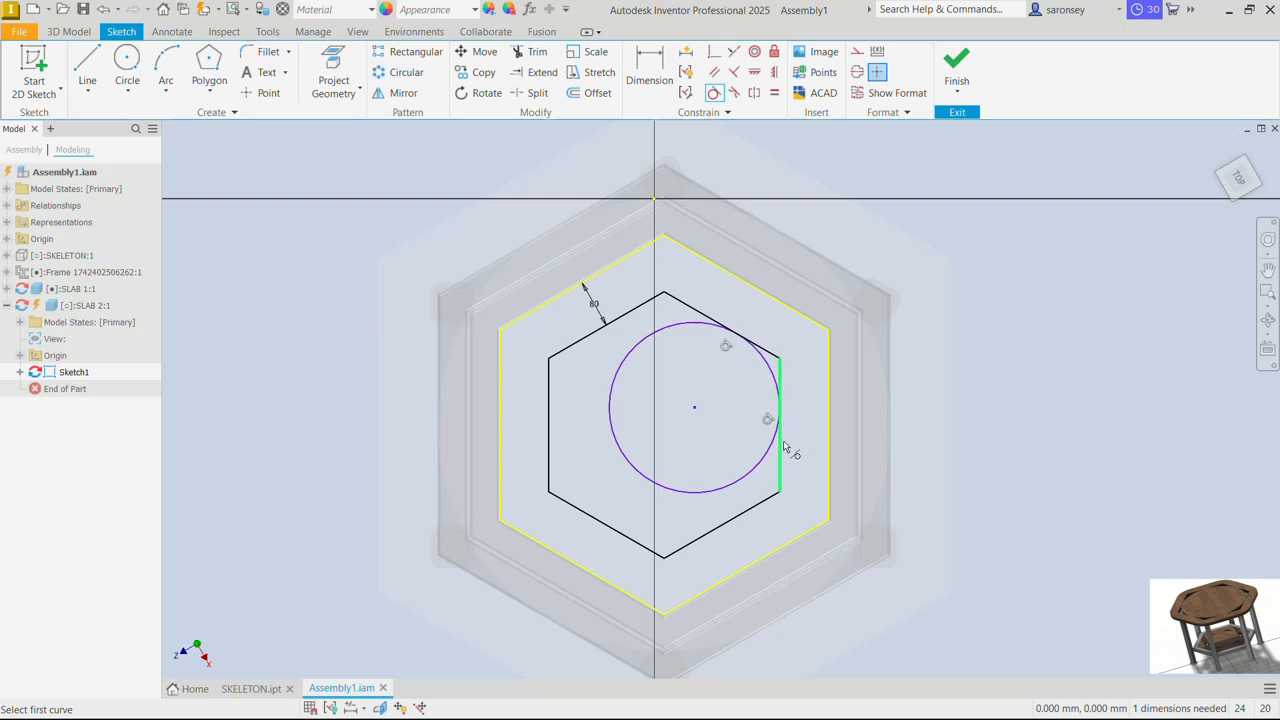
{"action": "left_click", "coordinate": [738, 485]}
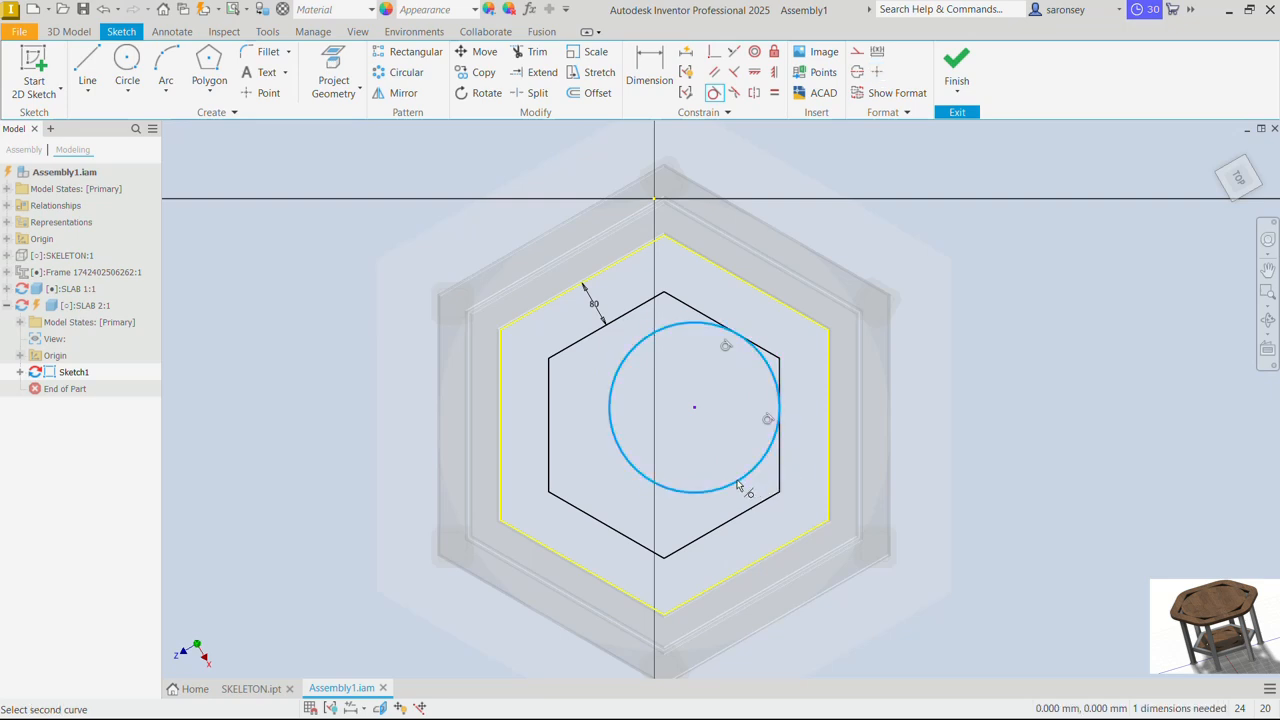
{"action": "left_click", "coordinate": [738, 517]}
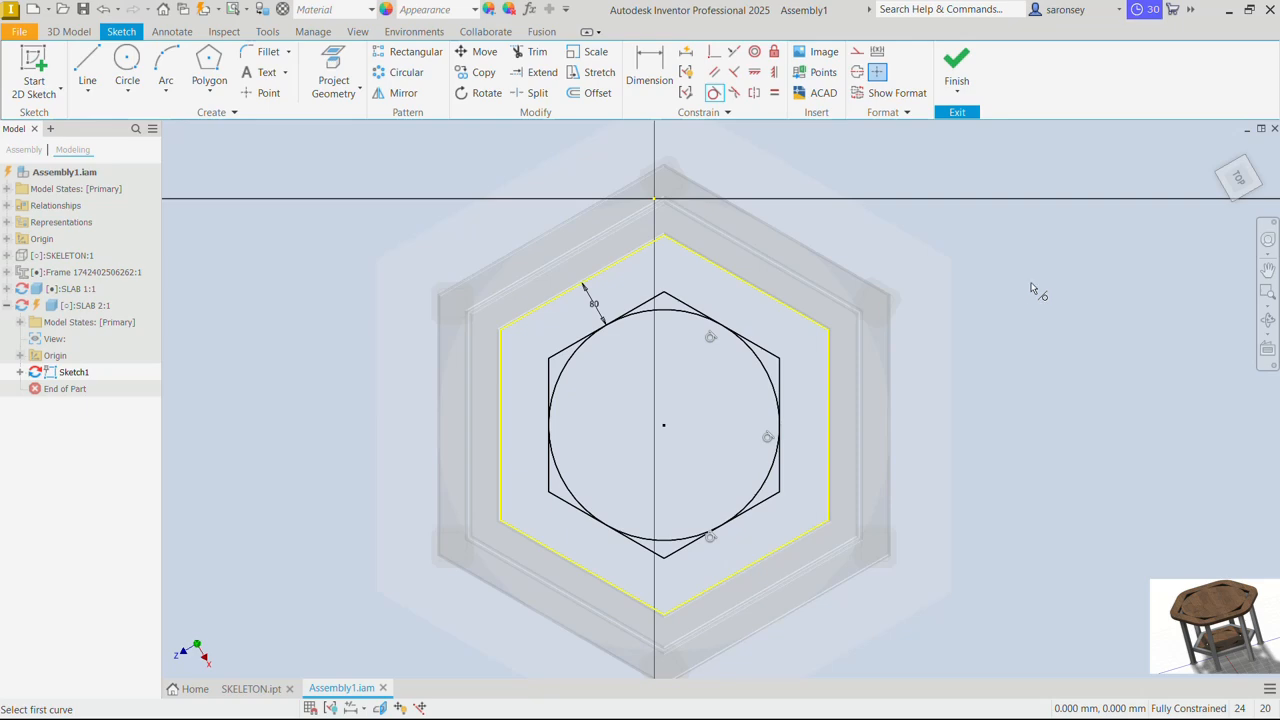
Extrude the outer hexagonal ring and the central circle 30 mm downward, and return to the assembly
{"action": "left_click", "coordinate": [955, 80]}
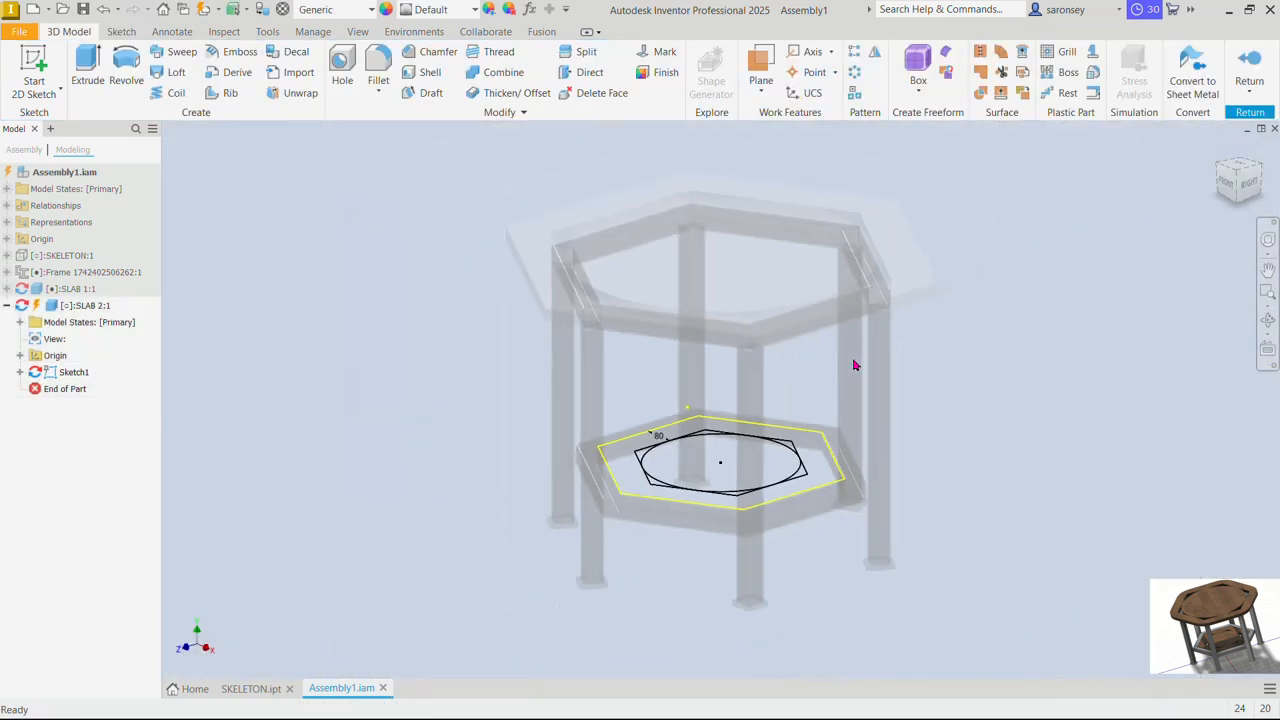
{"action": "left_click", "coordinate": [87, 72]}
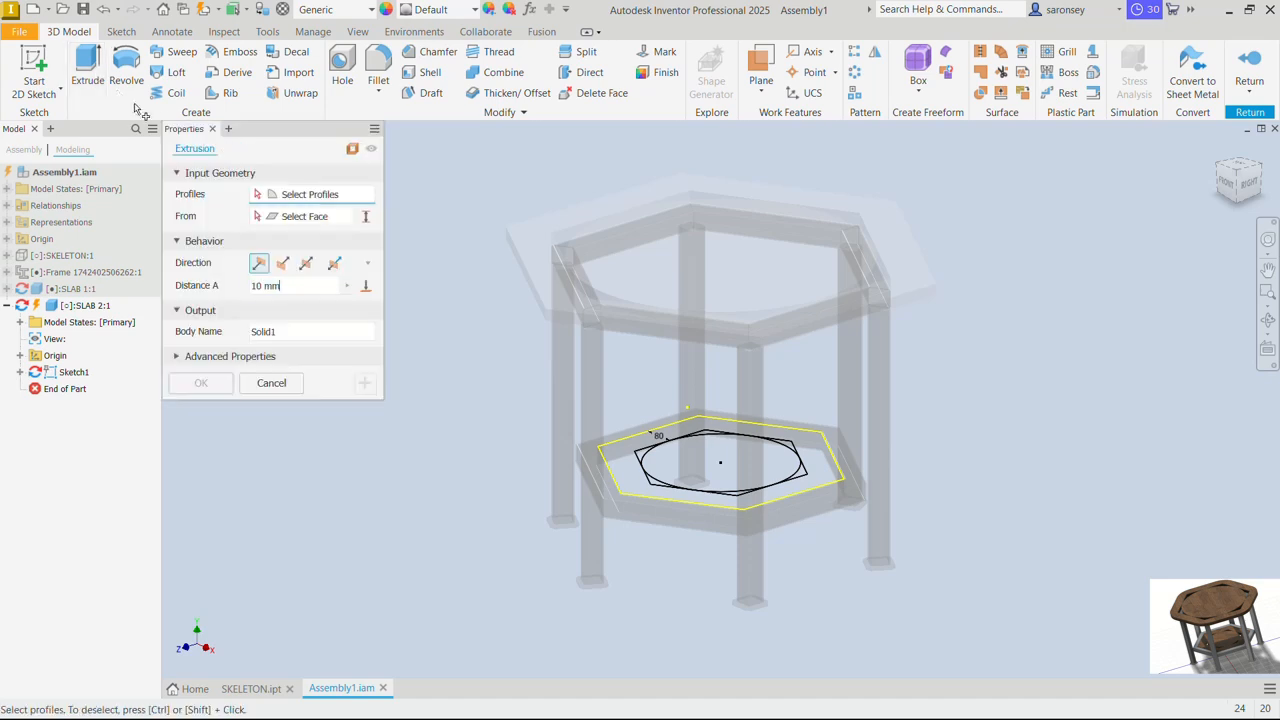
{"action": "left_click", "coordinate": [632, 465]}
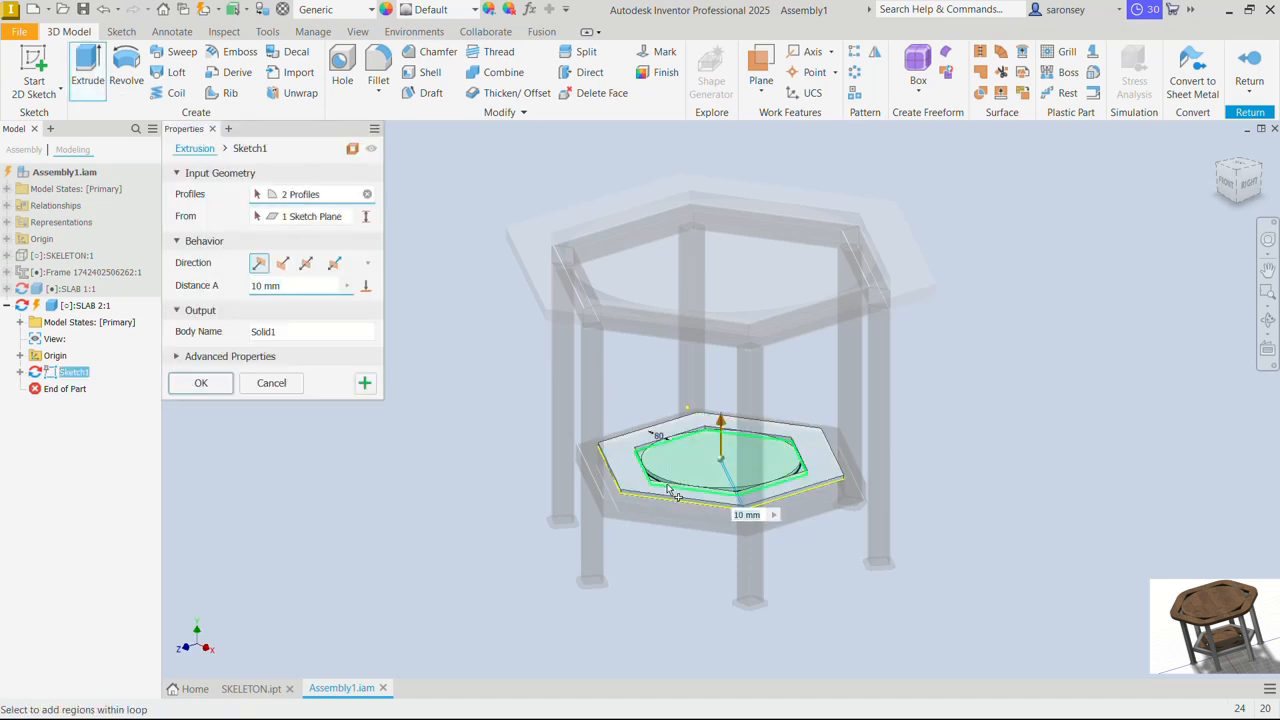
{"action": "left_click", "coordinate": [676, 457]}
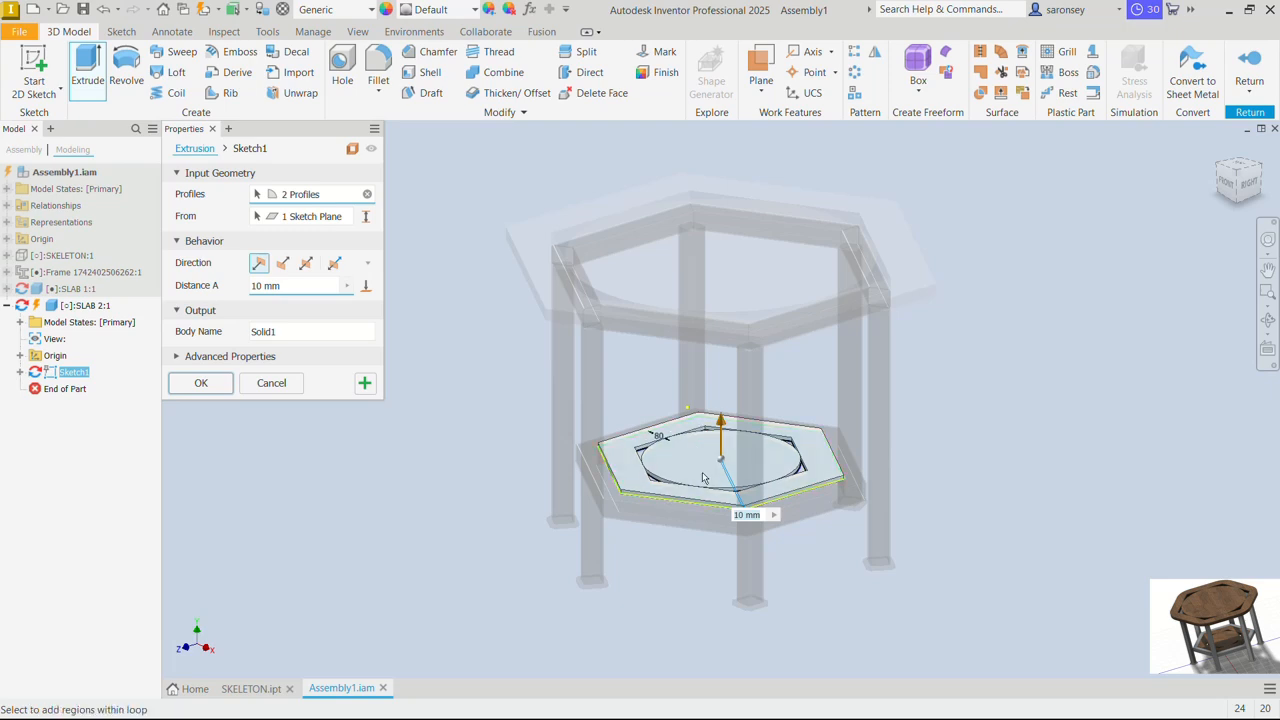
{"action": "left_click", "coordinate": [287, 267]}
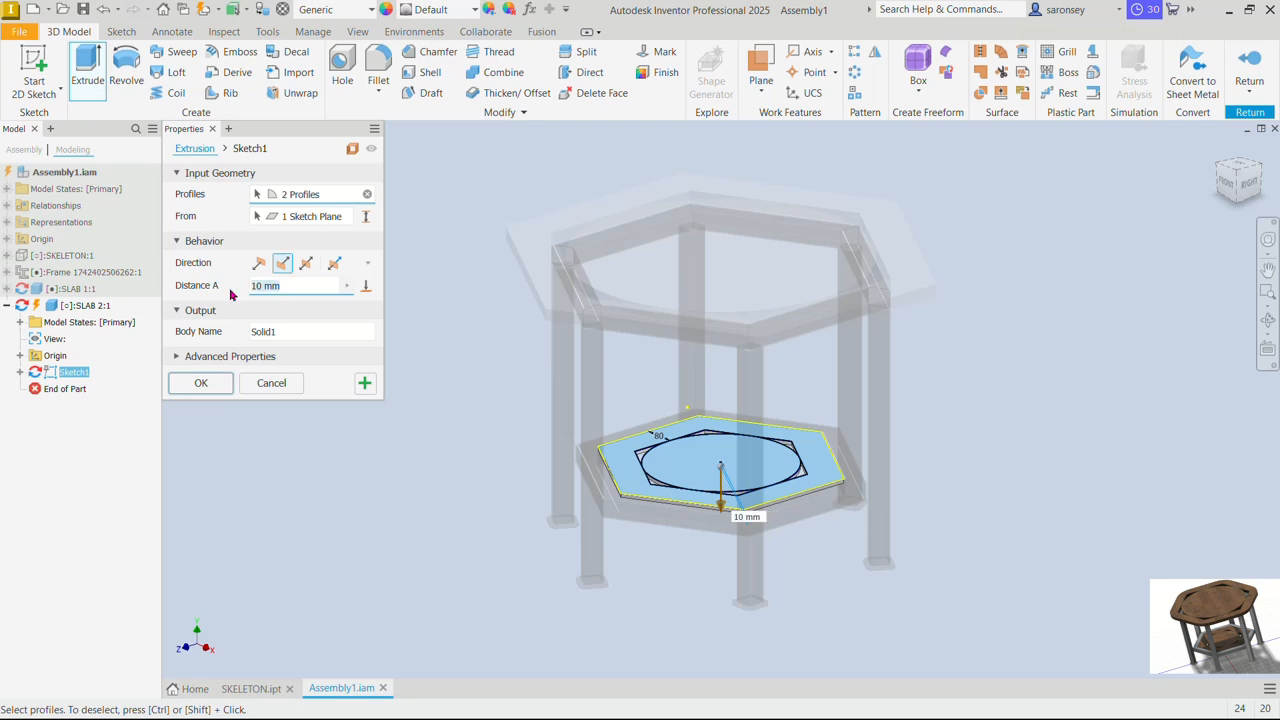
{"action": "type", "text": "30"}
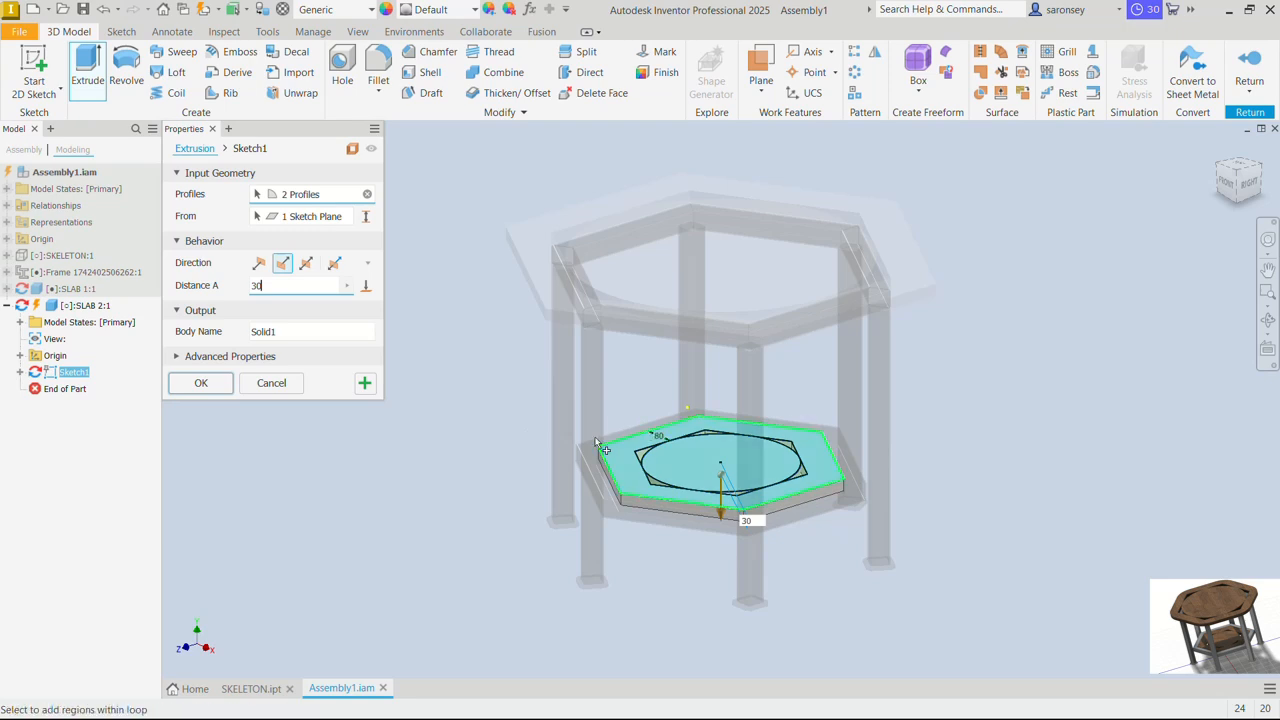
{"action": "left_click", "coordinate": [229, 387]}
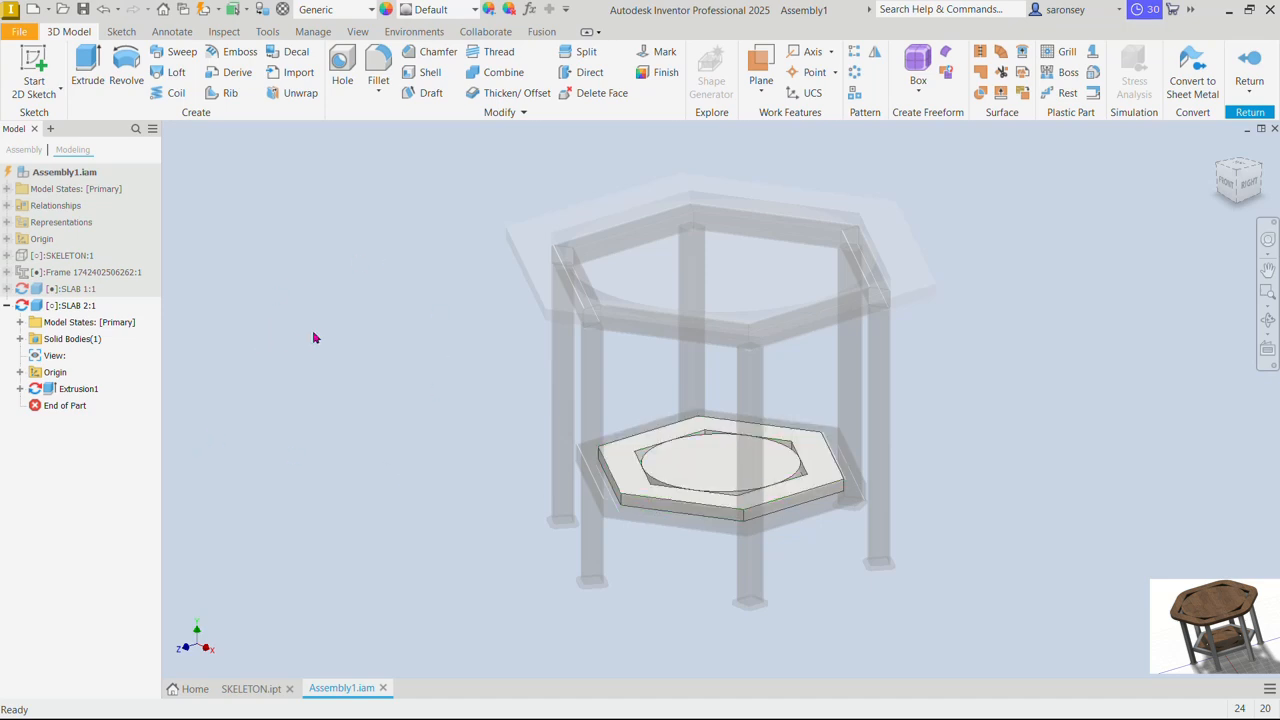
{"action": "left_click", "coordinate": [1248, 66]}
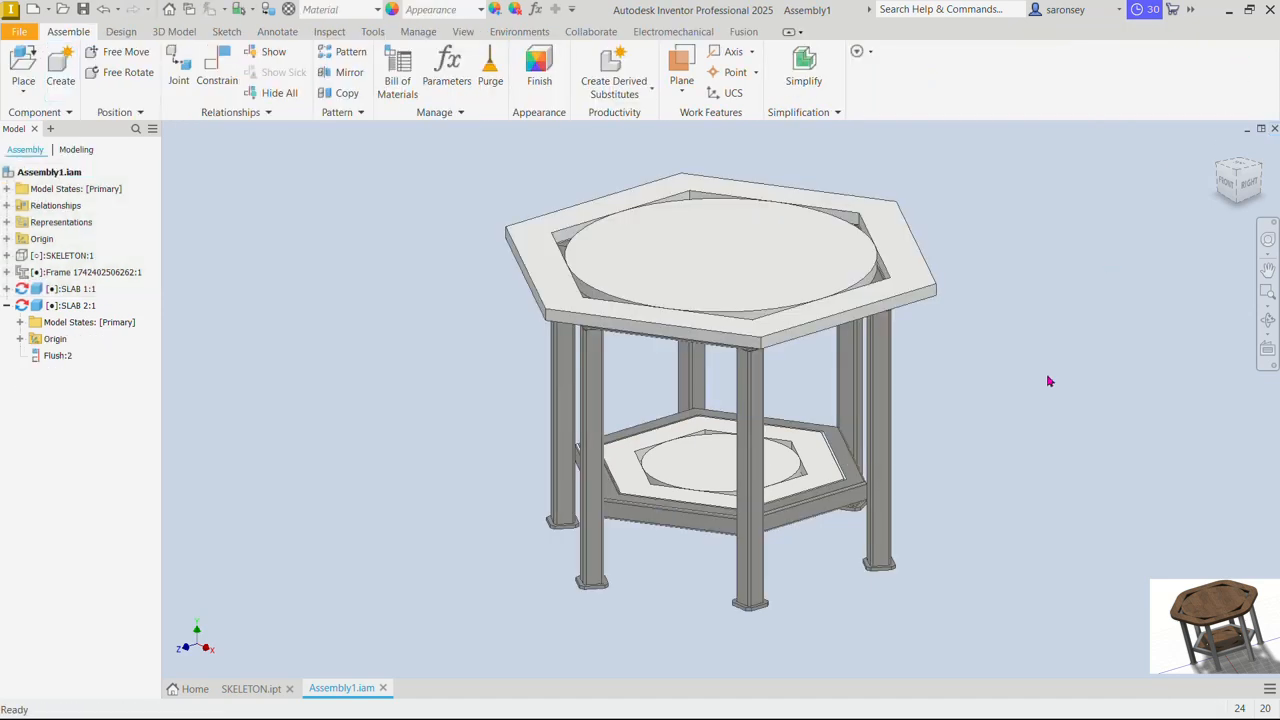
Edit the SLAB 1 tabletop's extrusion to a thickness of 40 mm and return to the assembly
{"action": "left_click", "coordinate": [1217, 152]}
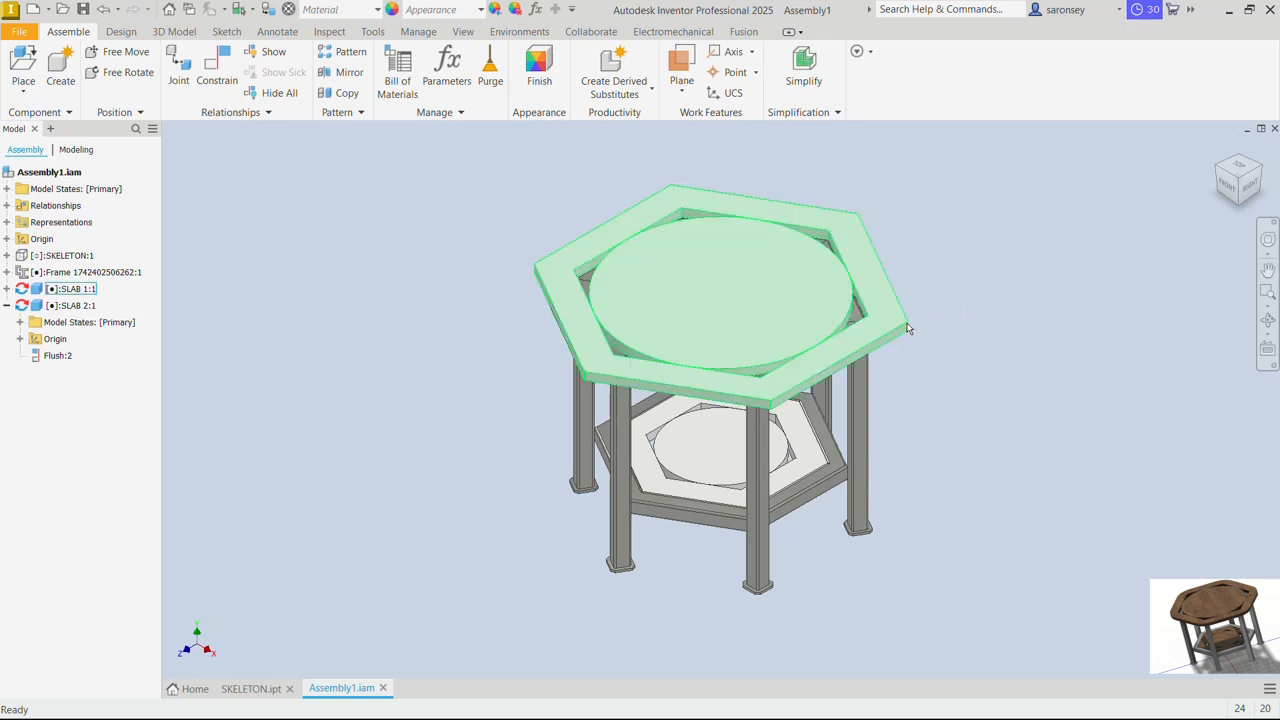
{"action": "double_click", "coordinate": [818, 277]}
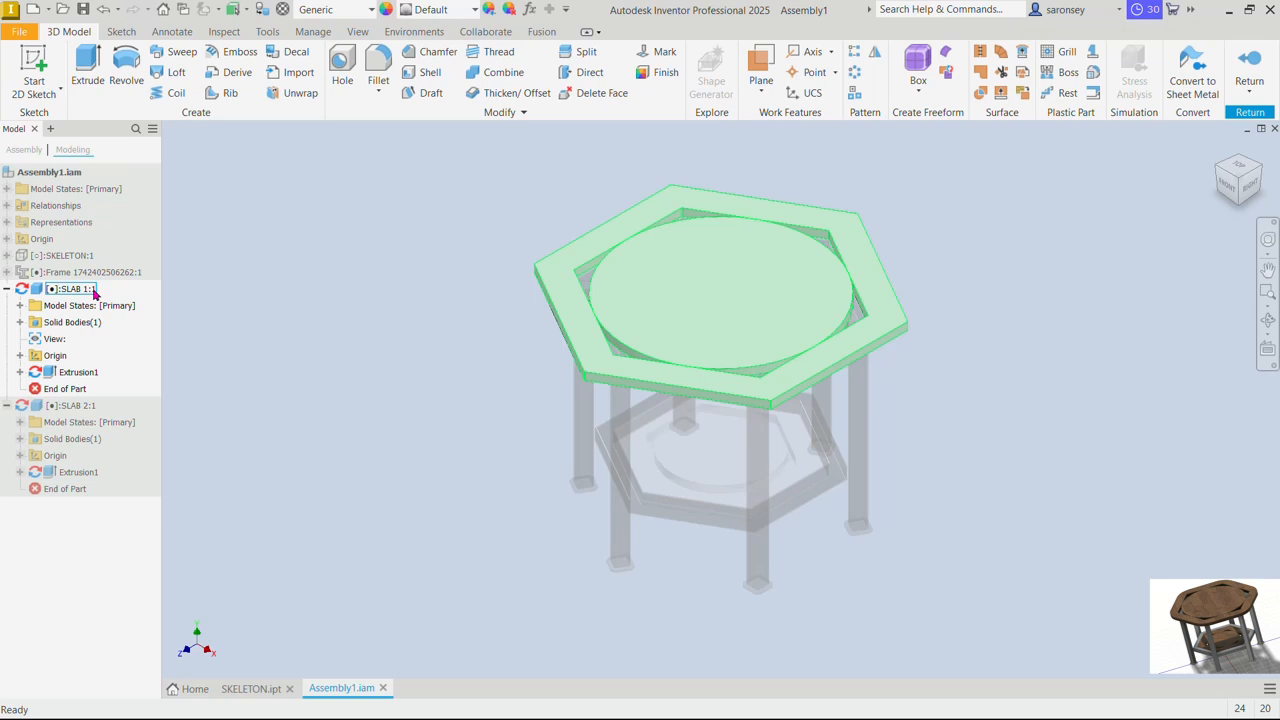
{"action": "left_click", "coordinate": [20, 372]}
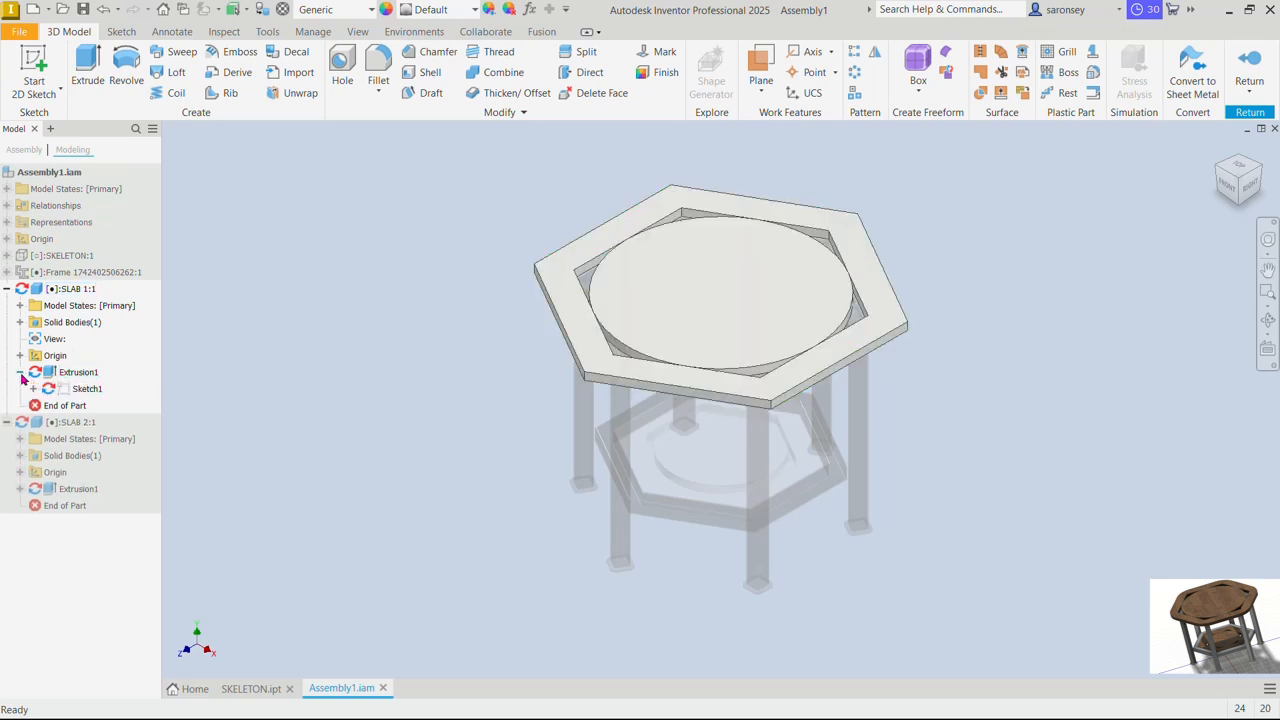
{"action": "left_click", "coordinate": [88, 389]}
{"action": "right_click", "coordinate": [93, 395]}
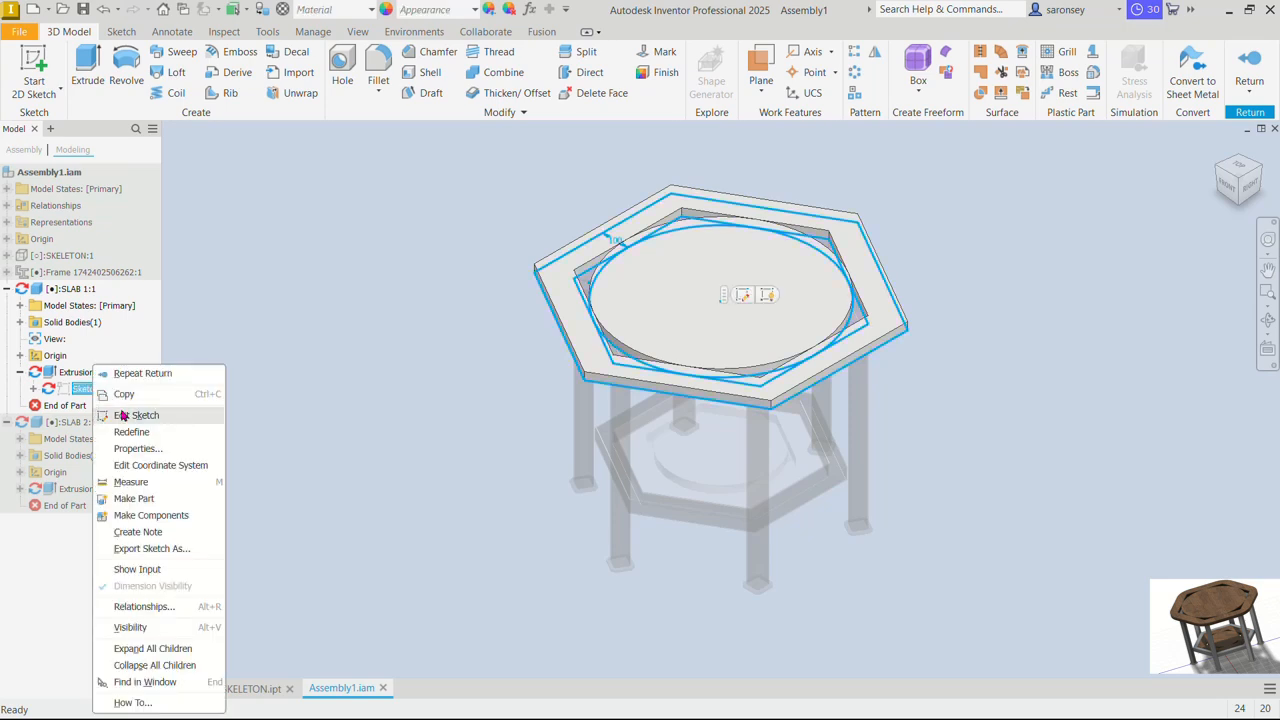
{"action": "left_click", "coordinate": [81, 378]}
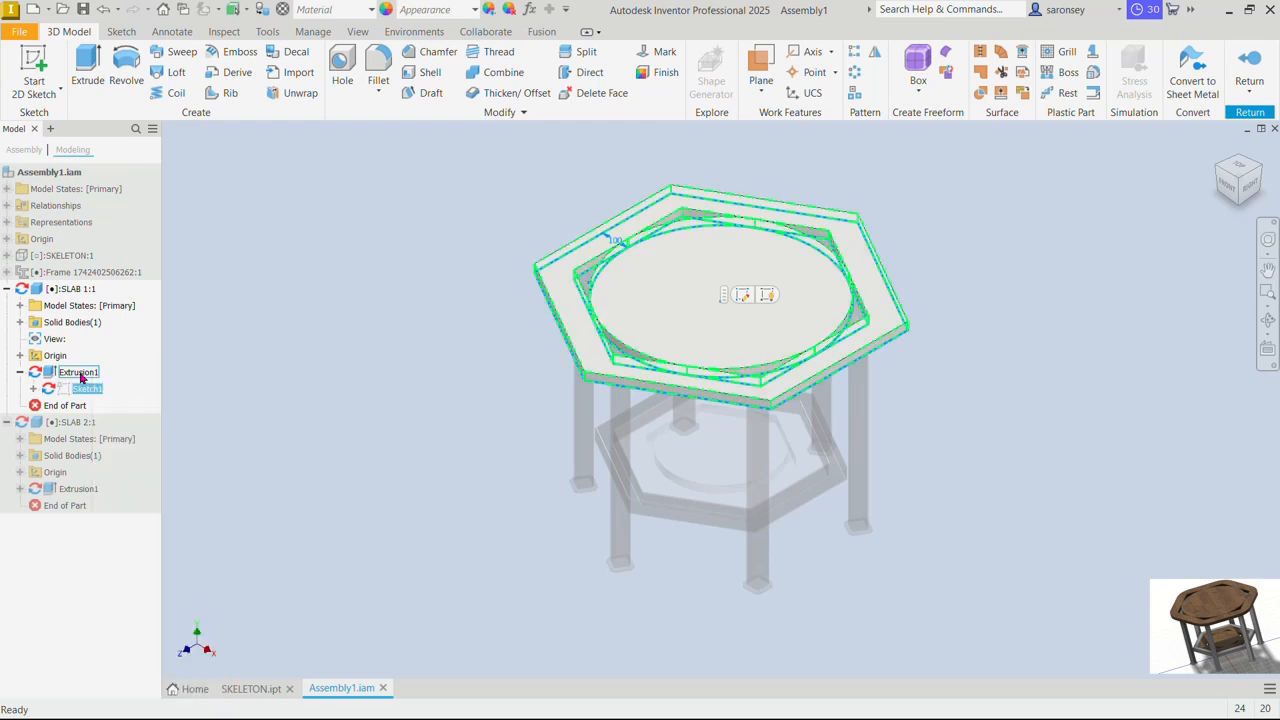
{"action": "right_click", "coordinate": [81, 376]}
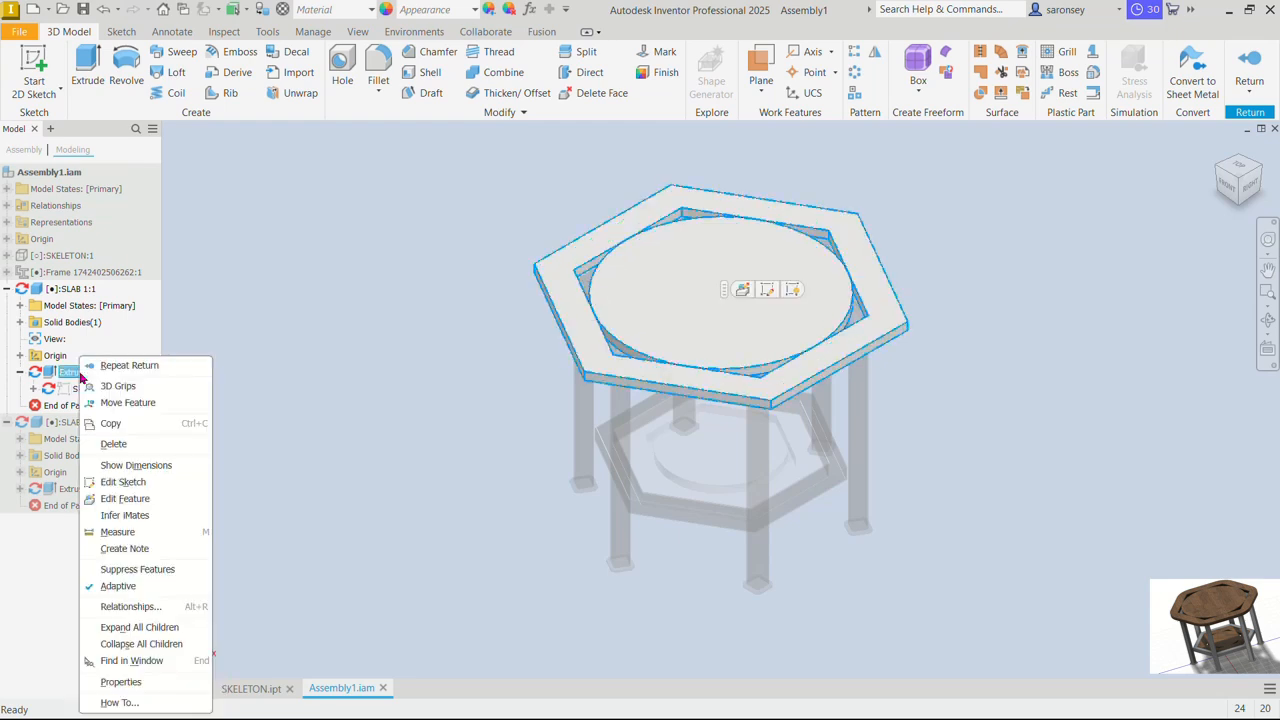
{"action": "left_click", "coordinate": [135, 498]}
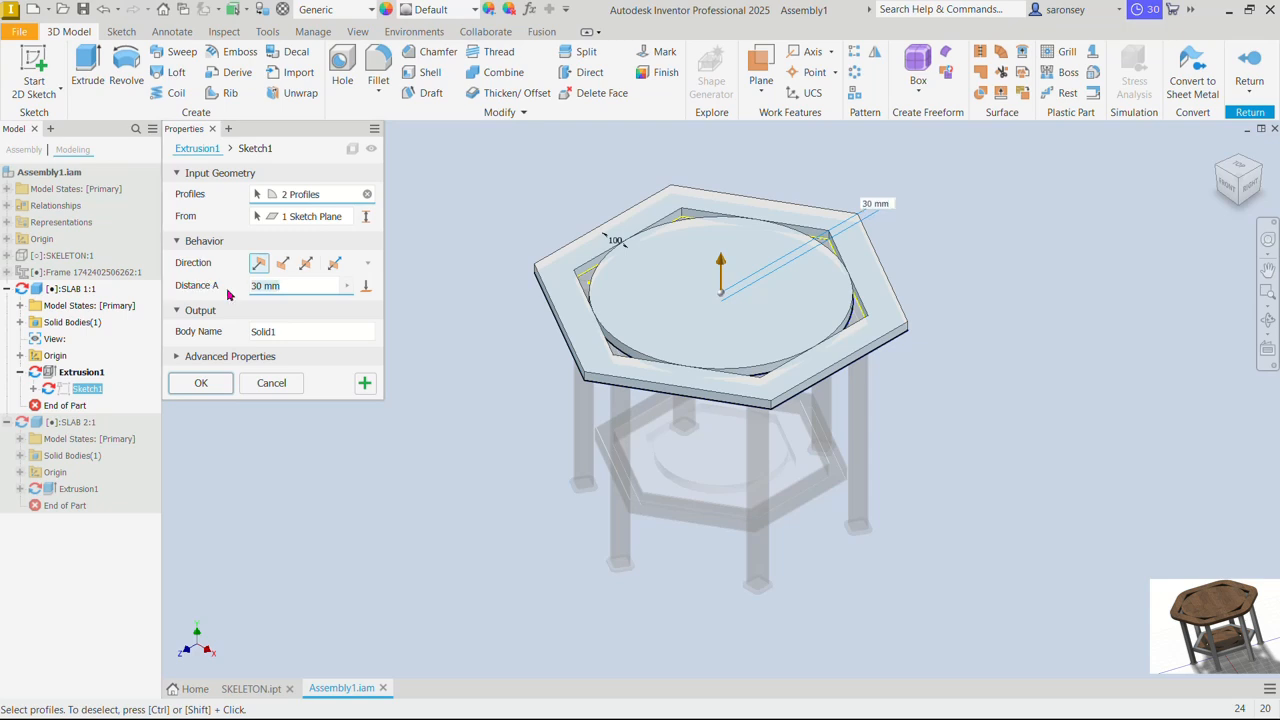
{"action": "type", "text": "40"}
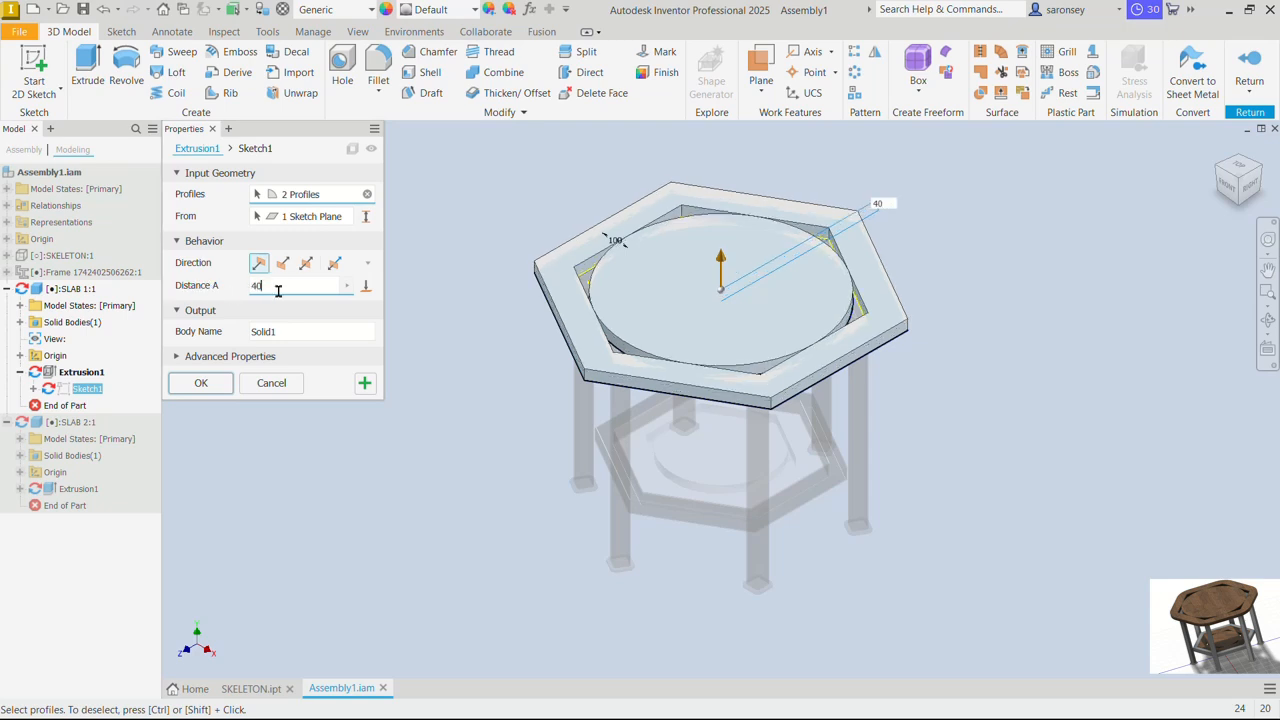
{"action": "left_click", "coordinate": [226, 385]}
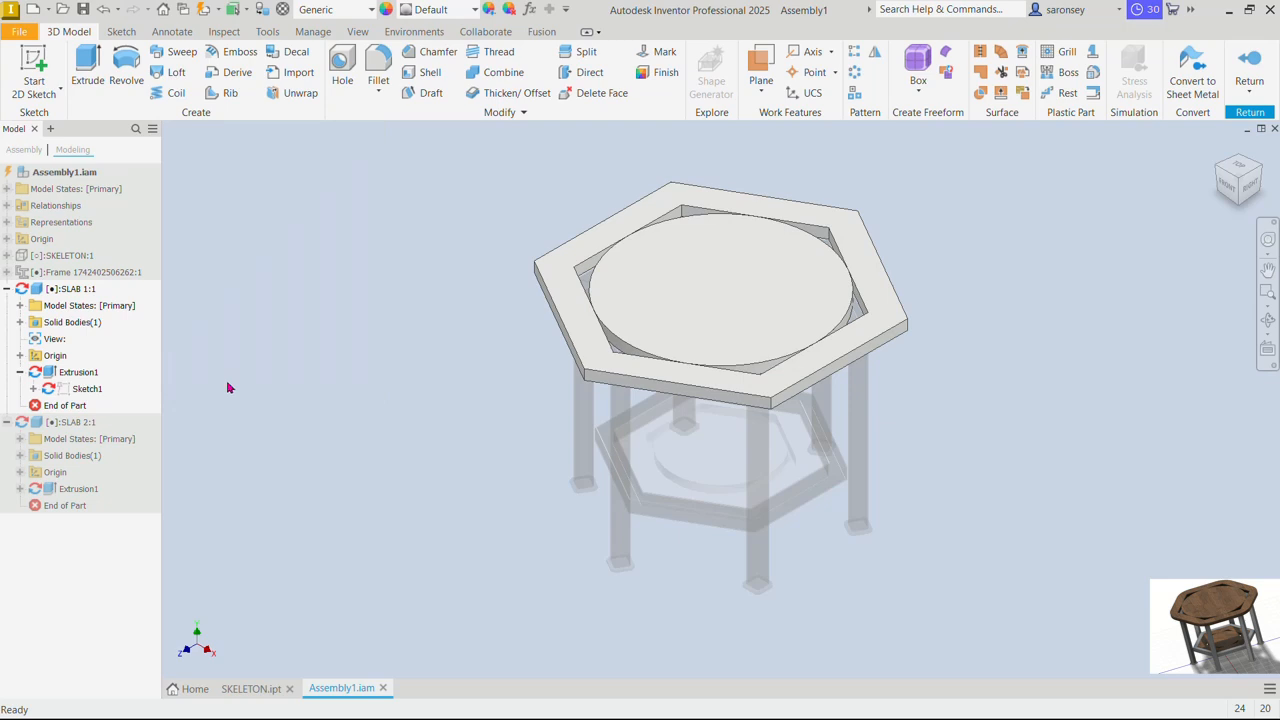
{"action": "left_click", "coordinate": [1246, 62]}
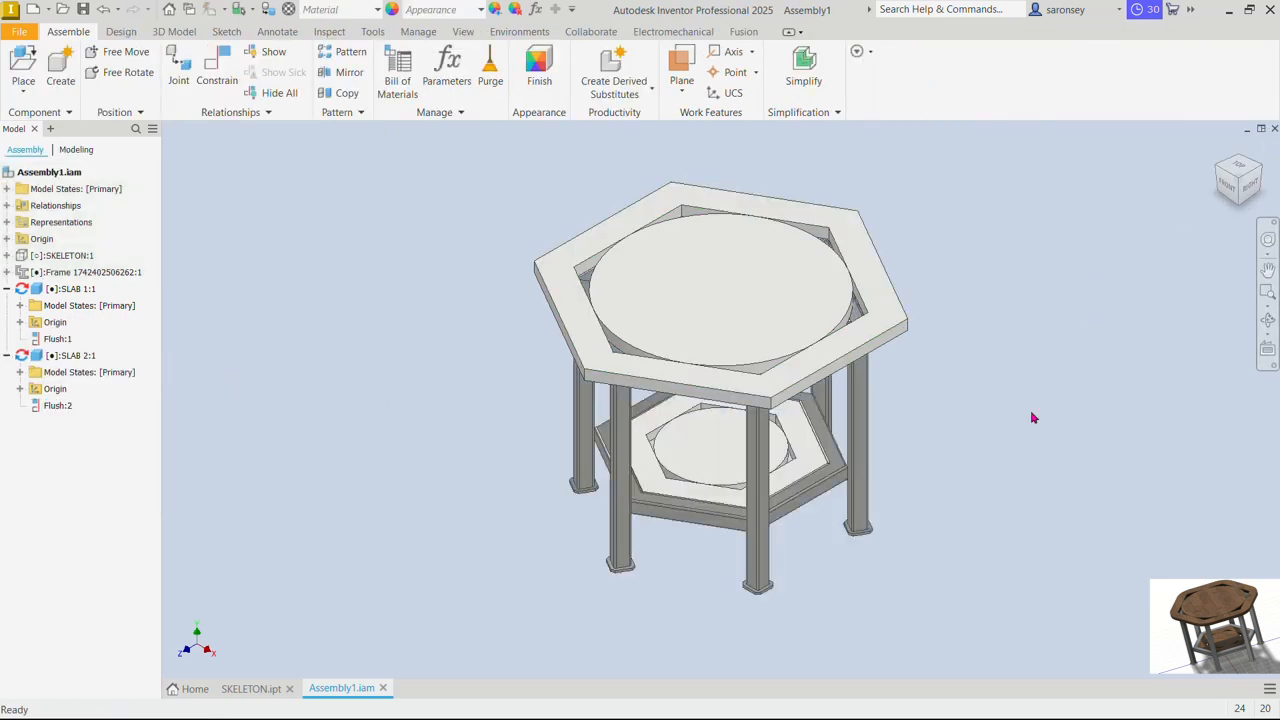
Open the frame for editing, review the profile and orientation settings of its first leg member, and return to the assembly
{"action": "left_click", "coordinate": [871, 457]}
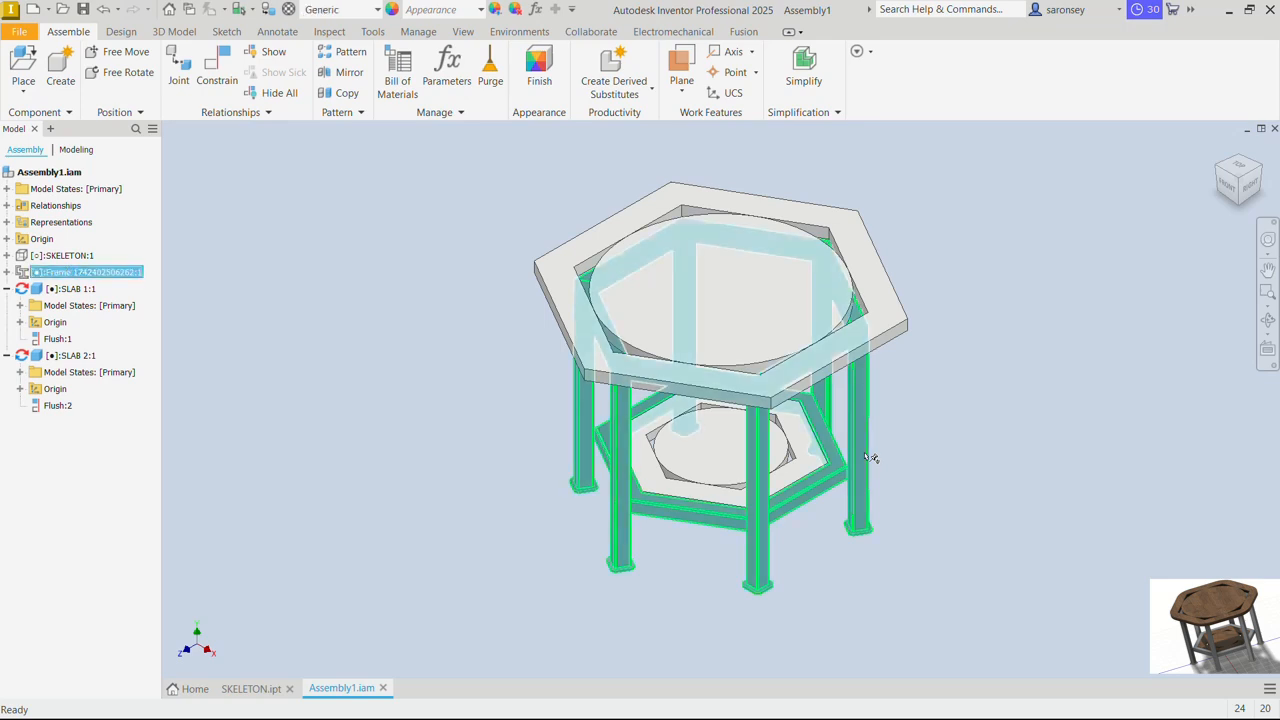
{"action": "right_click", "coordinate": [871, 457]}
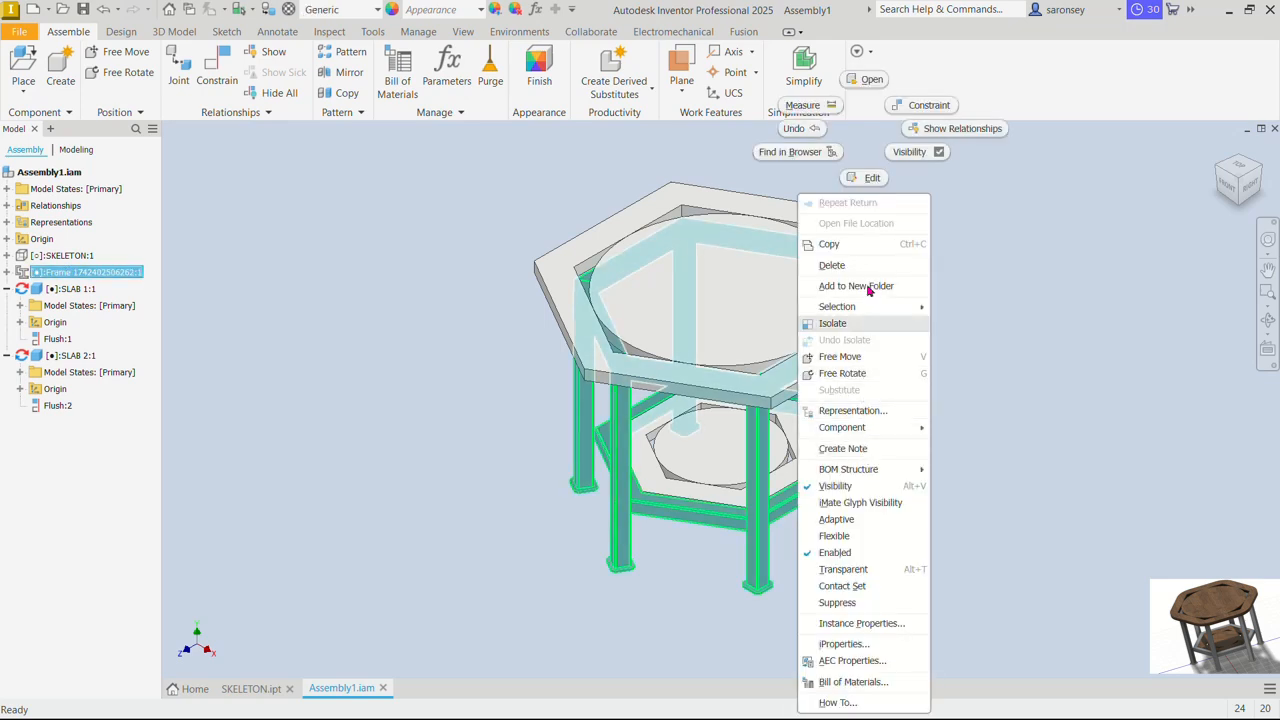
{"action": "left_click", "coordinate": [872, 178]}
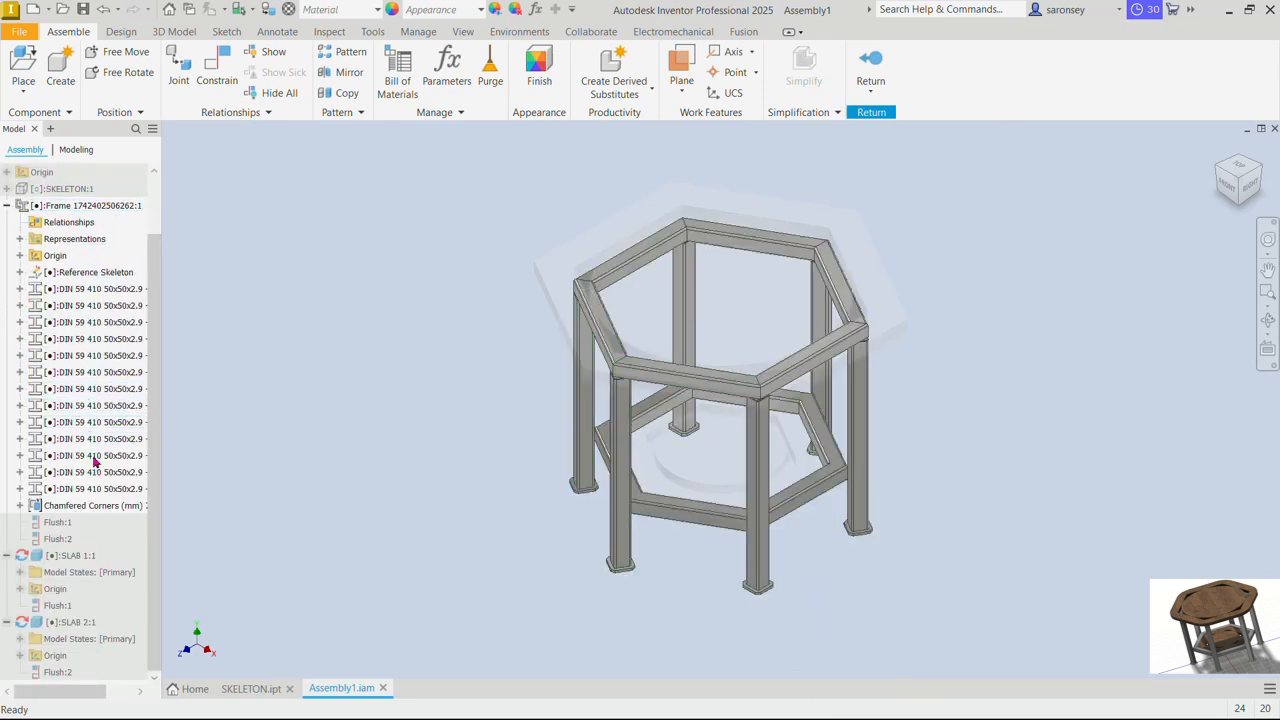
{"action": "left_click", "coordinate": [113, 292]}
{"action": "right_click", "coordinate": [113, 292]}
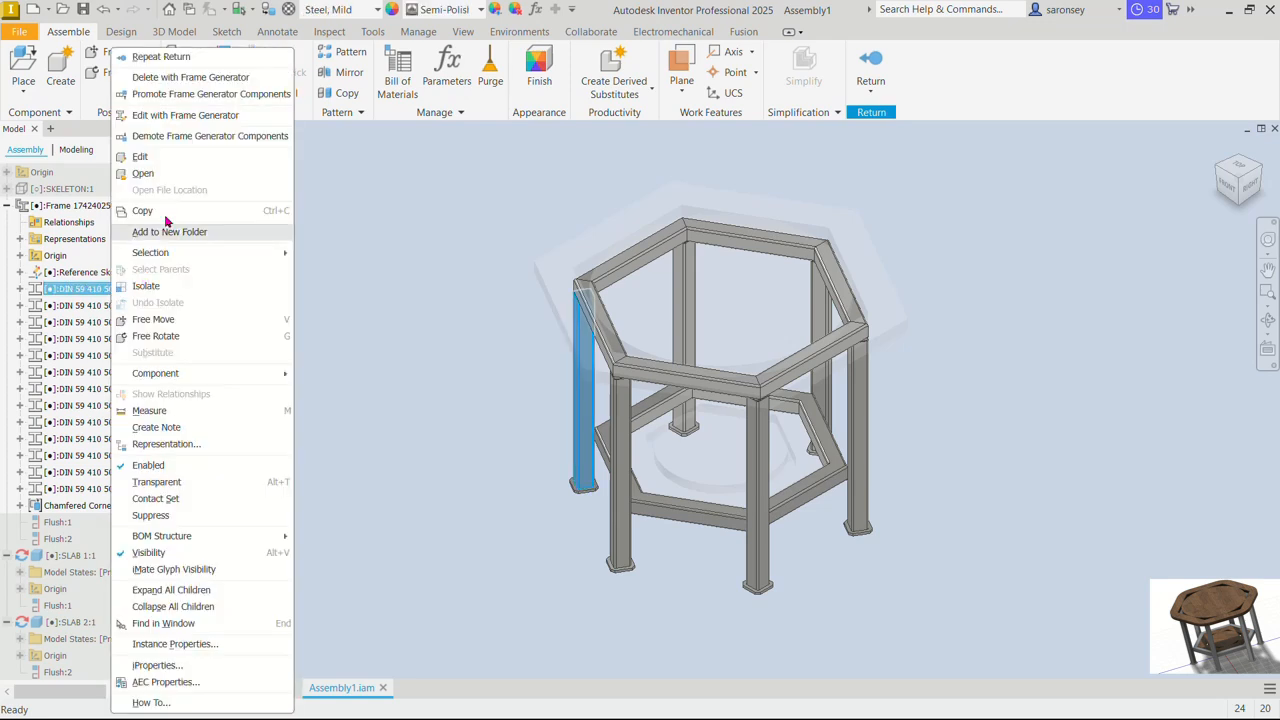
{"action": "left_click", "coordinate": [246, 121]}
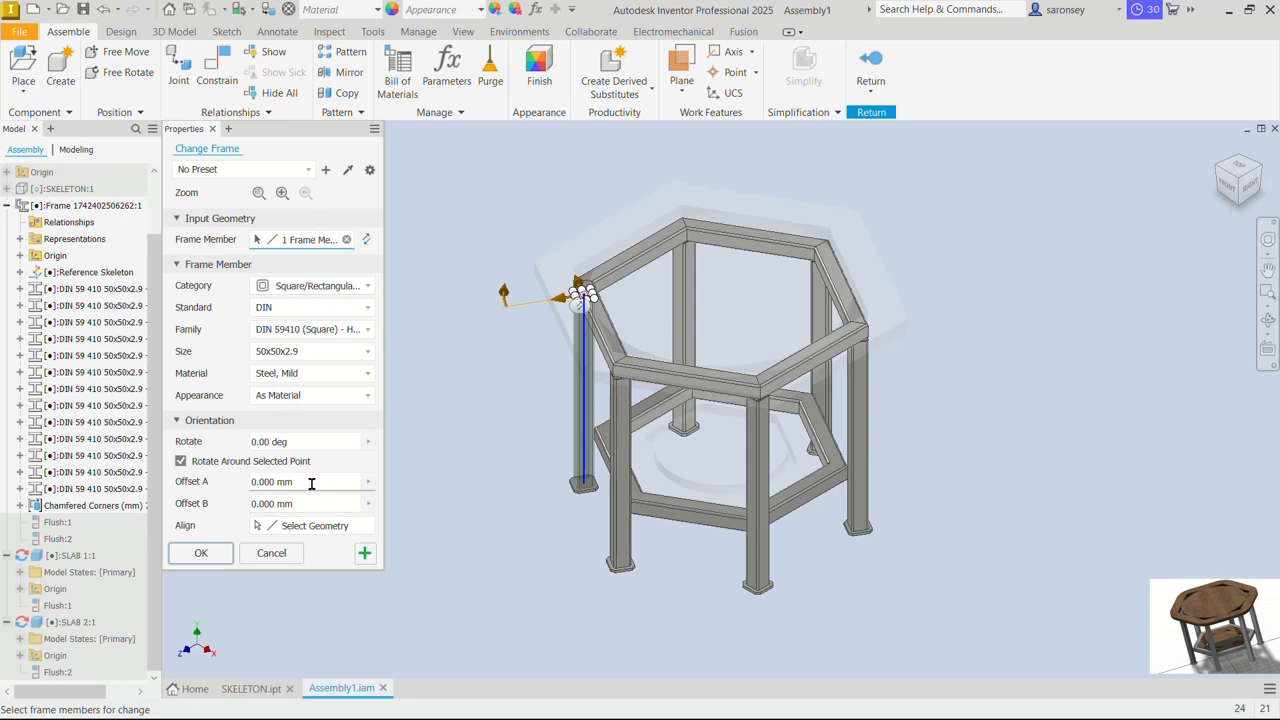
{"action": "left_click", "coordinate": [200, 553]}
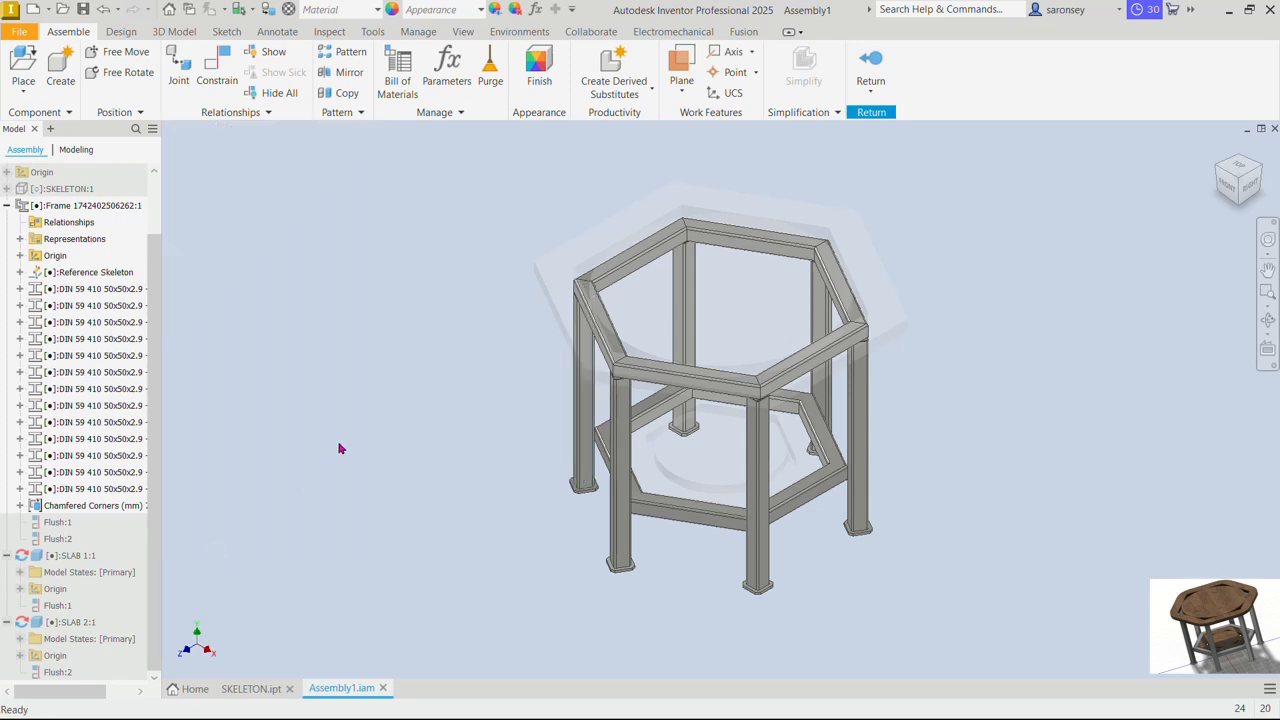
{"action": "left_click", "coordinate": [866, 70]}
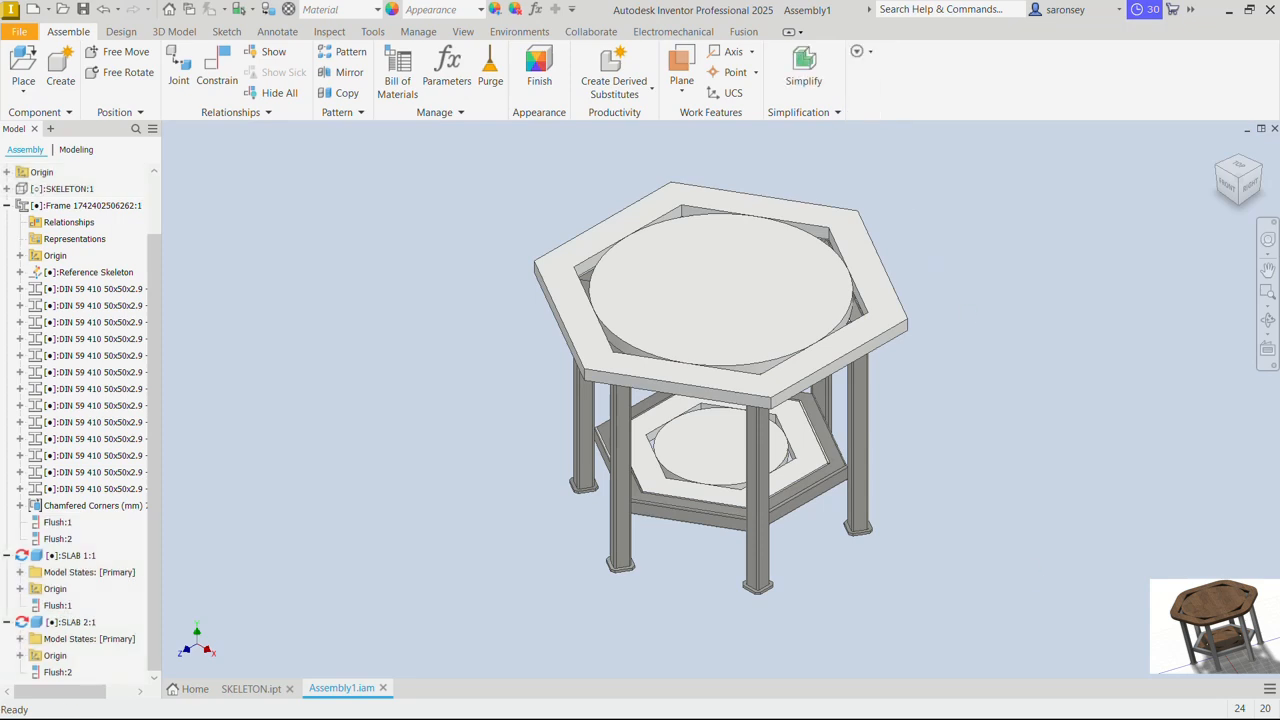
Apply the White Ash - Java wood appearance to both SLAB 1 and SLAB 2
{"action": "left_click", "coordinate": [785, 277]}
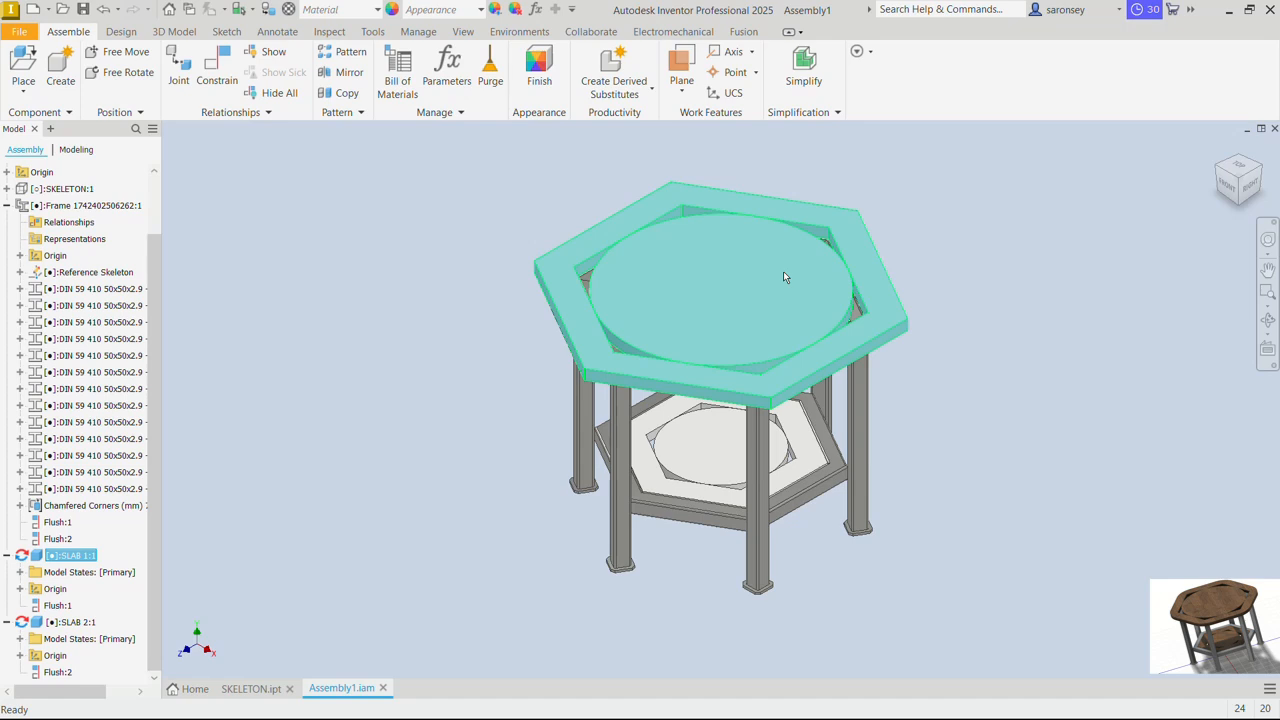
{"action": "left_click", "coordinate": [735, 452], "text": "ctrl"}
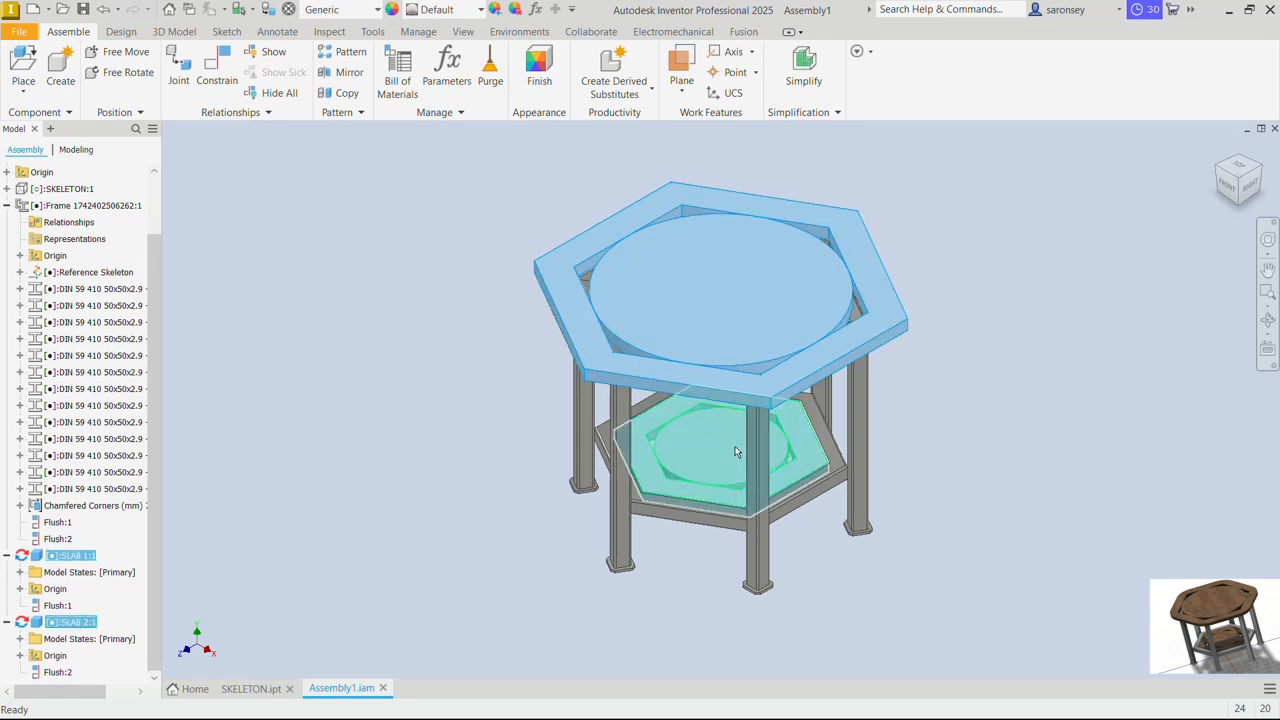
{"action": "left_click", "coordinate": [480, 12]}
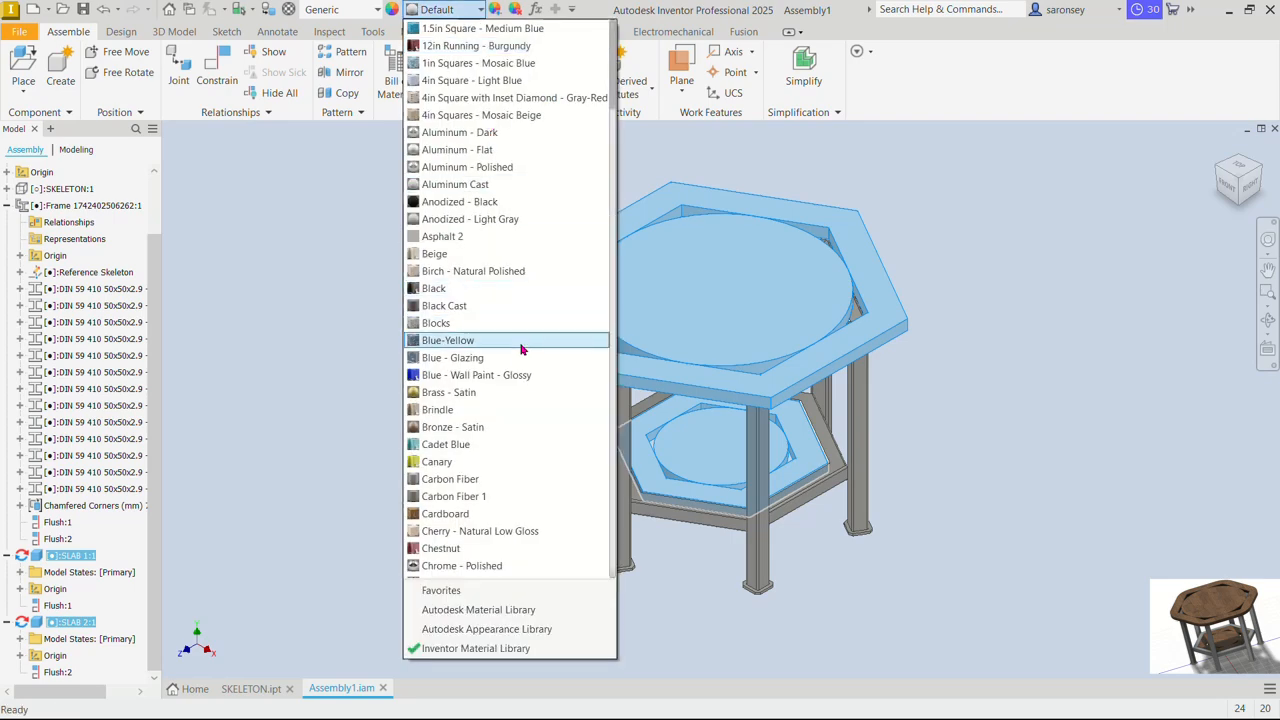
{"action": "scroll", "coordinate": [521, 345], "scroll_direction": "down", "scroll_amount": 4}
{"action": "scroll", "coordinate": [521, 345], "scroll_direction": "down", "scroll_amount": 20}
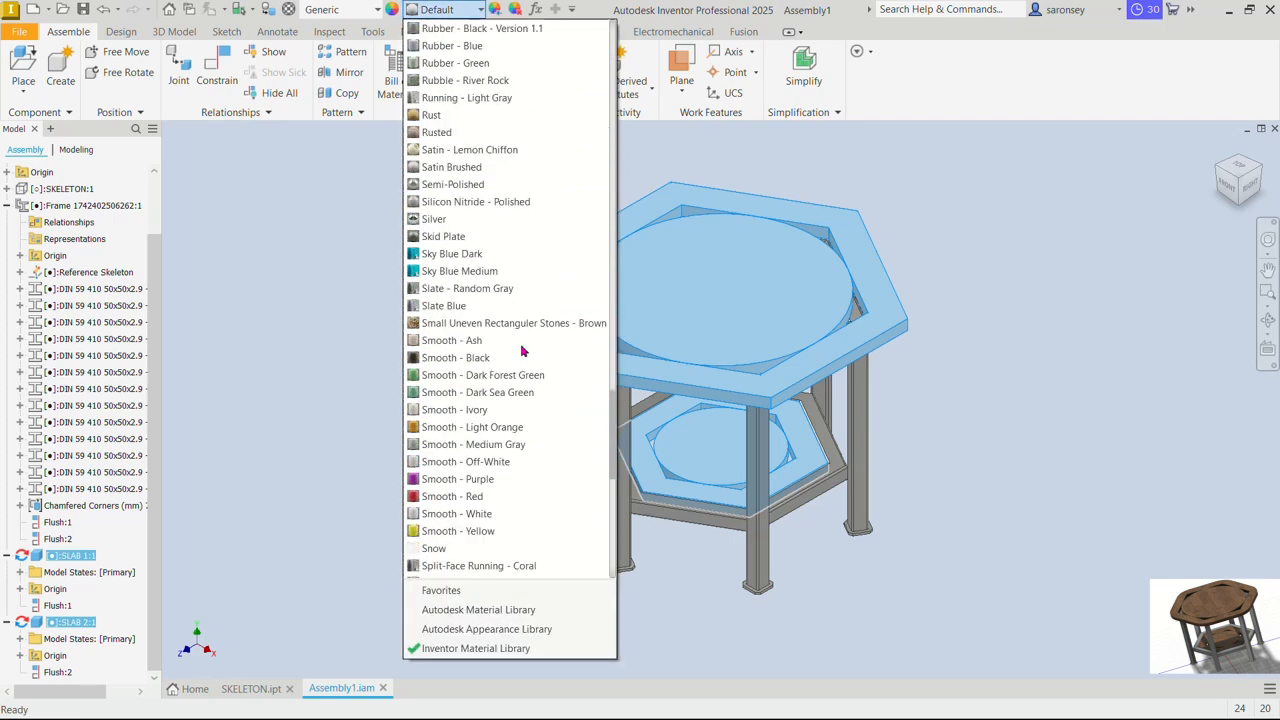
{"action": "left_click", "coordinate": [489, 428]}
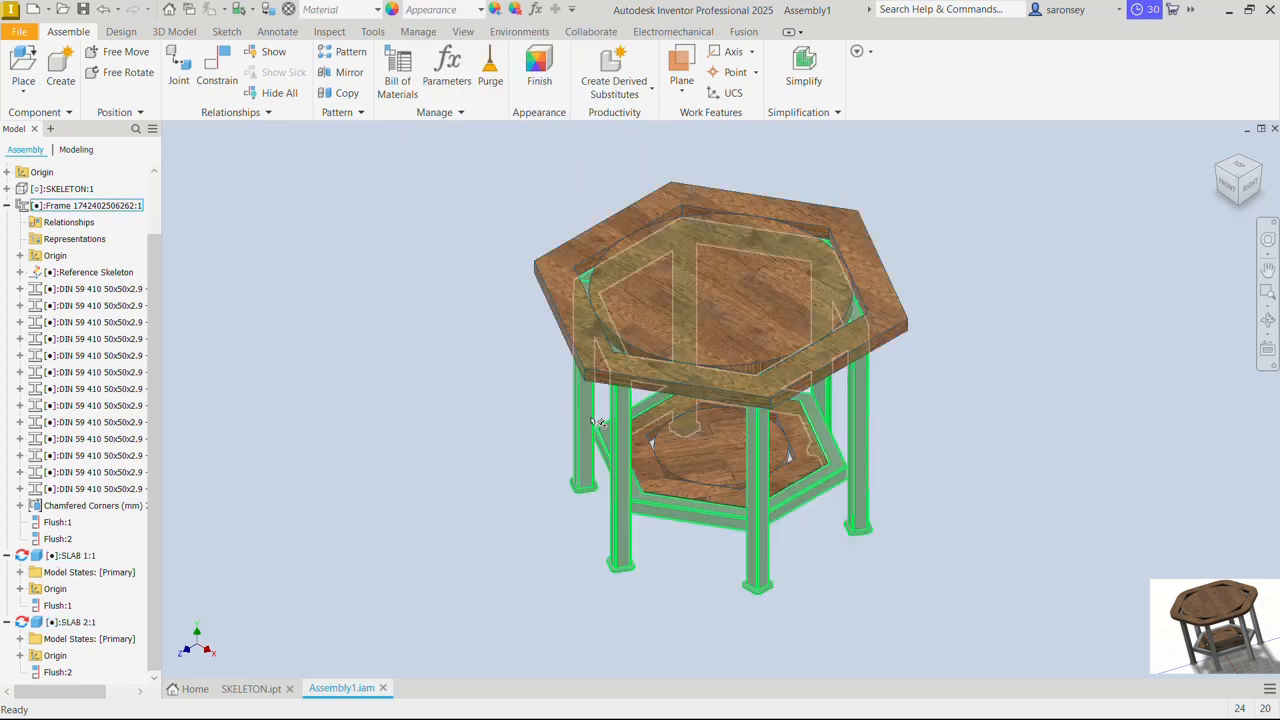
Apply the Honed appearance to the whole steel frame
{"action": "left_click", "coordinate": [90, 205]}
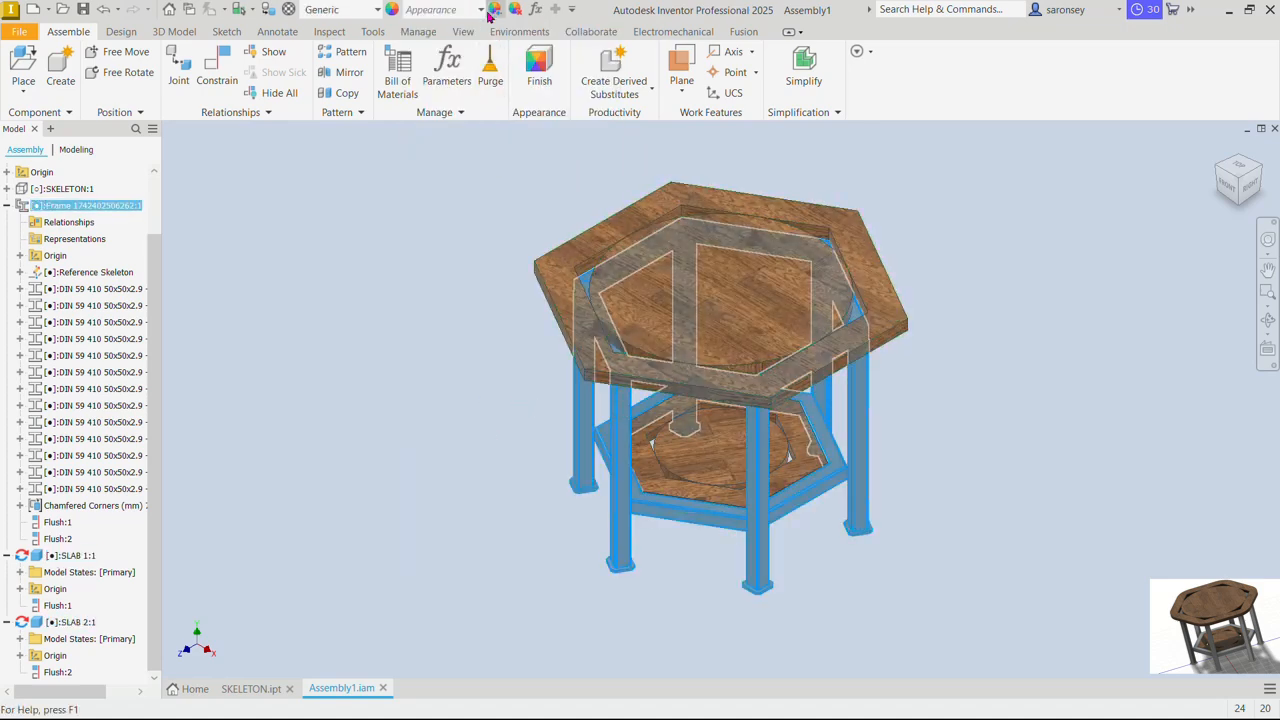
{"action": "left_click", "coordinate": [445, 9]}
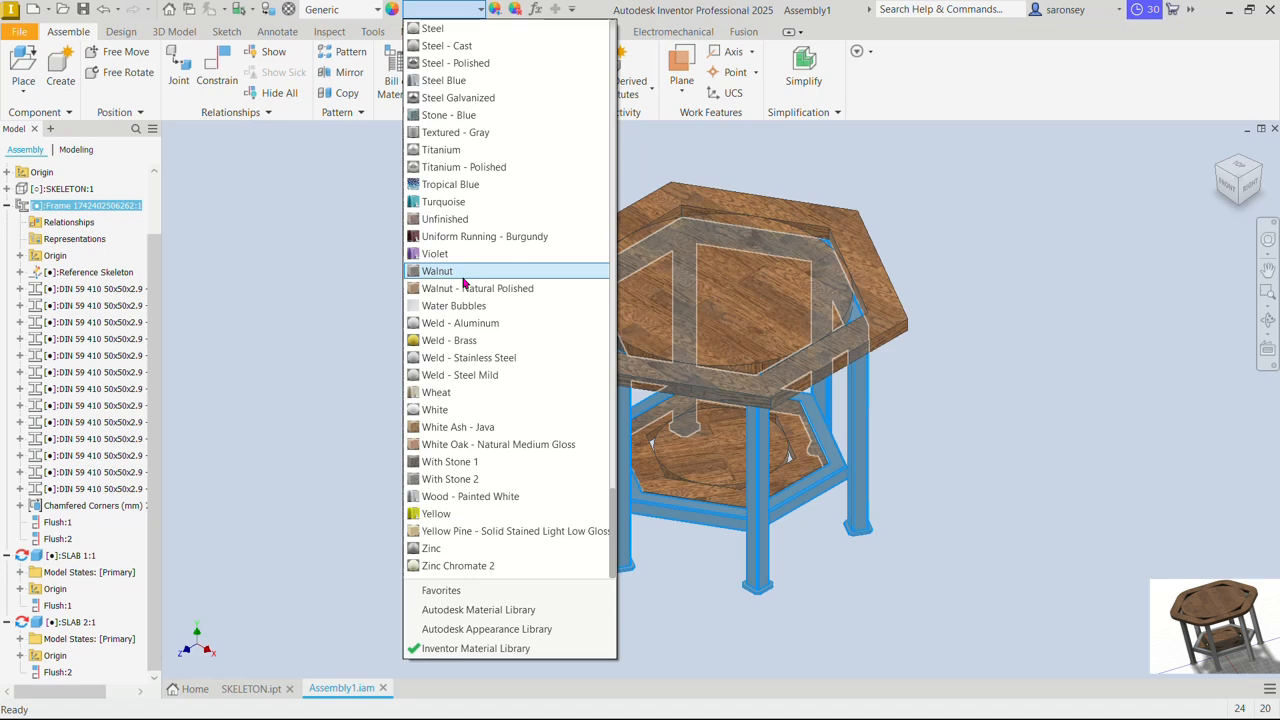
{"action": "scroll", "coordinate": [463, 283], "scroll_direction": "up", "scroll_amount": 15}
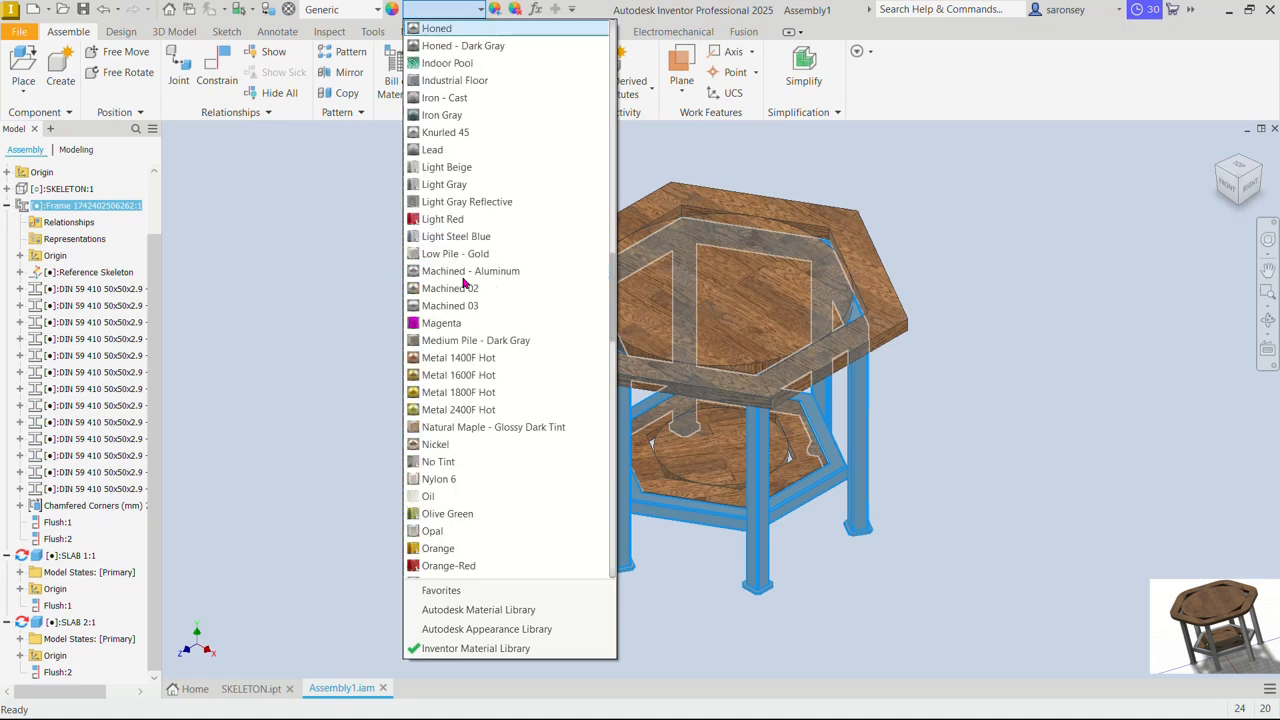
{"action": "left_click", "coordinate": [488, 31]}
{"action": "left_click", "coordinate": [449, 209]}
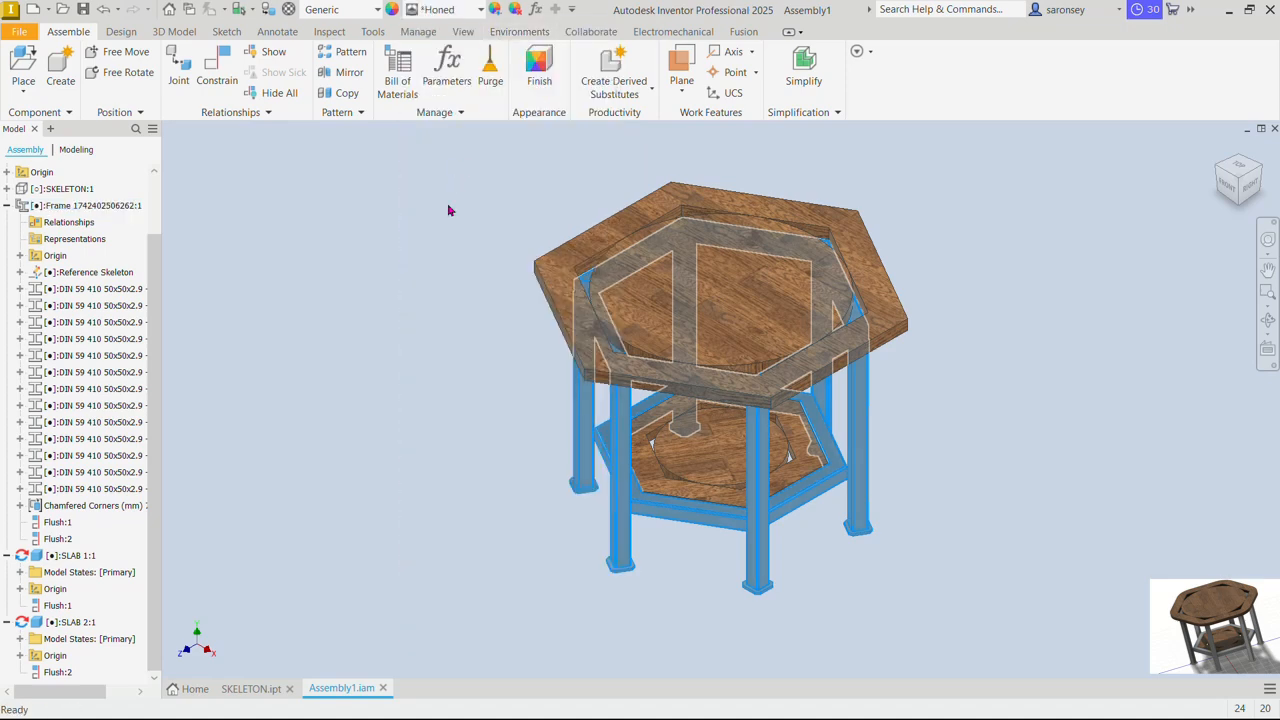
Choose a visual style for the assembly and turn on shadows, reflections and the ground plane
{"action": "left_click", "coordinate": [466, 33]}
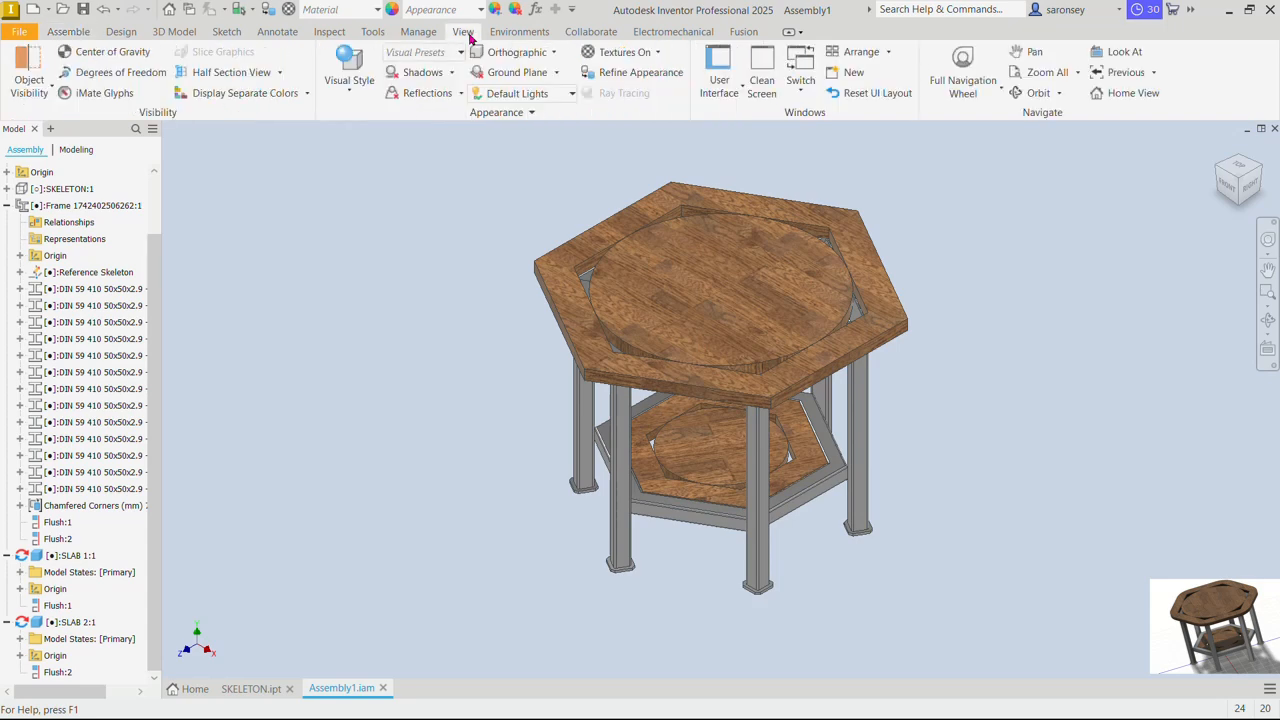
{"action": "left_click", "coordinate": [364, 97]}
{"action": "left_click", "coordinate": [366, 185]}
{"action": "left_click", "coordinate": [428, 76]}
{"action": "left_click", "coordinate": [428, 93]}
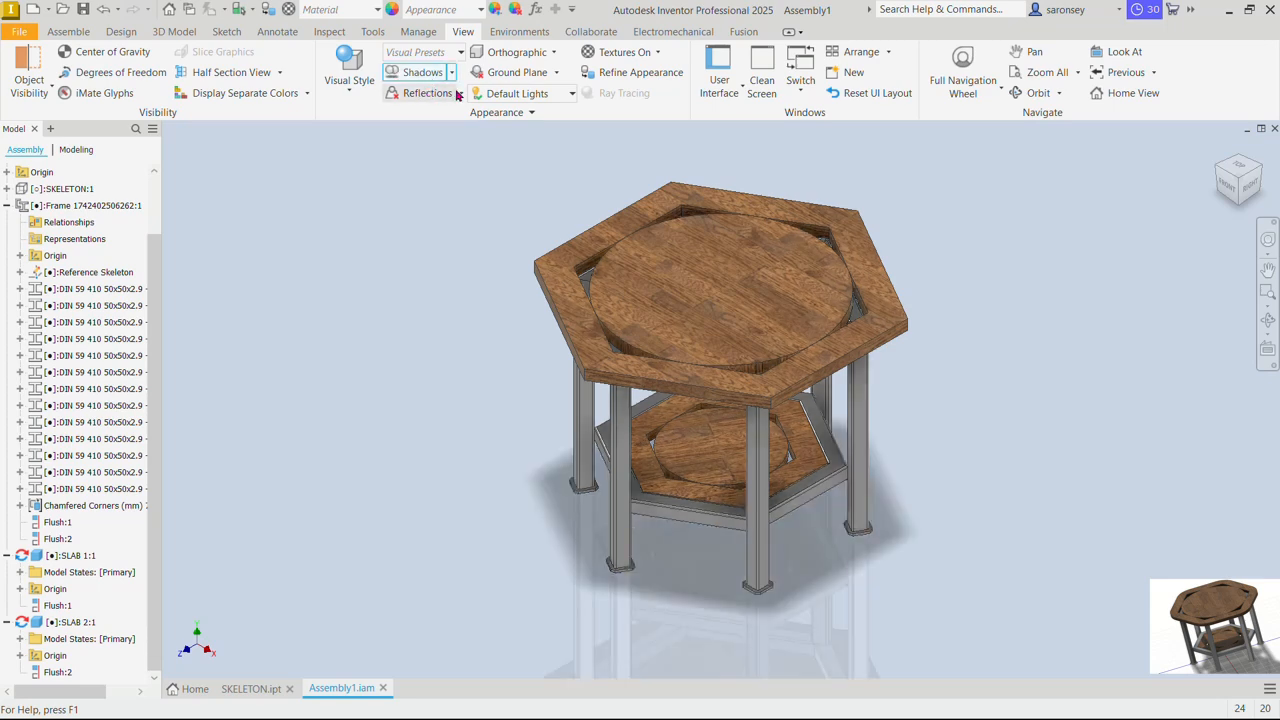
{"action": "left_click", "coordinate": [505, 75]}
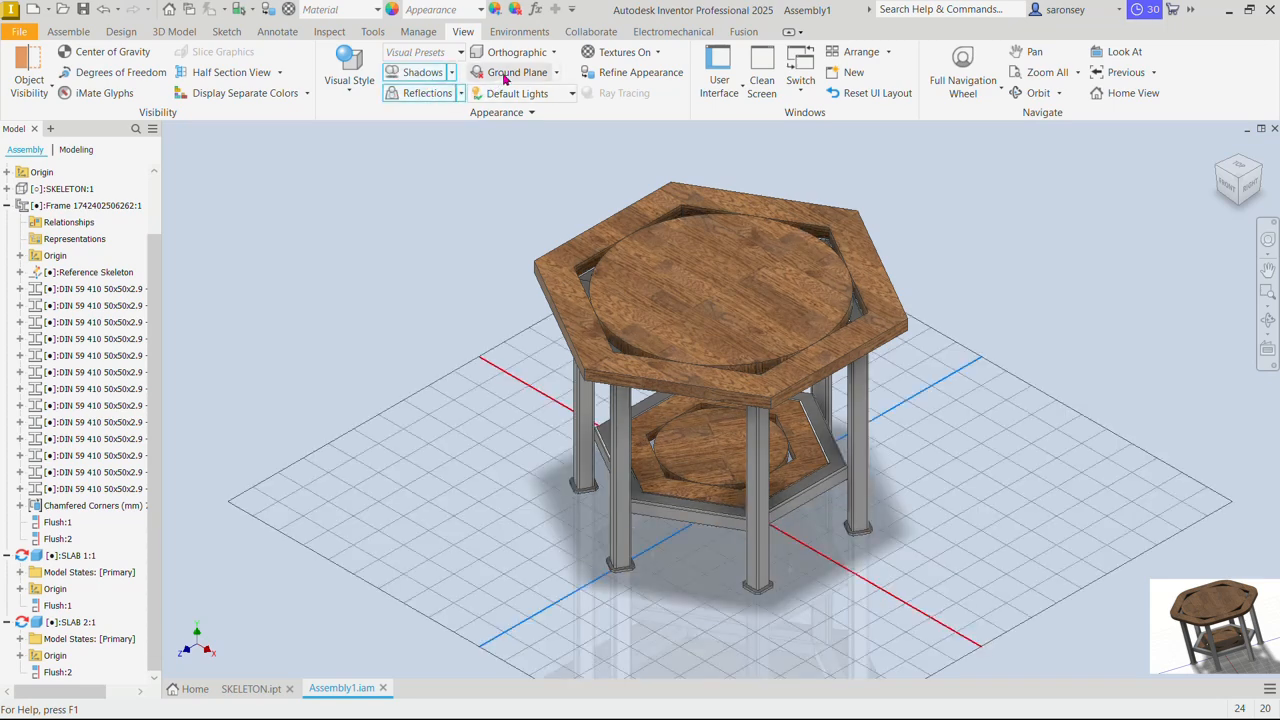
Set the scene's lighting style to Photo Booth and inspect the table from behind and in the home view
{"action": "left_click", "coordinate": [573, 94]}
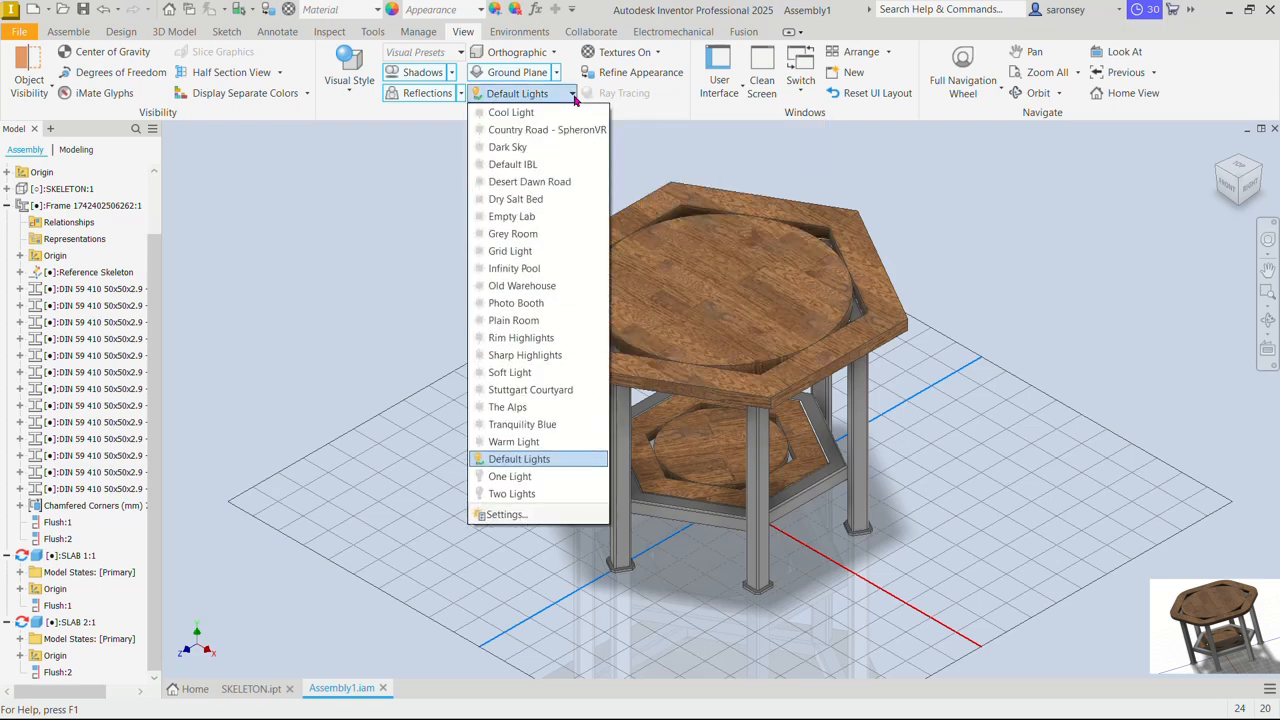
{"action": "left_click", "coordinate": [516, 303]}
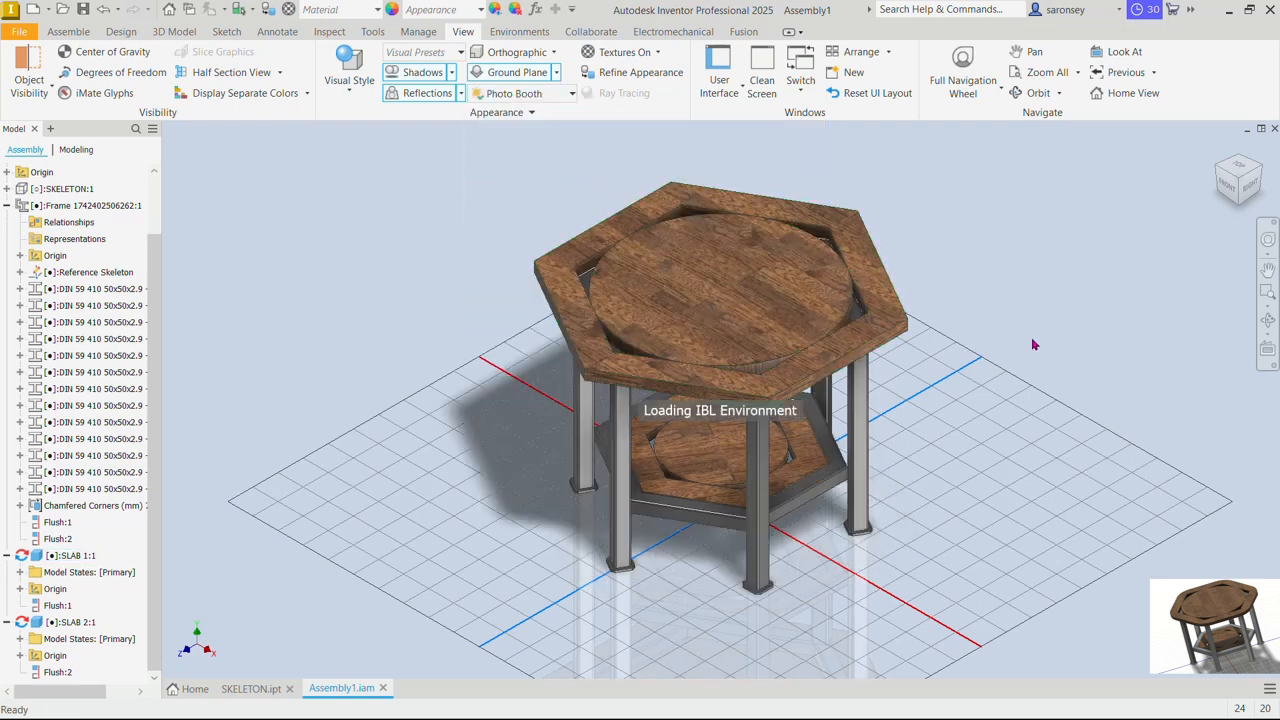
{"action": "middle_click_drag", "start_coordinate": [1069, 406], "coordinate": [786, 328], "text": "shift"}
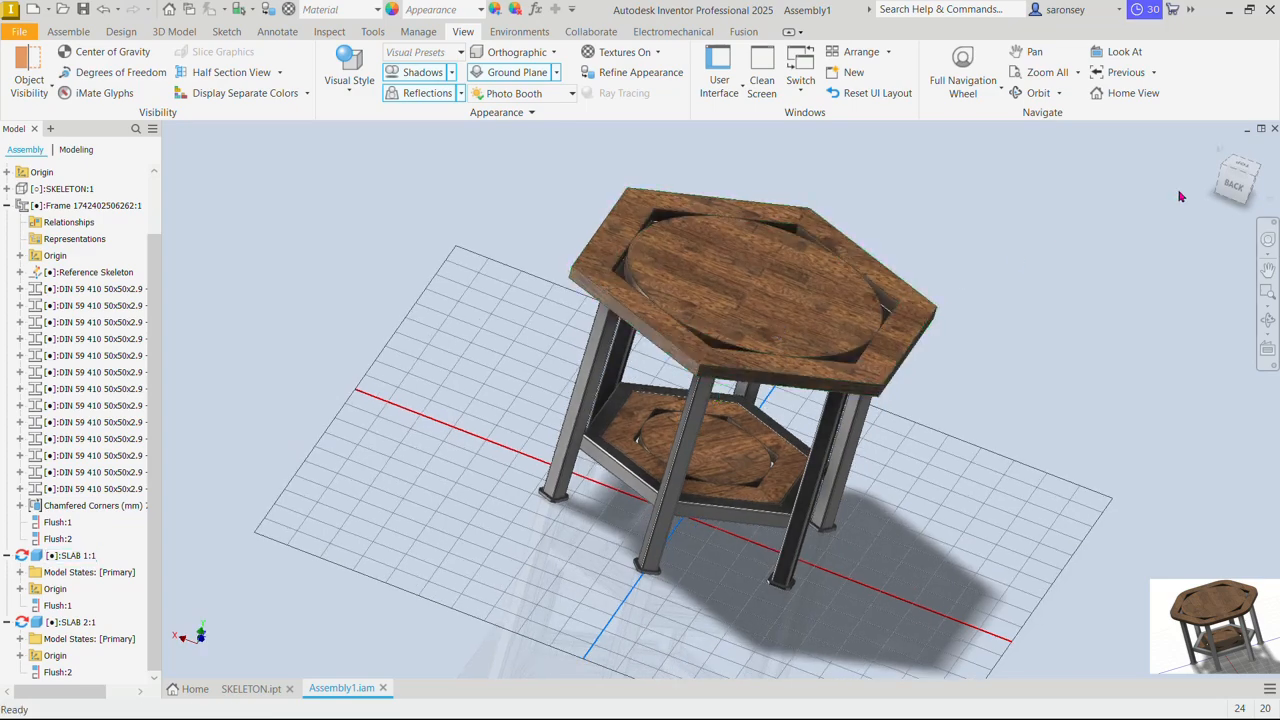
{"action": "left_click", "coordinate": [1218, 150]}
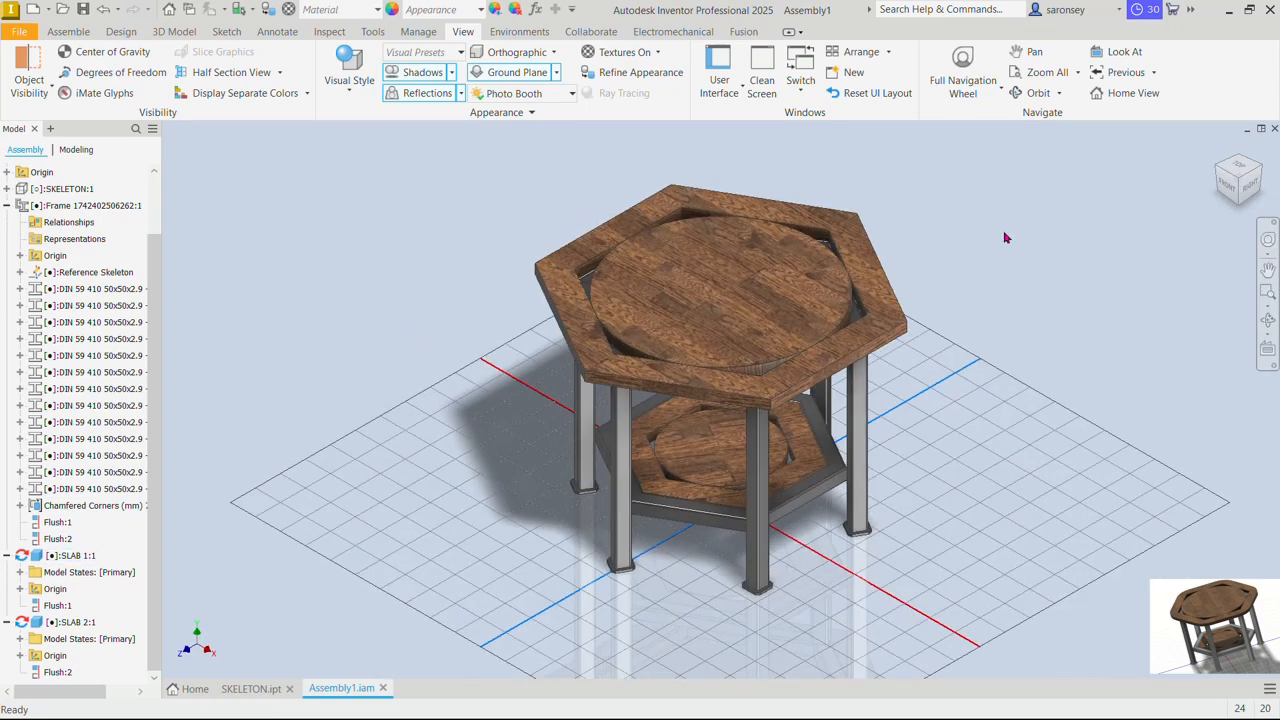